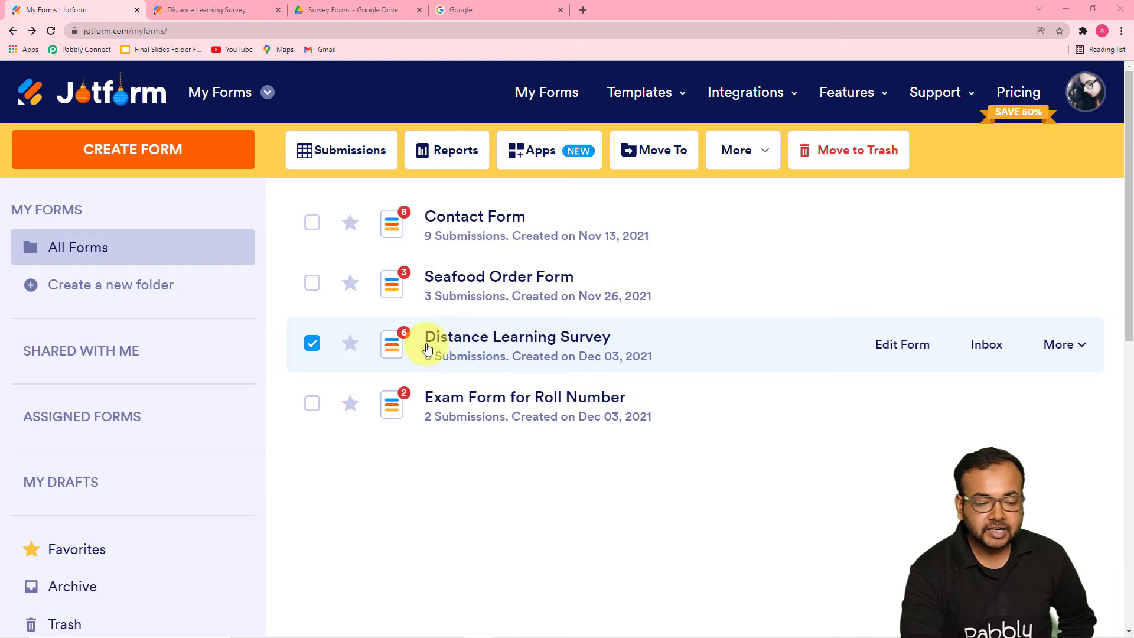
# - Review the completed Distance Learning Survey form and submit the response
pyautogui.click(221, 8)
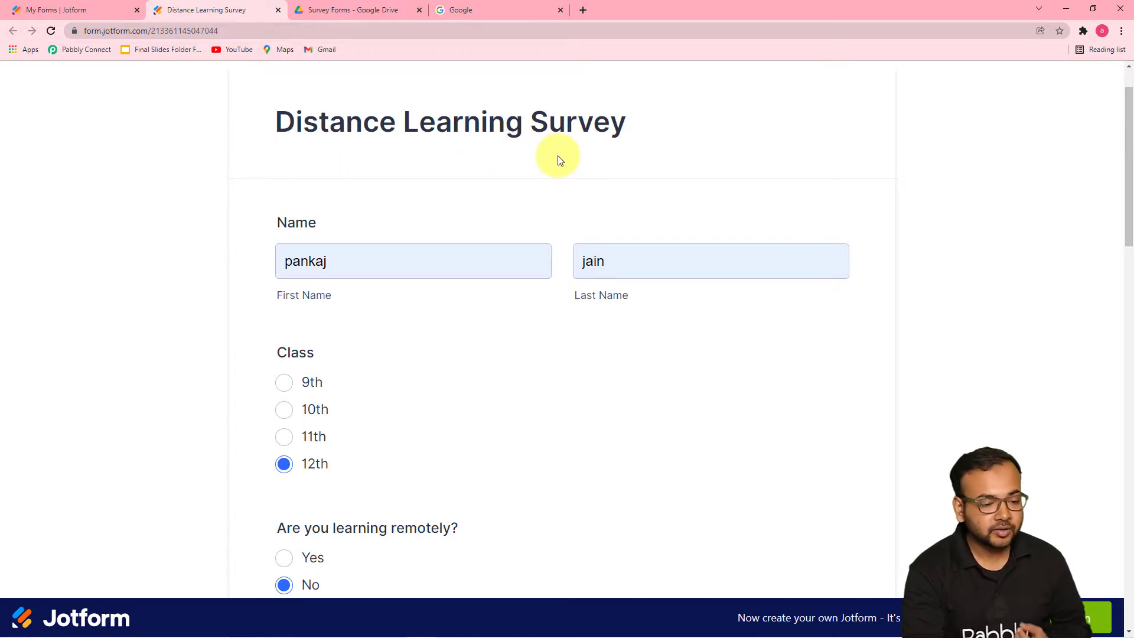
pyautogui.scroll(-1, 519, 289)
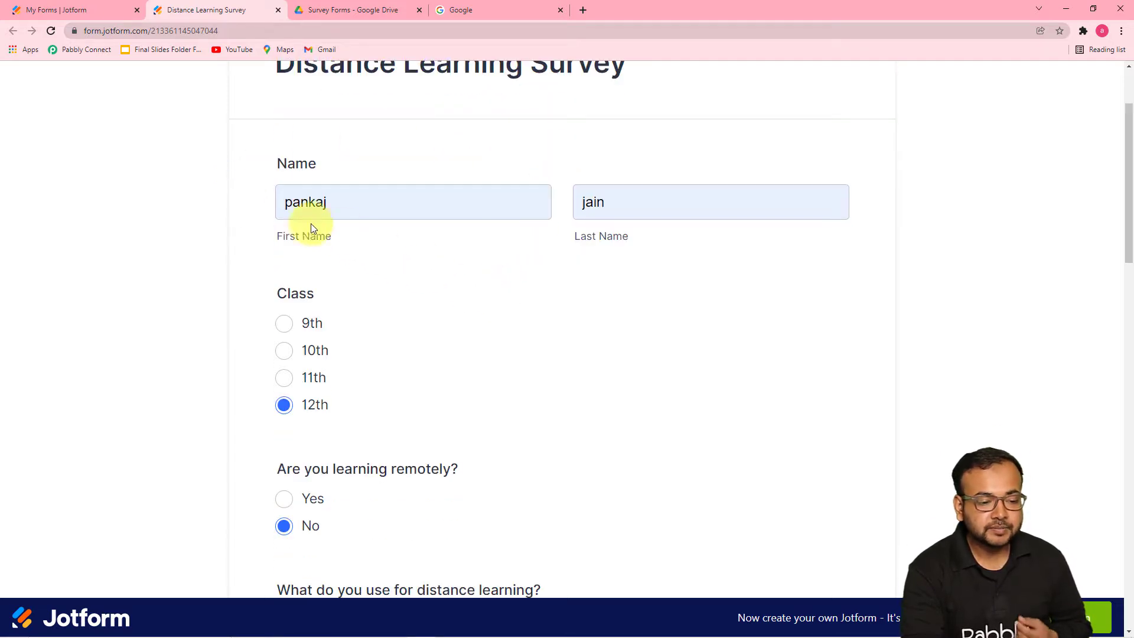
pyautogui.scroll(-1, 574, 227)
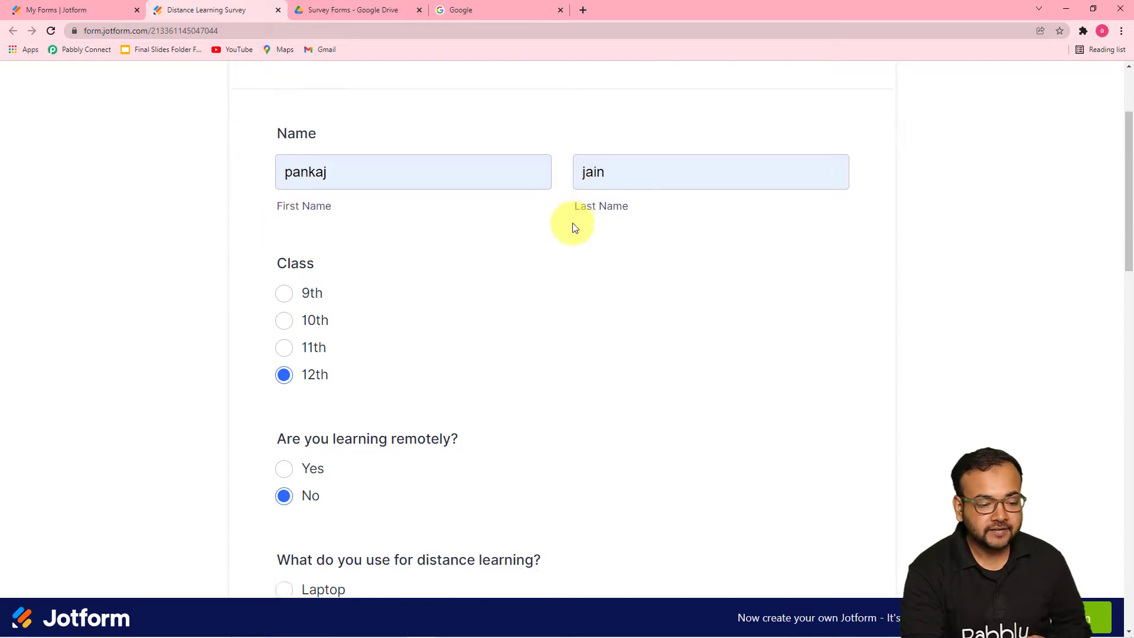
pyautogui.scroll(-10, 576, 239)
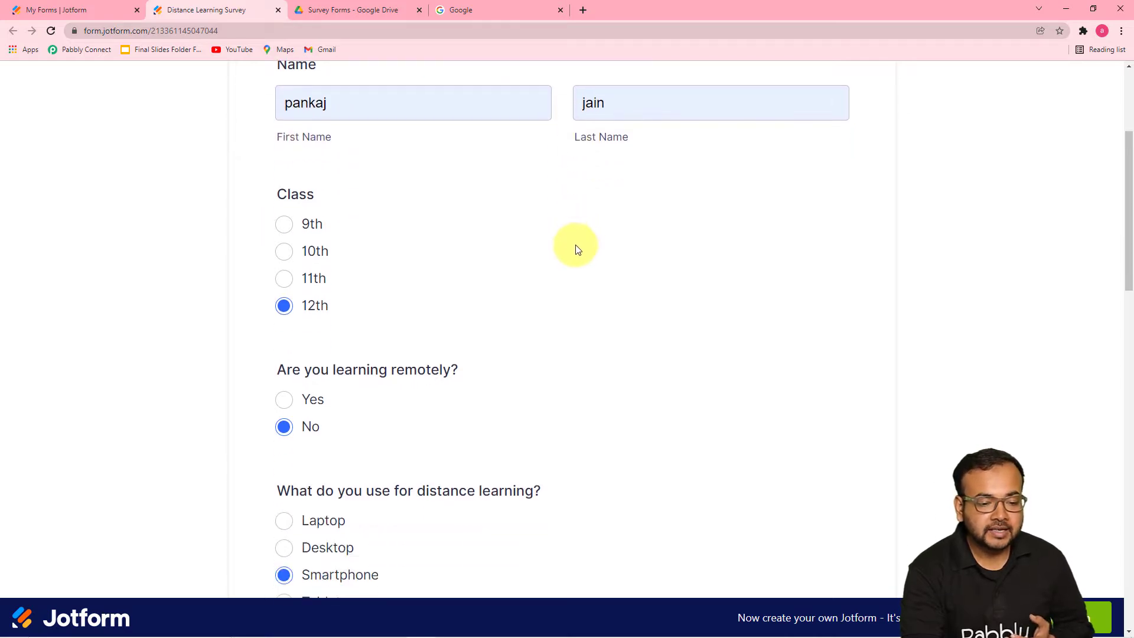
pyautogui.scroll(-6, 554, 281)
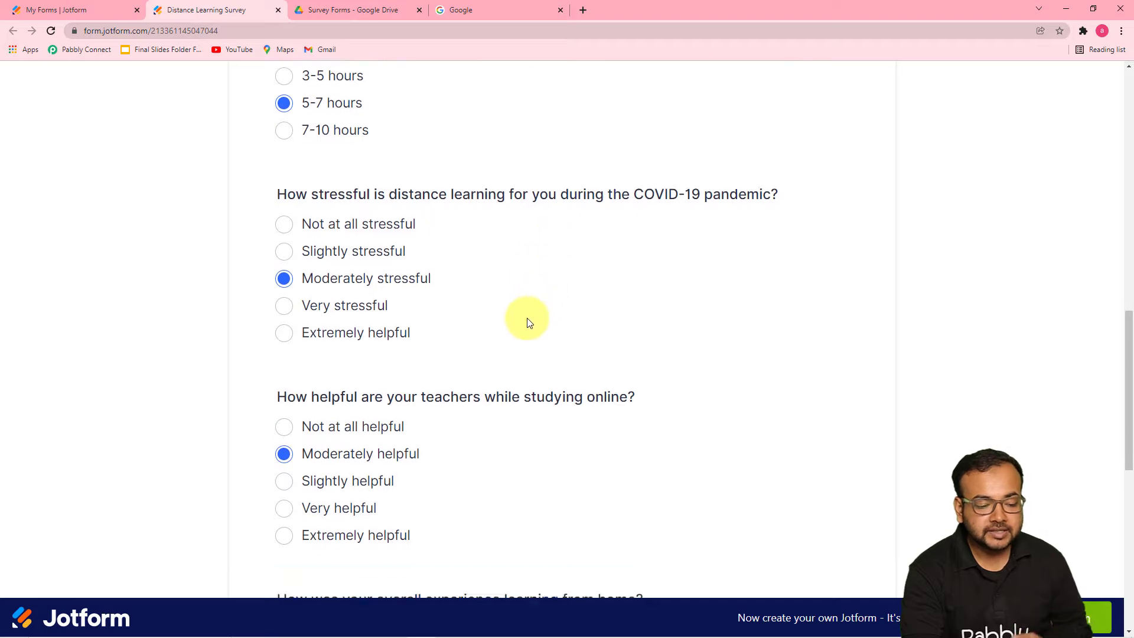
pyautogui.scroll(-3, 525, 339)
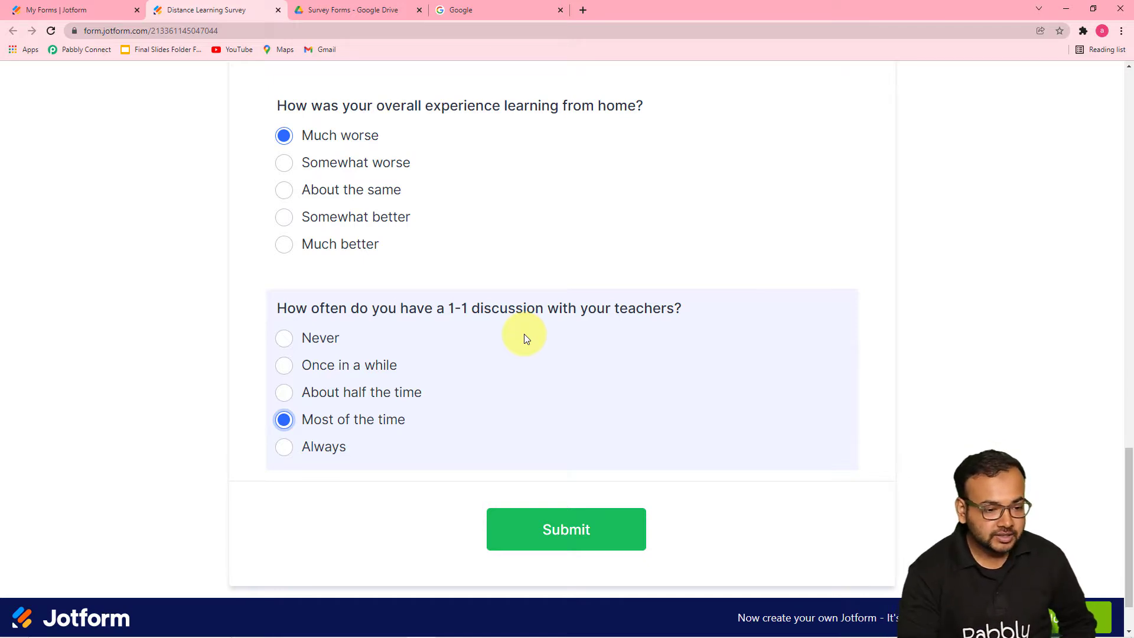
pyautogui.scroll(1, 526, 273)
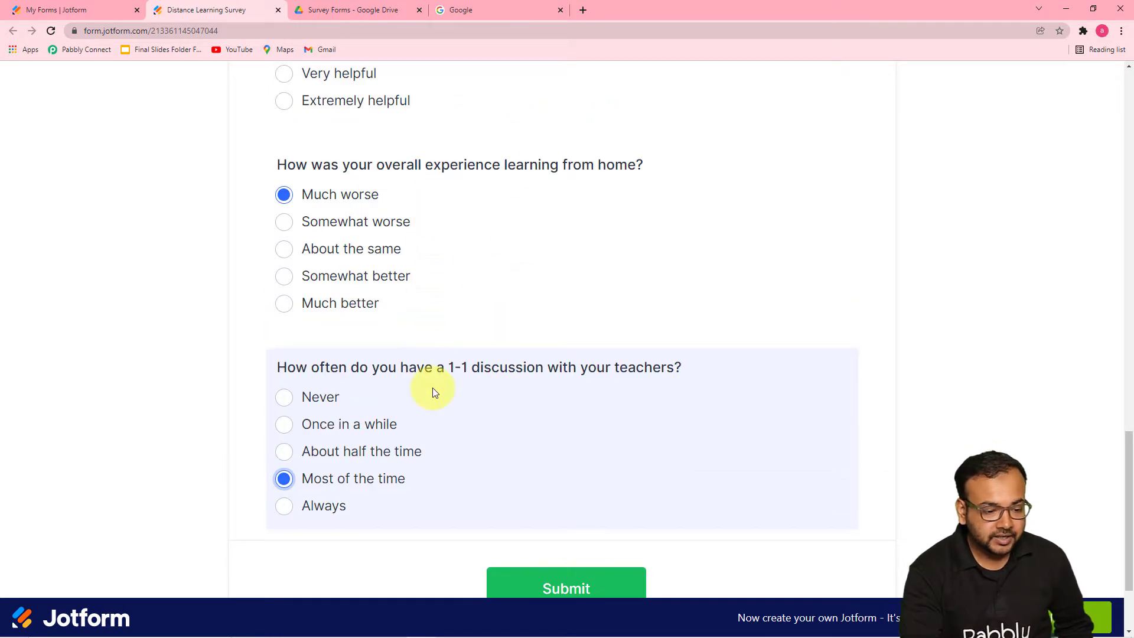
pyautogui.scroll(-2, 432, 387)
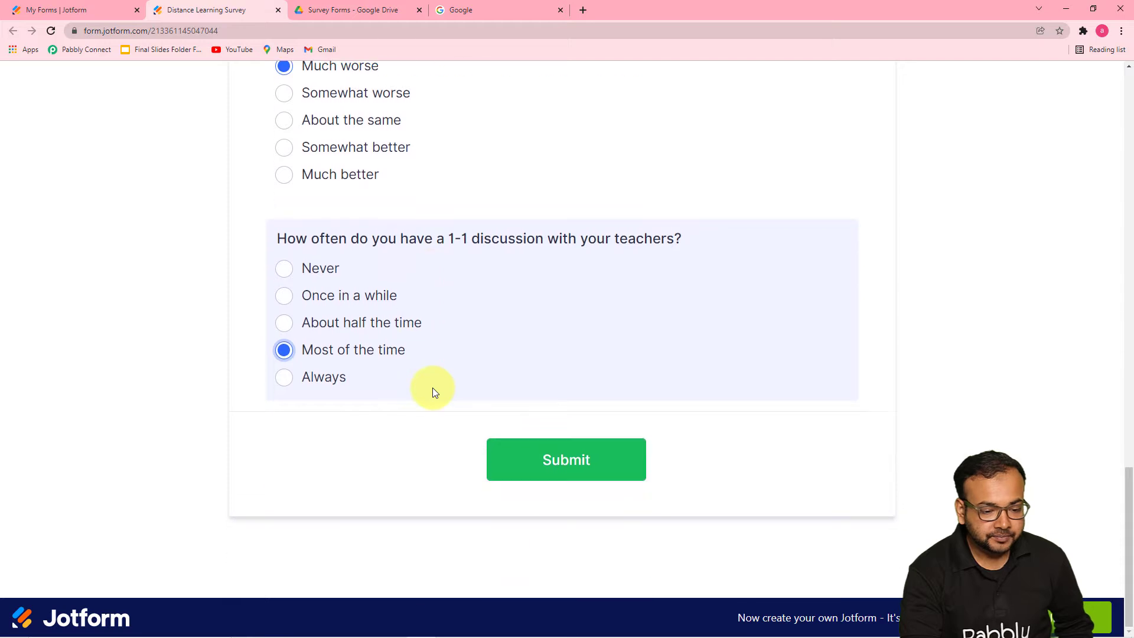
pyautogui.click(531, 470)
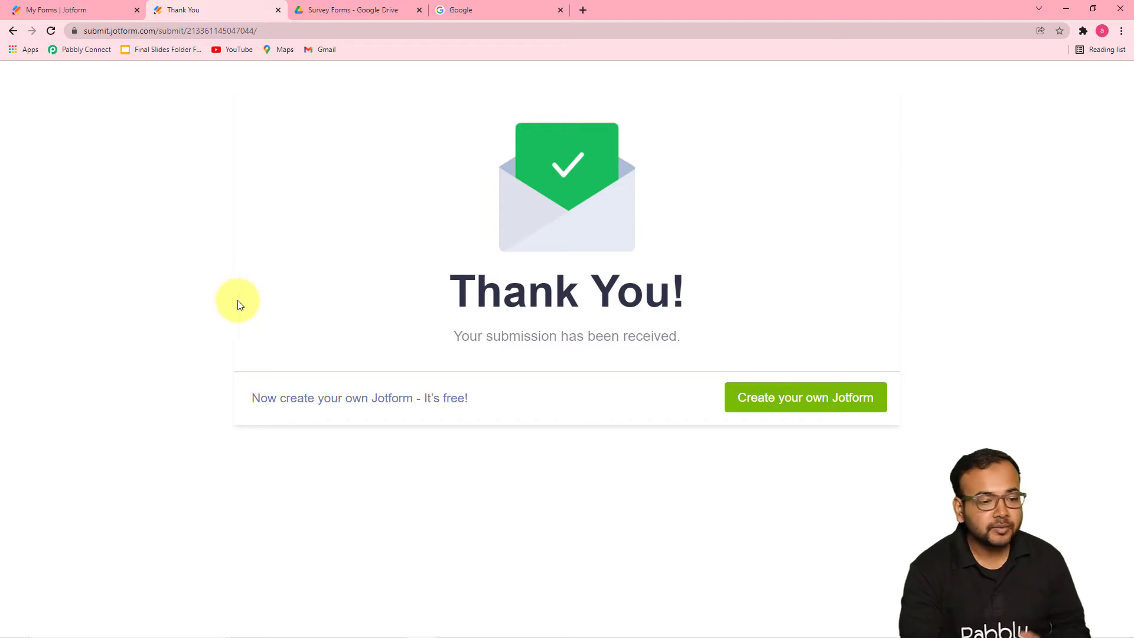
# - Open the newest response document in the Survey Forms folder in Google Drive and review its answers down to the submission date
pyautogui.click(349, 12)
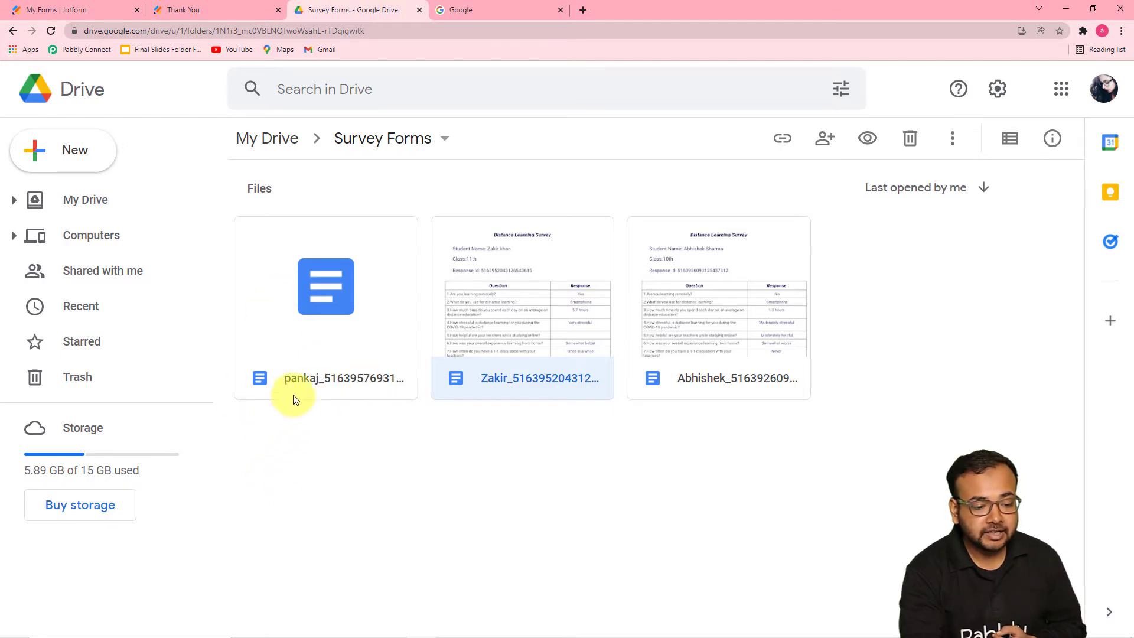
pyautogui.click(359, 380)
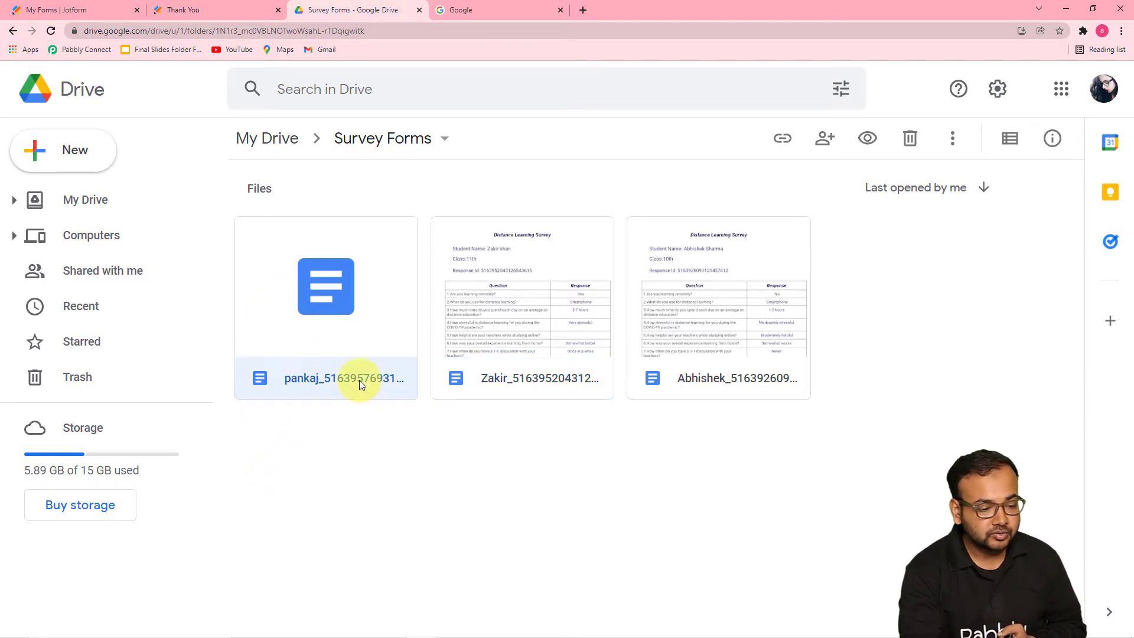
pyautogui.doubleClick(362, 385)
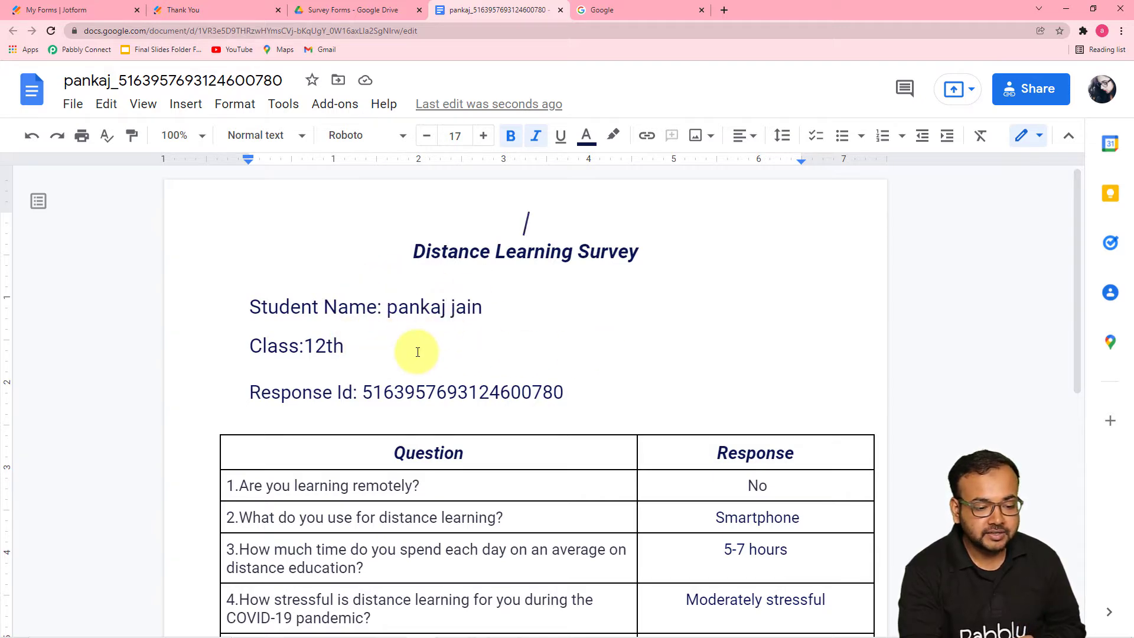
pyautogui.scroll(-4, 627, 359)
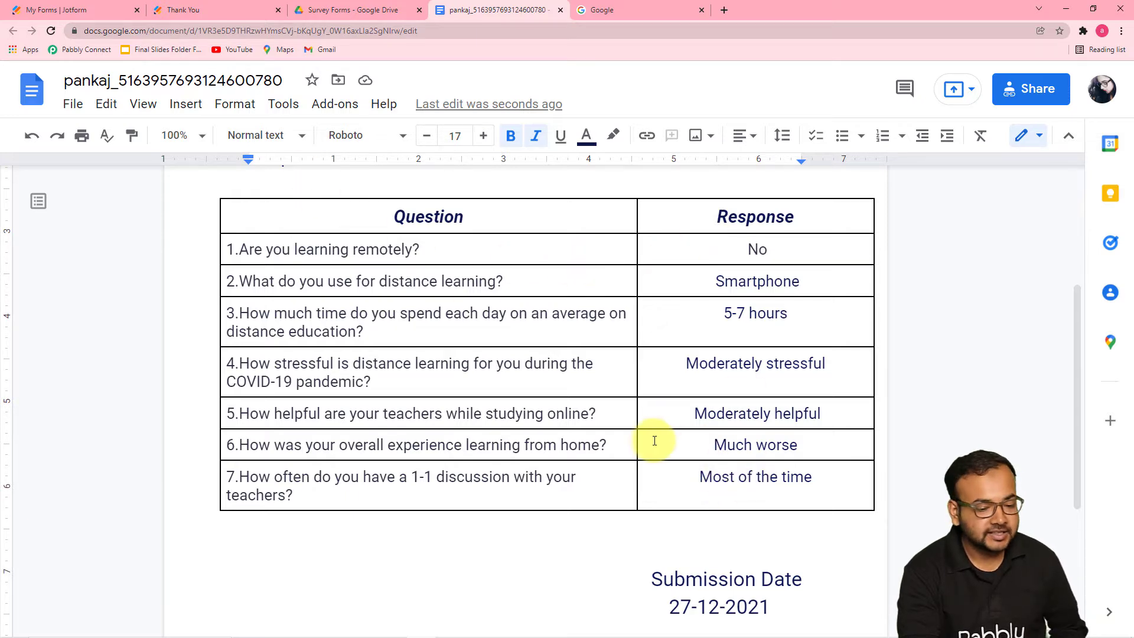
pyautogui.scroll(-3, 652, 440)
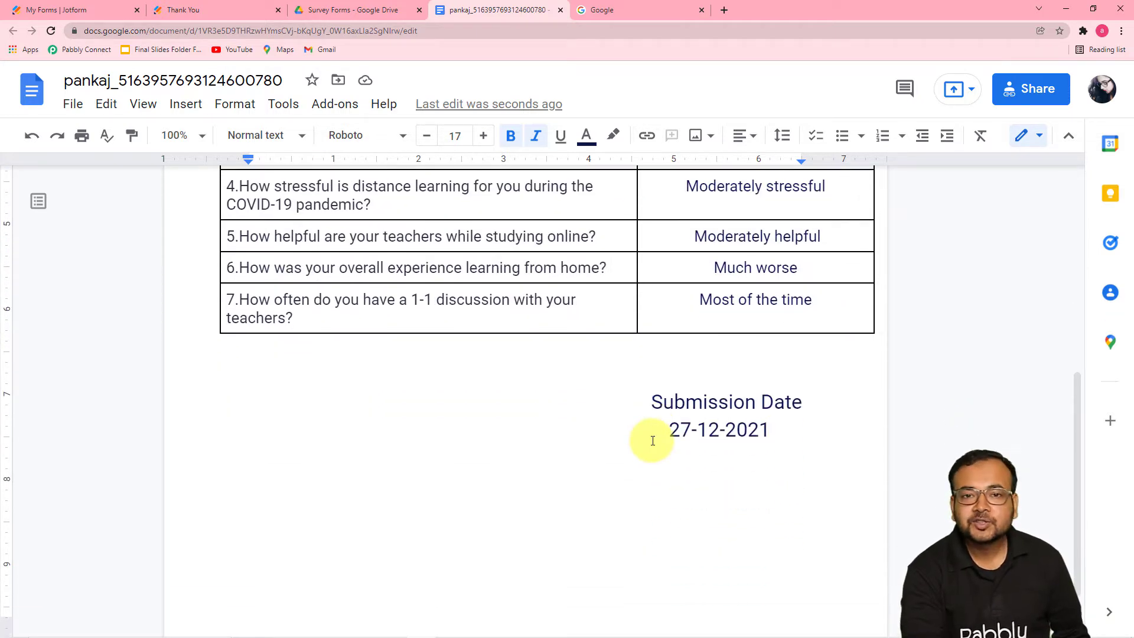
pyautogui.scroll(4, 649, 441)
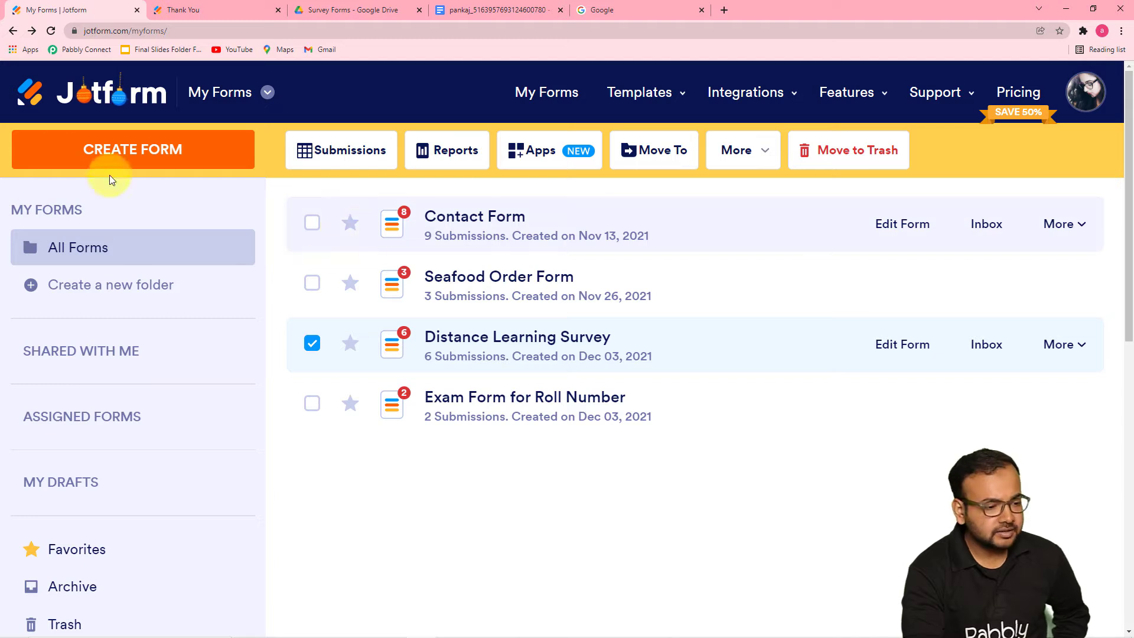
# - In Jotform, start creating a form from a template and search all templates for "survey"
pyautogui.click(112, 158)
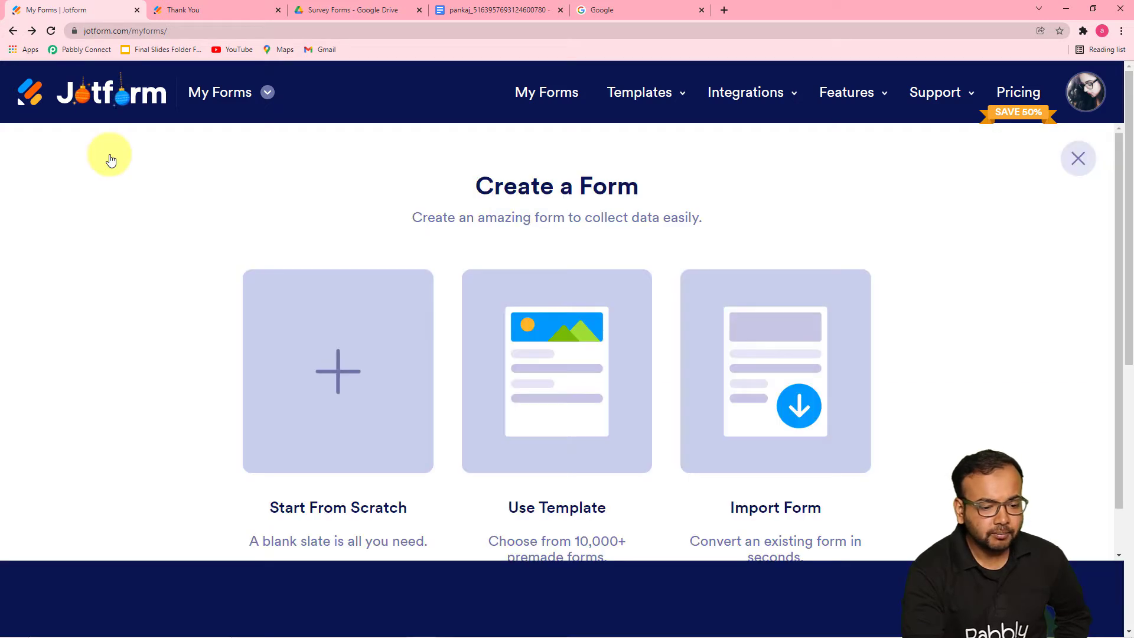
pyautogui.scroll(-1, 399, 184)
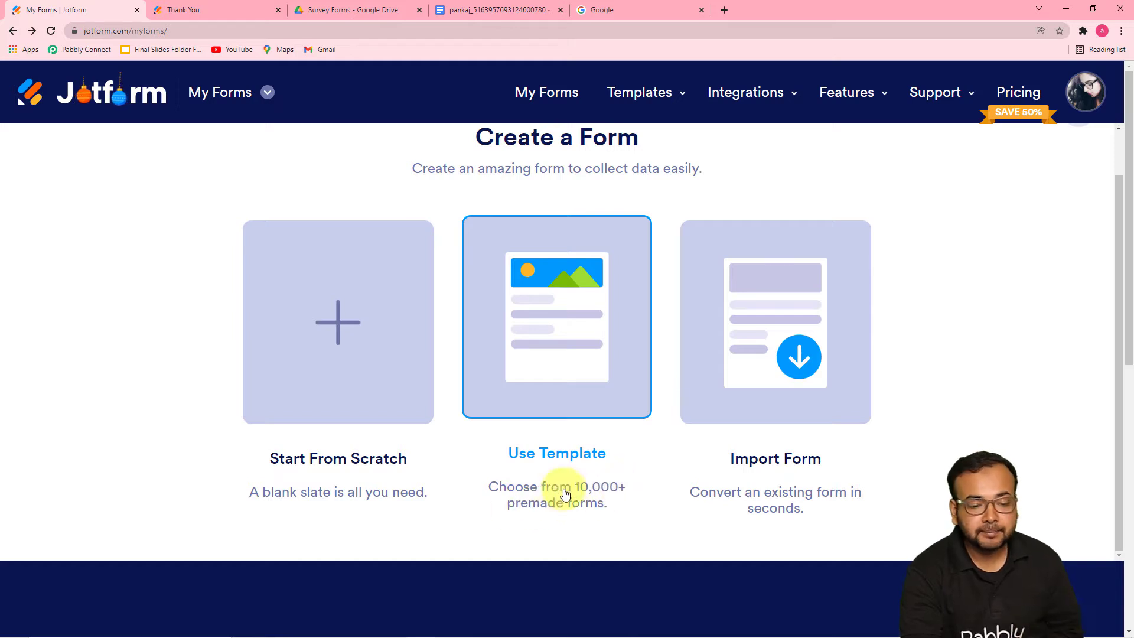
pyautogui.click(552, 383)
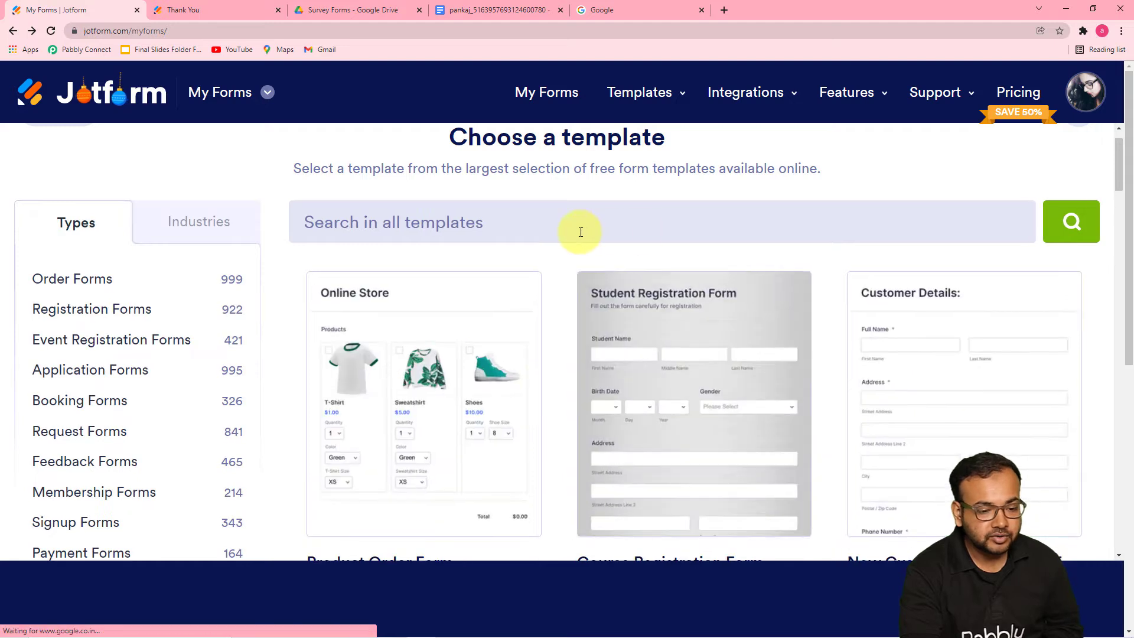
pyautogui.click(591, 228)
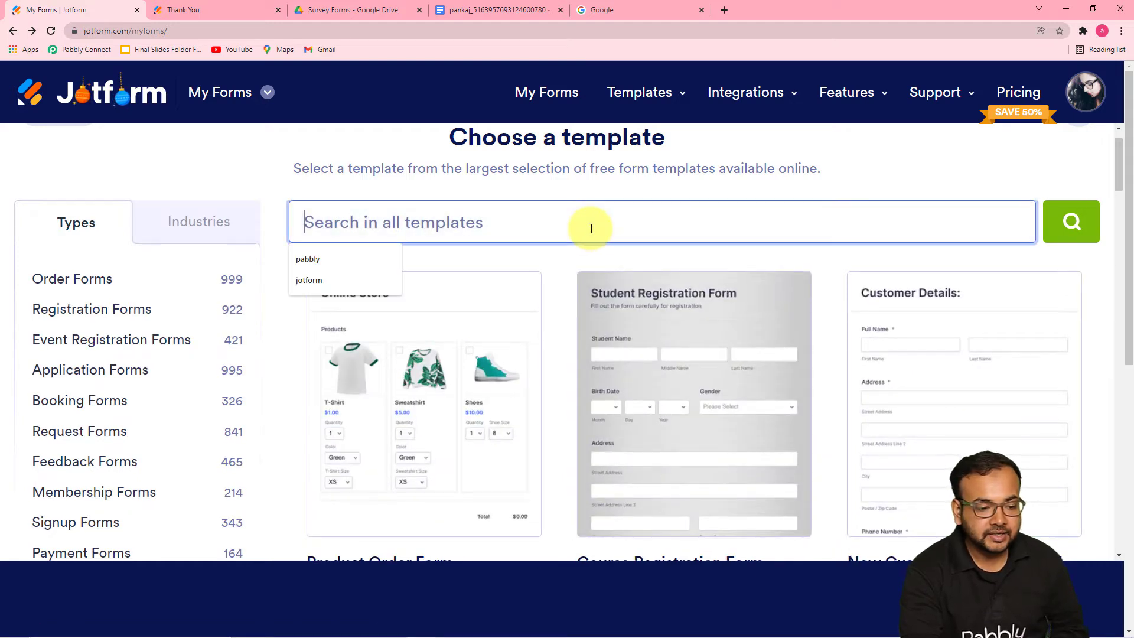
pyautogui.write('su')
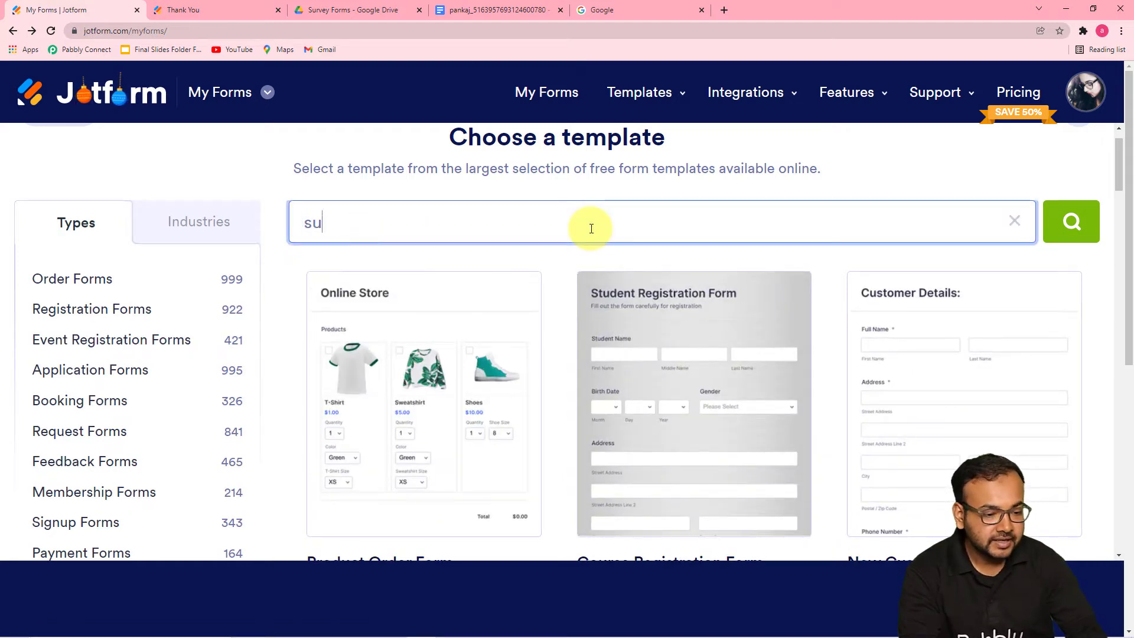
pyautogui.write('rvey')
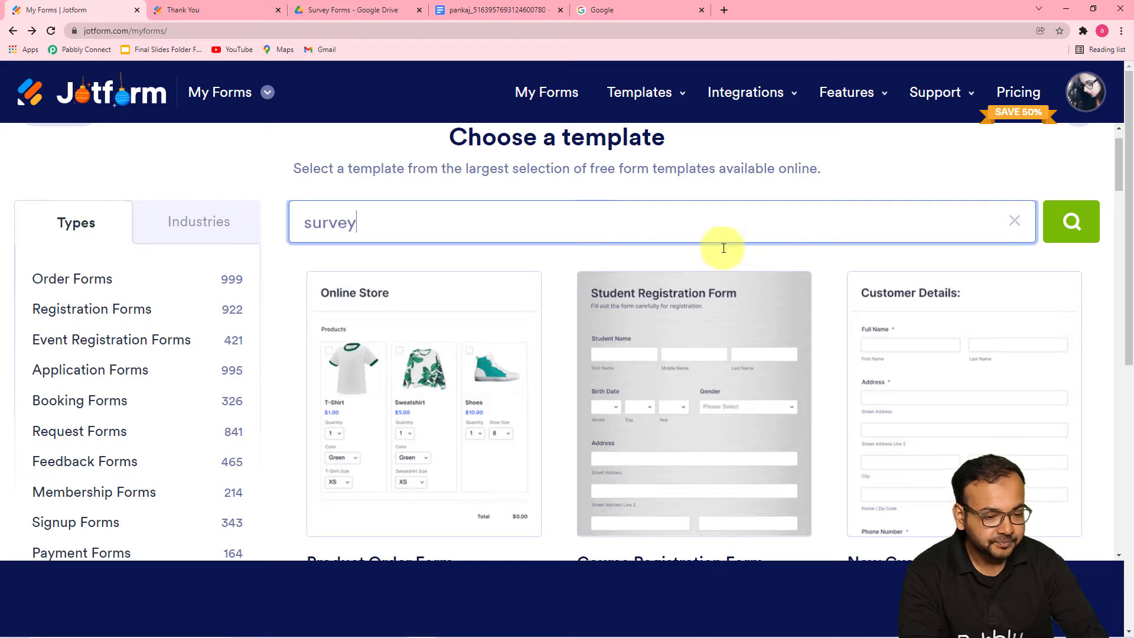
pyautogui.click(1066, 230)
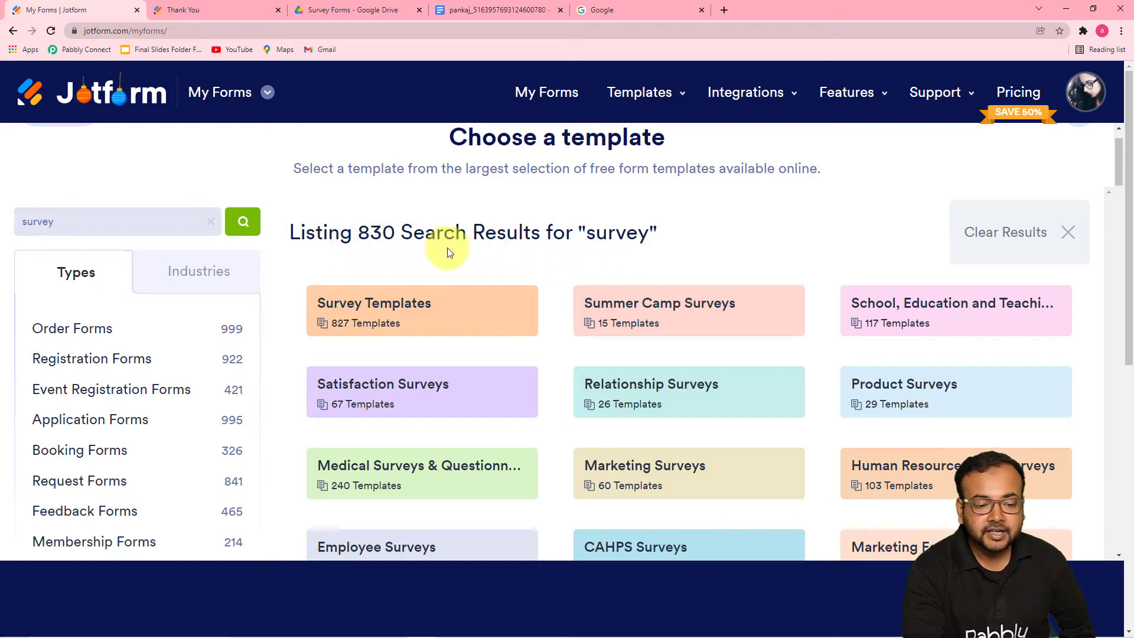
# - Browse the survey template categories and return to the form creation options
pyautogui.scroll(-3, 511, 275)
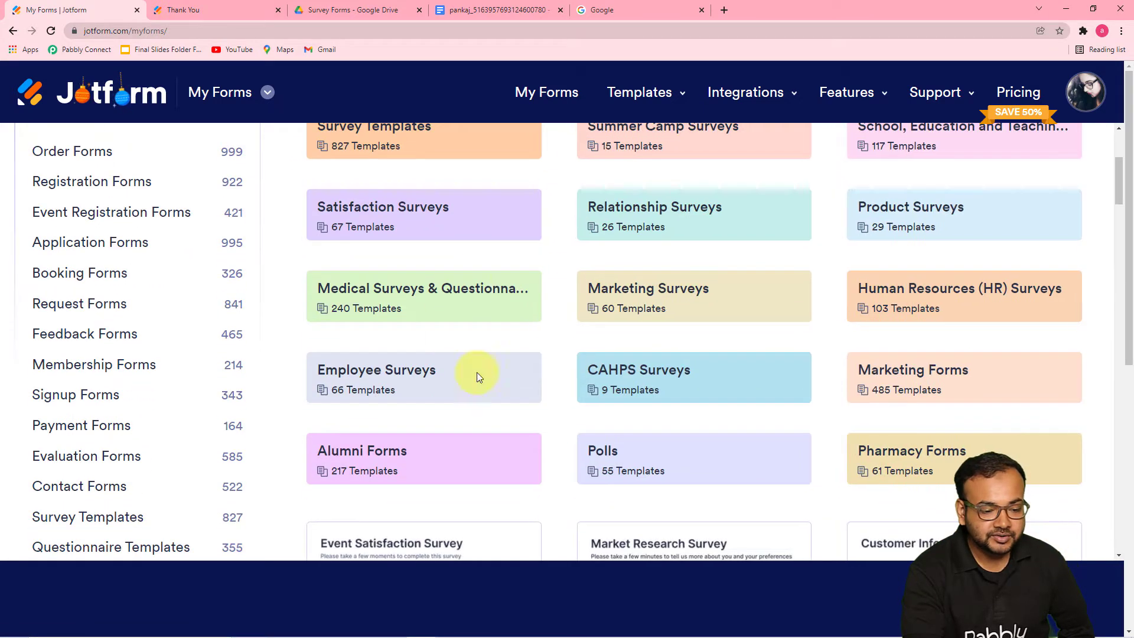
pyautogui.scroll(-3, 614, 348)
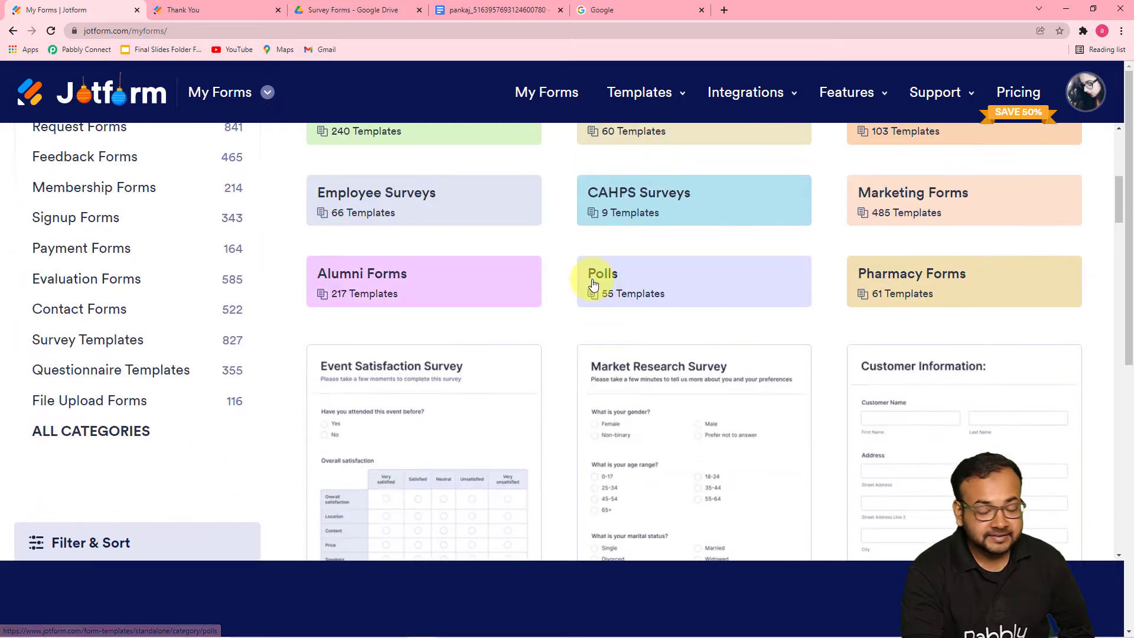
pyautogui.scroll(5, 591, 283)
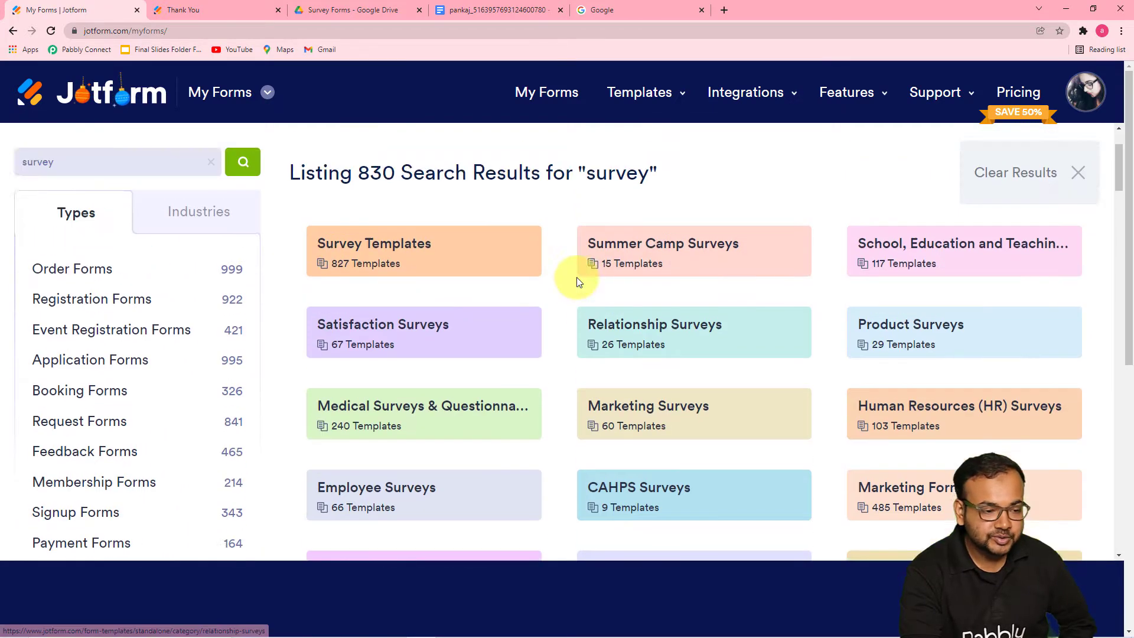
pyautogui.scroll(2, 577, 282)
pyautogui.click(55, 168)
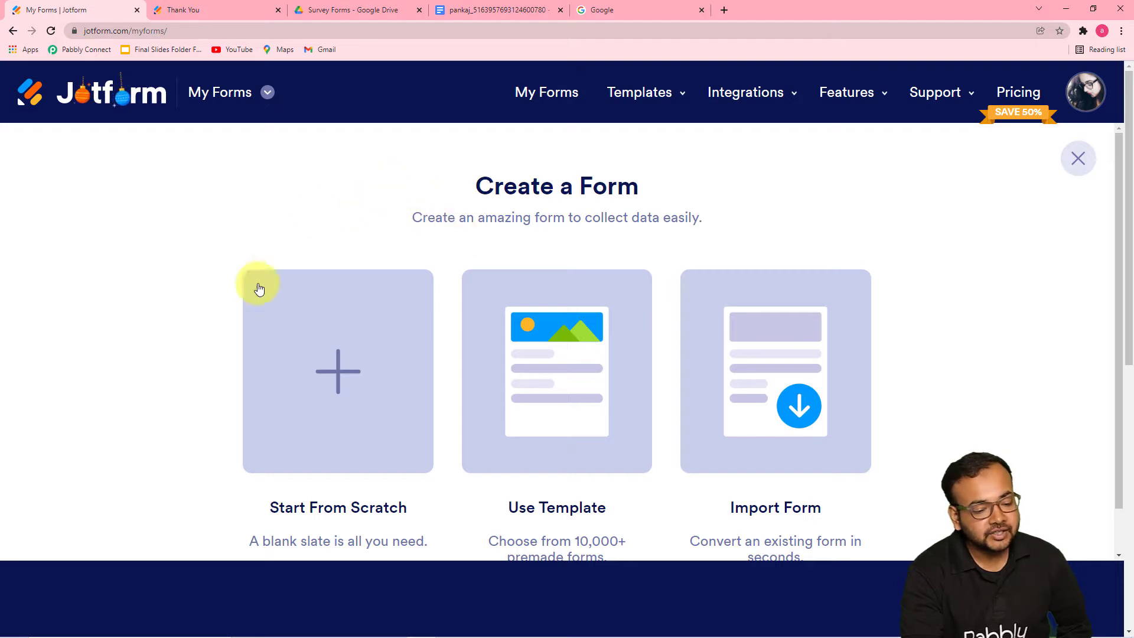
# - Create a new form from scratch with the Classic Form layout
pyautogui.click(338, 418)
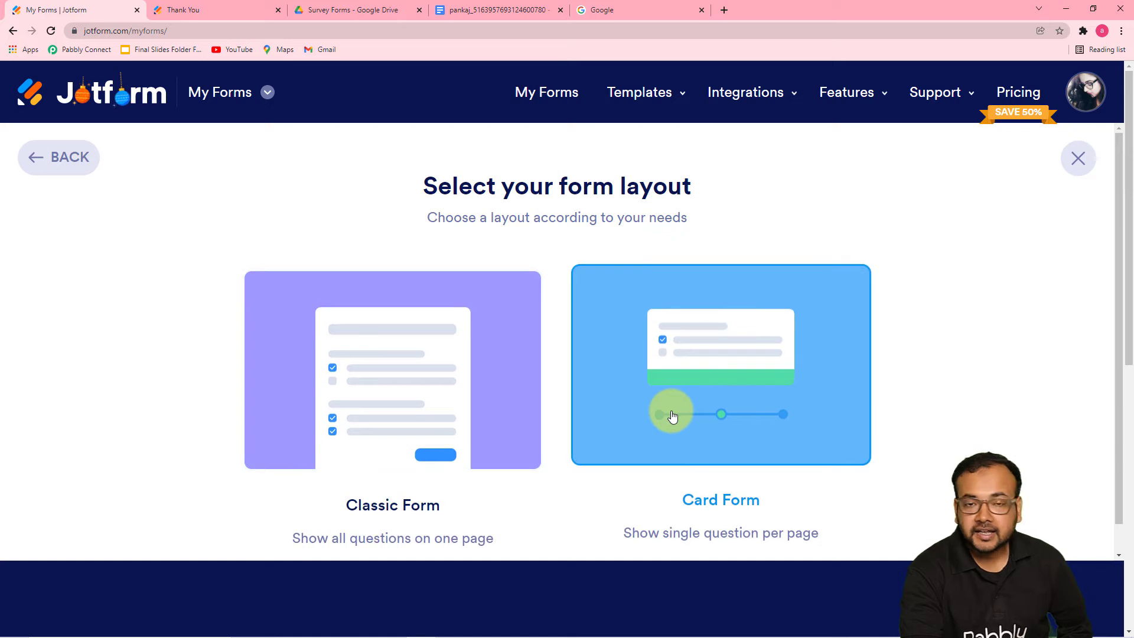
pyautogui.scroll(-1, 673, 417)
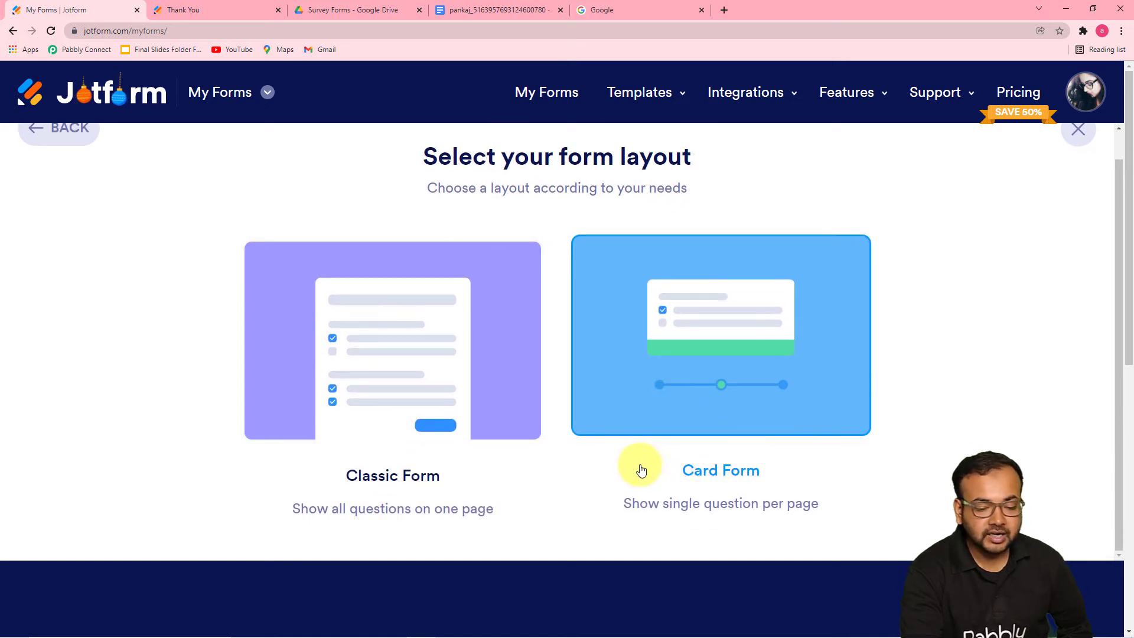
pyautogui.click(415, 393)
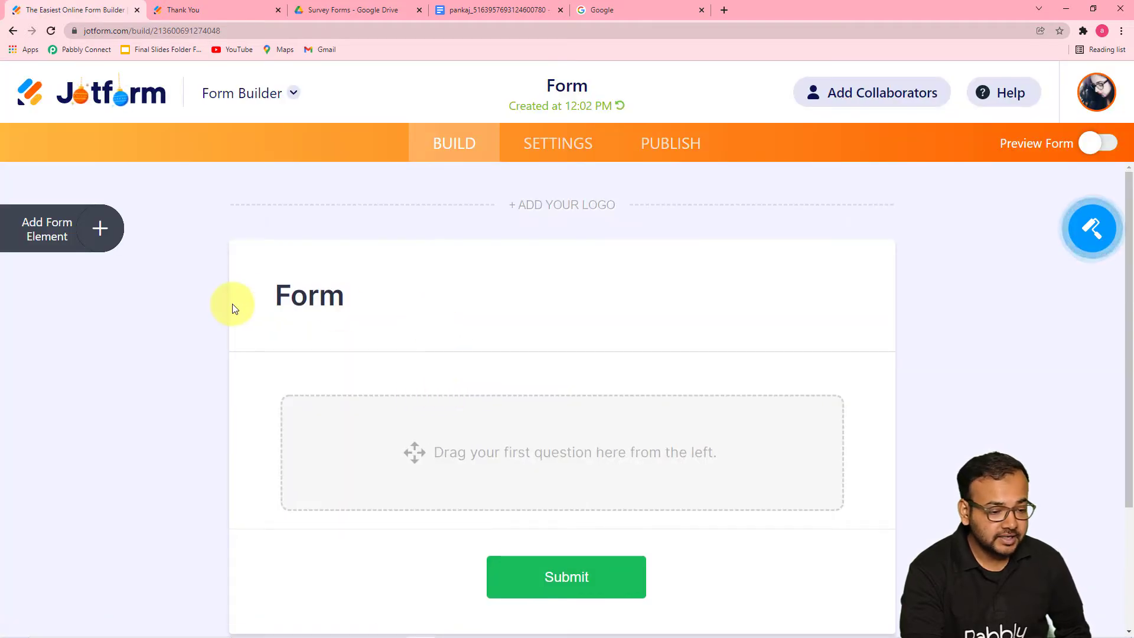
# - Examine the blank form's layout and title, and look through the basic form elements that can be added
pyautogui.scroll(-1, 232, 303)
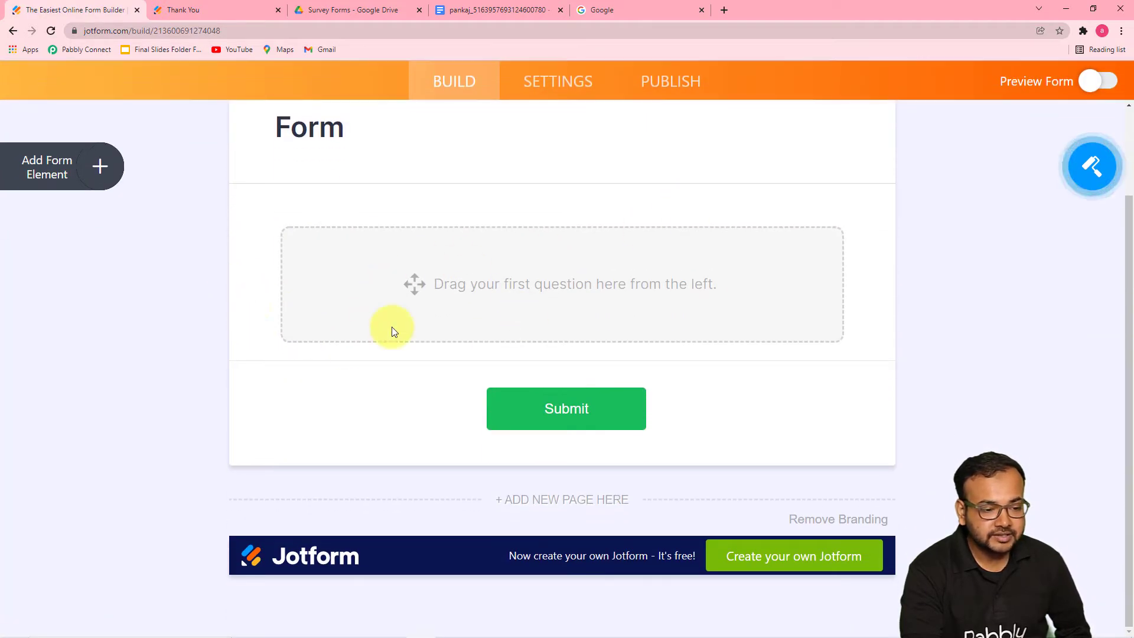
pyautogui.scroll(3, 345, 277)
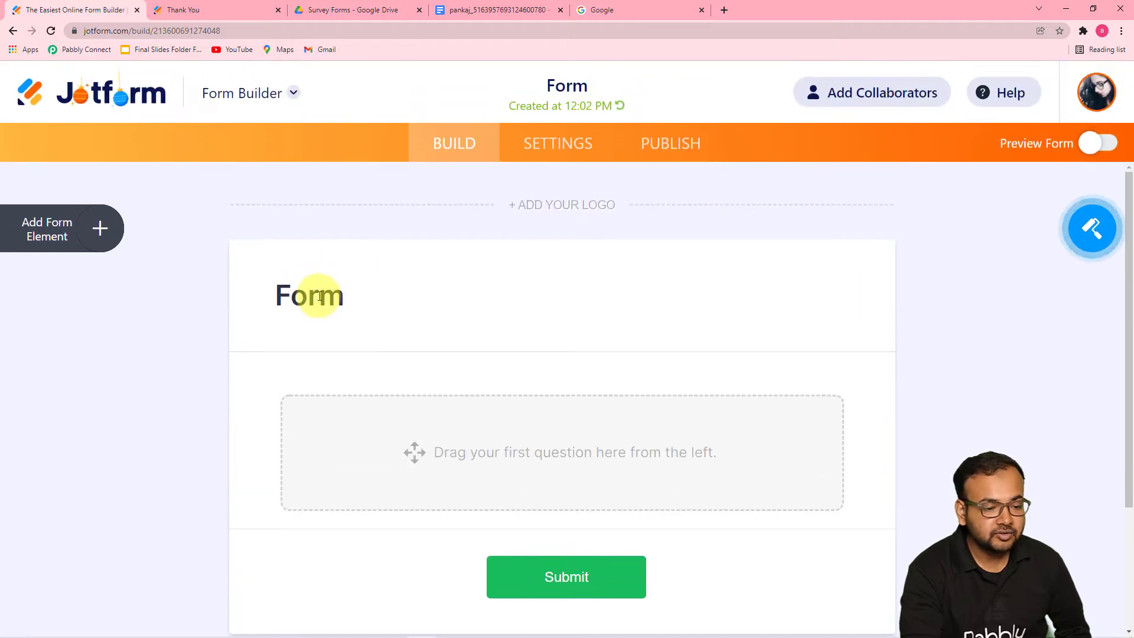
pyautogui.click(317, 300)
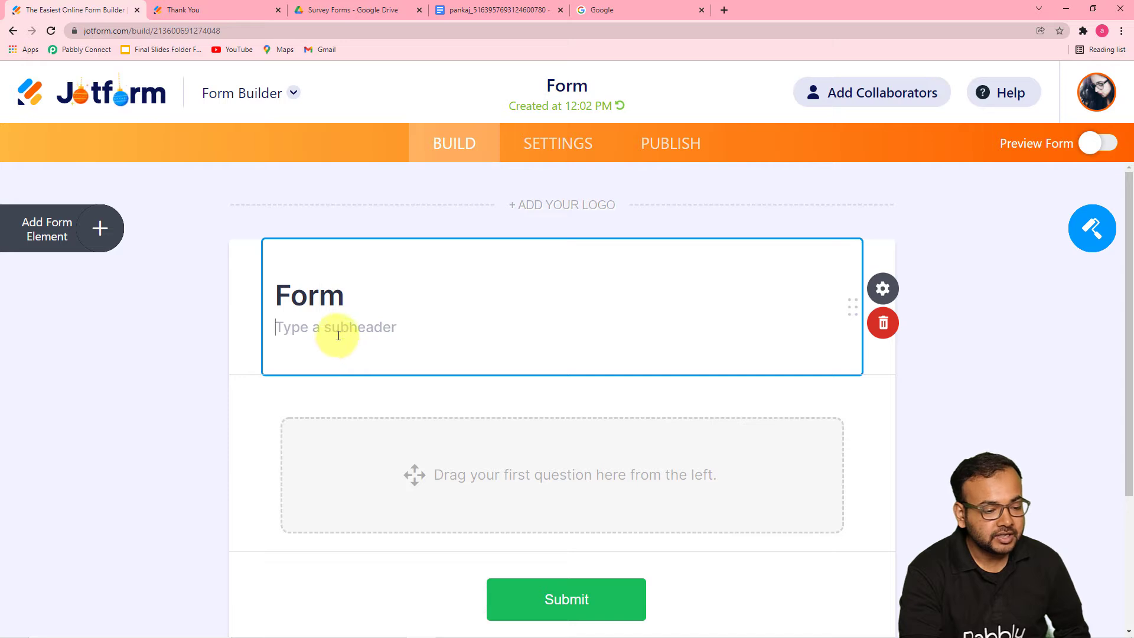
pyautogui.click(80, 328)
pyautogui.click(98, 229)
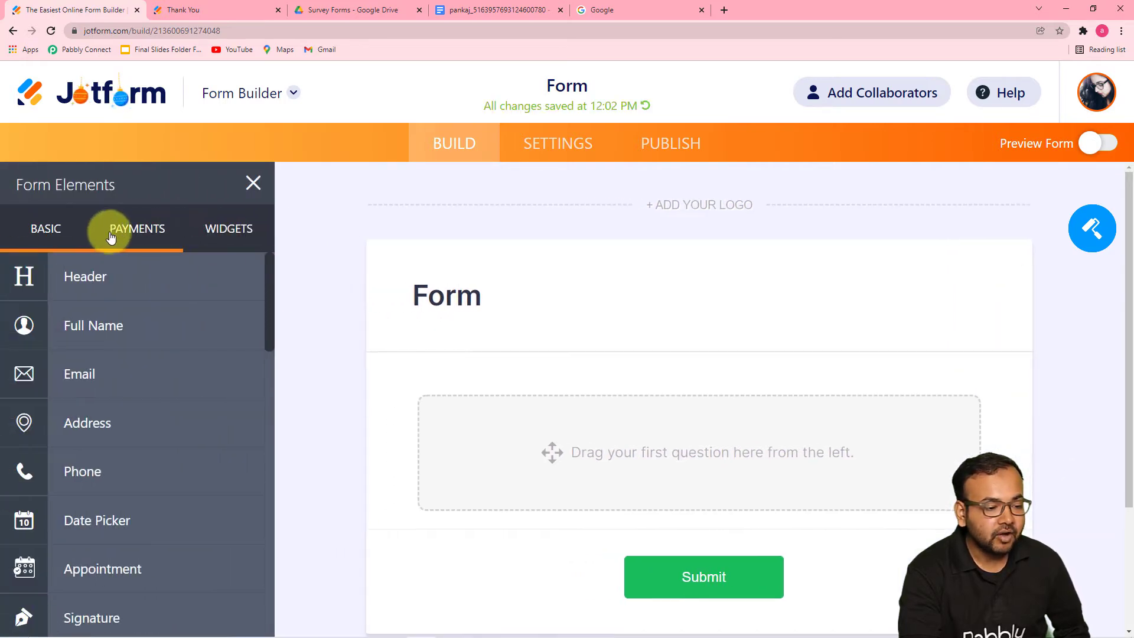
pyautogui.scroll(-4, 266, 366)
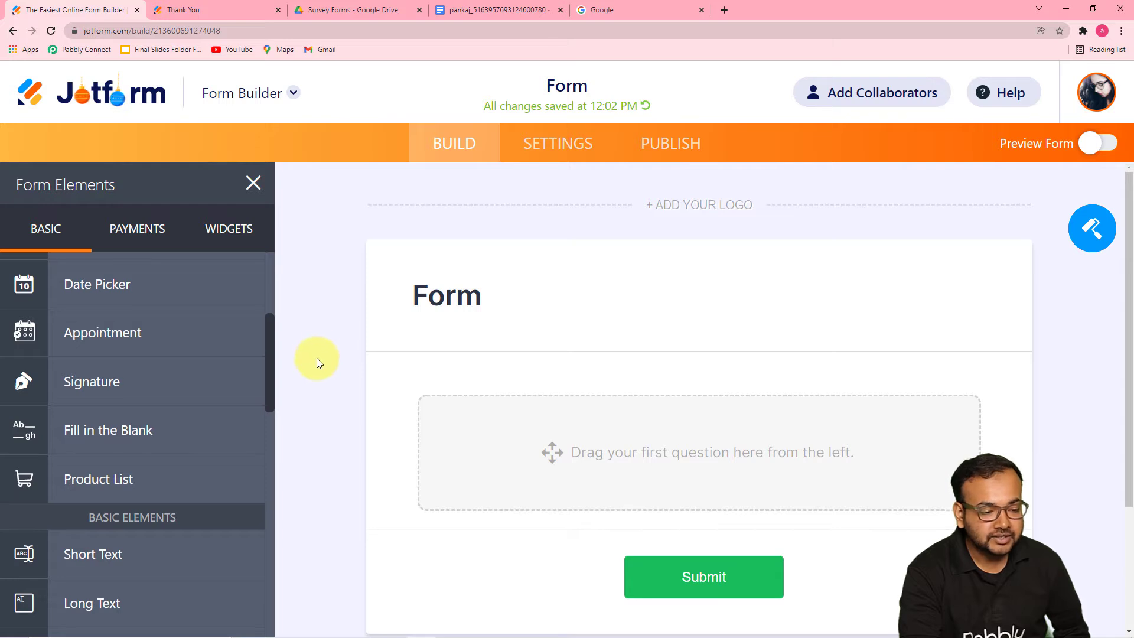
pyautogui.scroll(3, 114, 421)
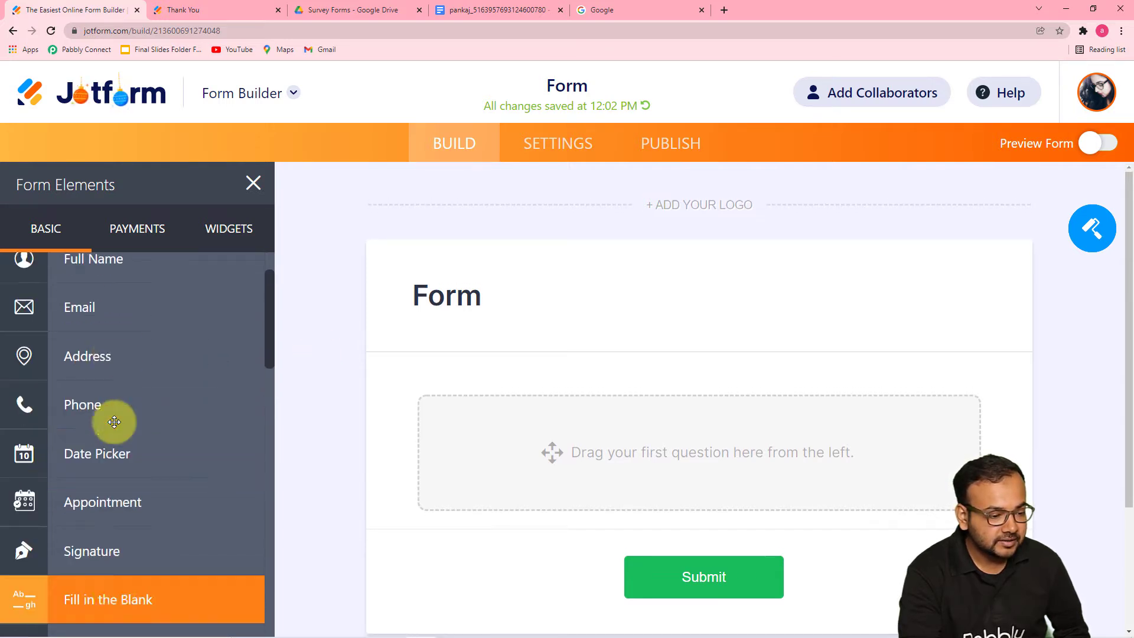
# - Add Full Name, Email and Address fields to the blank form, one below the other
pyautogui.scroll(1, 114, 421)
pyautogui.moveTo(69, 333); pyautogui.dragTo(565, 511)
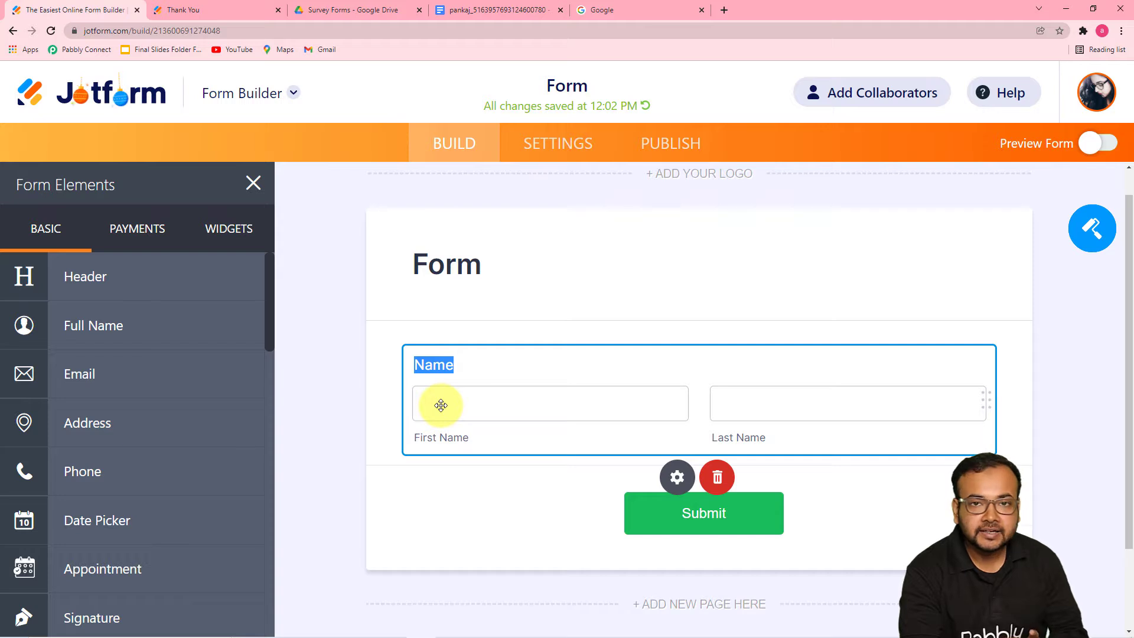
pyautogui.moveTo(82, 382); pyautogui.dragTo(585, 447)
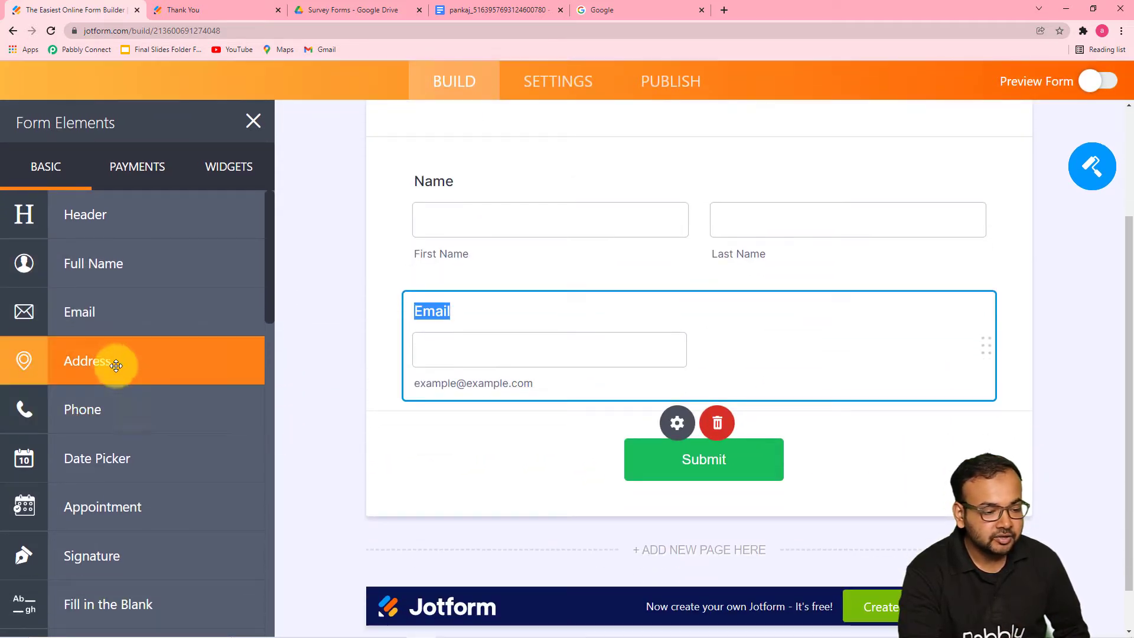
pyautogui.moveTo(114, 360); pyautogui.dragTo(576, 430)
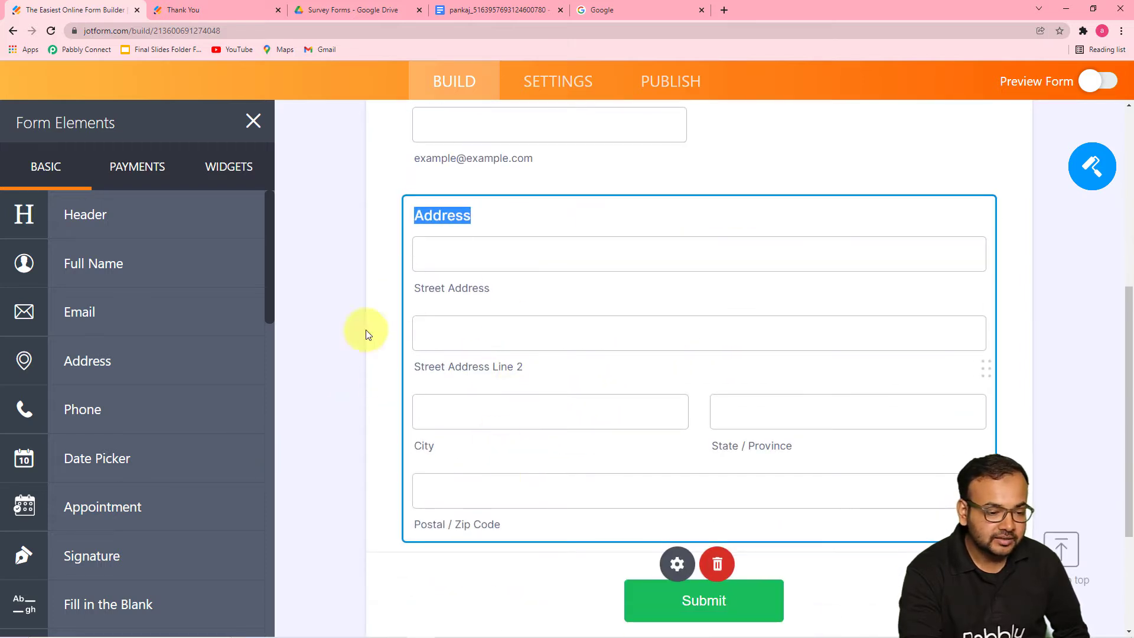
# - Add a Short Text question to the form below the Address field
pyautogui.scroll(-2, 169, 425)
pyautogui.scroll(-5, 168, 425)
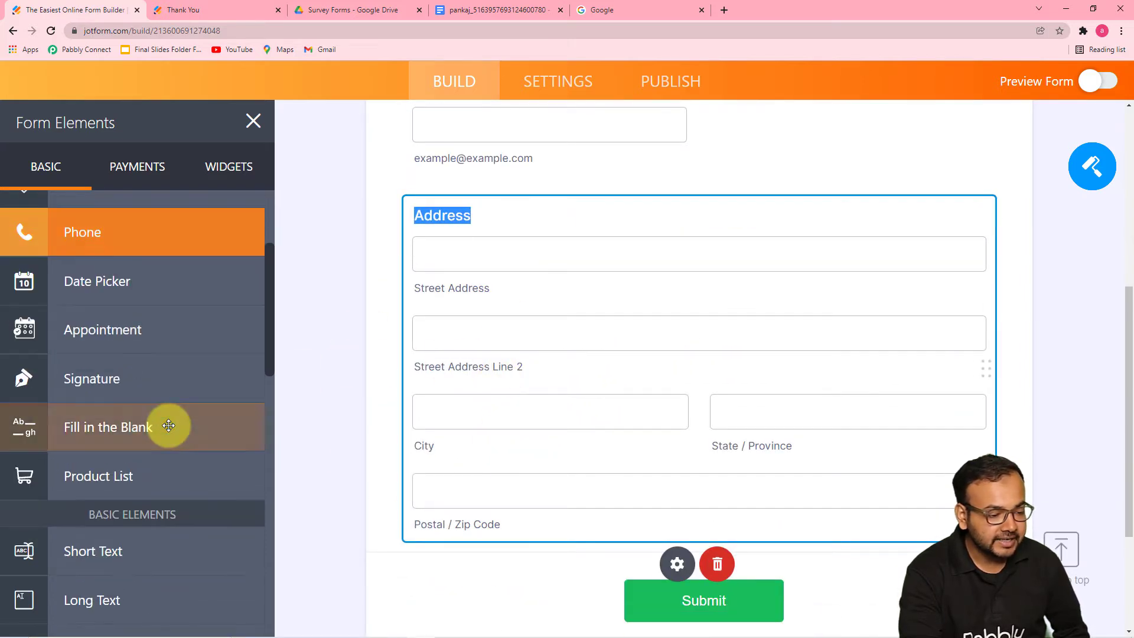
pyautogui.scroll(-1, 201, 444)
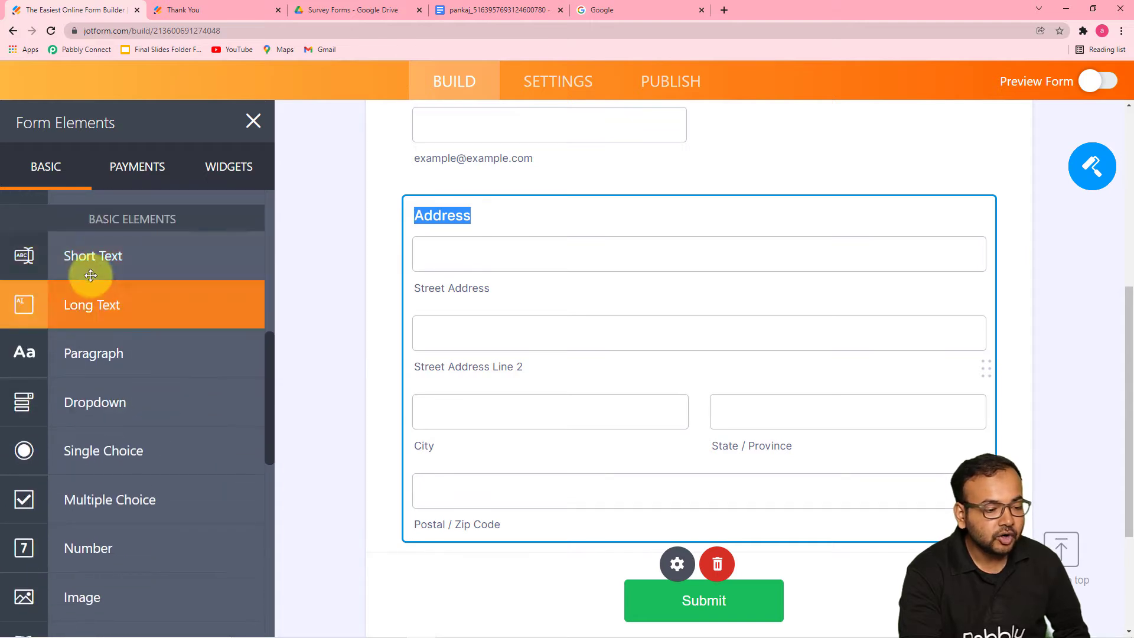
pyautogui.moveTo(63, 256); pyautogui.dragTo(604, 482)
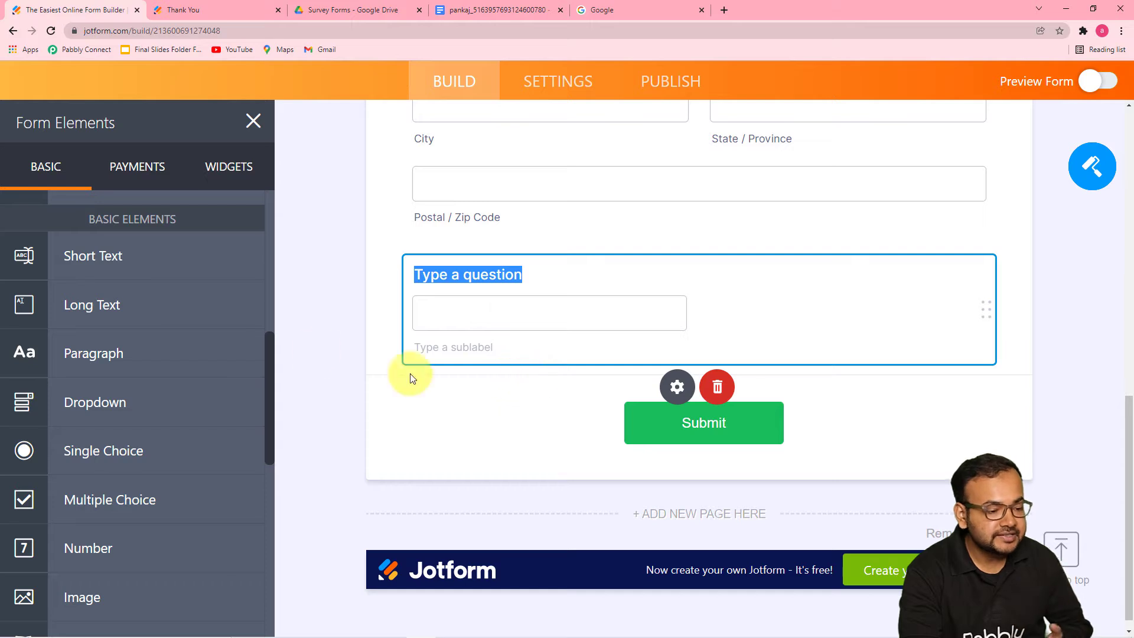
pyautogui.moveTo(68, 308); pyautogui.dragTo(589, 384)
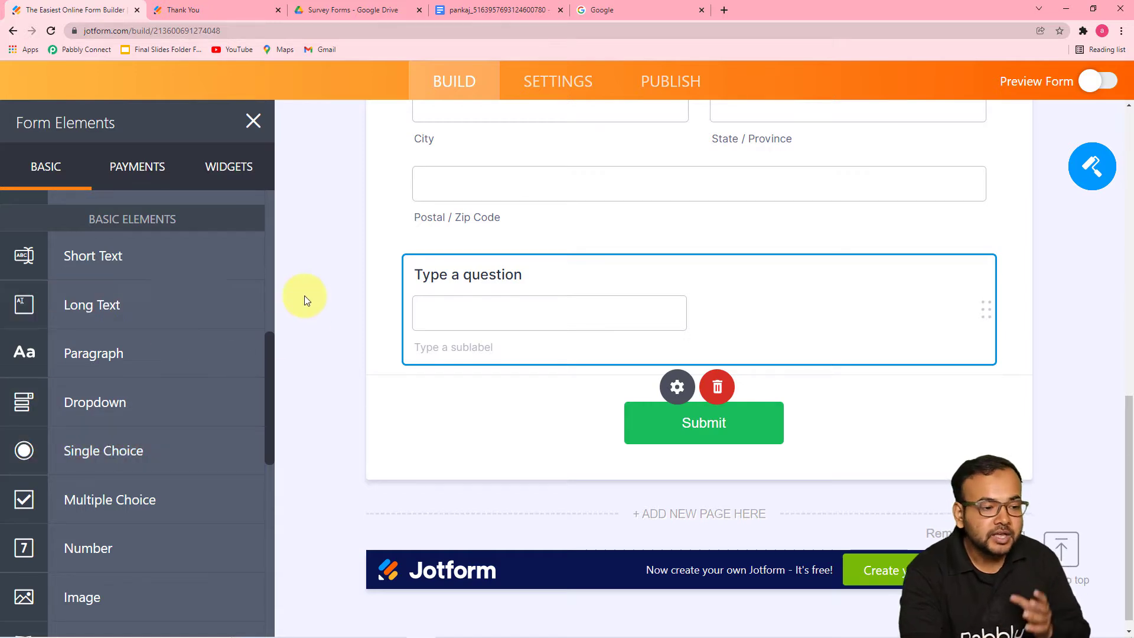
# - Leave the form builder for the list of all forms and select the Distance Learning Survey form
pyautogui.click(174, 171)
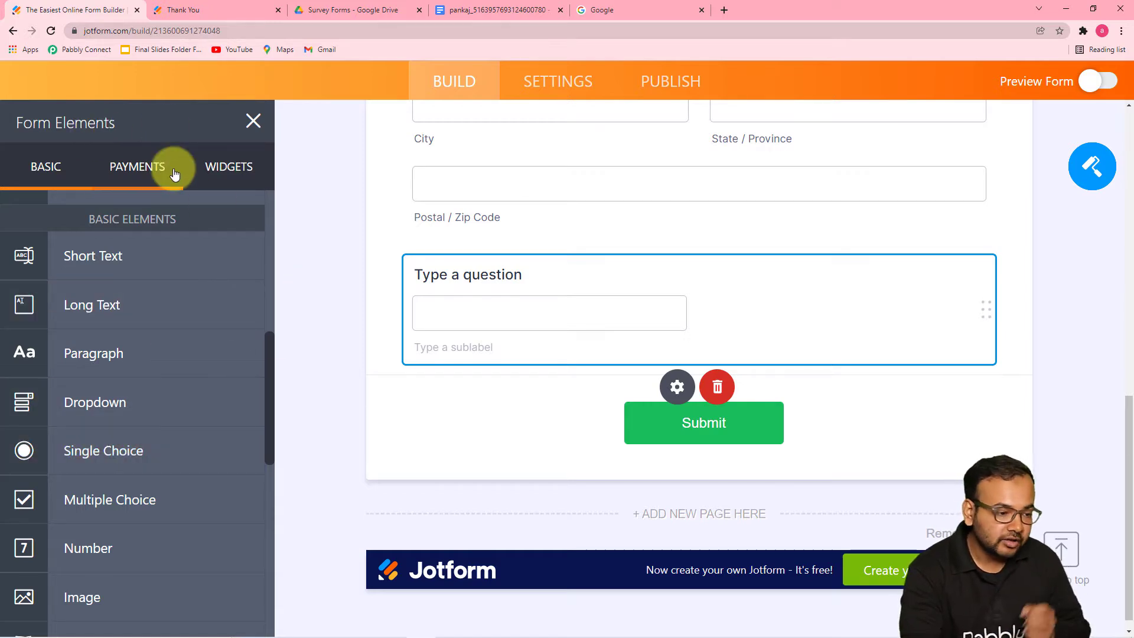
pyautogui.click(250, 121)
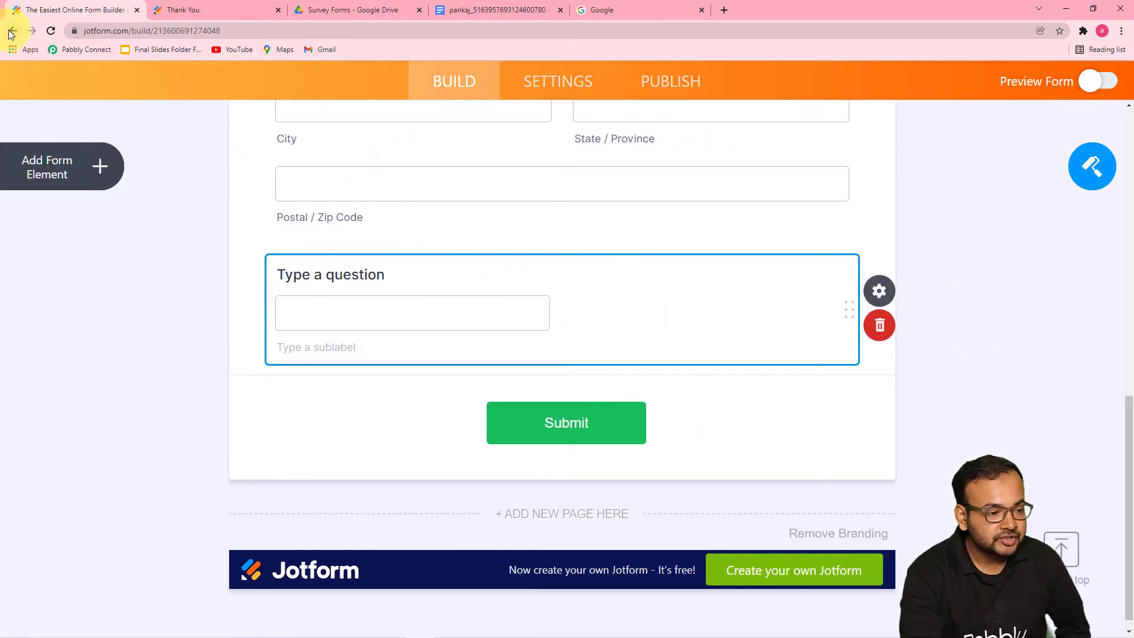
pyautogui.click(13, 31)
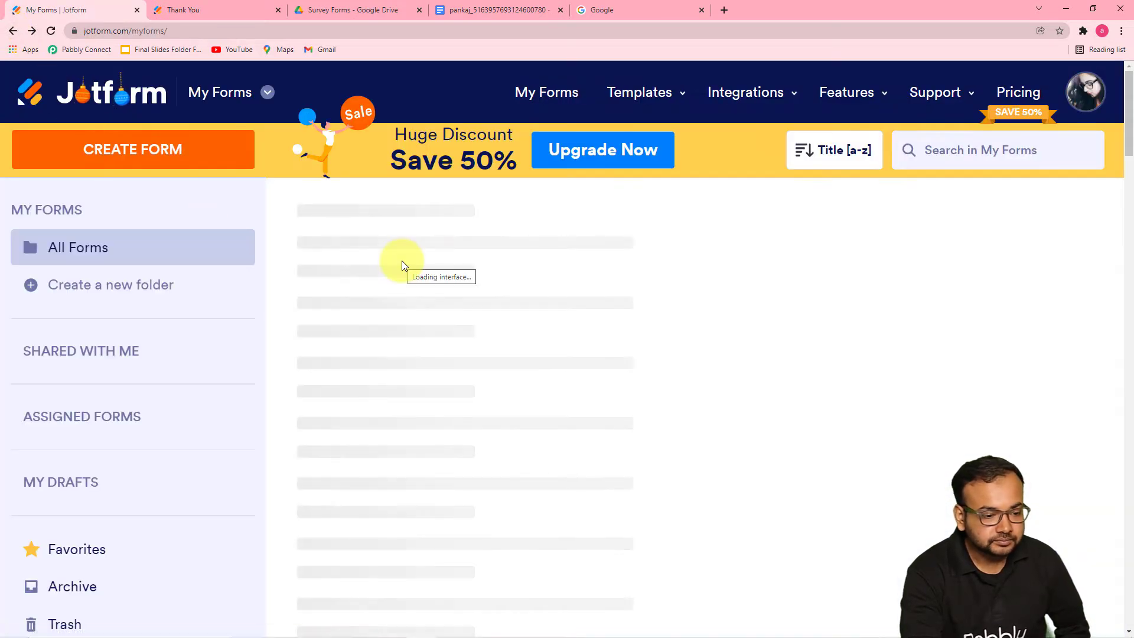
pyautogui.click(449, 341)
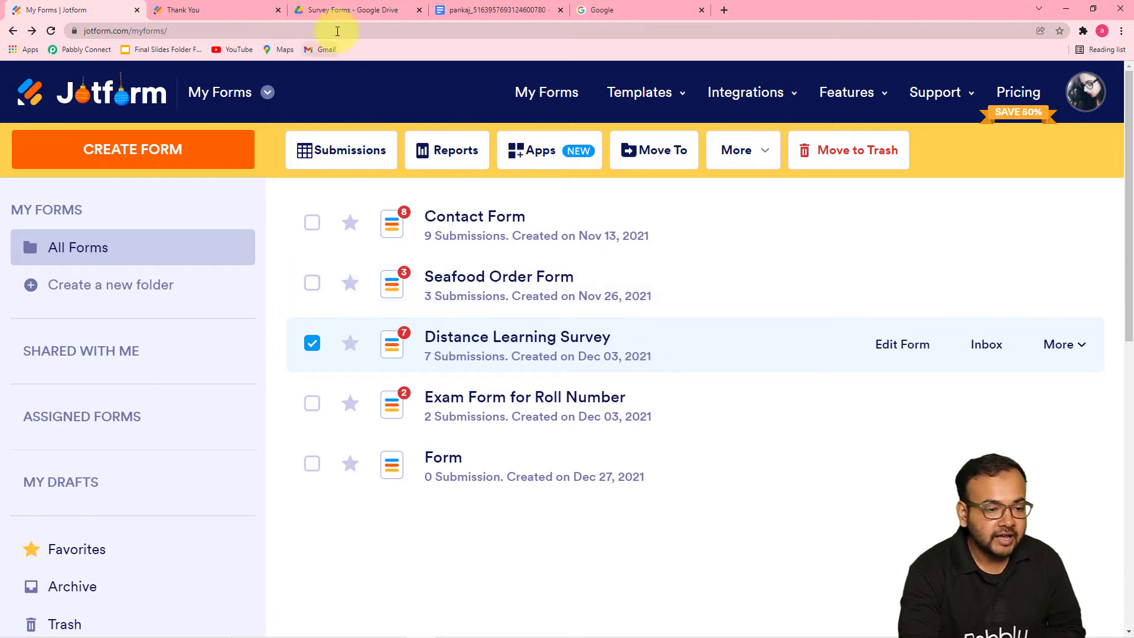
# - Switch to Google Drive and create a new folder named "Survey 2" inside the Survey Forms folder
pyautogui.click(334, 10)
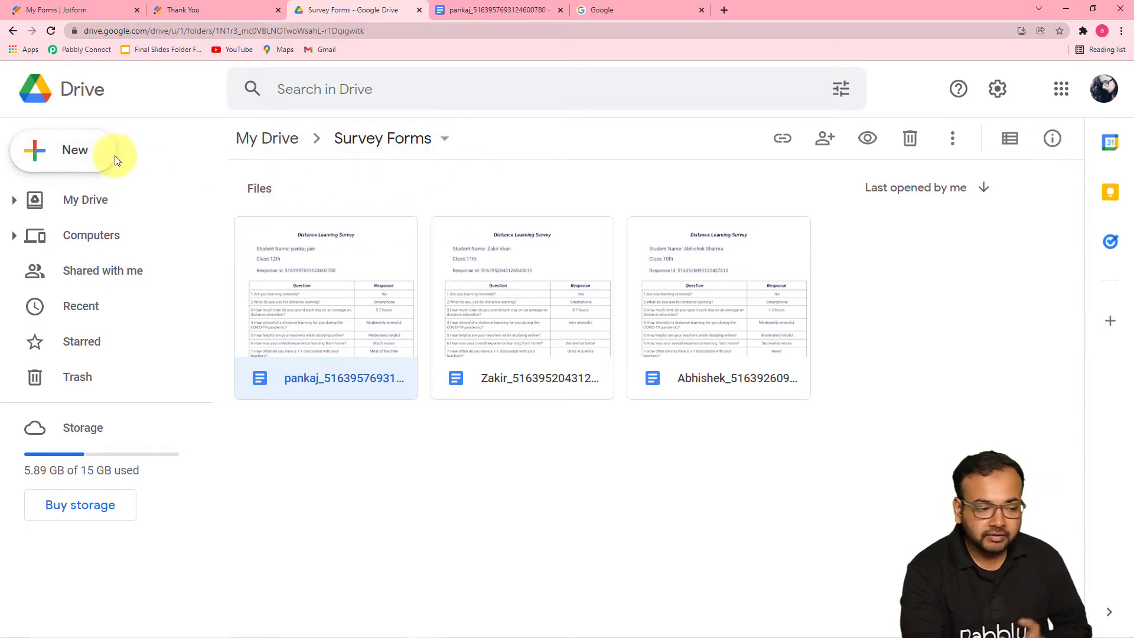
pyautogui.click(88, 158)
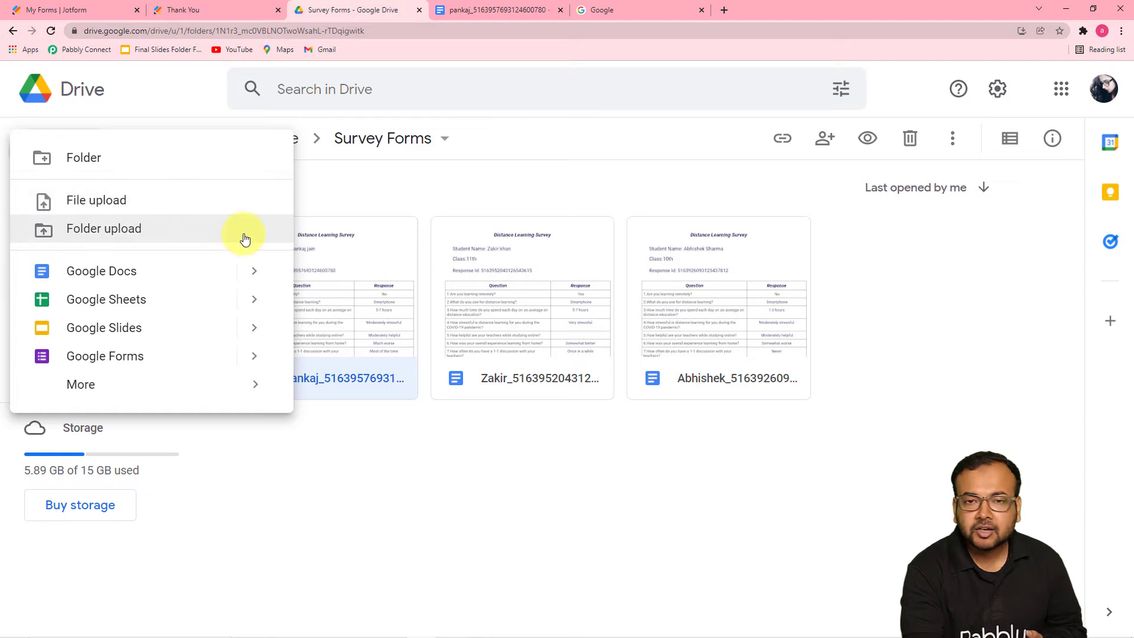
pyautogui.click(155, 171)
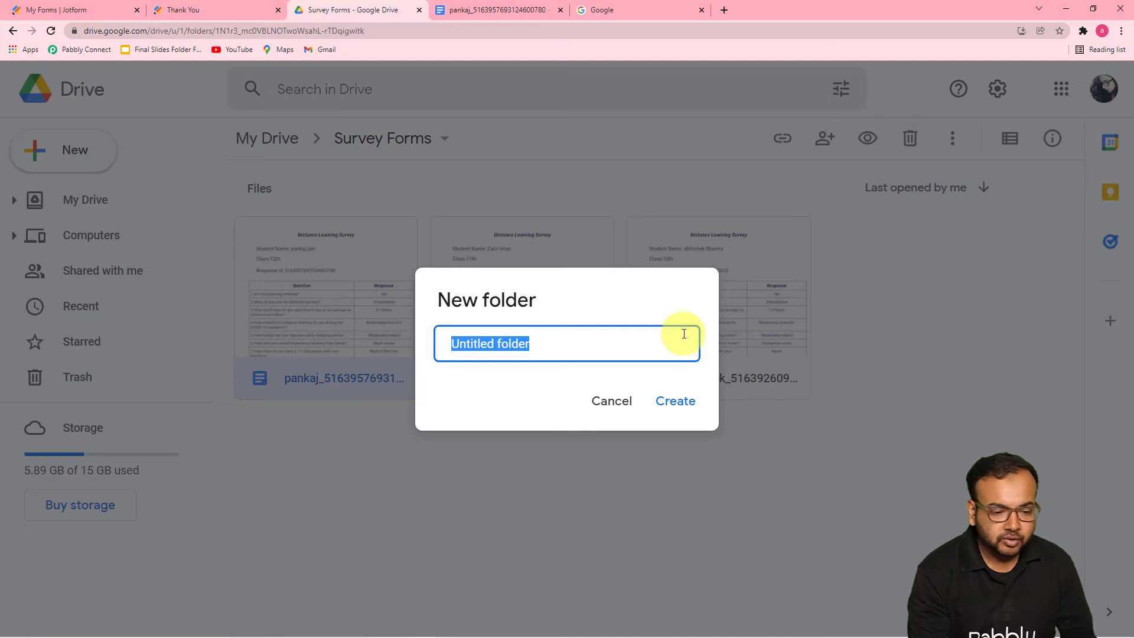
pyautogui.write('Su')
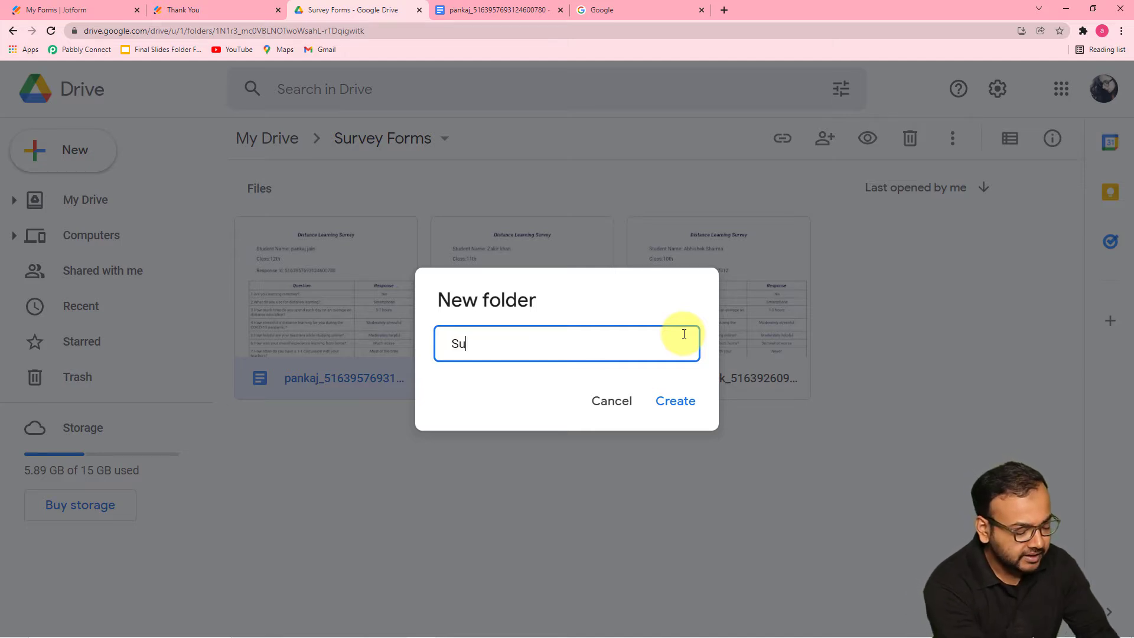
pyautogui.write('rvey ')
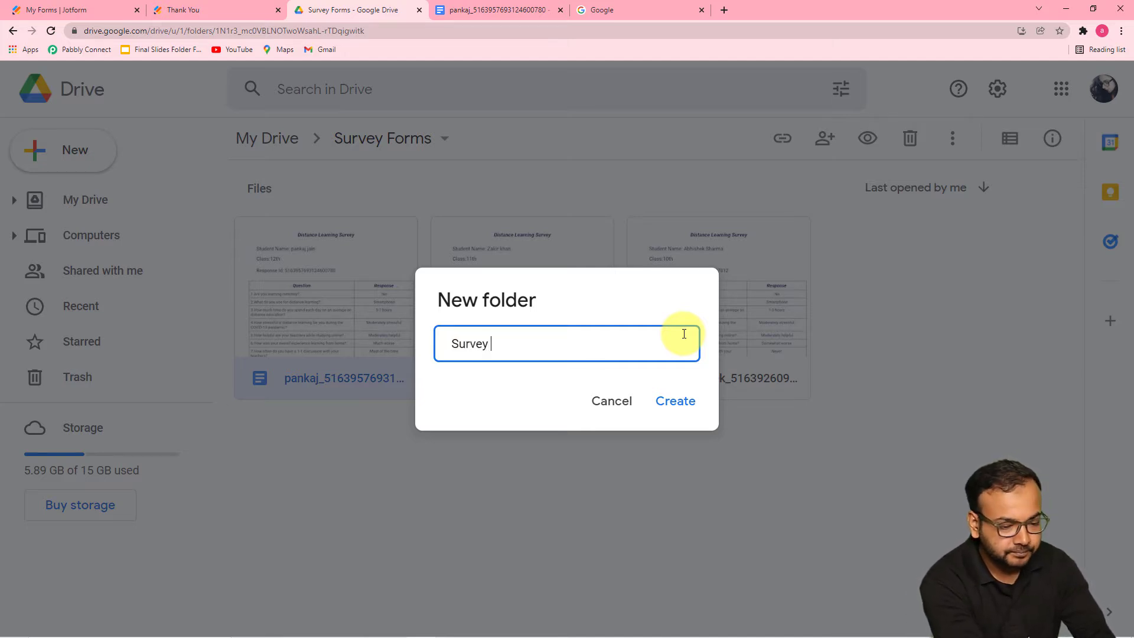
pyautogui.write('2')
pyautogui.press('Return')
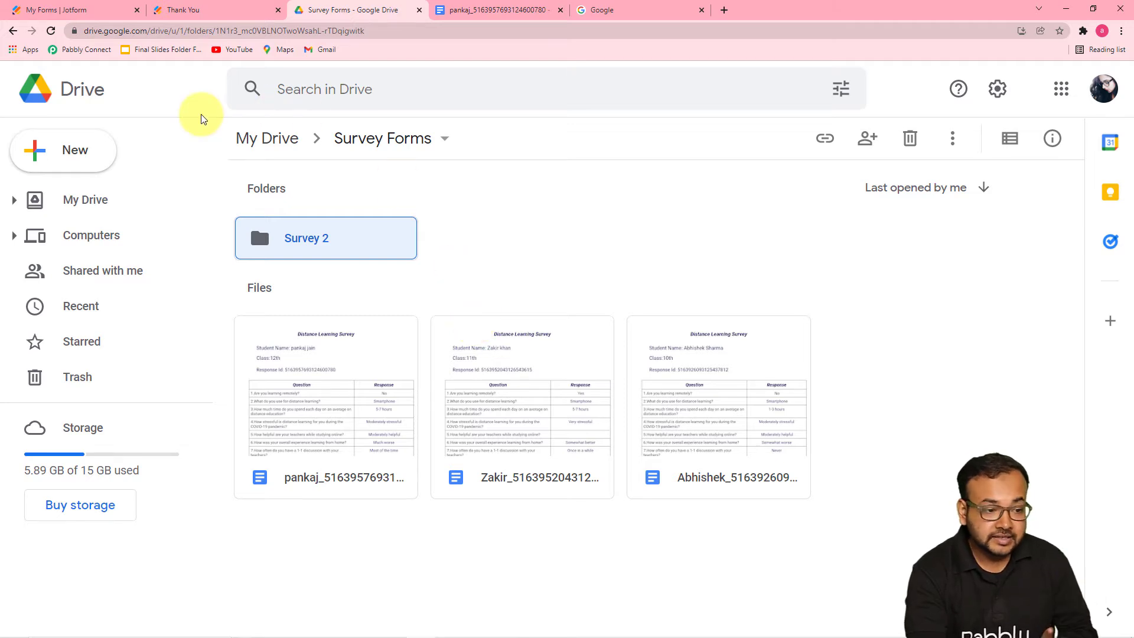
# - Go from the Google homepage to Google Docs and open the Distance Learning Survey Template from the recent documents
pyautogui.click(615, 11)
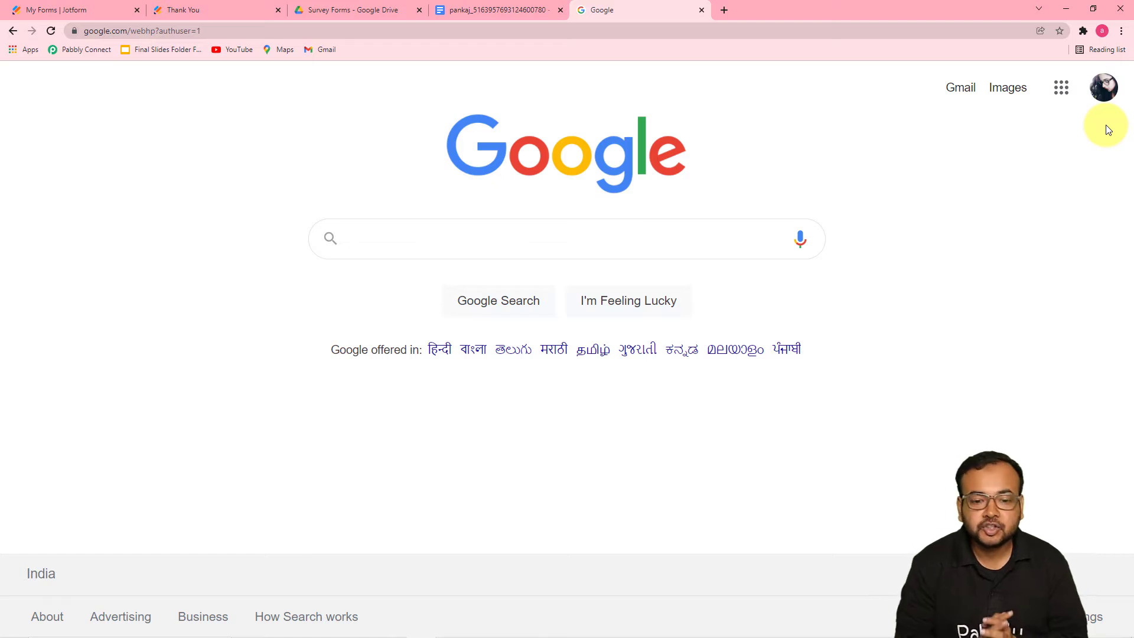
pyautogui.click(1061, 88)
pyautogui.scroll(-5, 1002, 259)
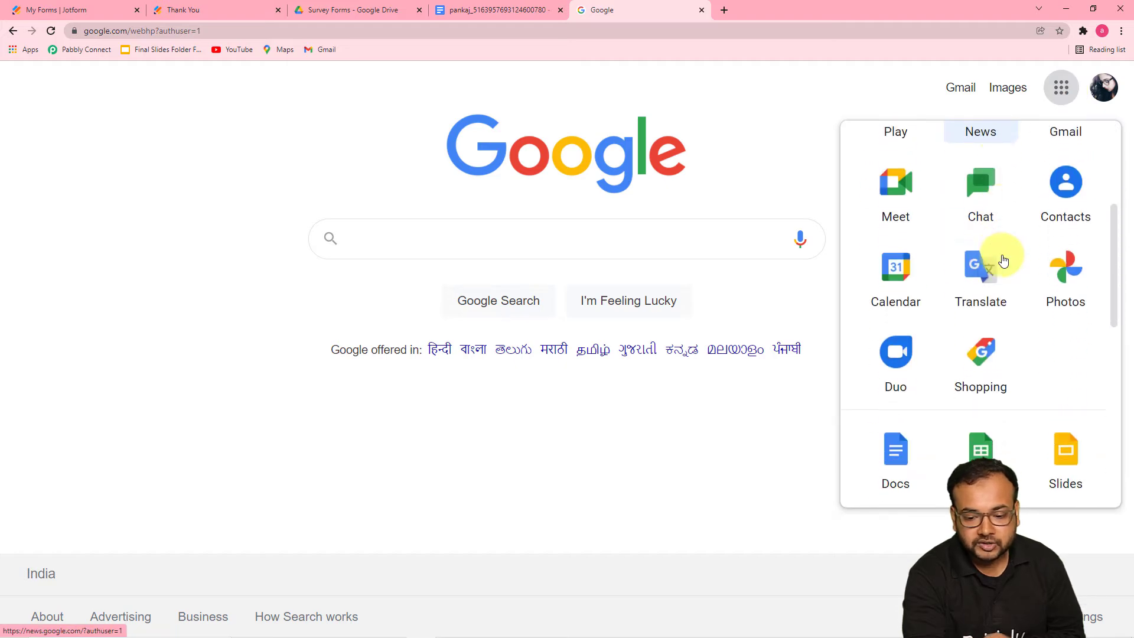
pyautogui.click(892, 385)
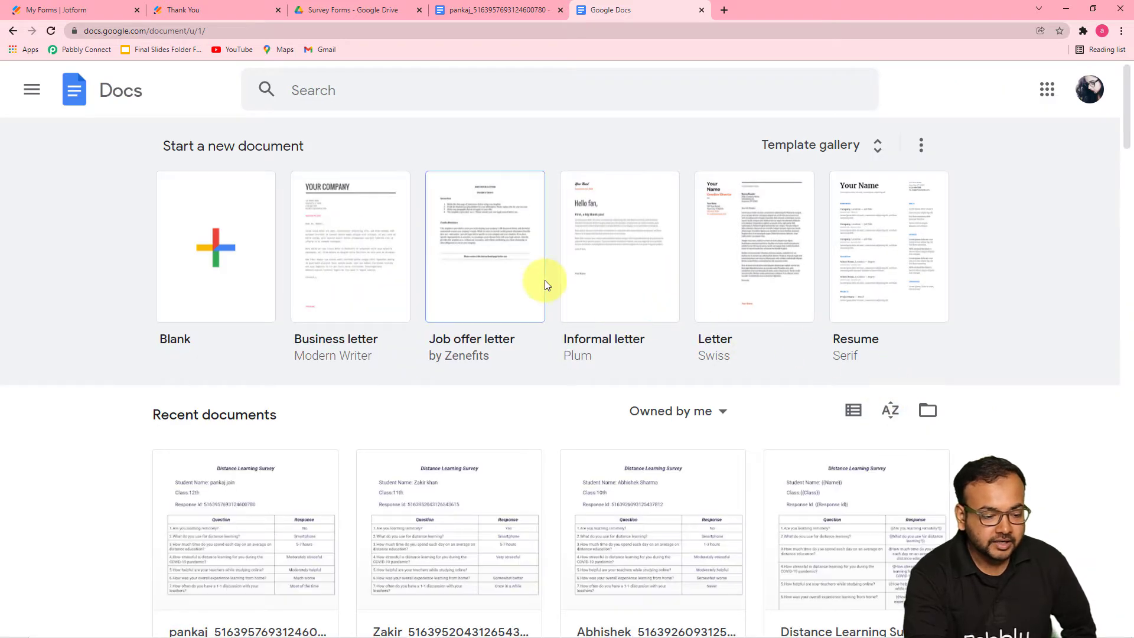
pyautogui.scroll(-4, 544, 283)
pyautogui.scroll(-2, 546, 286)
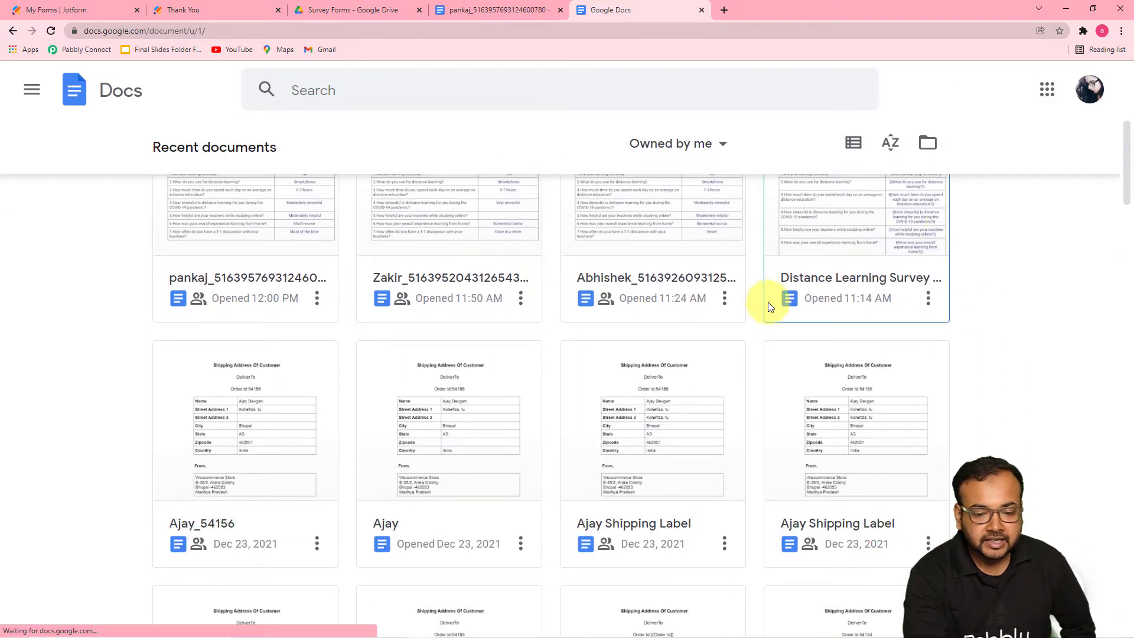
pyautogui.click(845, 286)
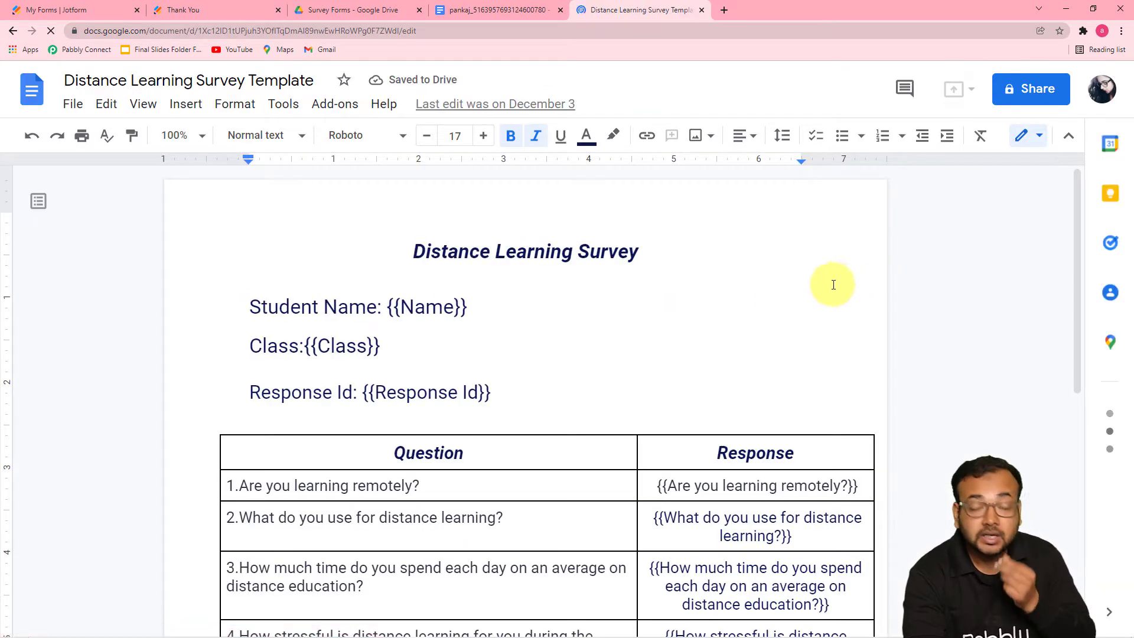
# - Examine the template's double-curly-brace placeholders for name, class, response ID, the survey answers and the submission date
pyautogui.scroll(-2, 777, 283)
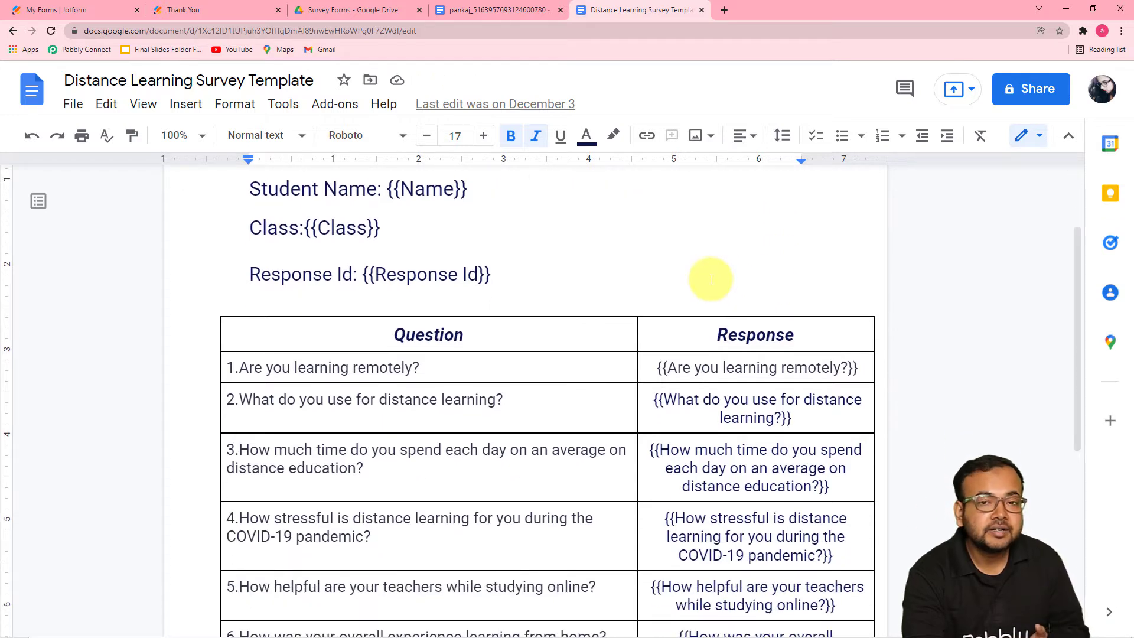
pyautogui.scroll(2, 712, 279)
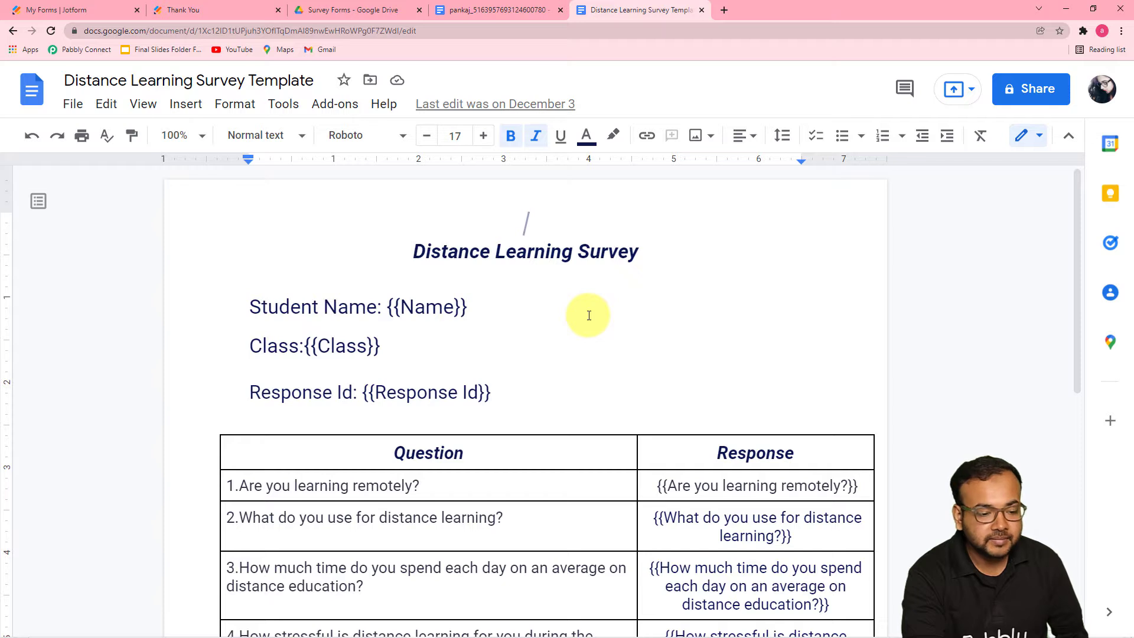
pyautogui.scroll(-1, 590, 295)
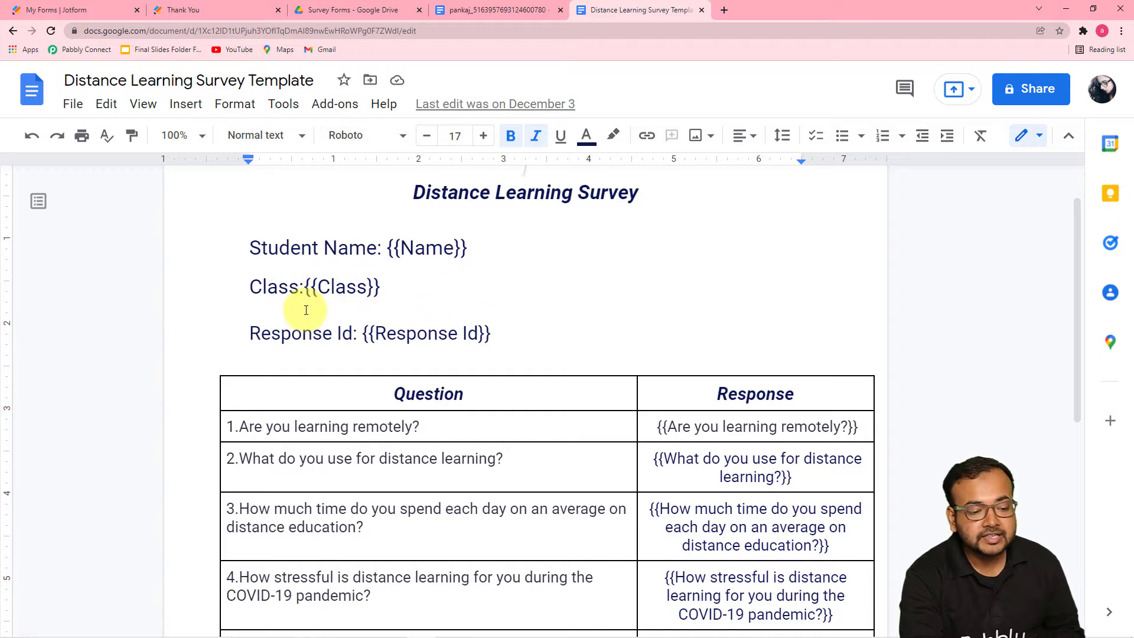
pyautogui.scroll(-2, 451, 344)
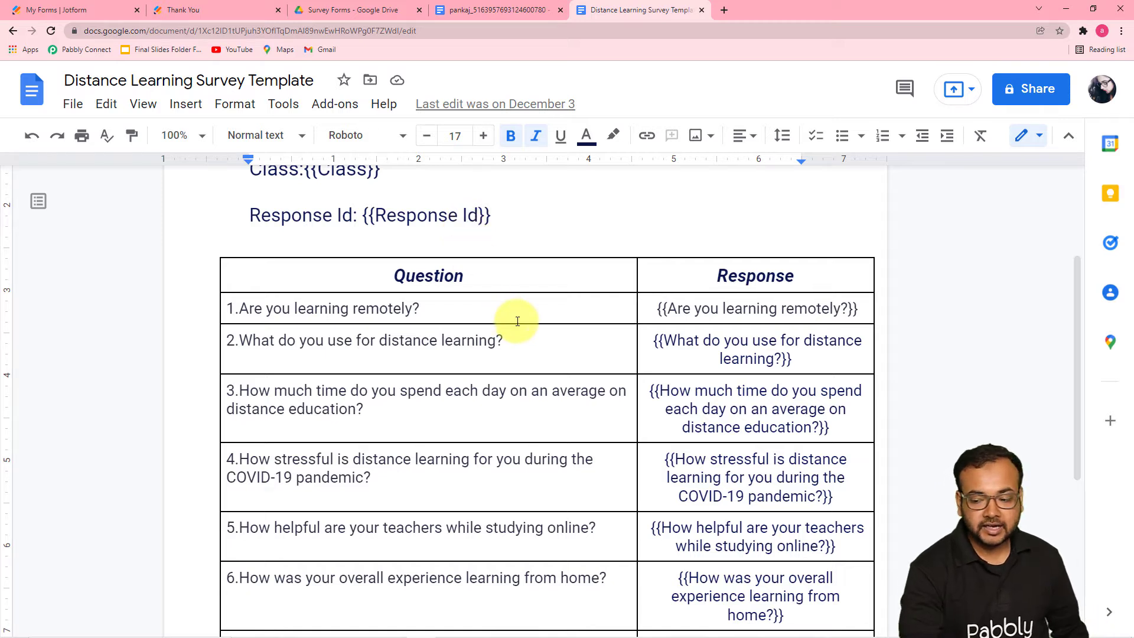
pyautogui.scroll(-1, 518, 322)
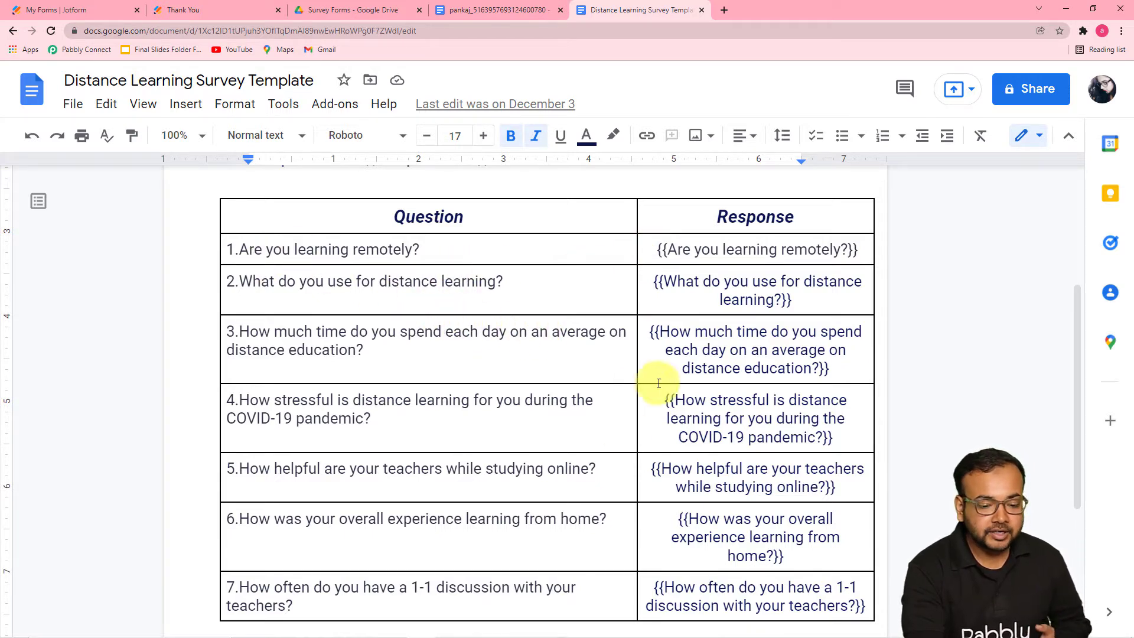
pyautogui.scroll(4, 663, 329)
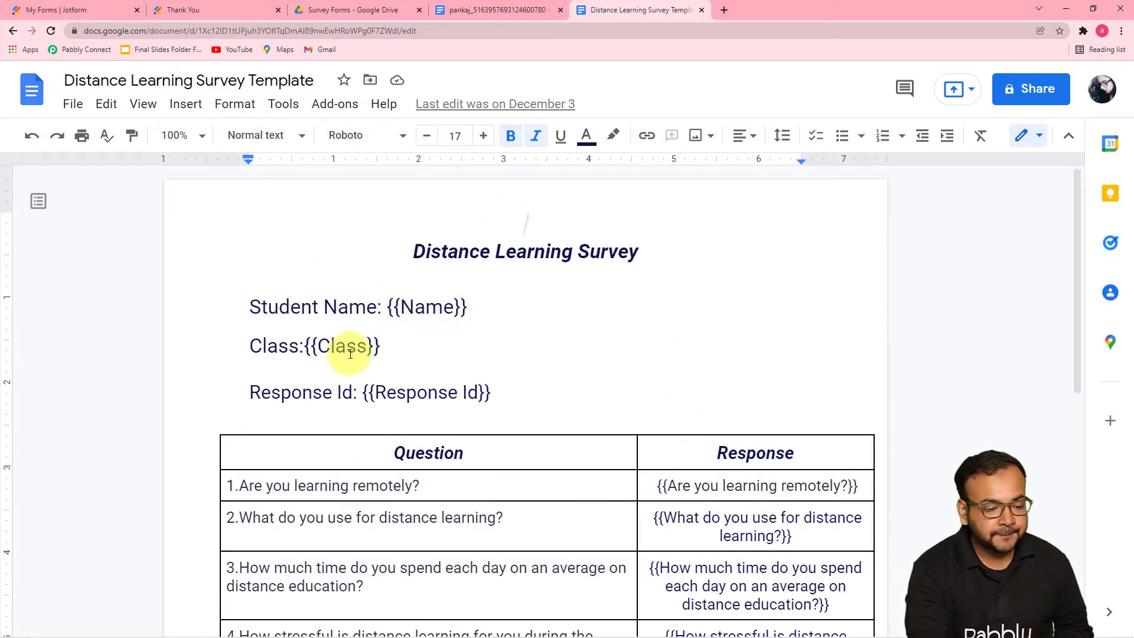
pyautogui.scroll(-3, 687, 367)
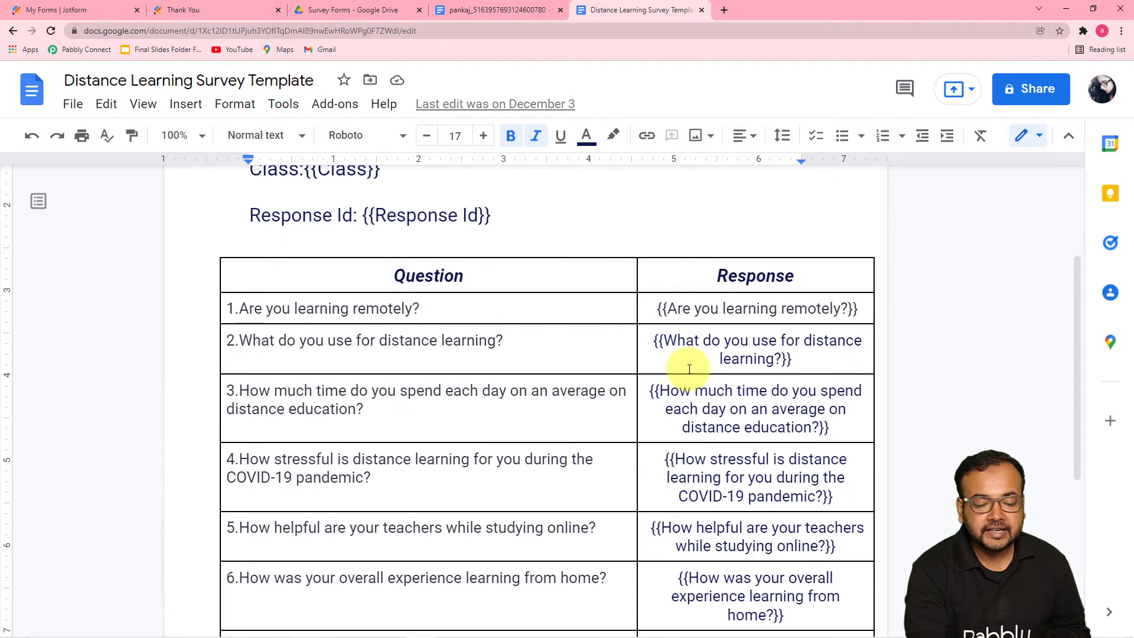
pyautogui.scroll(-3, 689, 369)
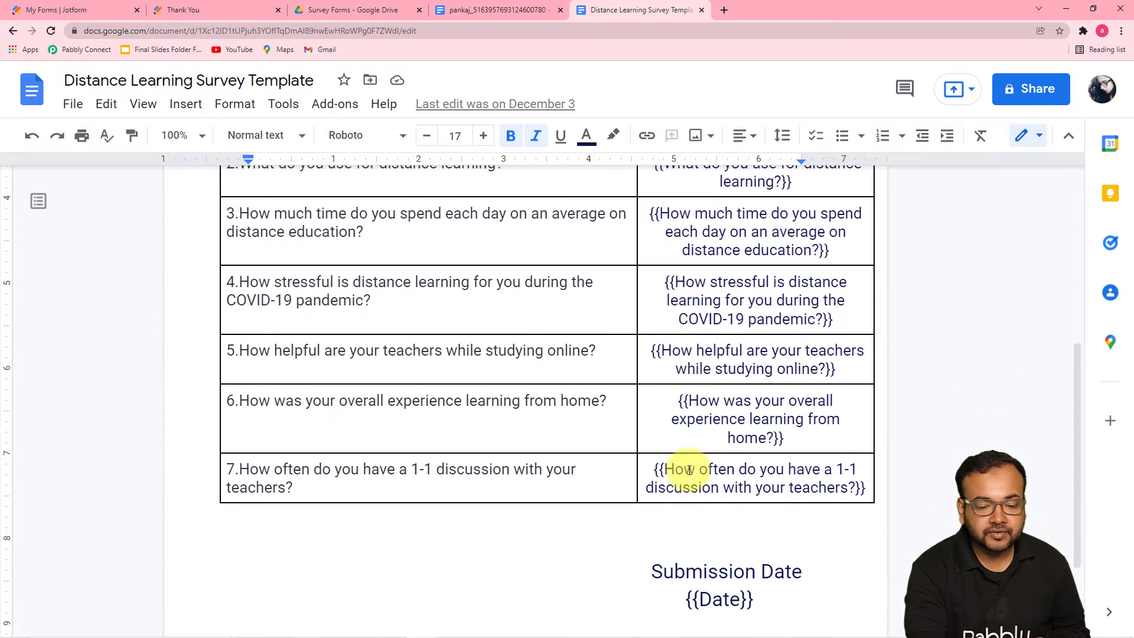
pyautogui.scroll(6, 687, 440)
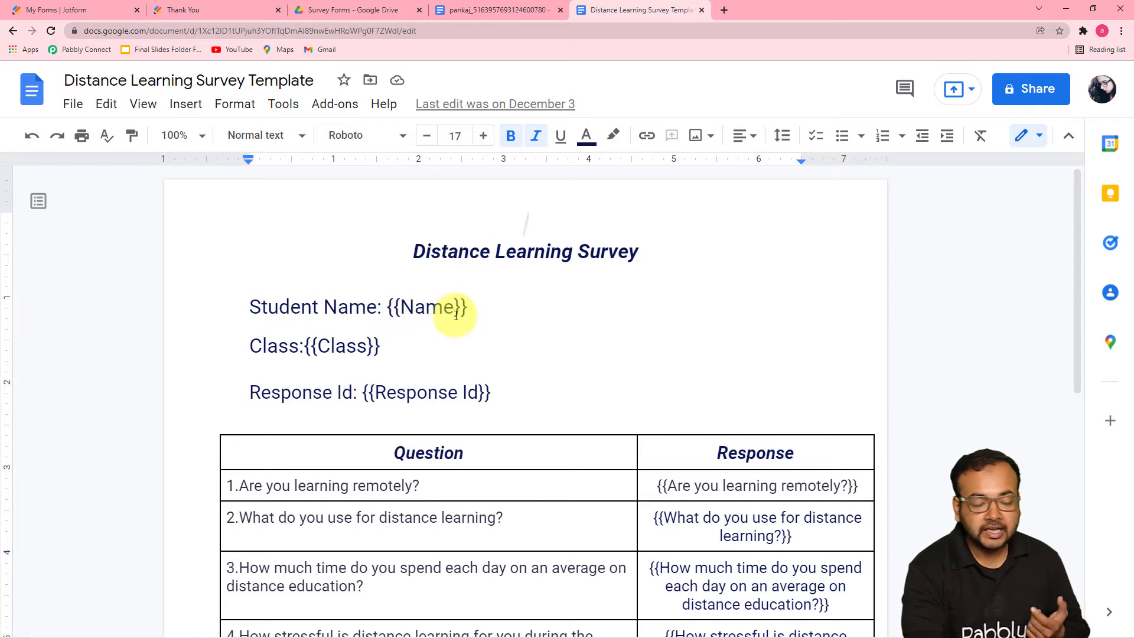
pyautogui.scroll(-2, 463, 317)
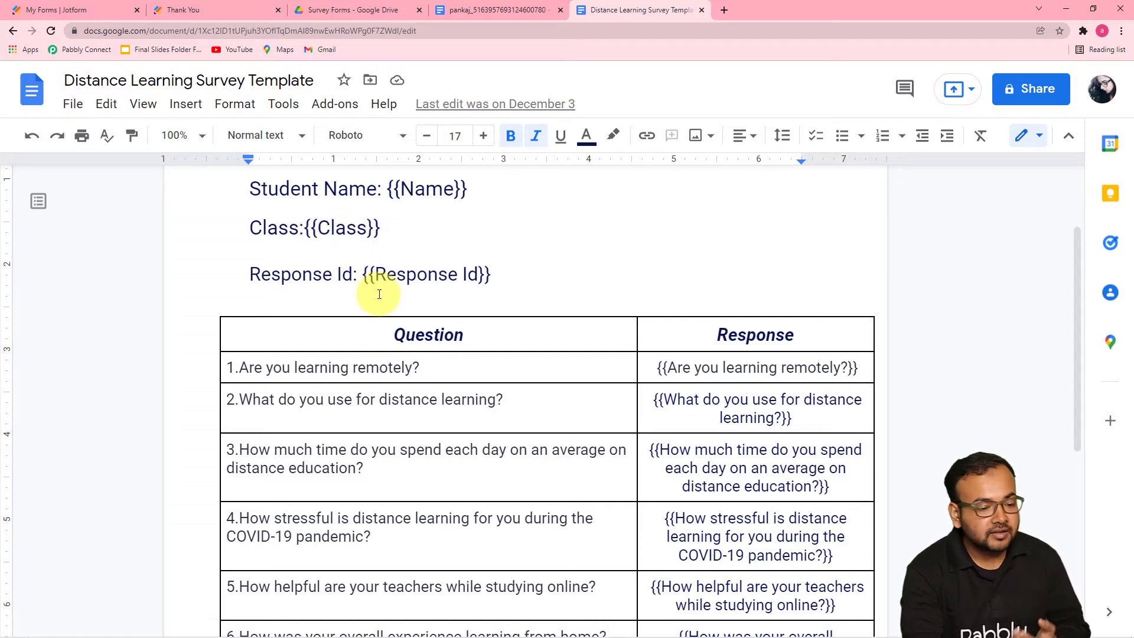
pyautogui.scroll(-3, 684, 371)
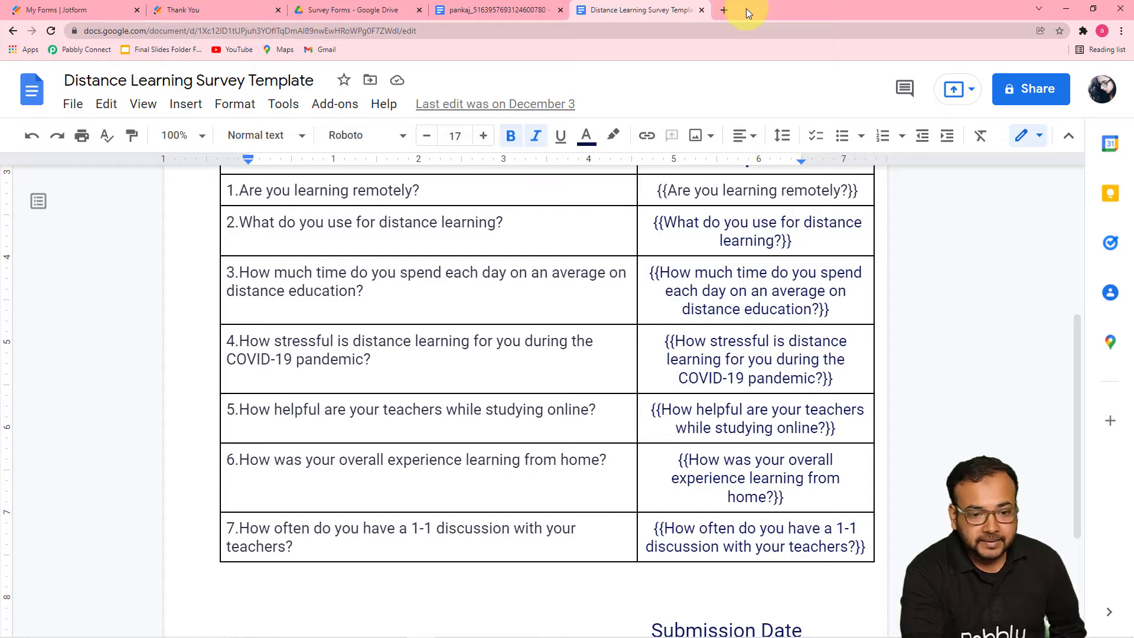
# - Open Google Docs from the Google homepage in a new browser tab and create a blank document
pyautogui.click(723, 10)
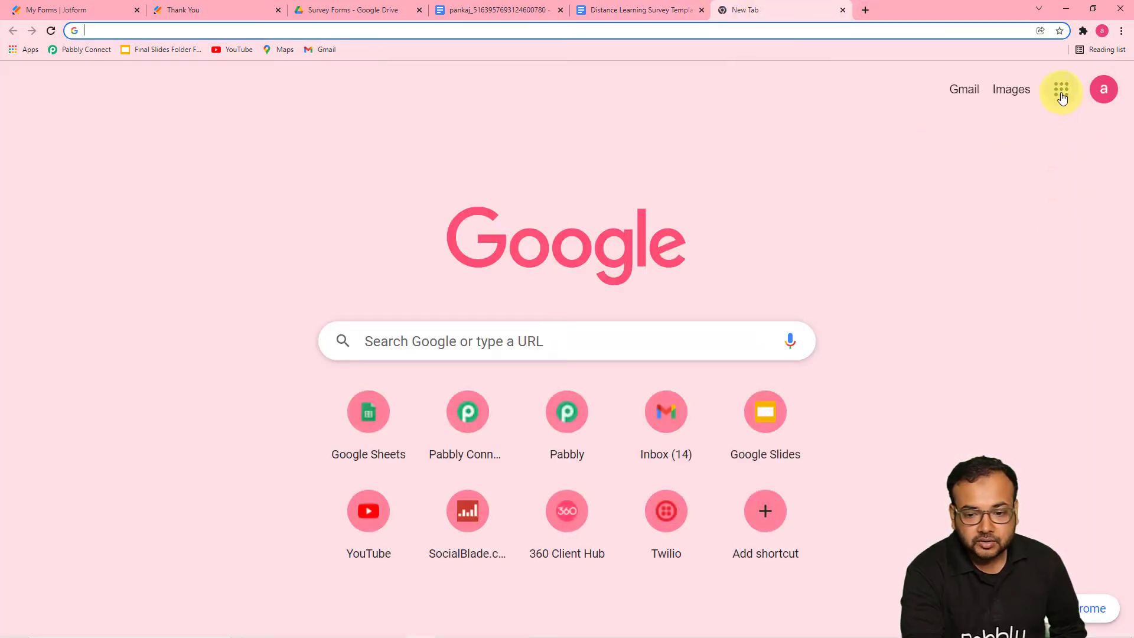
pyautogui.click(1102, 89)
pyautogui.click(939, 358)
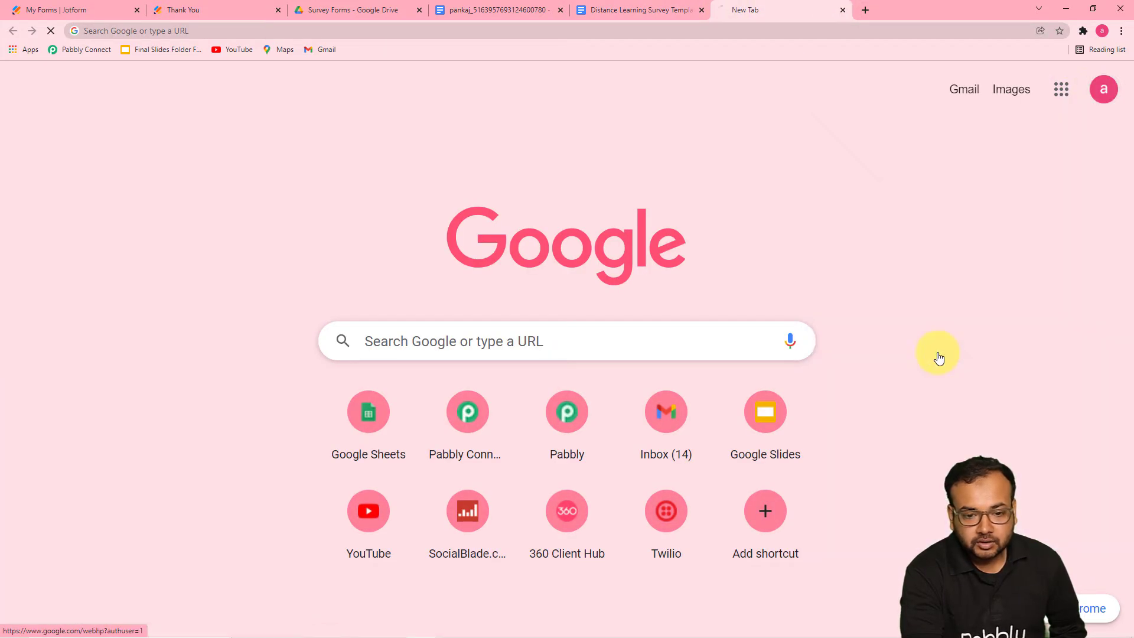
pyautogui.click(1063, 91)
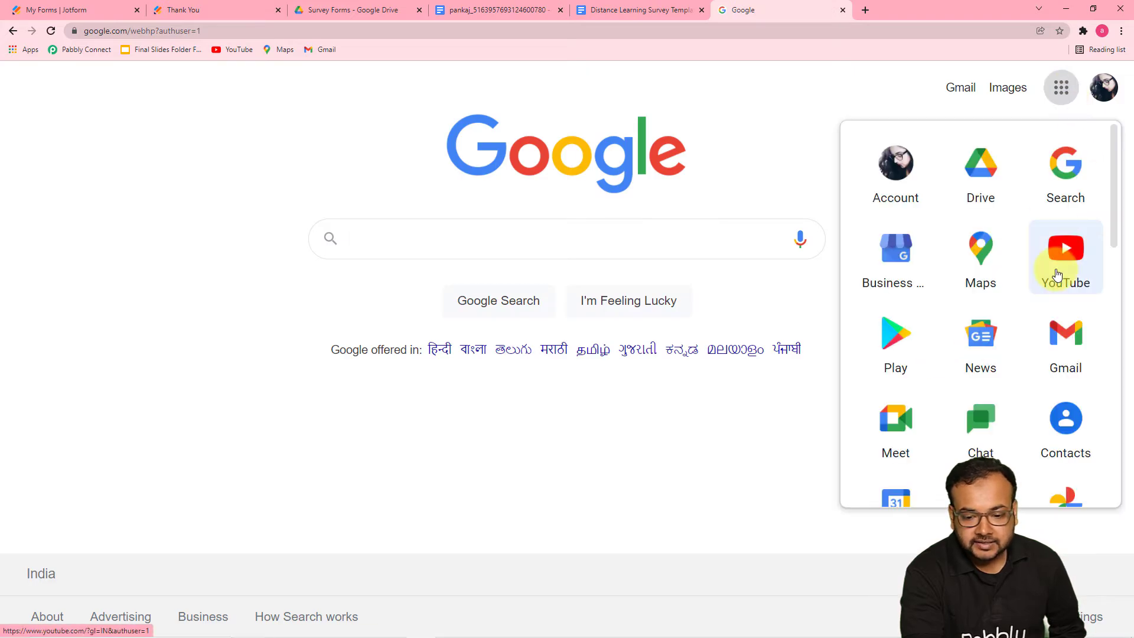
pyautogui.scroll(-6, 1054, 266)
pyautogui.click(894, 331)
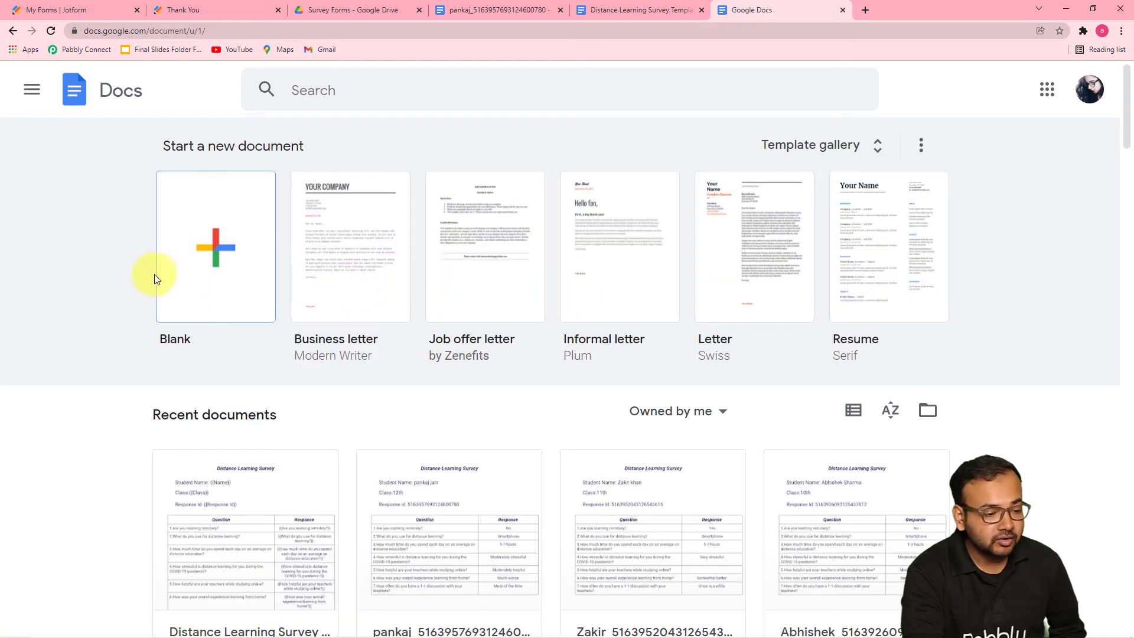
pyautogui.click(184, 281)
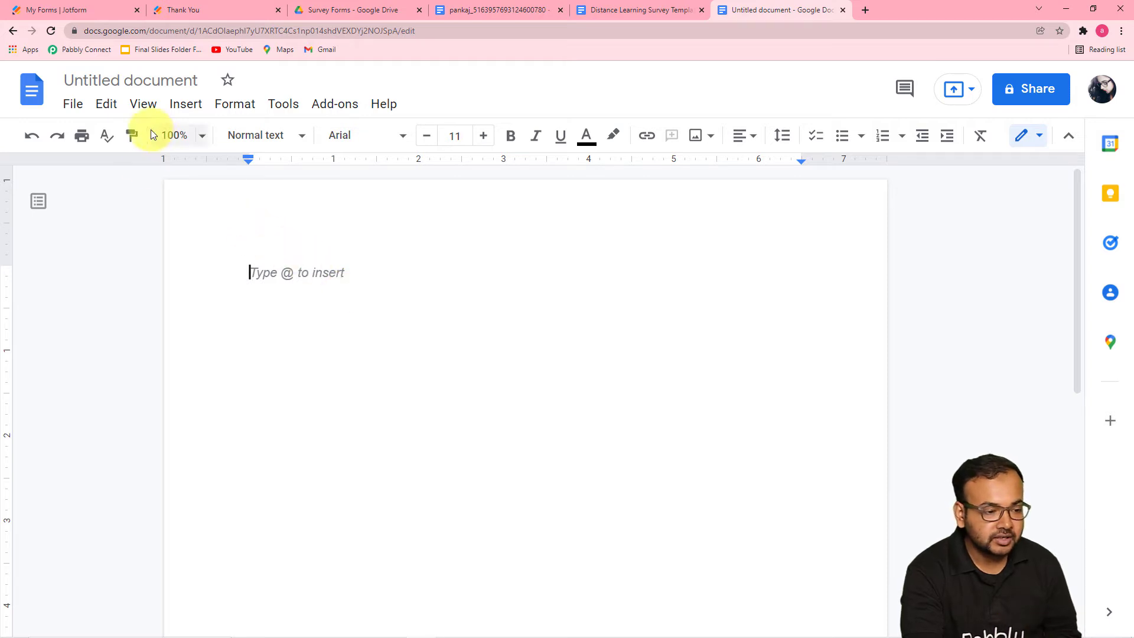
# - Look at the blank document's outline and table insertion options, and review the placeholders in the Distance Learning Survey Template
pyautogui.click(39, 203)
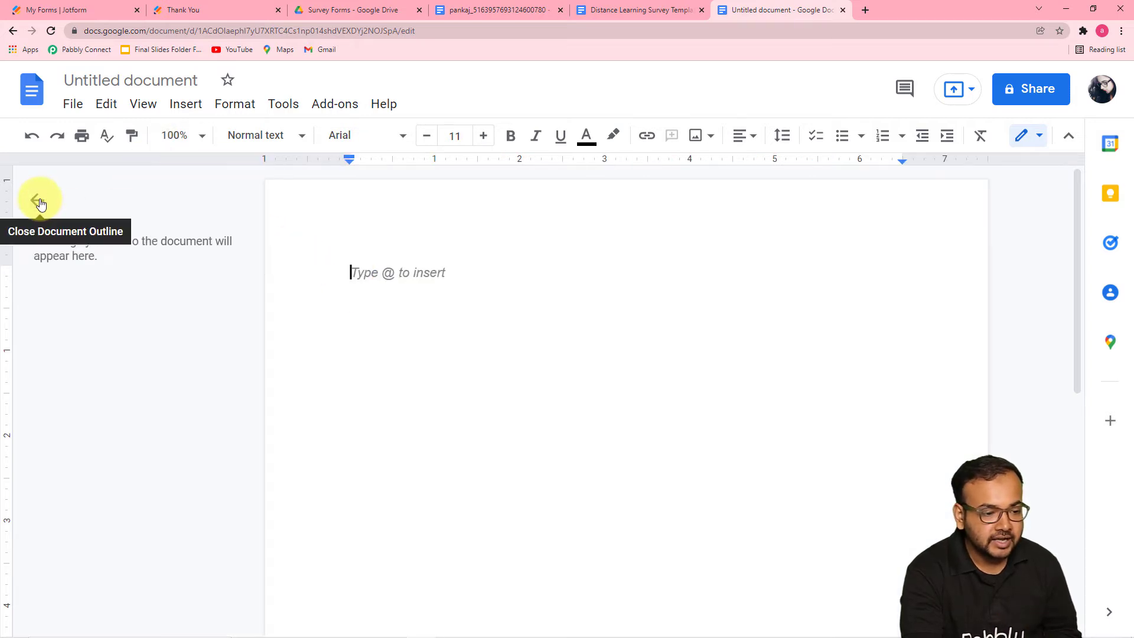
pyautogui.click(186, 105)
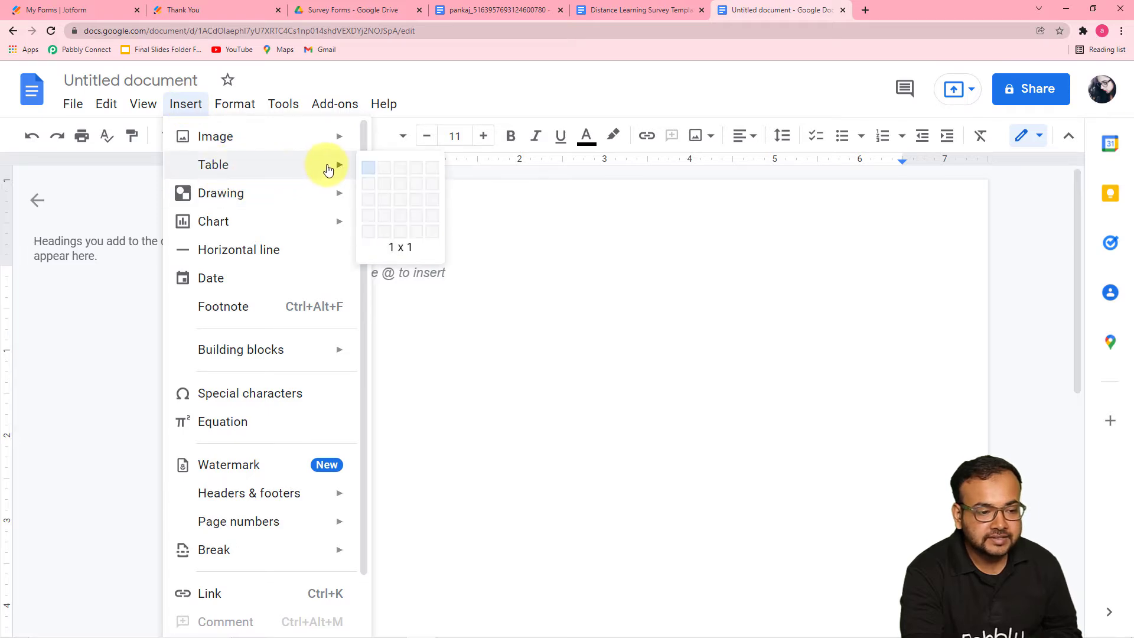
pyautogui.click(591, 10)
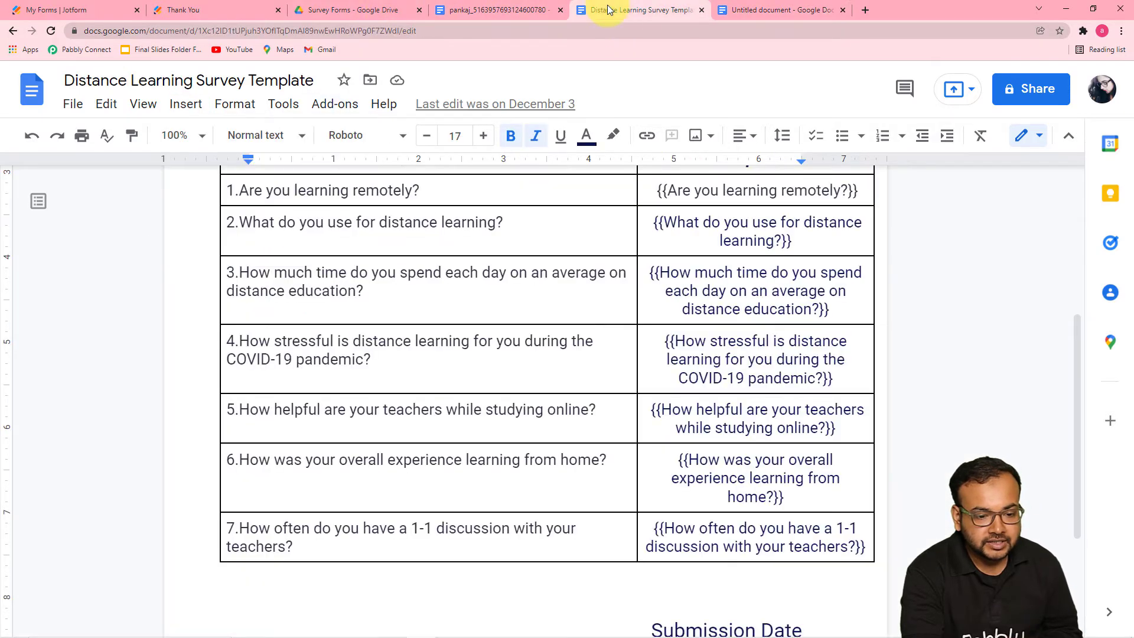
pyautogui.scroll(4, 464, 262)
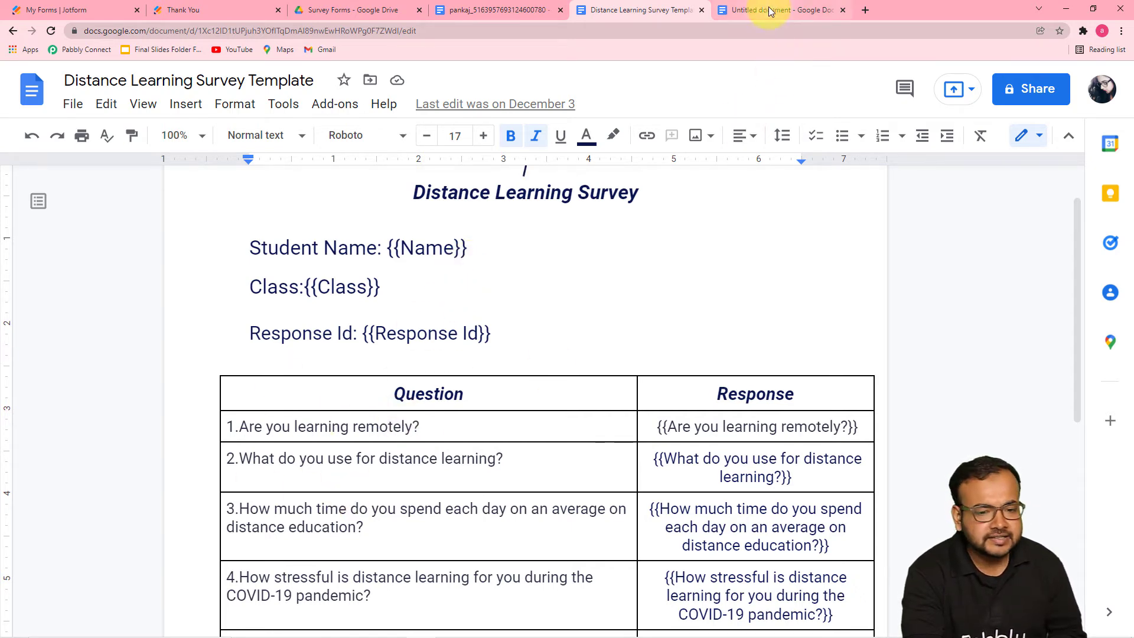
# - Go to pabbly.com in a new browser tab and open the Pabbly Connect product page
pyautogui.click(862, 12)
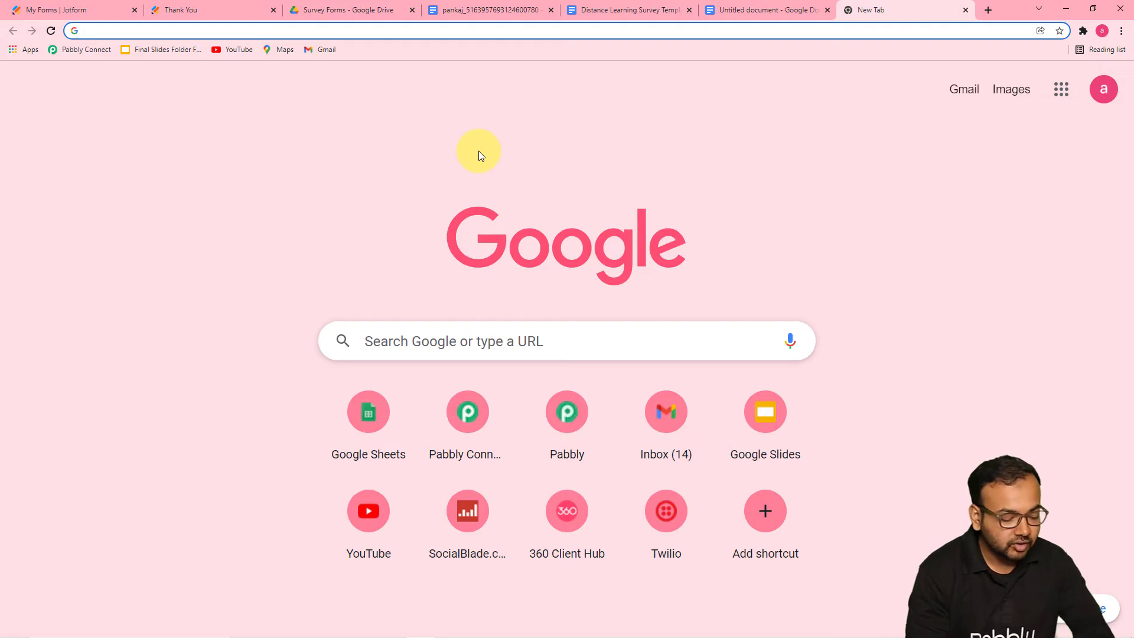
pyautogui.write('p')
pyautogui.press('Return')
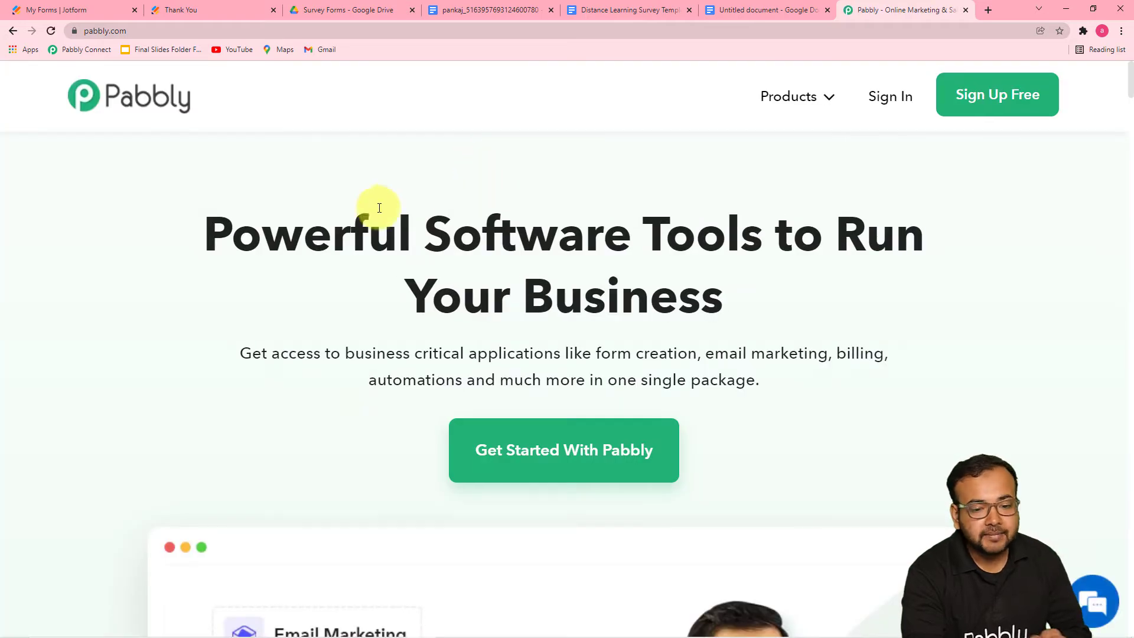
pyautogui.moveTo(789, 89)
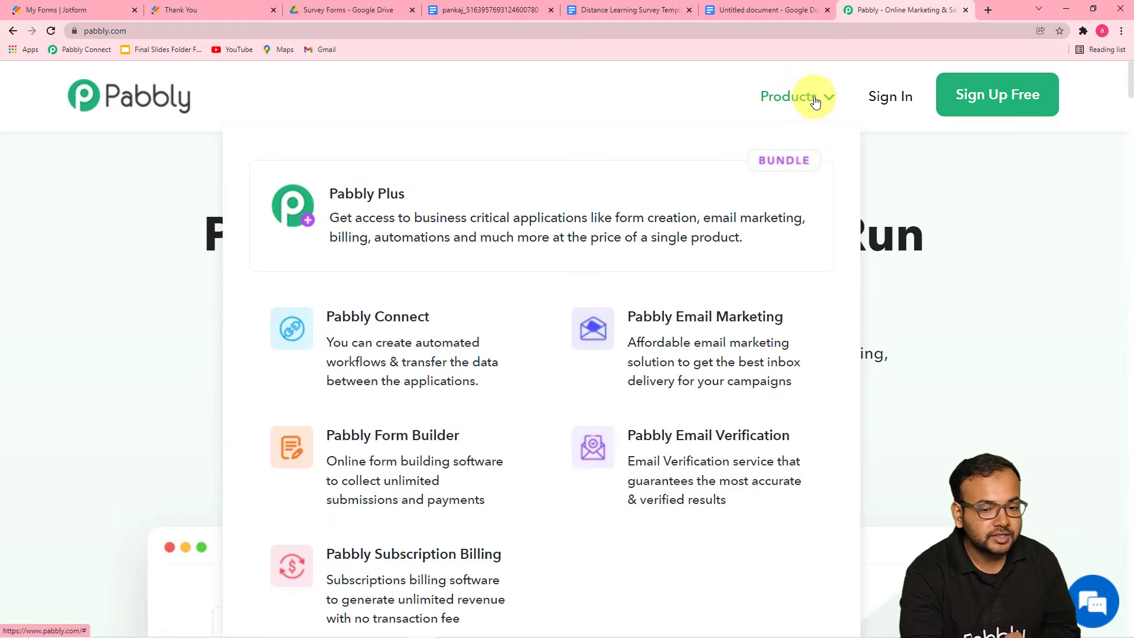
pyautogui.click(404, 332)
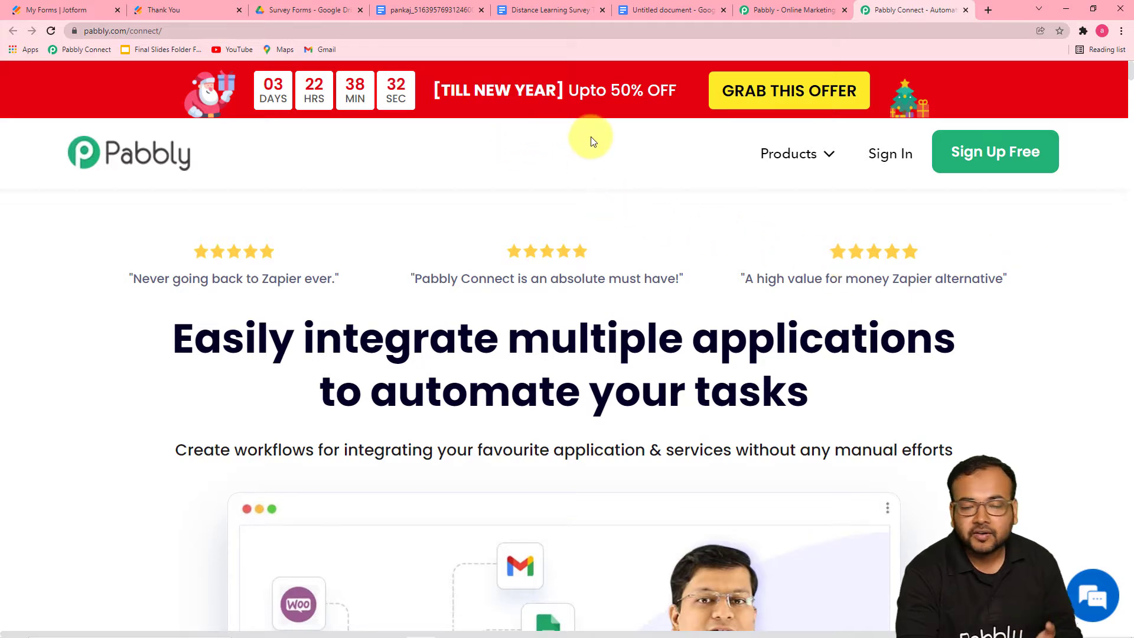
# - Reopen the Pabbly Connect product page, sign in to Pabbly and access Pabbly Connect from All Apps
pyautogui.moveTo(810, 183)
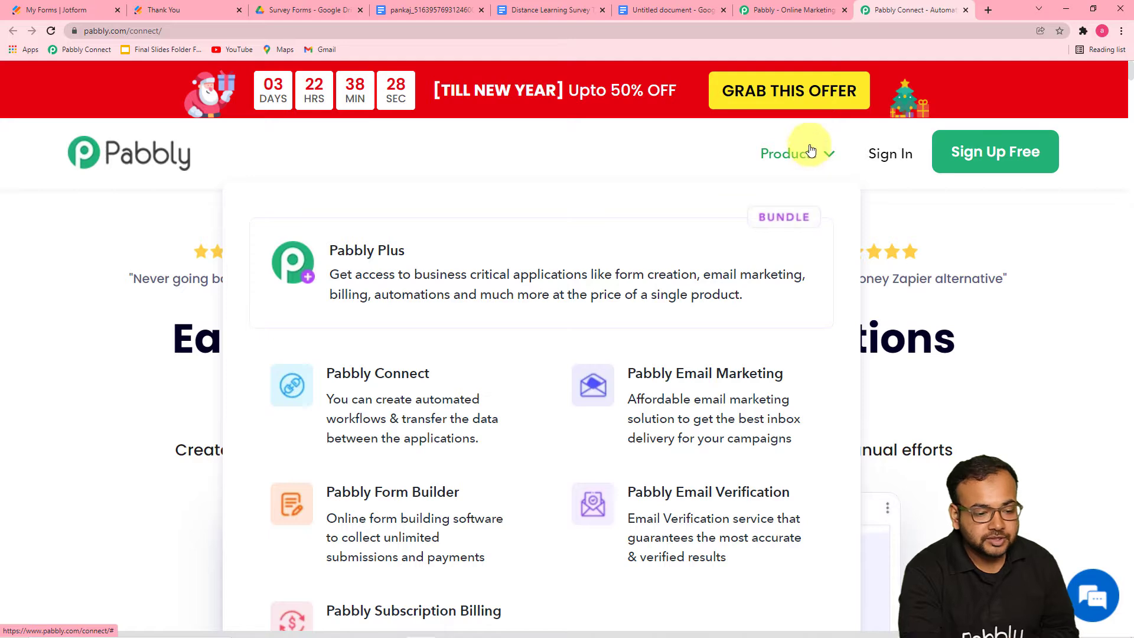
pyautogui.click(392, 390)
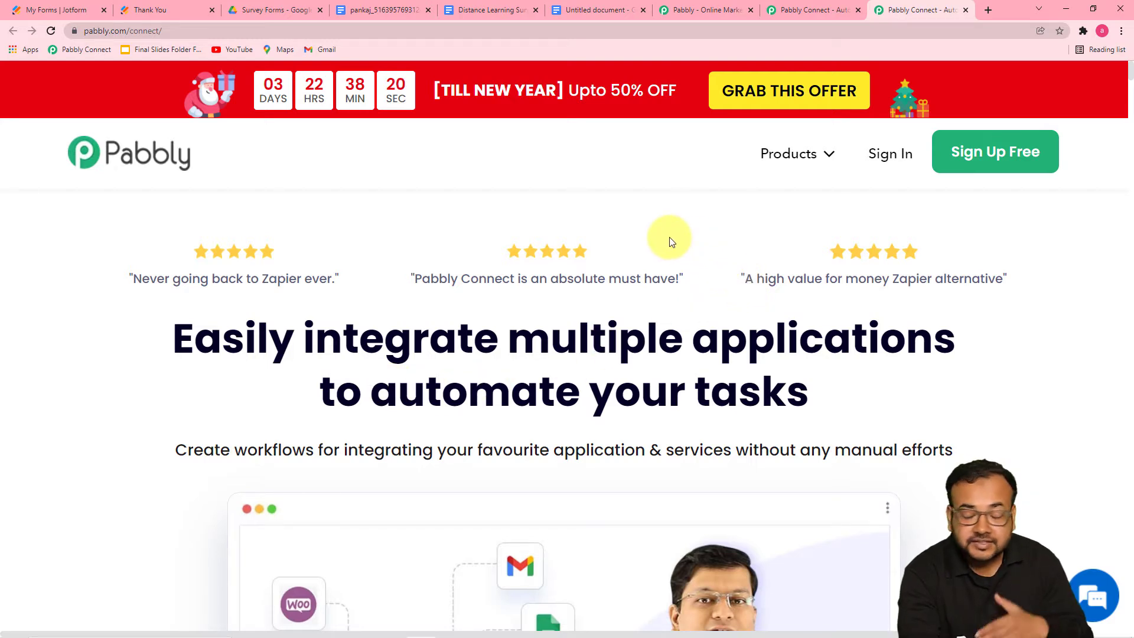
pyautogui.click(884, 160)
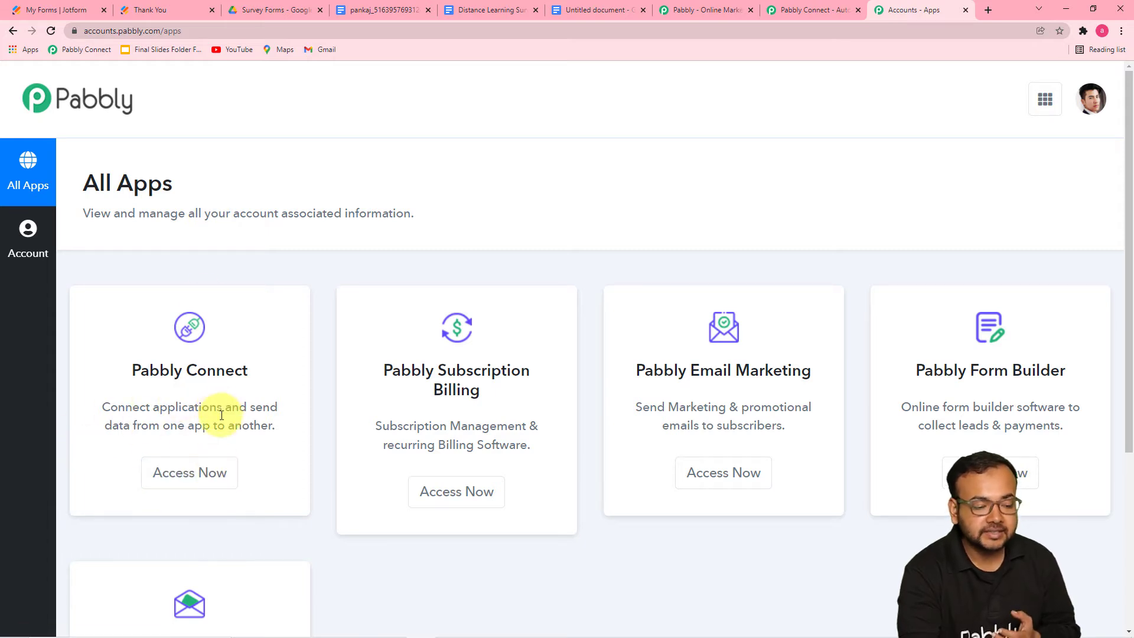
pyautogui.click(173, 477)
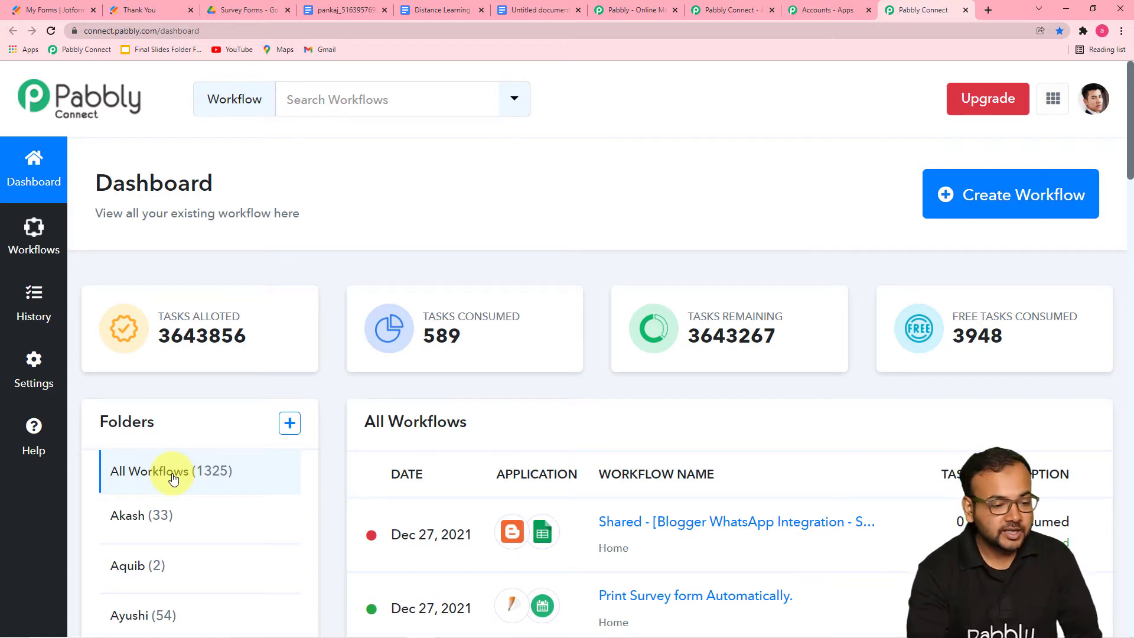
# - Create a new workflow named "Auto Generate and Print Survey Form" from the Pabbly Connect dashboard
pyautogui.scroll(-2, 172, 477)
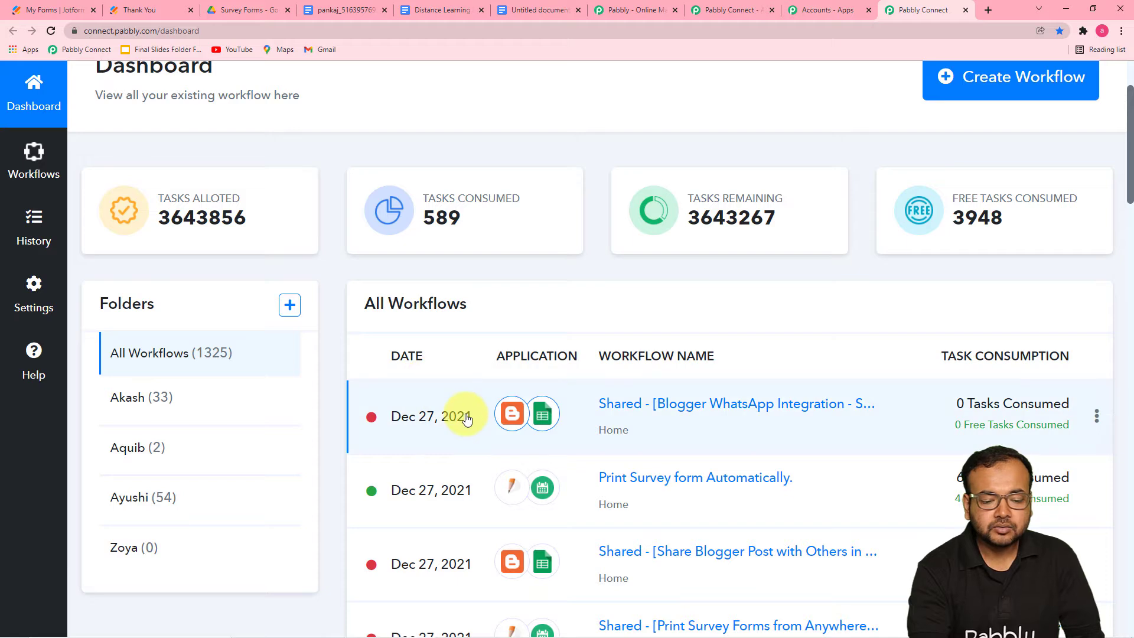
pyautogui.scroll(2, 463, 414)
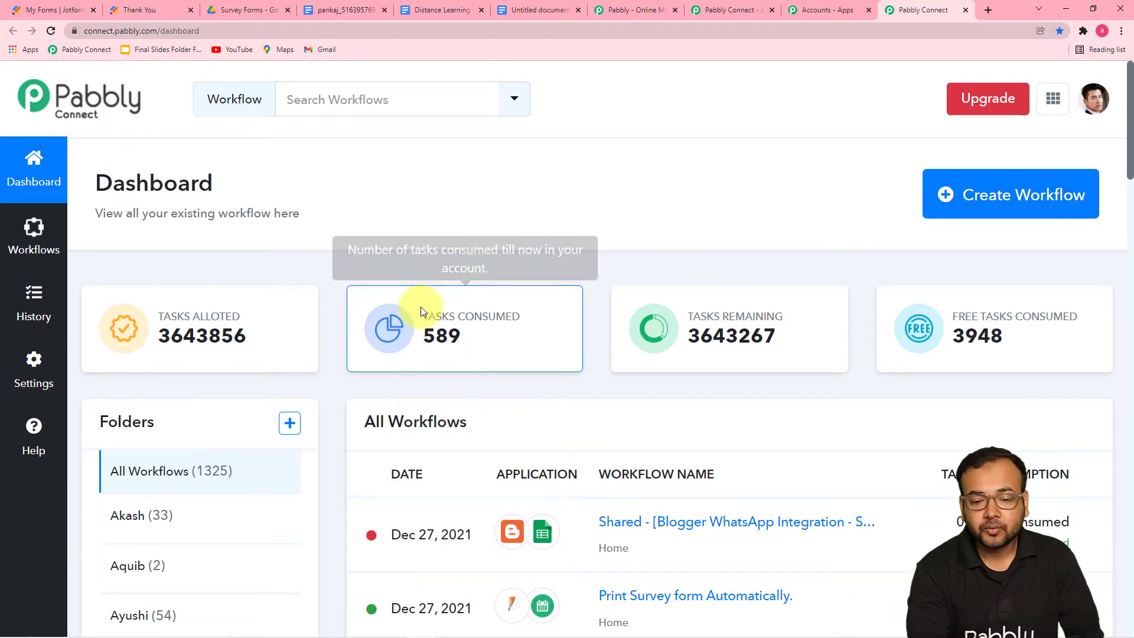
pyautogui.click(969, 202)
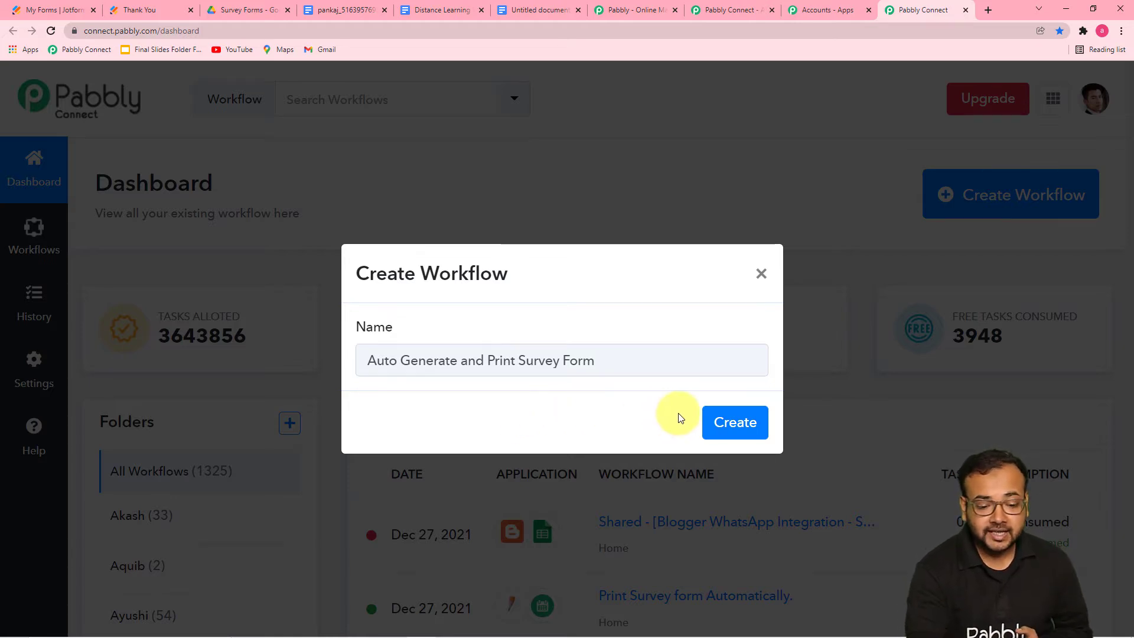
pyautogui.click(719, 419)
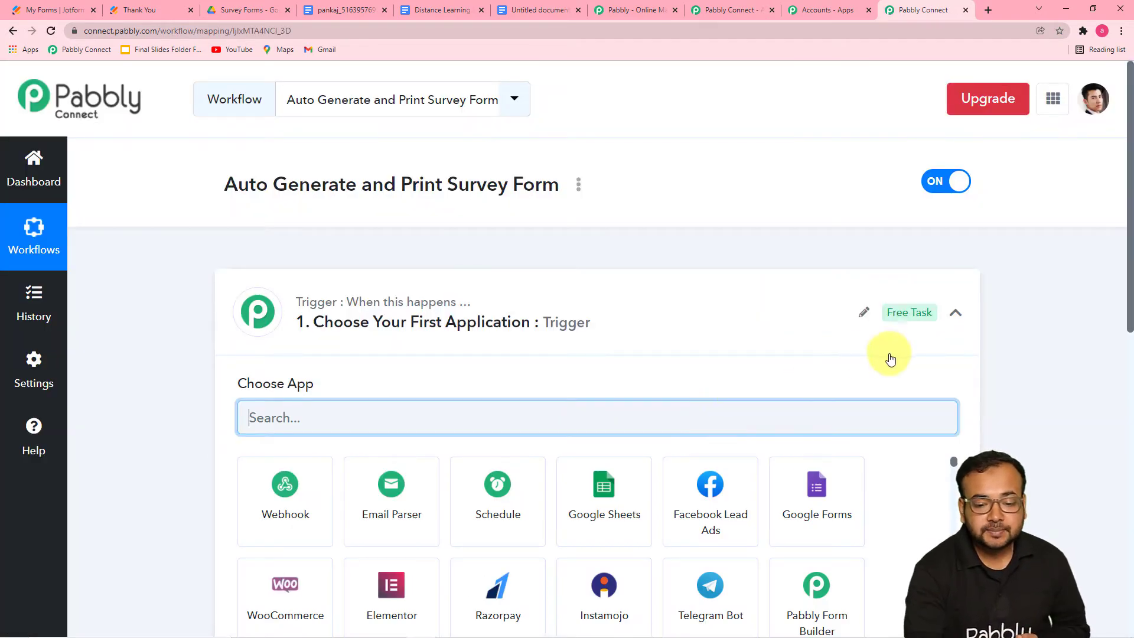
# - Collapse the trigger section to examine the workflow's trigger and action structure, and expand it again
pyautogui.click(954, 314)
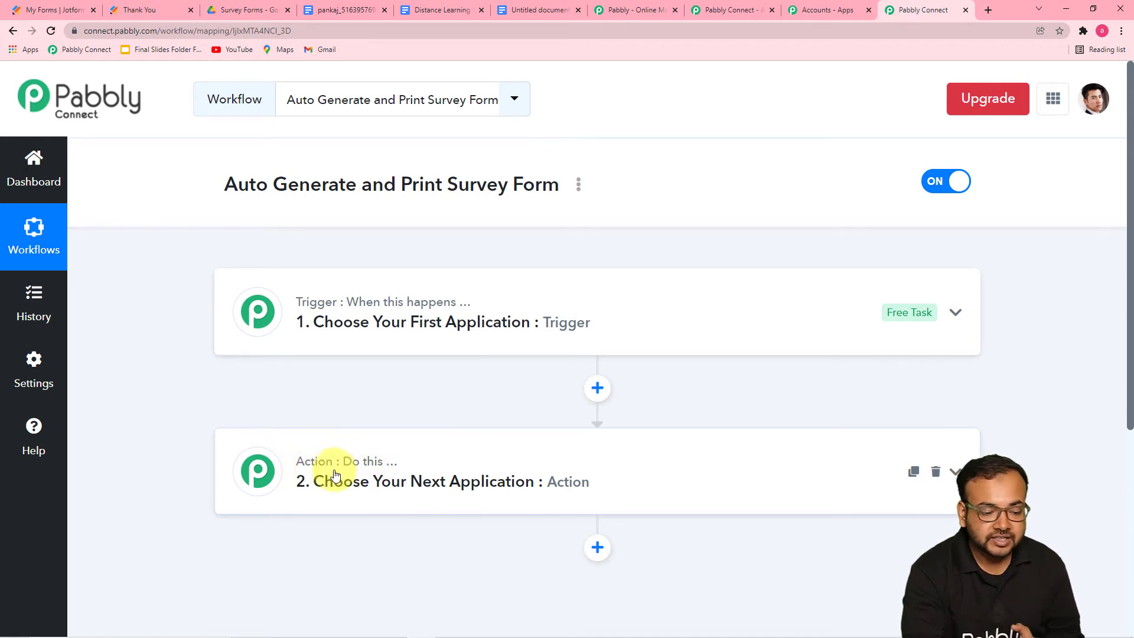
pyautogui.moveTo(391, 471)
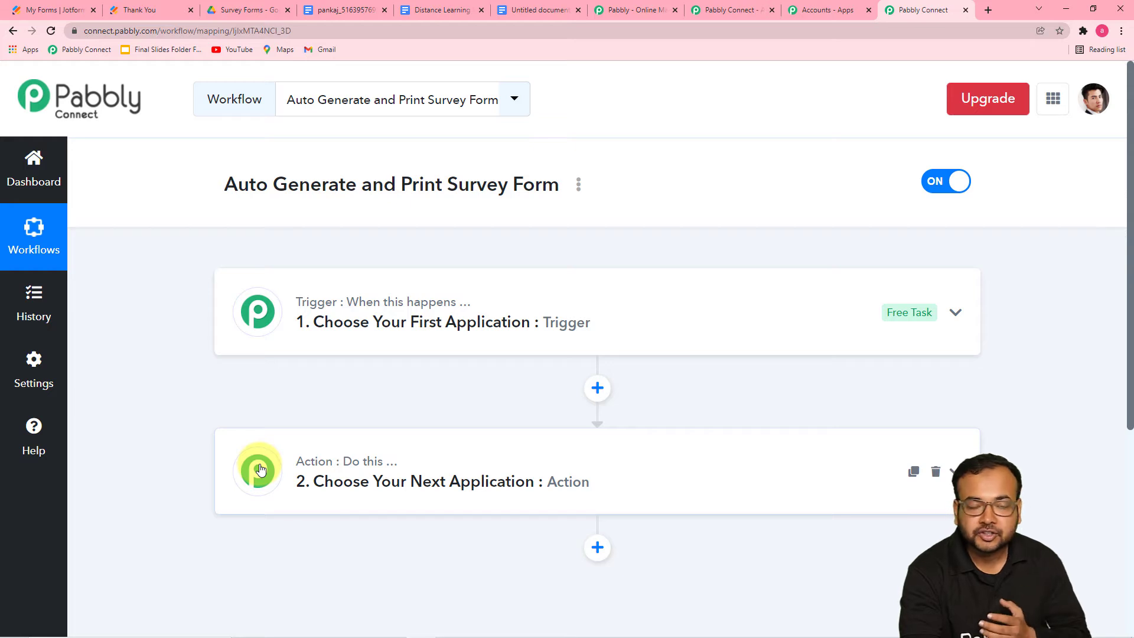
pyautogui.click(346, 334)
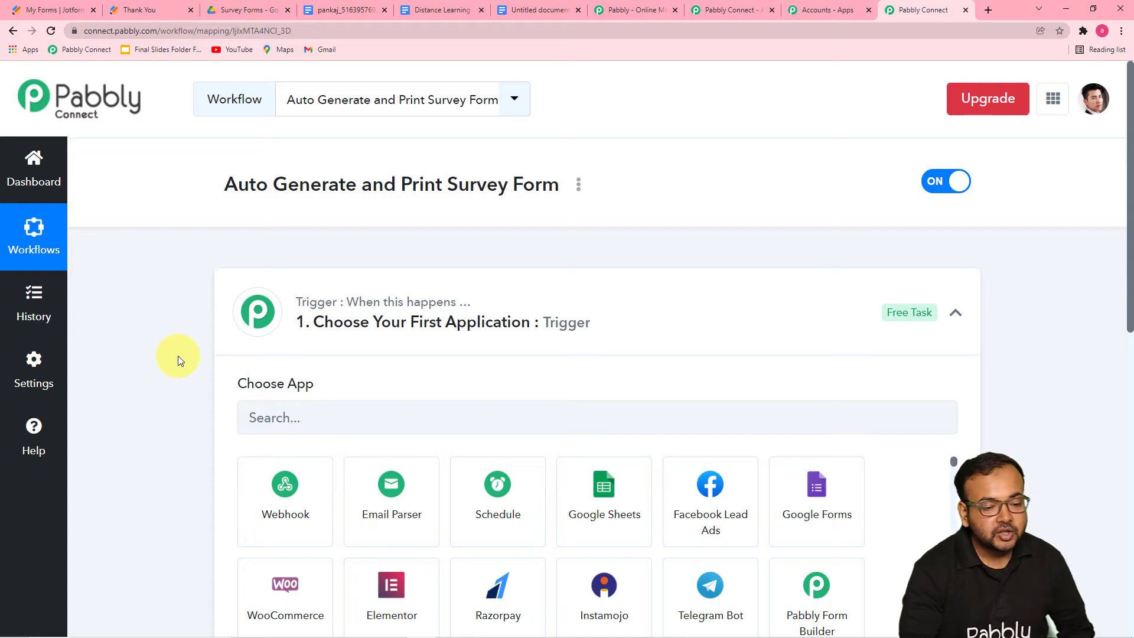
# - Search for "jot" and set the workflow's trigger to the JotForm app with the New Response event
pyautogui.scroll(-3, 178, 355)
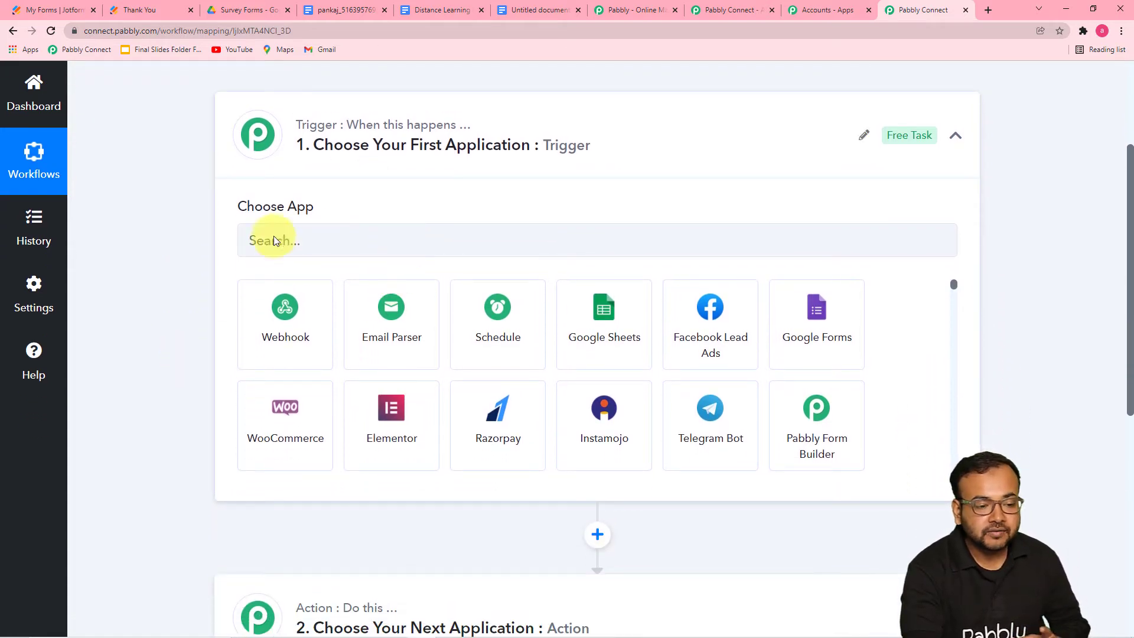
pyautogui.click(431, 253)
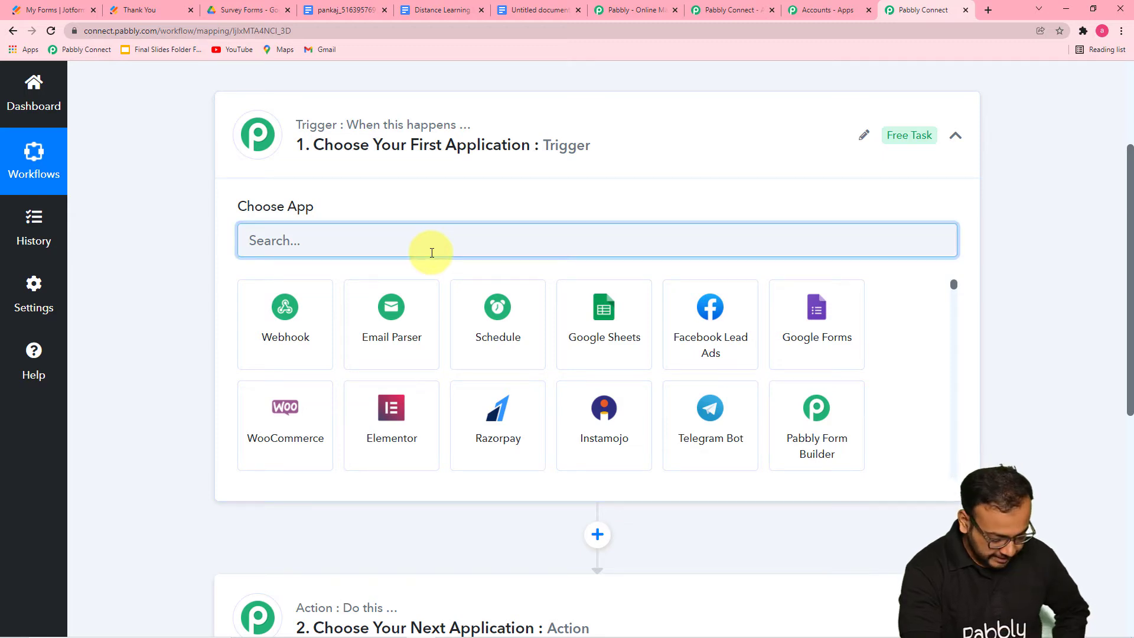
pyautogui.write('jot')
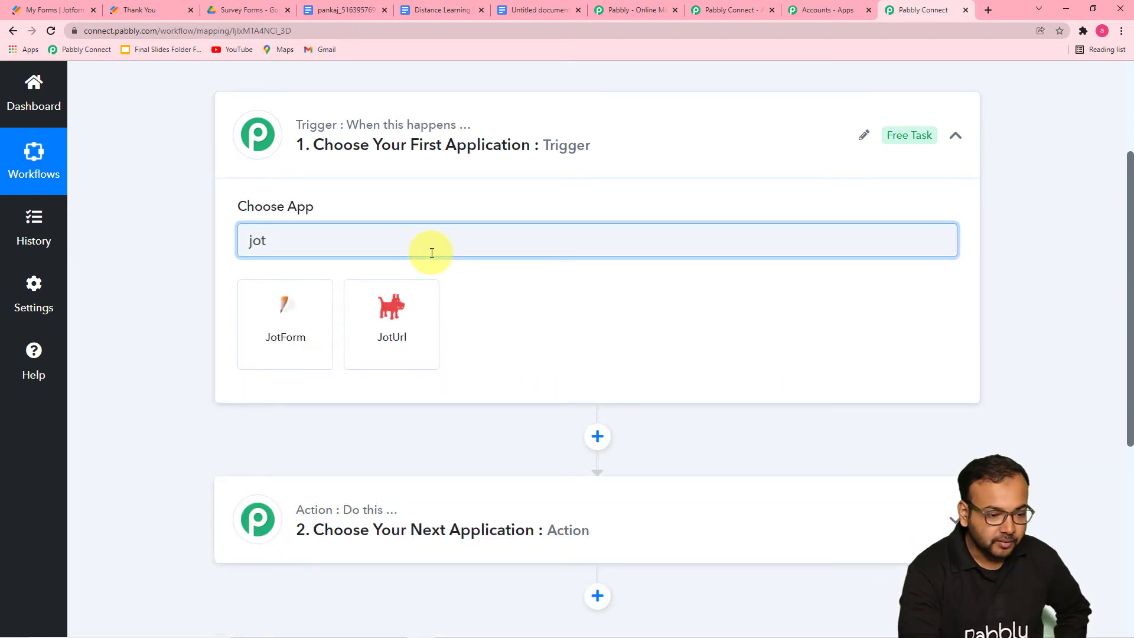
pyautogui.click(306, 322)
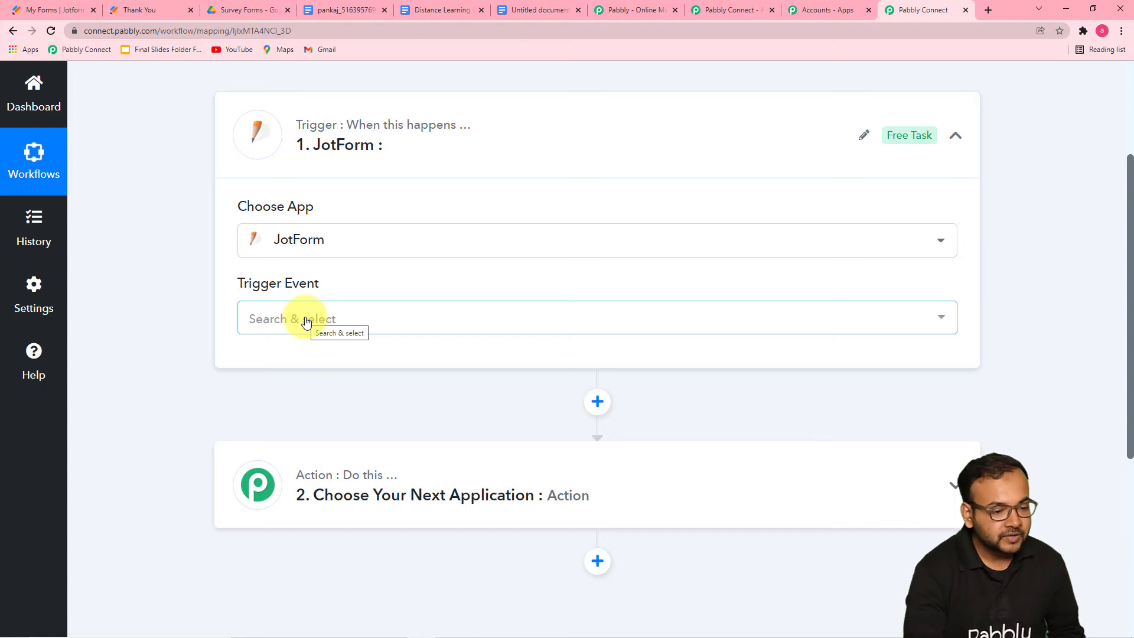
pyautogui.click(335, 317)
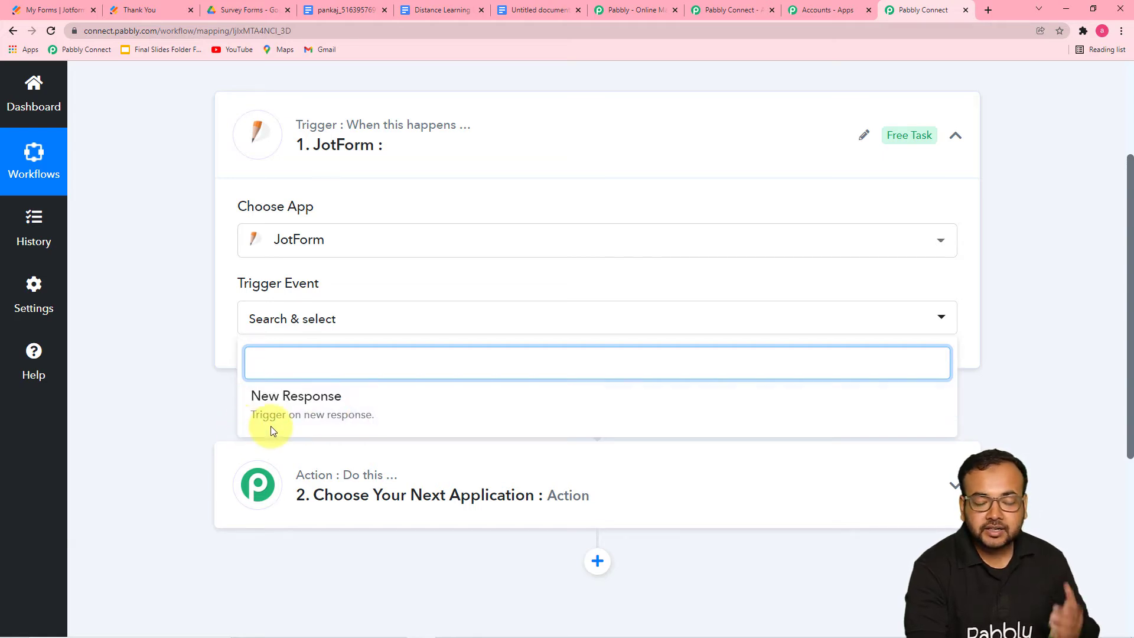
pyautogui.click(299, 416)
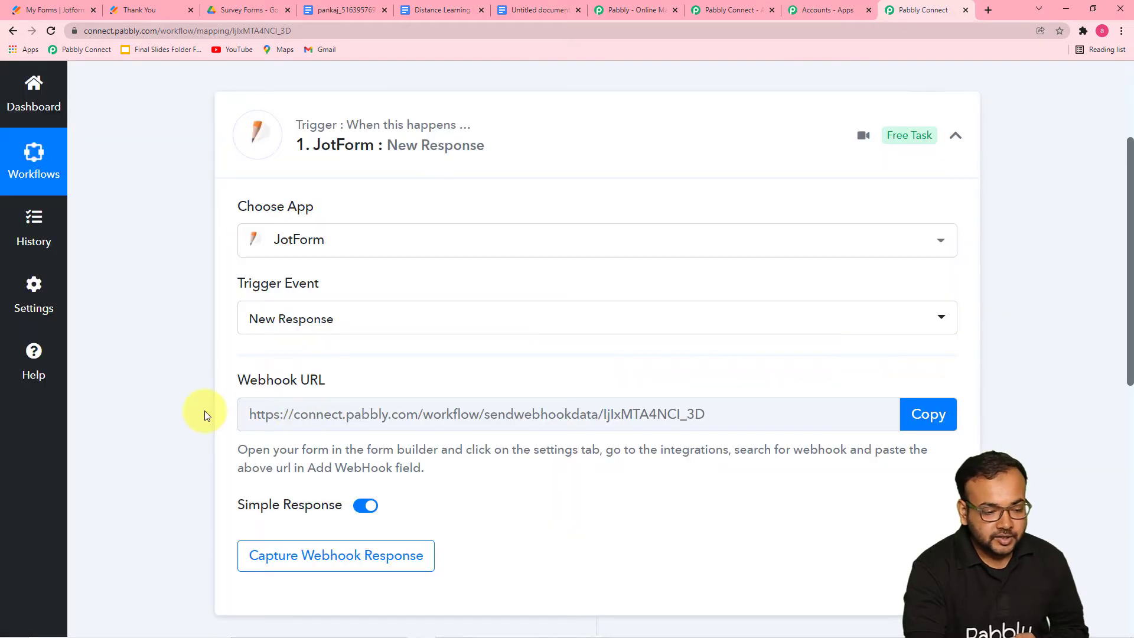
# - Review the JotForm trigger's webhook settings and copy its webhook URL
pyautogui.scroll(-3, 205, 410)
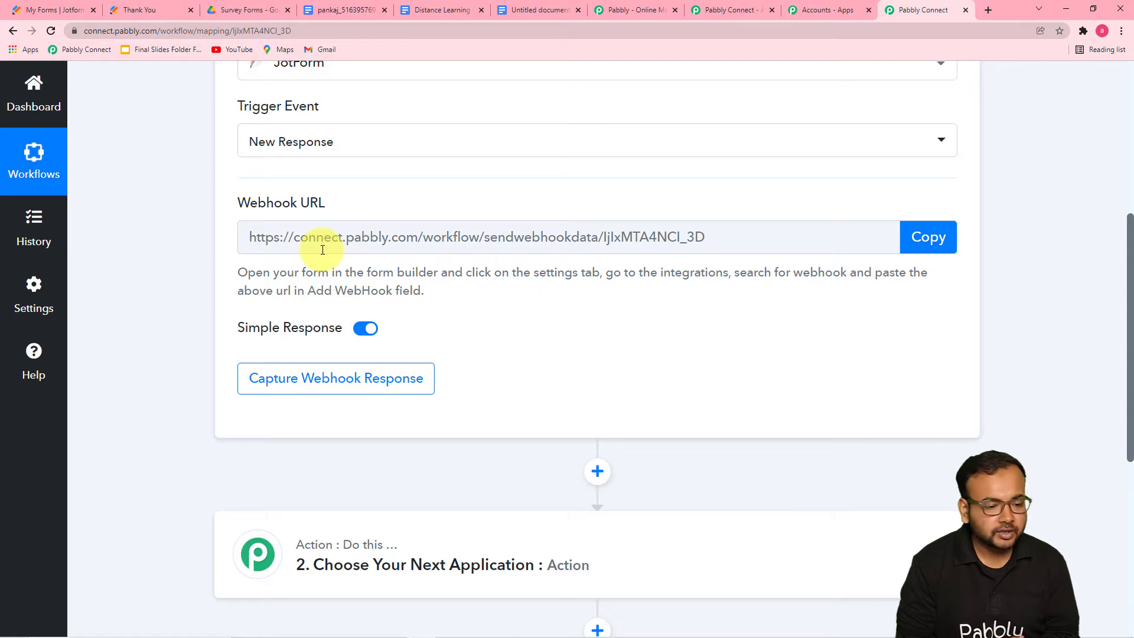
pyautogui.scroll(2, 323, 249)
pyautogui.scroll(-2, 341, 321)
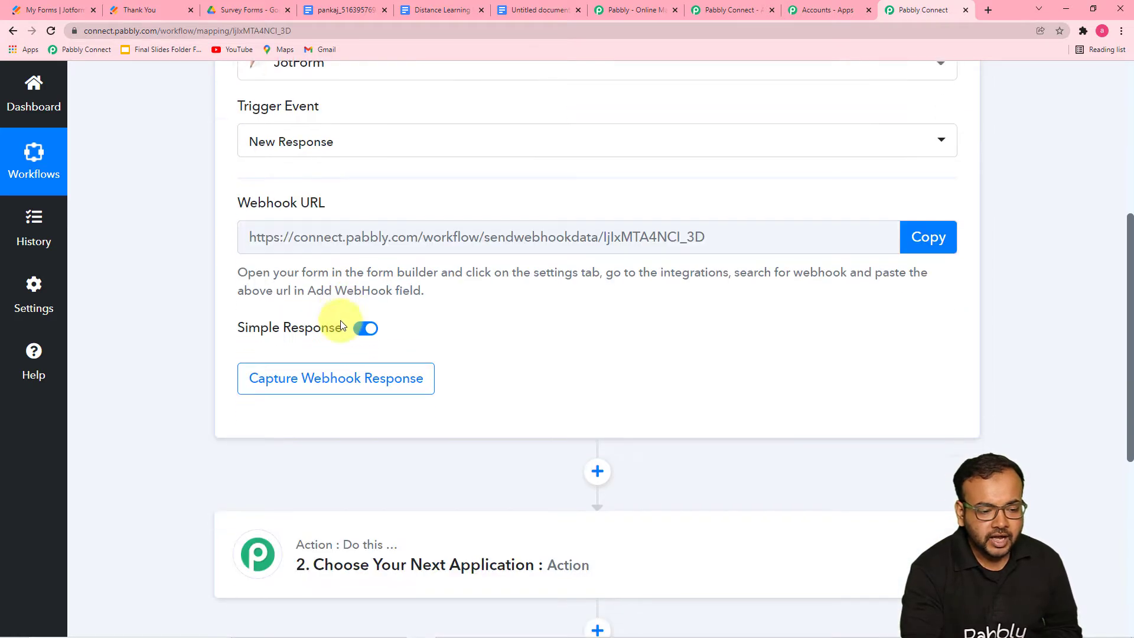
pyautogui.click(919, 234)
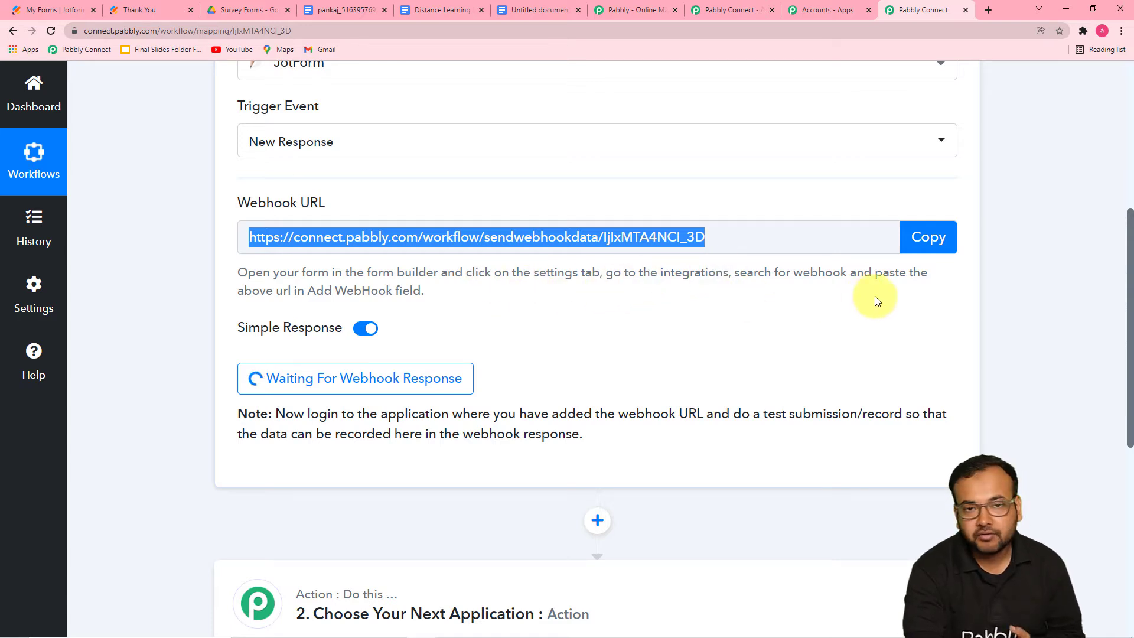
# - Switch to Jotform and open the integrations settings of the Distance Learning Survey form
pyautogui.click(65, 12)
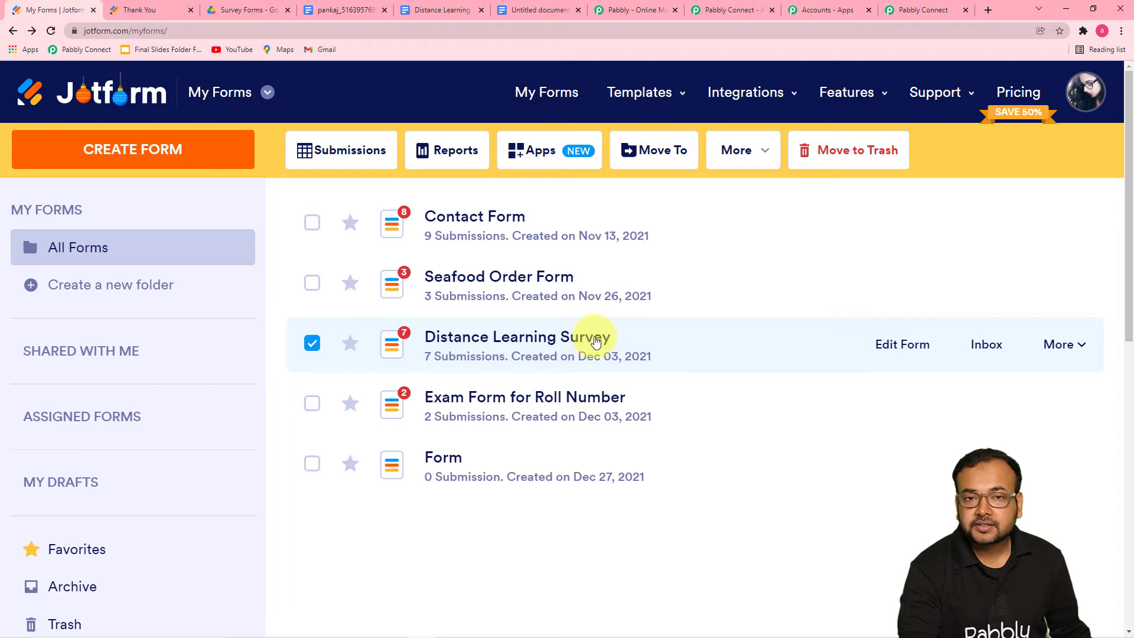
pyautogui.click(1054, 349)
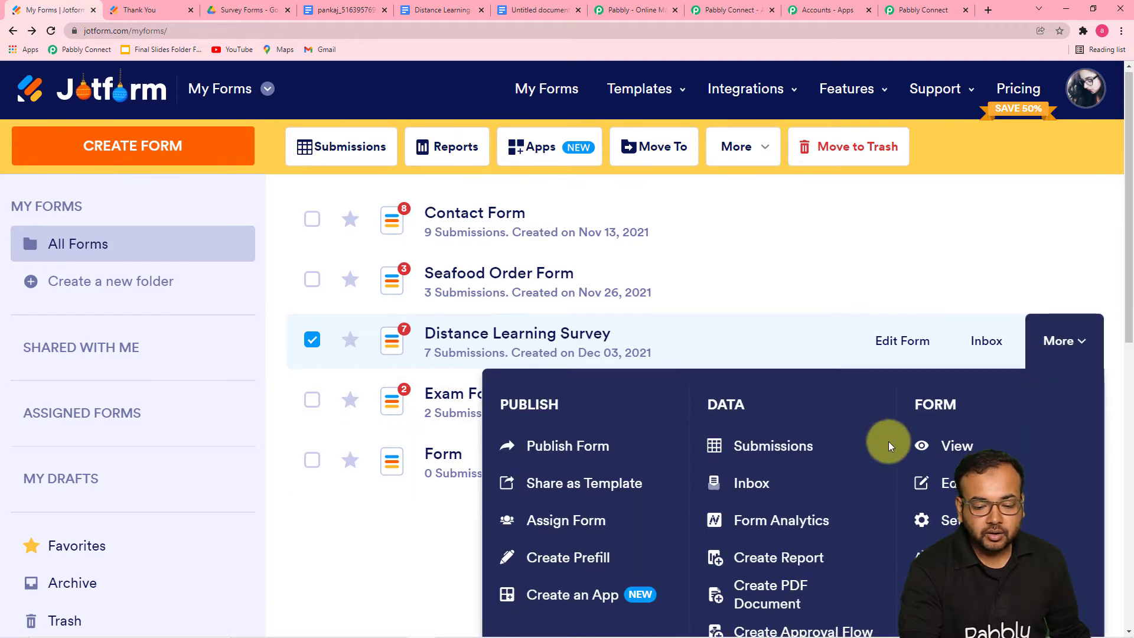
pyautogui.scroll(-2, 888, 441)
pyautogui.click(944, 407)
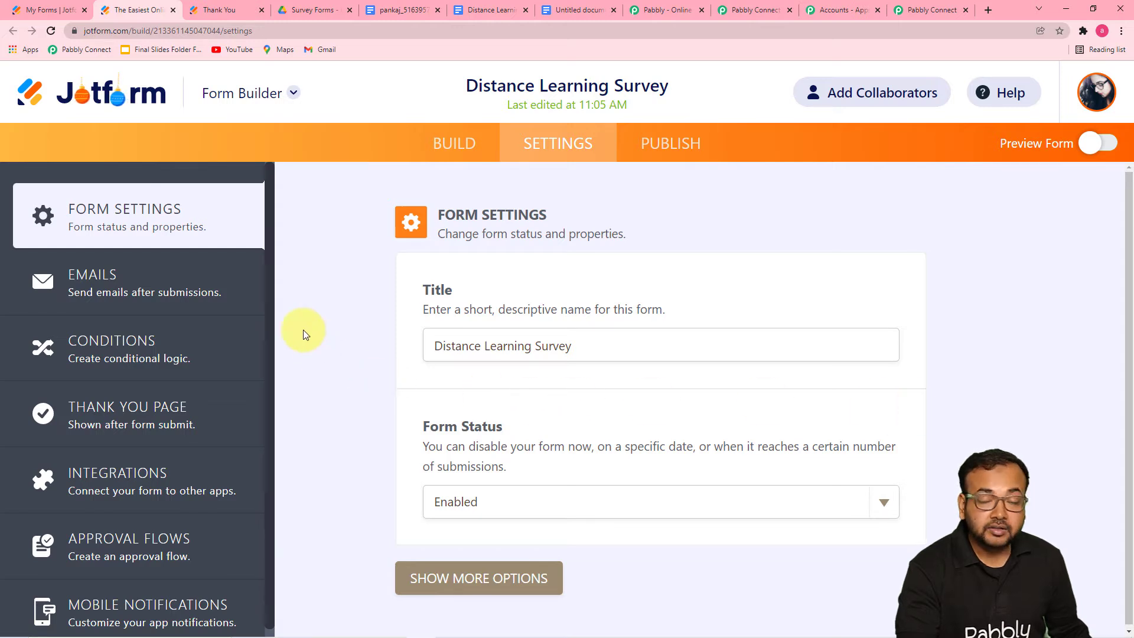
pyautogui.click(115, 466)
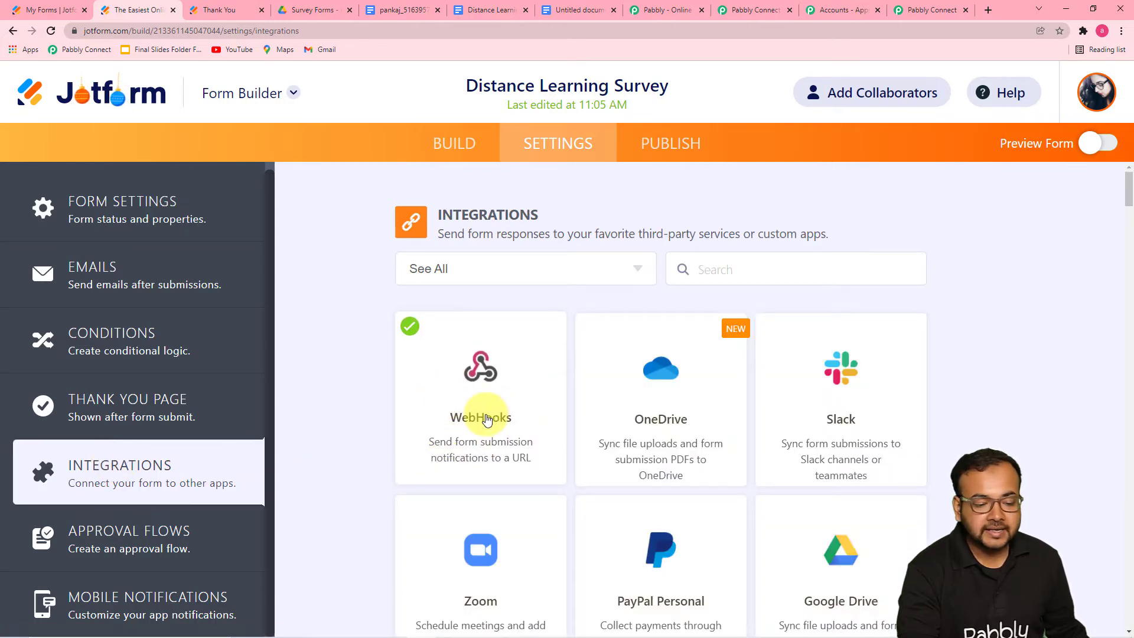
# - Remove the existing WebHooks integration from the Distance Learning Survey form
pyautogui.click(485, 419)
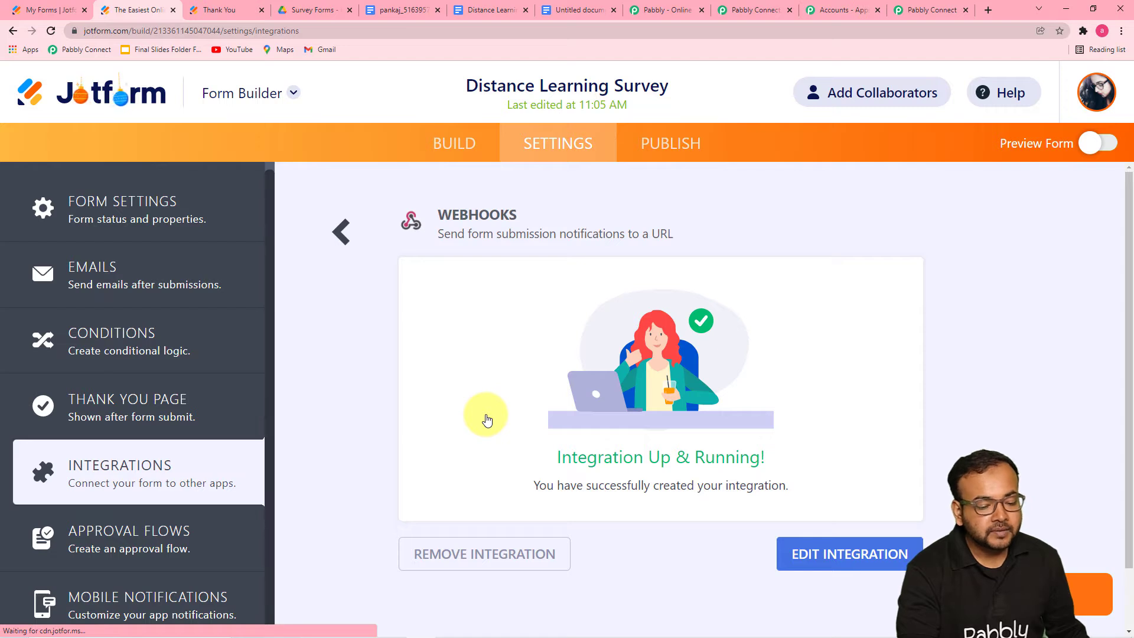
pyautogui.scroll(-1, 486, 416)
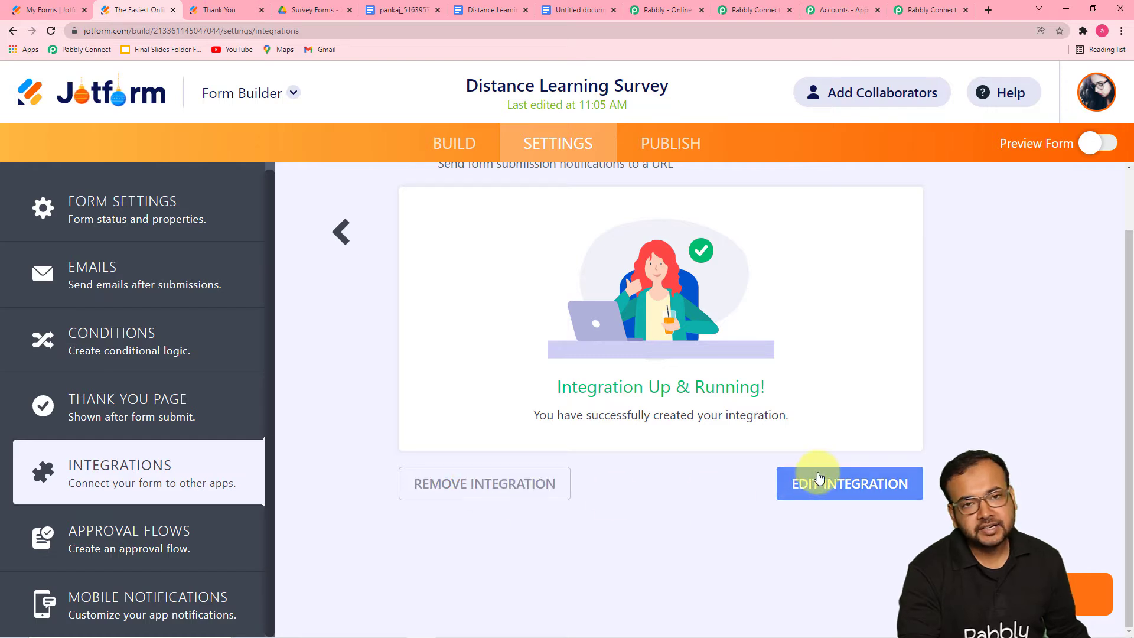
pyautogui.click(498, 493)
pyautogui.click(638, 363)
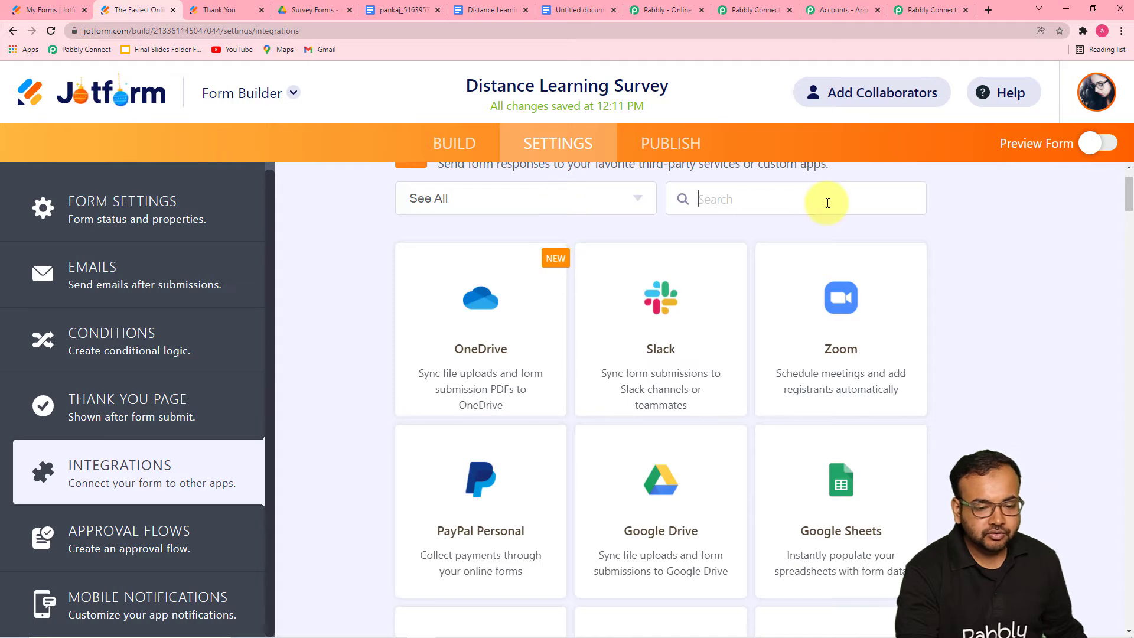
# - Search the form's integrations for "we" and open the WebHooks integration setup
pyautogui.click(827, 203)
pyautogui.write('we')
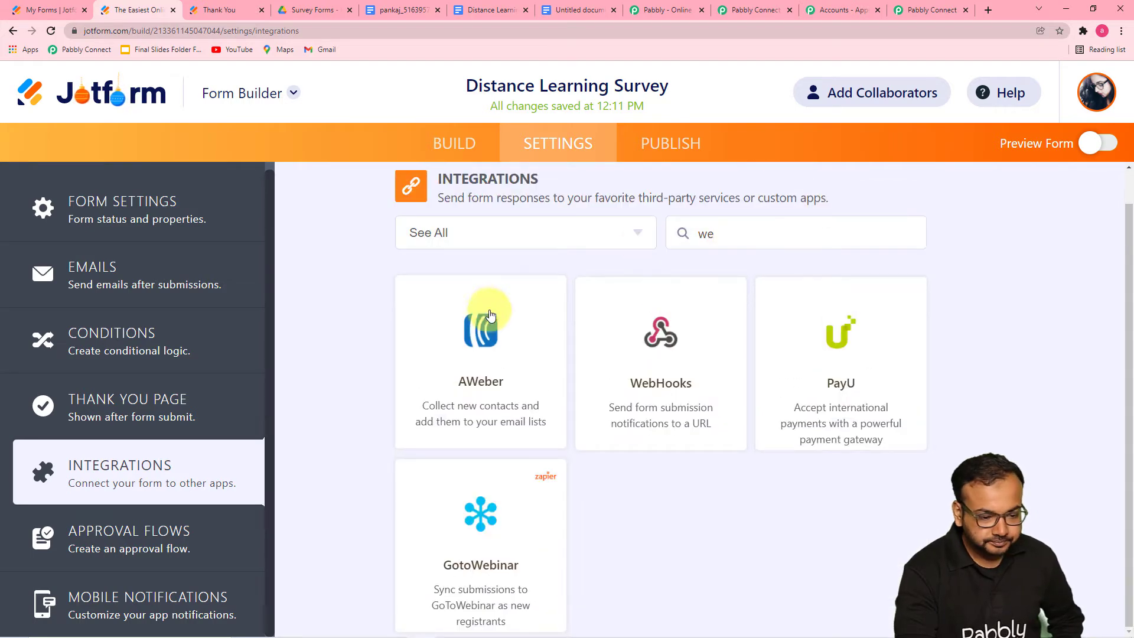
pyautogui.click(633, 395)
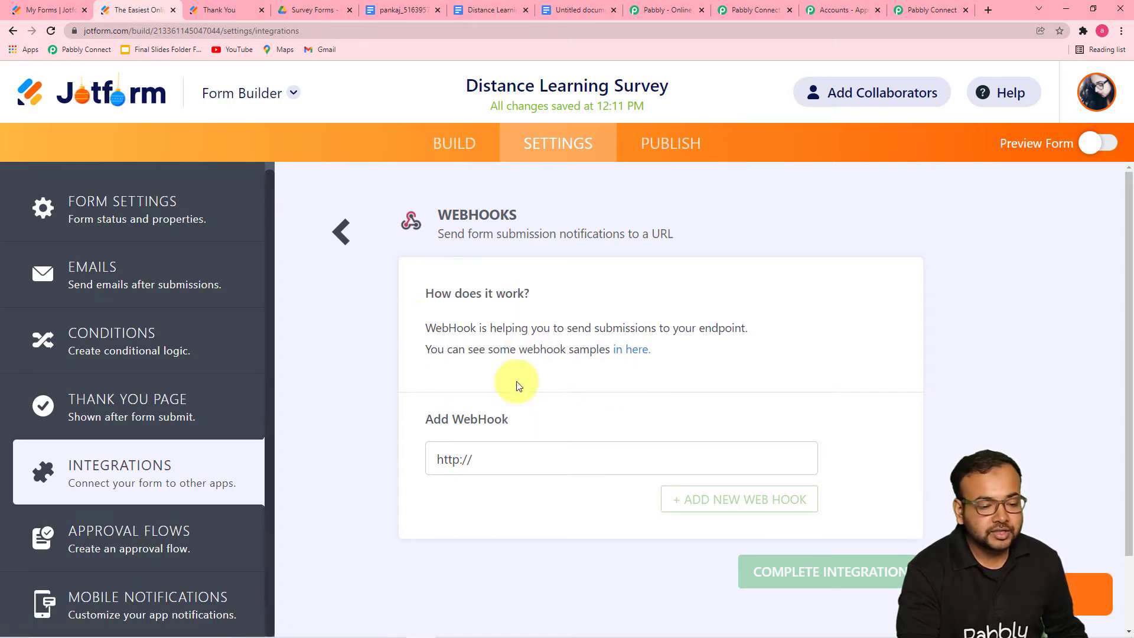
pyautogui.scroll(-1, 518, 385)
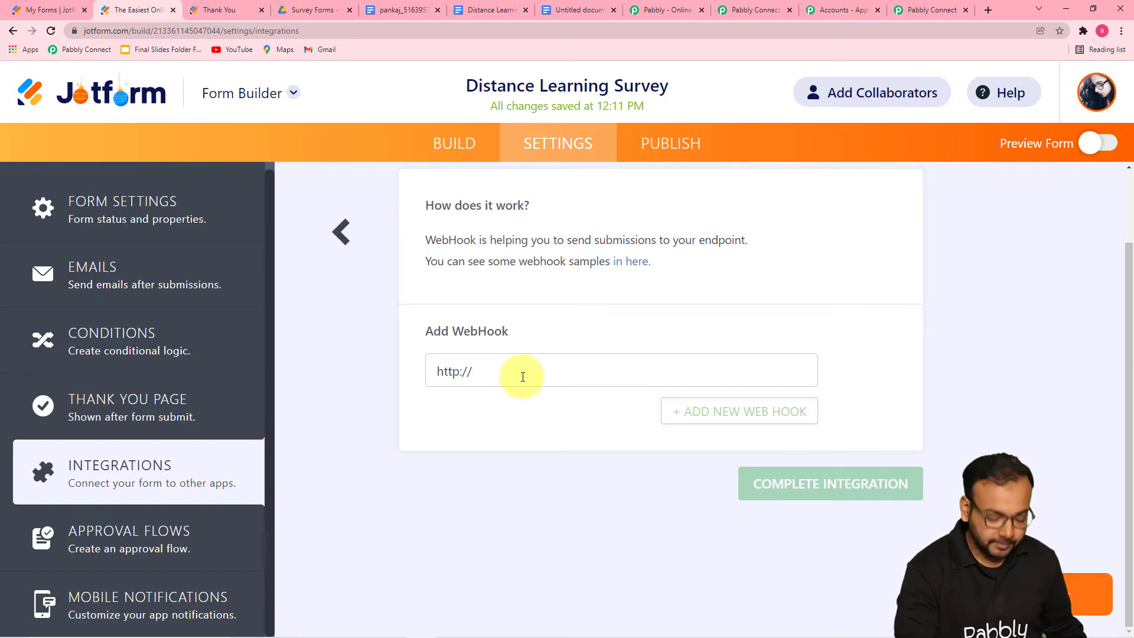
pyautogui.press('BackSpace')
pyautogui.press('BackSpace')
pyautogui.press('BackSpace')
pyautogui.press('BackSpace')
pyautogui.press('BackSpace')
pyautogui.press('BackSpace')
pyautogui.press('BackSpace')
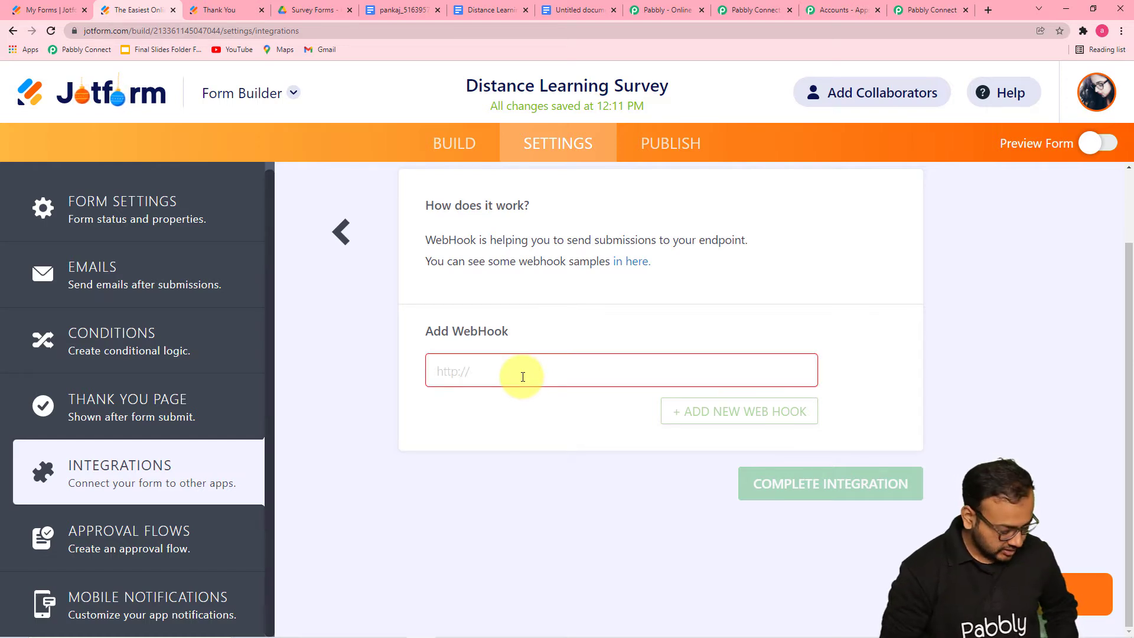
pyautogui.hotkey('ctrl', 'v')
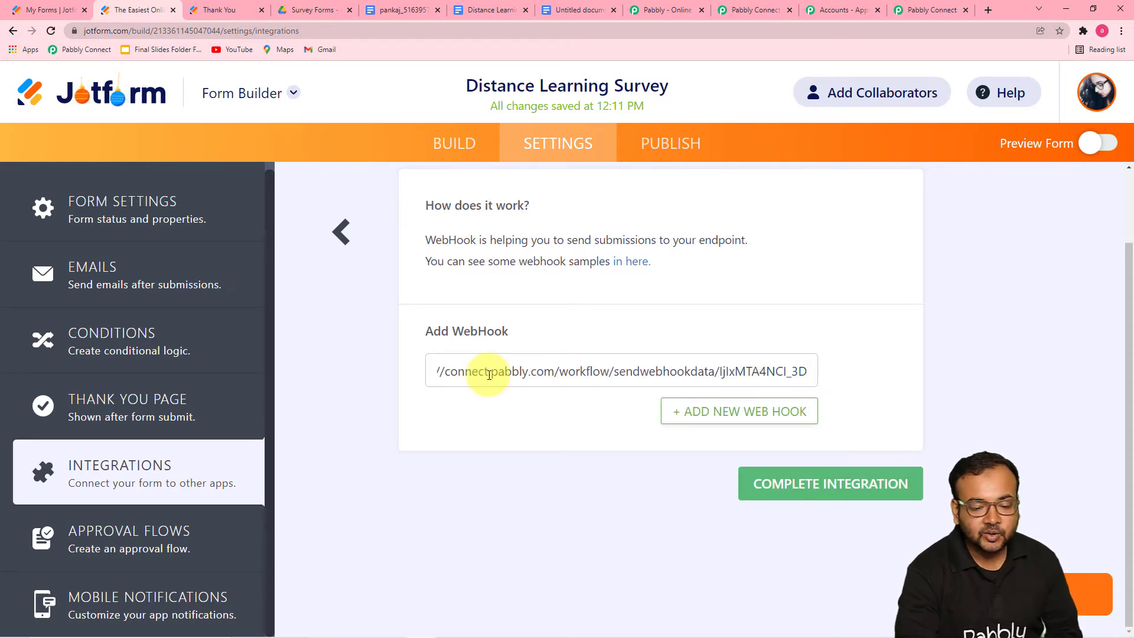
pyautogui.click(809, 498)
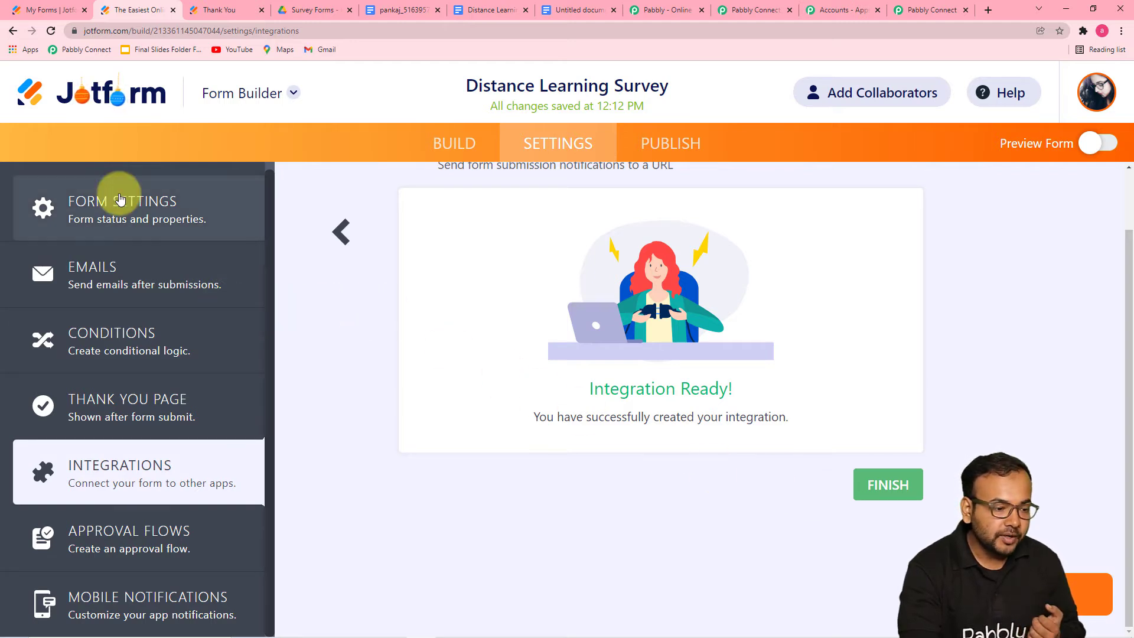
# - Return to the Pabbly Connect workflow and check the JotForm trigger's webhook response status
pyautogui.click(51, 12)
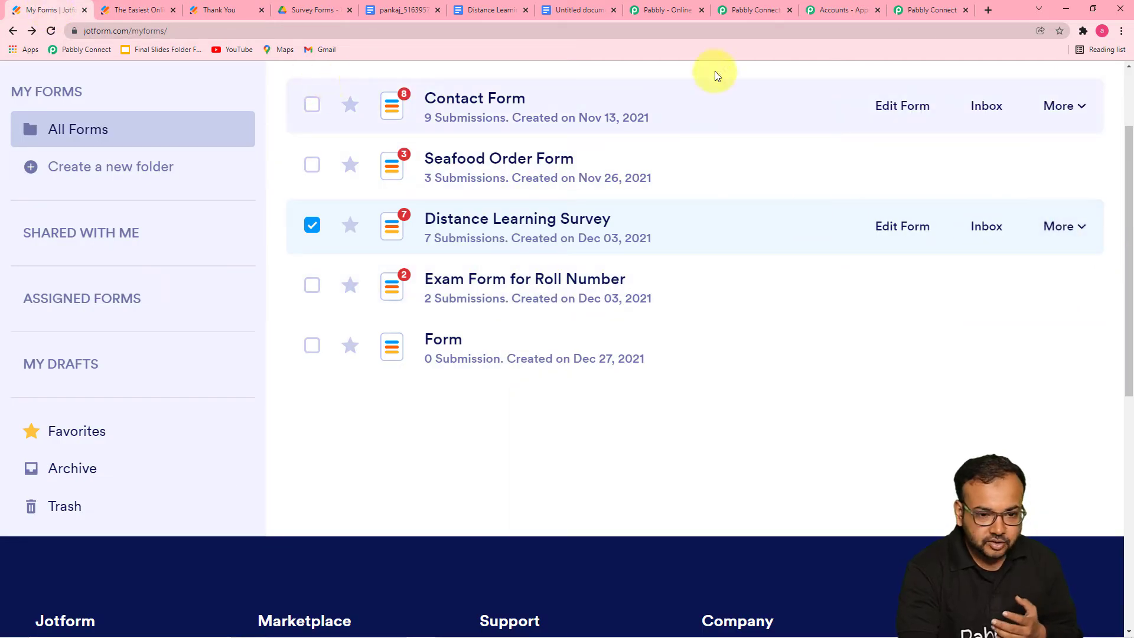
pyautogui.click(918, 10)
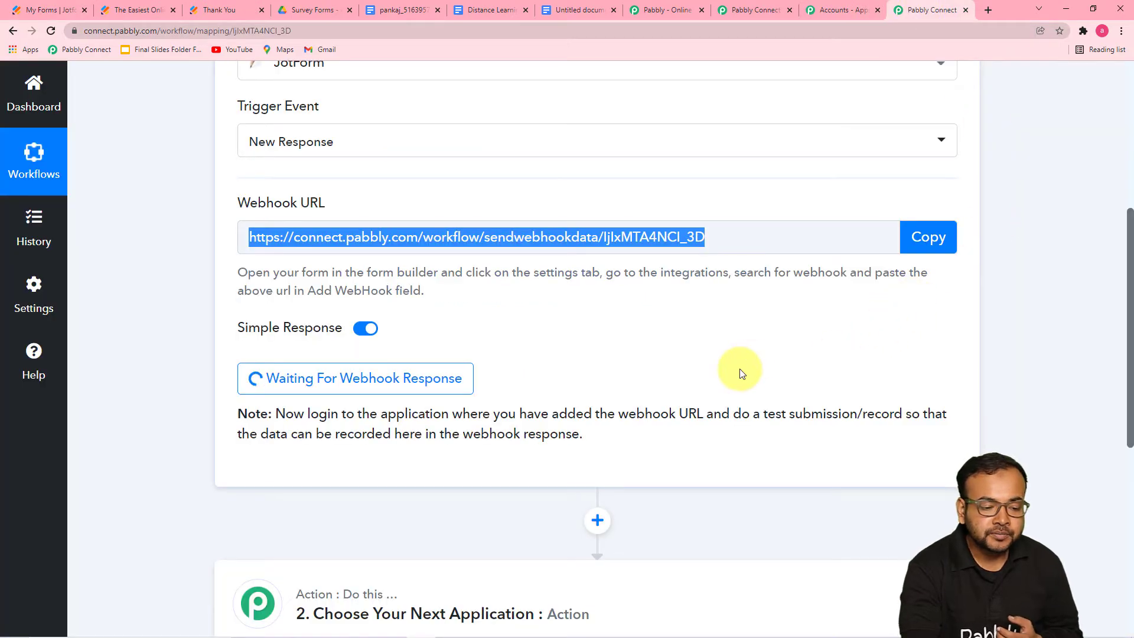
pyautogui.scroll(-2, 739, 372)
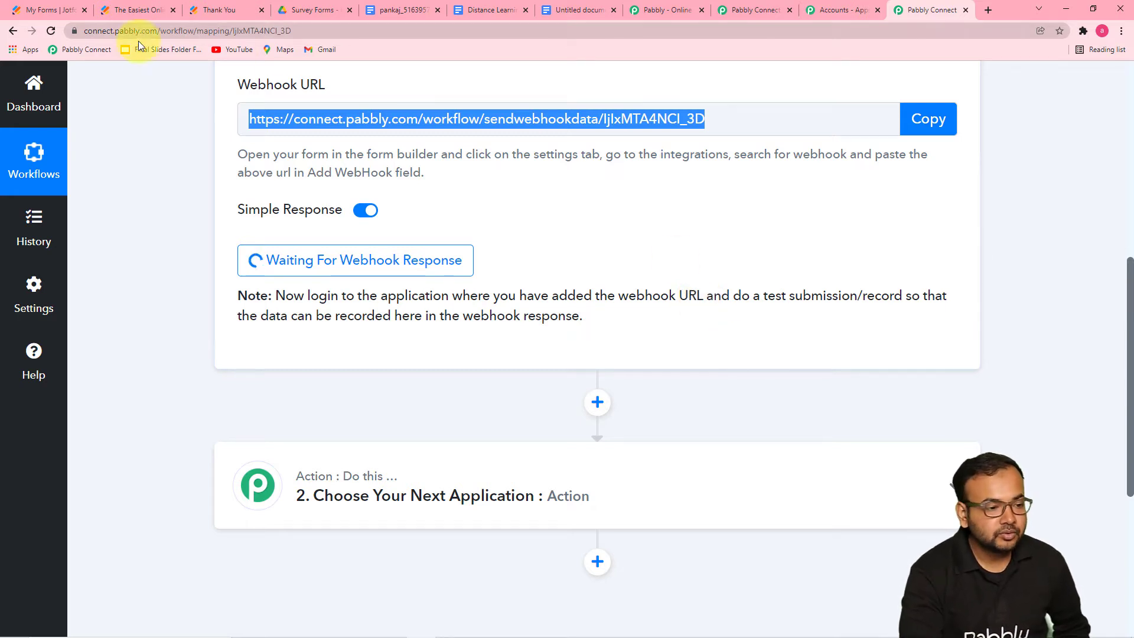
# - Switch to Jotform's form list and open the live view of the Distance Learning Survey form
pyautogui.click(48, 13)
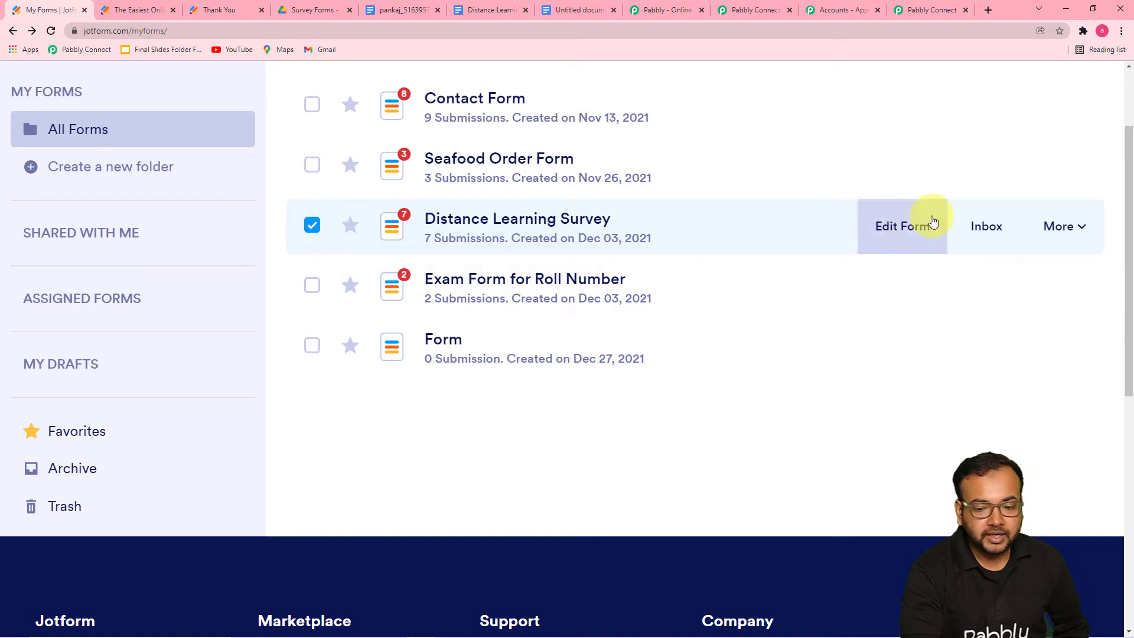
pyautogui.click(1056, 225)
pyautogui.click(951, 332)
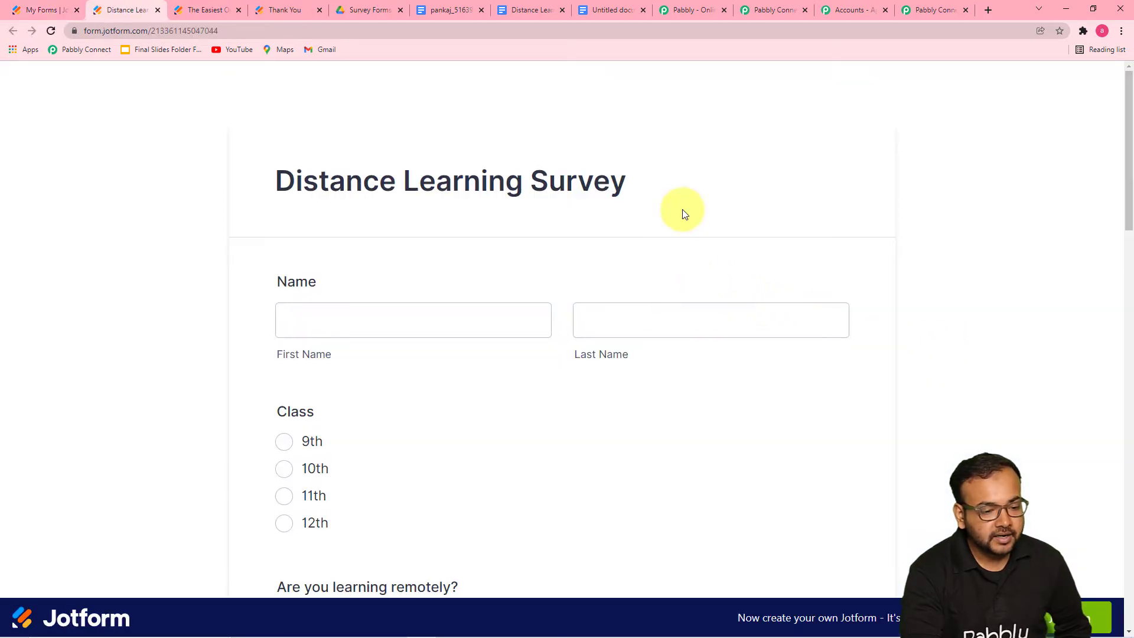
# - Enter the respondent's first and last name in the survey form
pyautogui.scroll(-3, 687, 228)
pyautogui.click(488, 144)
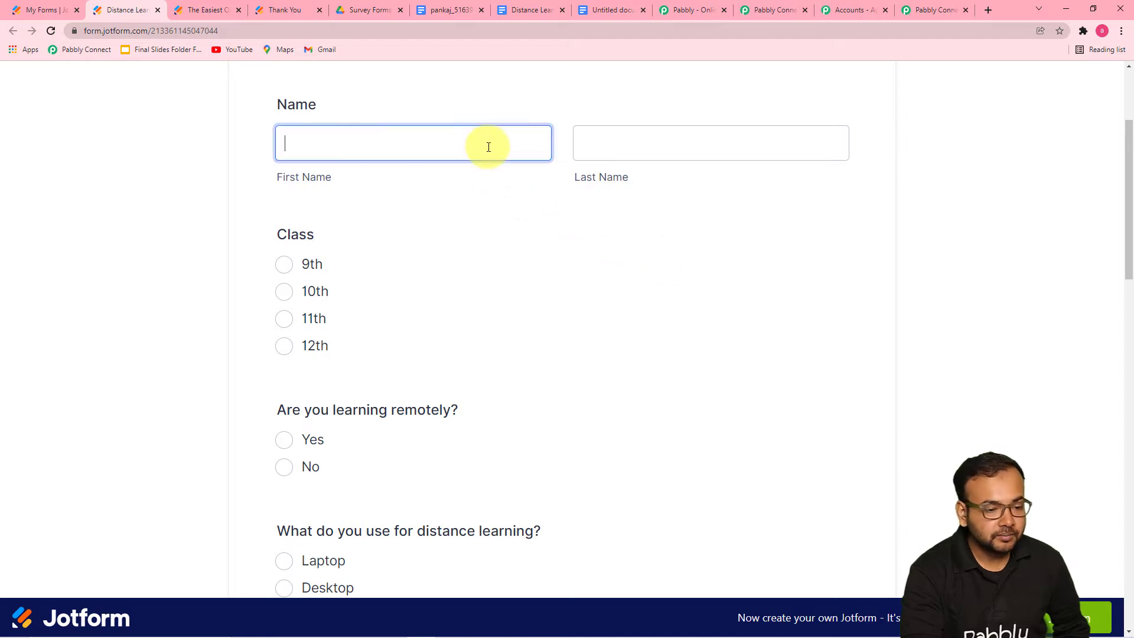
pyautogui.click(313, 266)
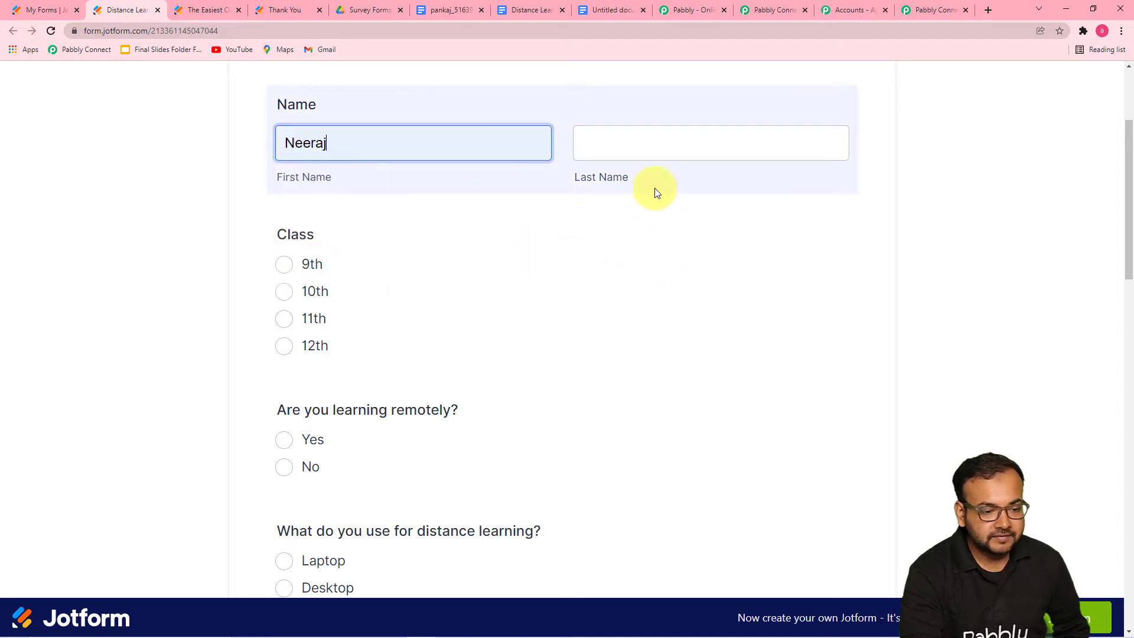
pyautogui.click(653, 147)
pyautogui.click(605, 287)
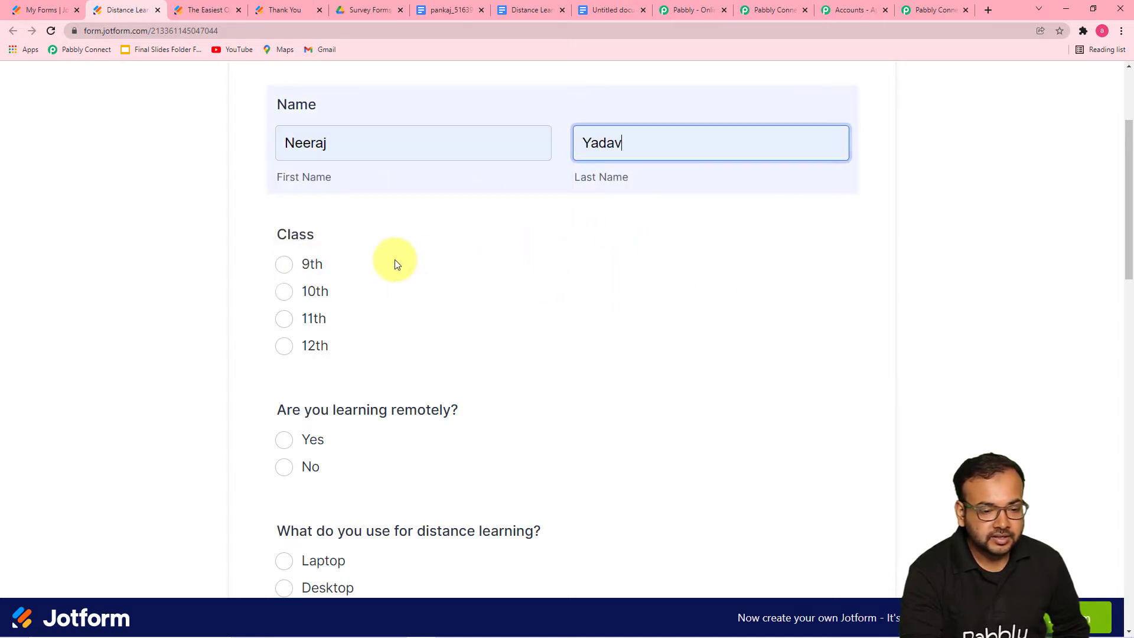
# - Answer the survey with class 10th, No for learning remotely, and Laptop as the distance learning device
pyautogui.scroll(-1, 394, 260)
pyautogui.click(284, 232)
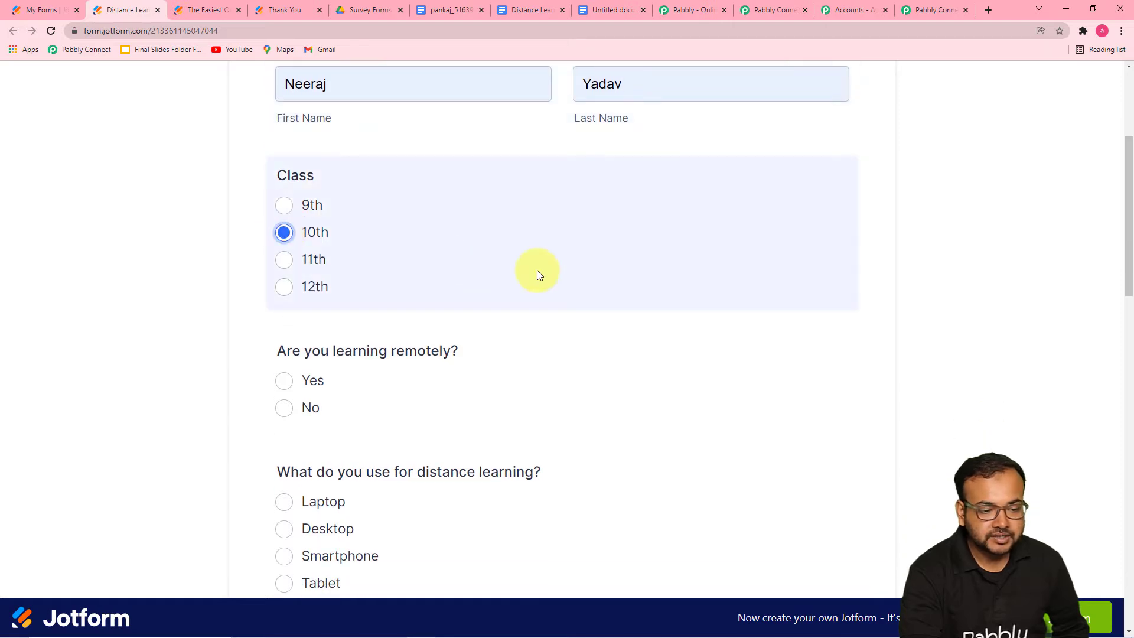
pyautogui.scroll(-1, 238, 280)
pyautogui.scroll(-1, 233, 276)
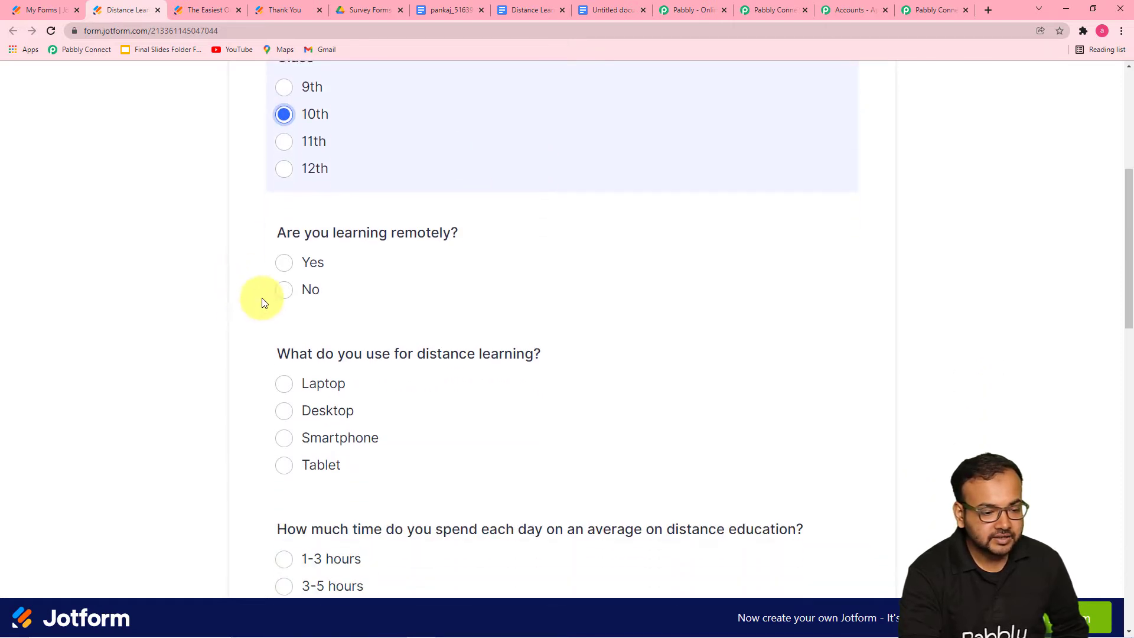
pyautogui.click(284, 290)
pyautogui.scroll(-1, 369, 307)
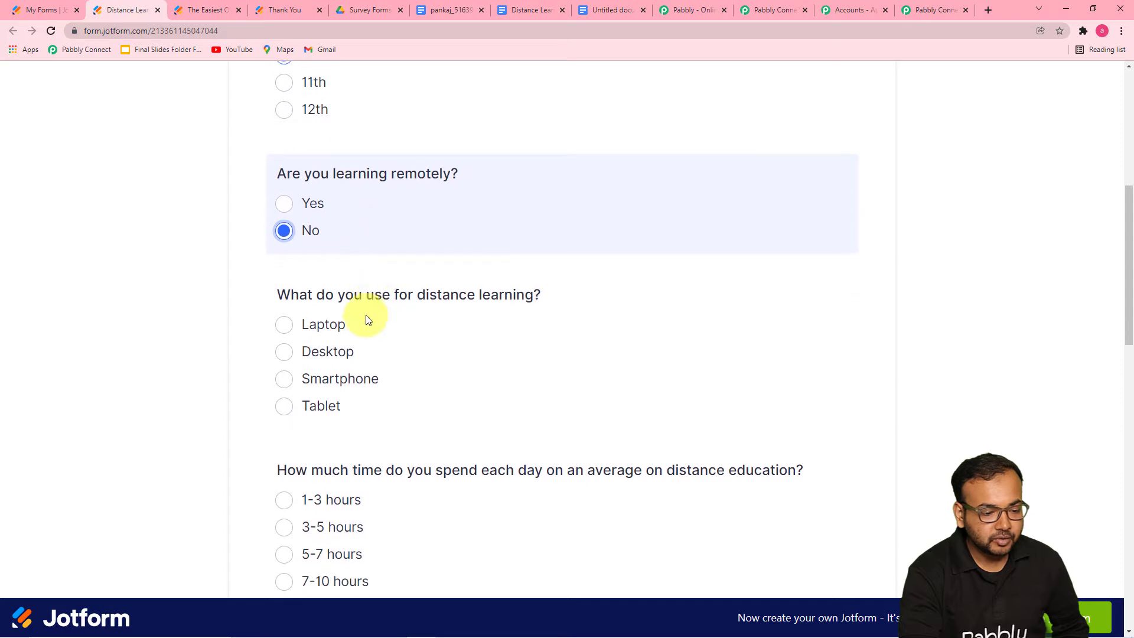
pyautogui.click(284, 324)
# - Answer 5-7 hours for daily study time, Slightly stressful for distance learning, and Very helpful for the teachers
pyautogui.scroll(-5, 538, 324)
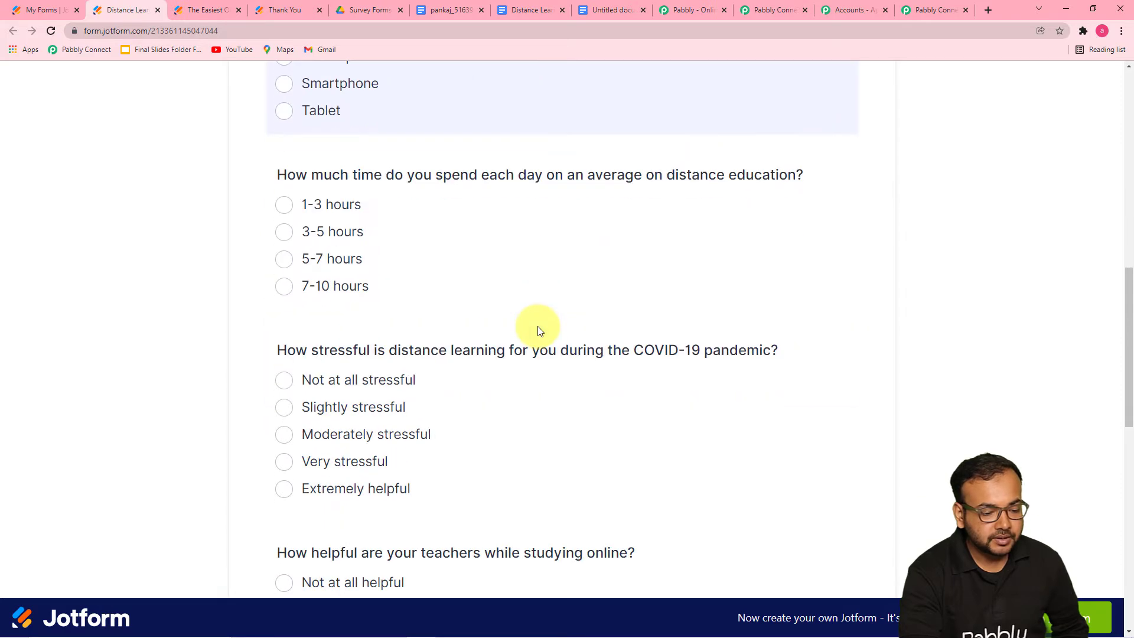
pyautogui.click(297, 262)
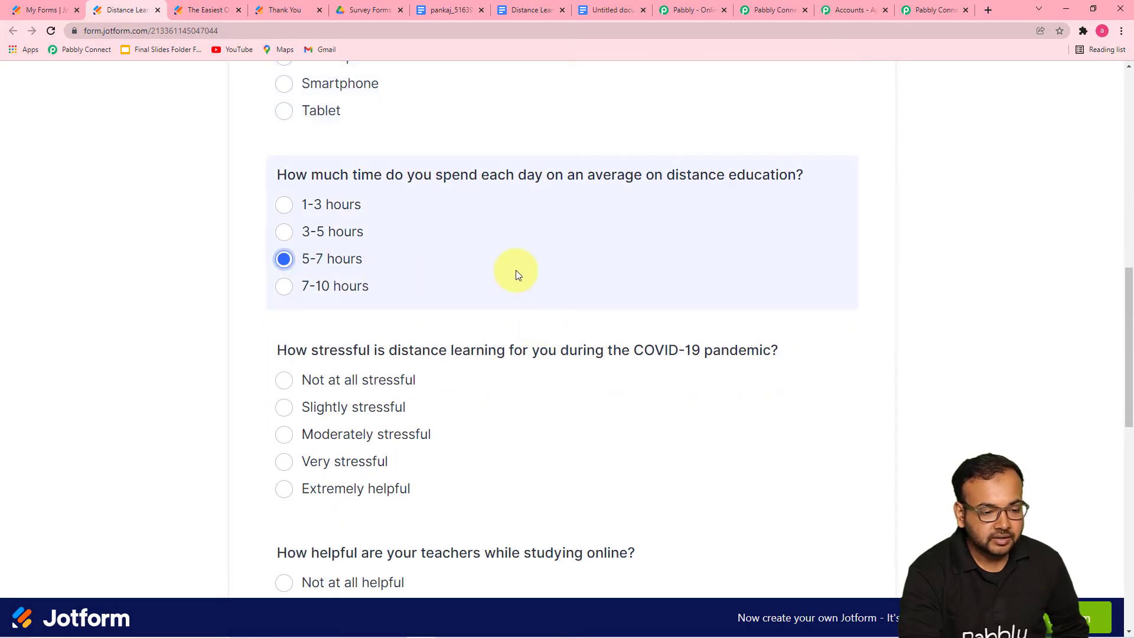
pyautogui.scroll(-5, 516, 270)
pyautogui.scroll(3, 516, 270)
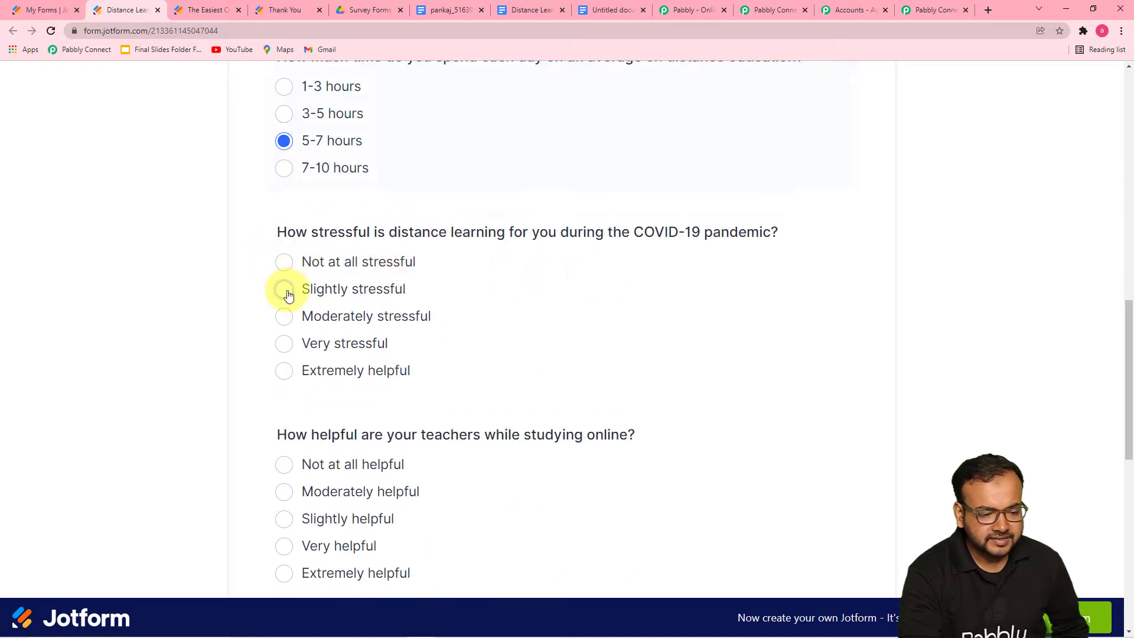
pyautogui.click(285, 290)
pyautogui.scroll(-5, 579, 286)
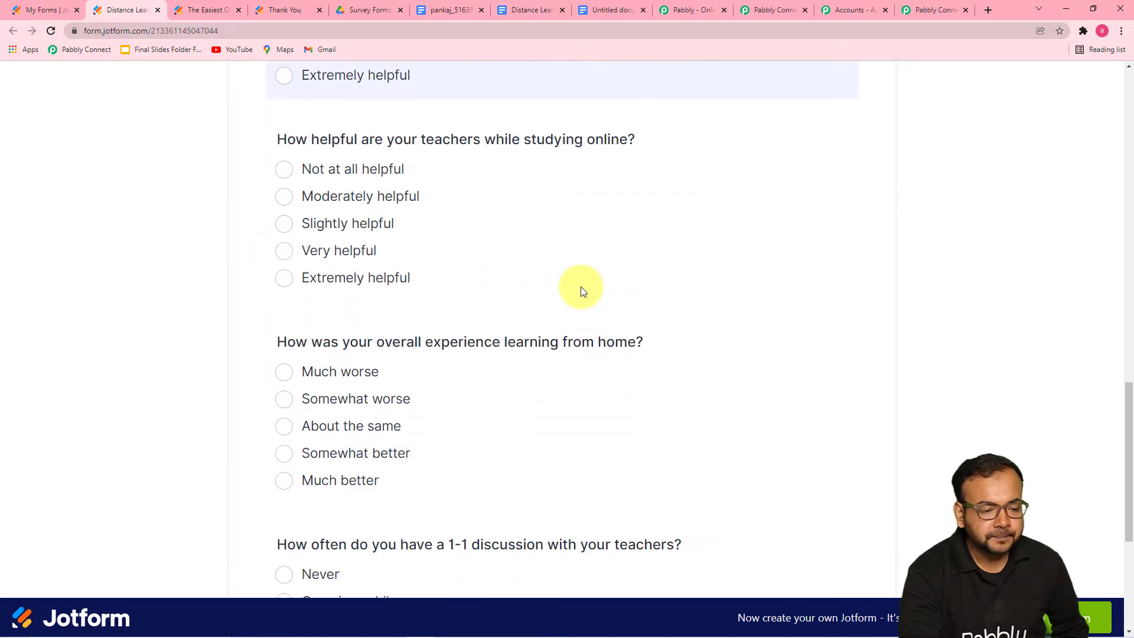
pyautogui.click(286, 251)
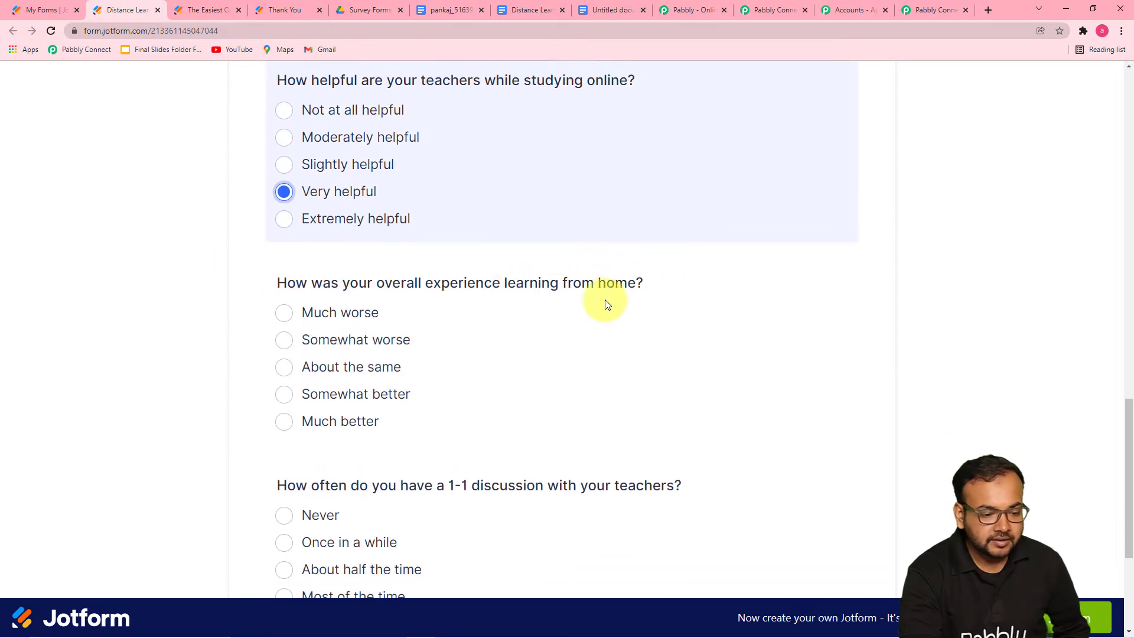
# - Rate the home learning experience Somewhat better, set 1-1 discussions to Once in a while, and submit the survey
pyautogui.click(284, 394)
pyautogui.scroll(-4, 504, 334)
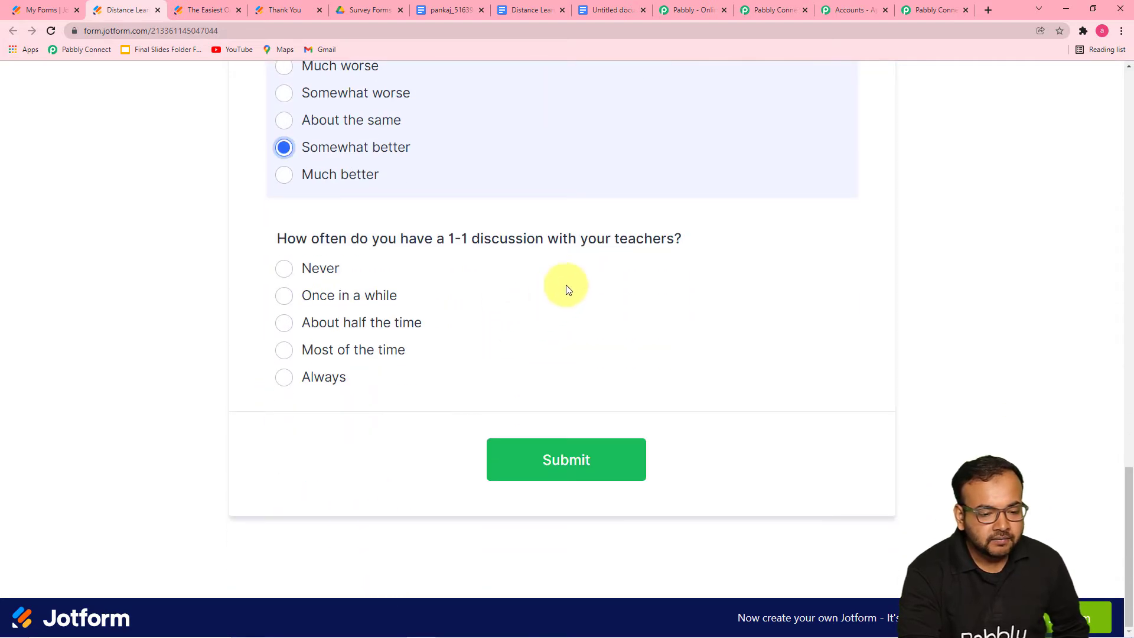
pyautogui.click(283, 297)
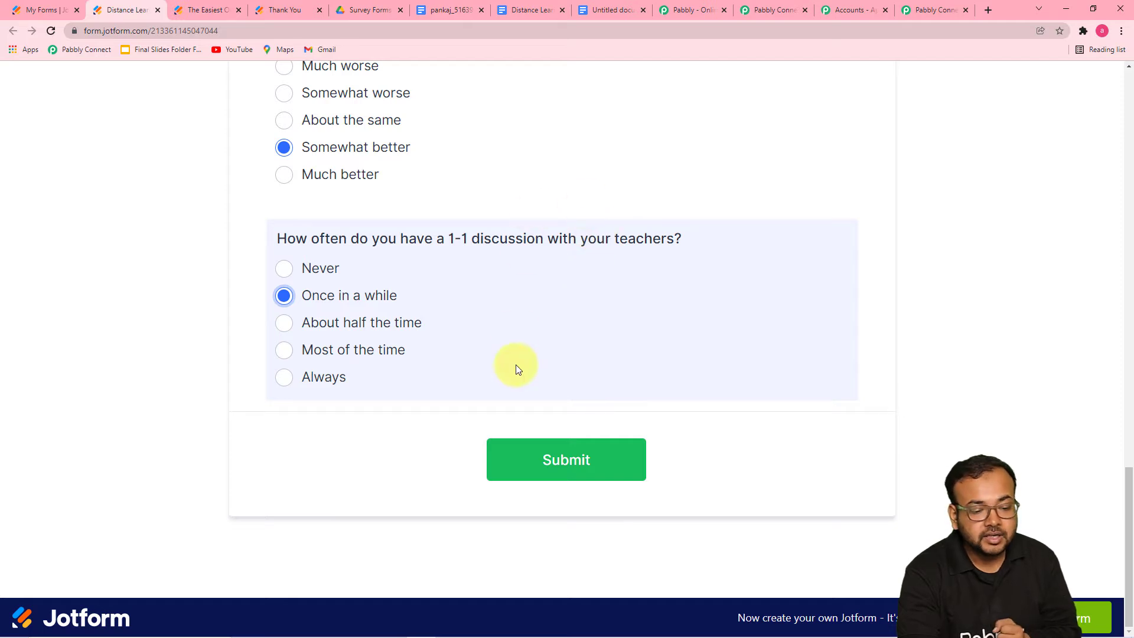
pyautogui.click(534, 464)
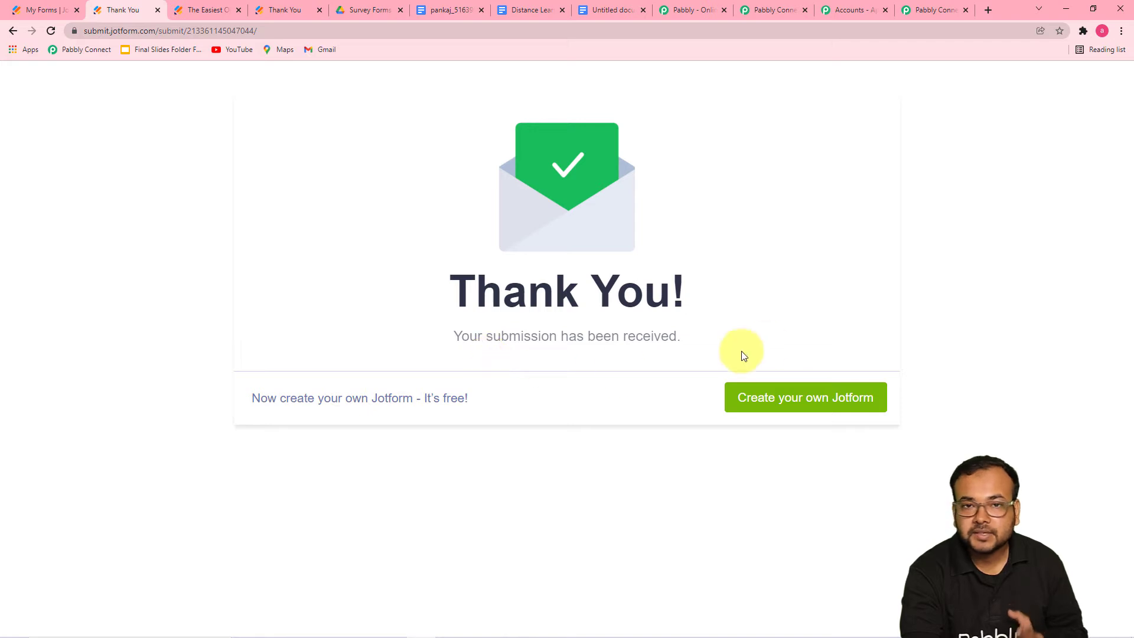
# - Switch to the Pabbly Connect workflow and enlarge the Pretty value in the received webhook response
pyautogui.click(945, 10)
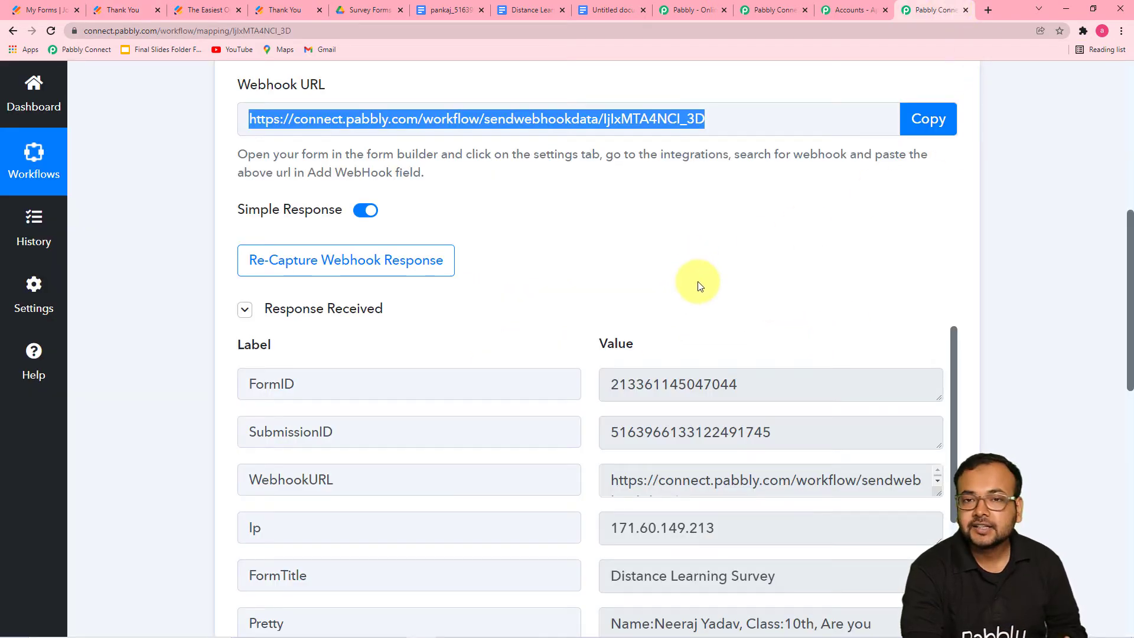
pyautogui.scroll(-2, 698, 292)
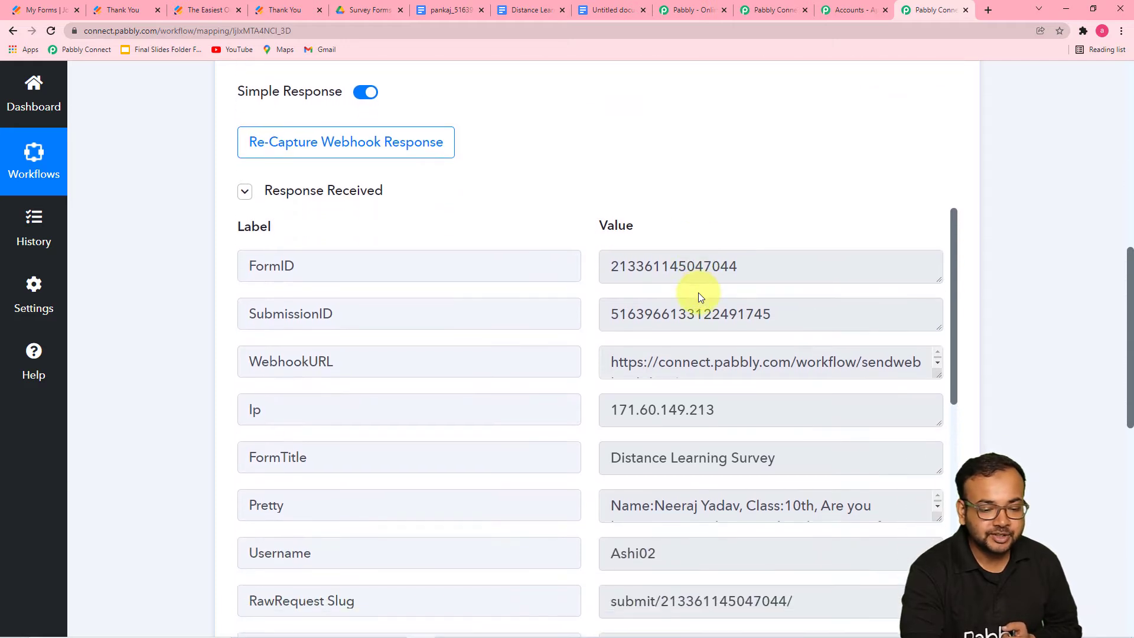
pyautogui.scroll(-1, 698, 292)
pyautogui.scroll(-2, 1017, 268)
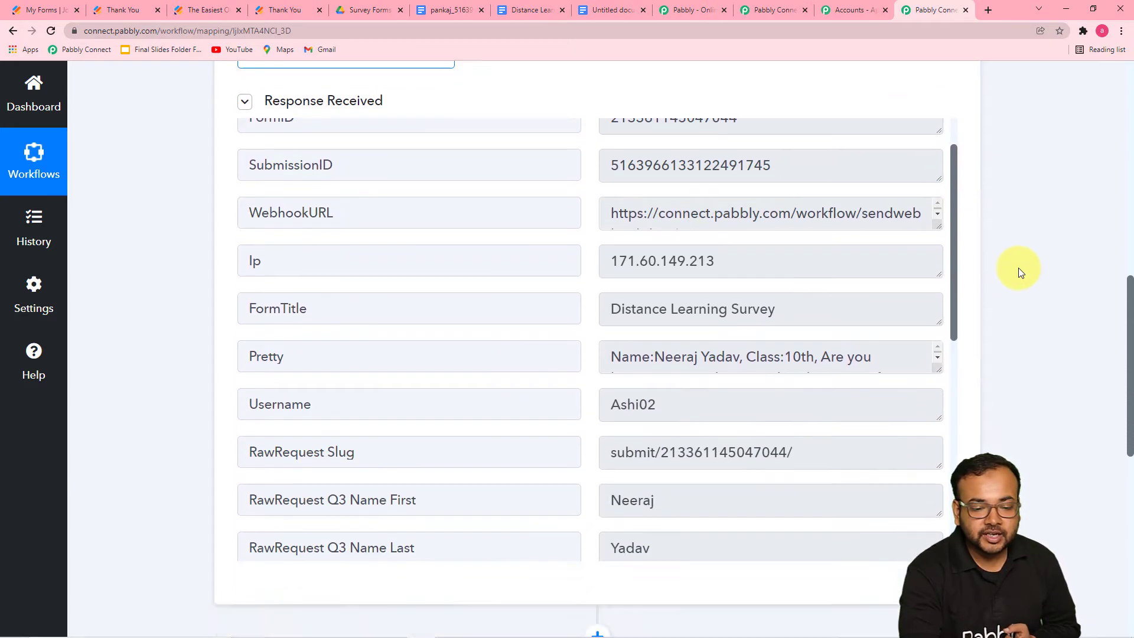
pyautogui.scroll(-2, 1018, 267)
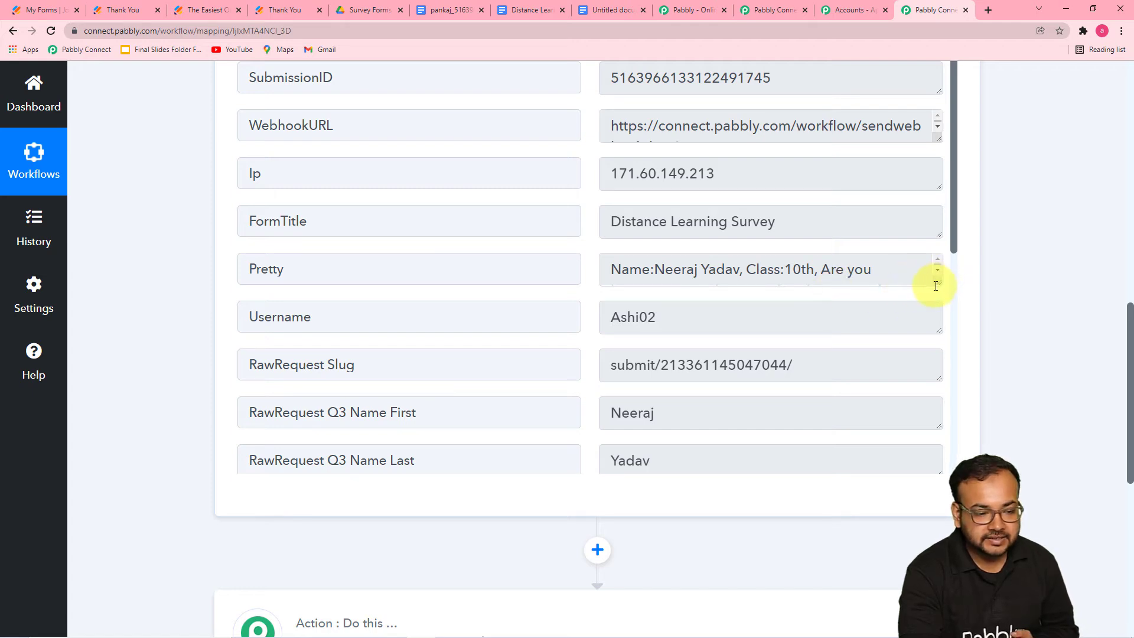
pyautogui.moveTo(933, 282); pyautogui.dragTo(962, 430)
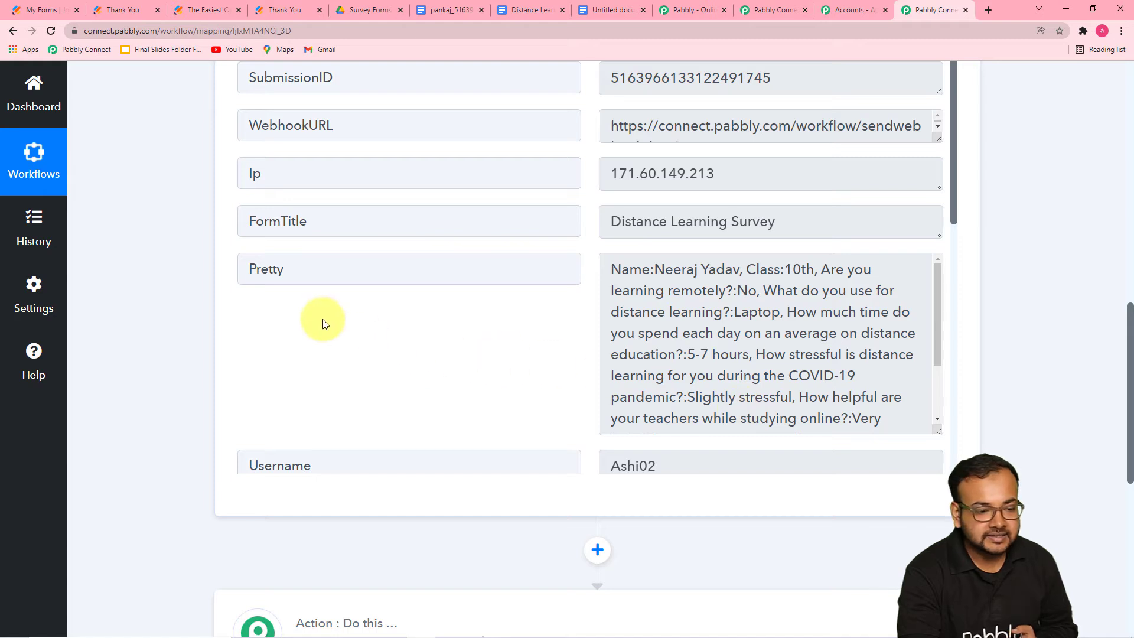
# - Examine the survey answers captured in the webhook response, from the respondent's name to the 1-1 discussion frequency
pyautogui.scroll(-3, 357, 299)
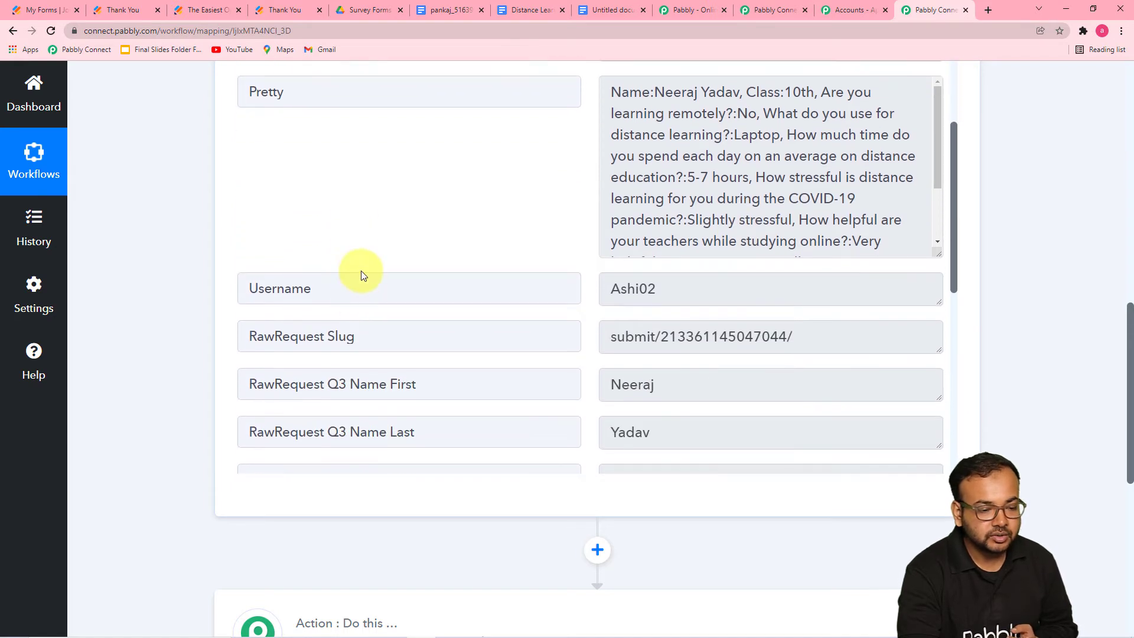
pyautogui.scroll(-1, 360, 270)
pyautogui.scroll(-3, 421, 263)
pyautogui.scroll(1, 414, 248)
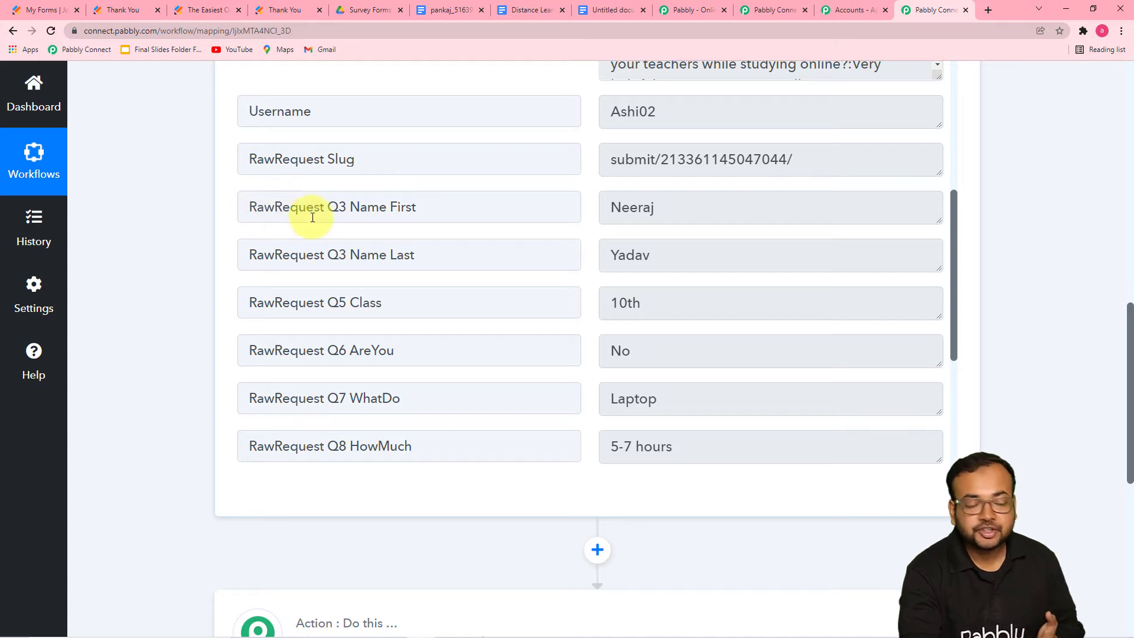
pyautogui.scroll(-1, 440, 270)
pyautogui.scroll(-2, 466, 267)
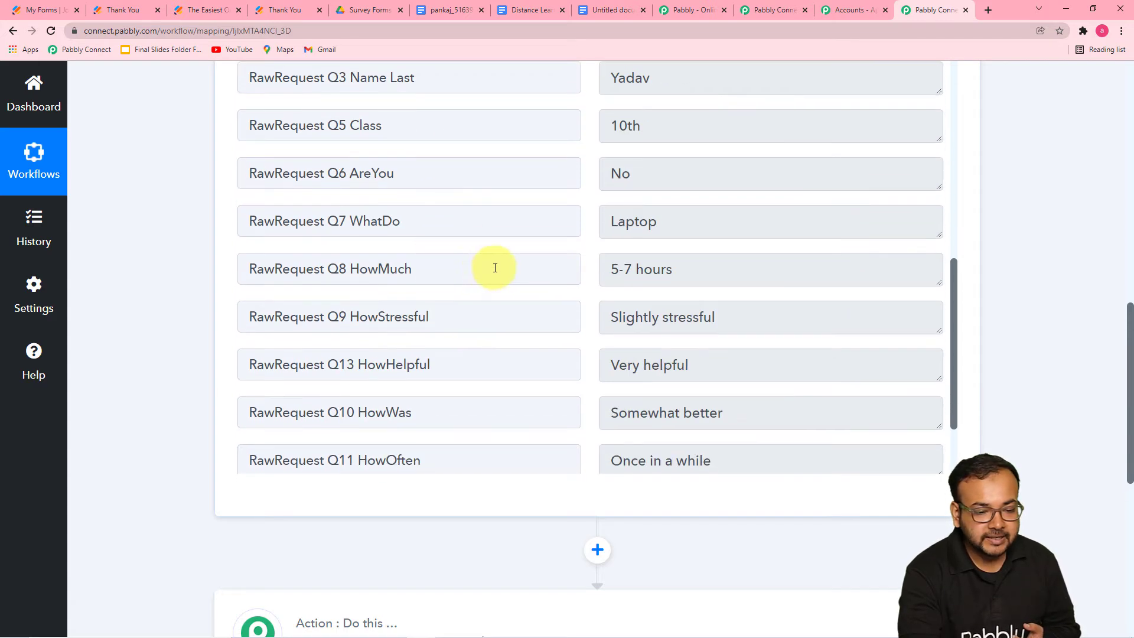
pyautogui.scroll(-2, 387, 303)
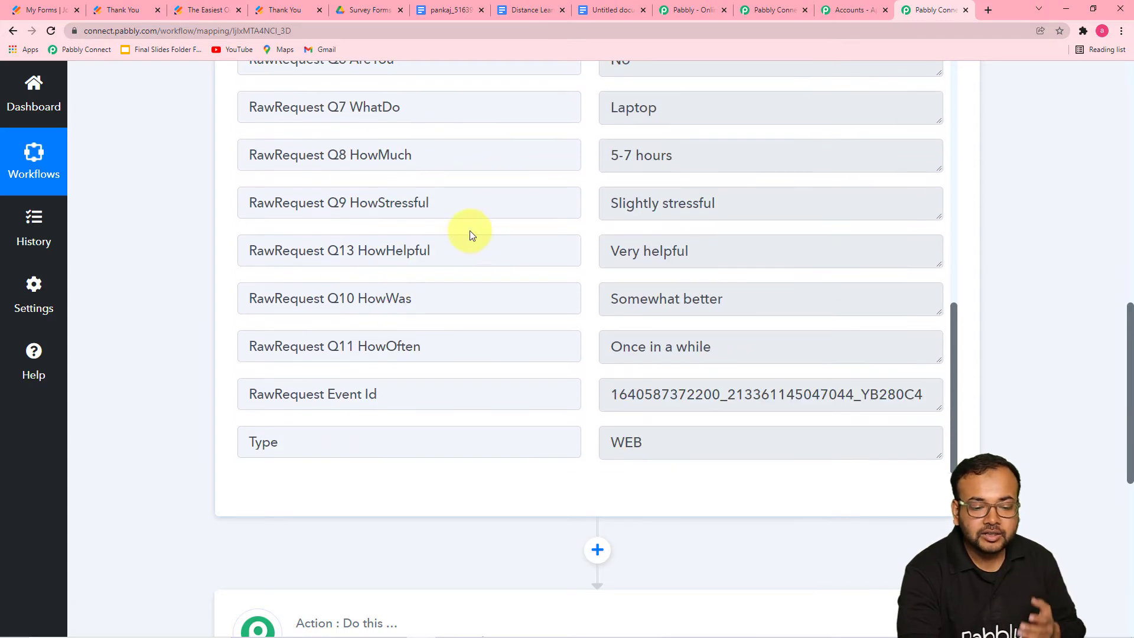
pyautogui.scroll(-4, 469, 231)
pyautogui.scroll(3, 480, 226)
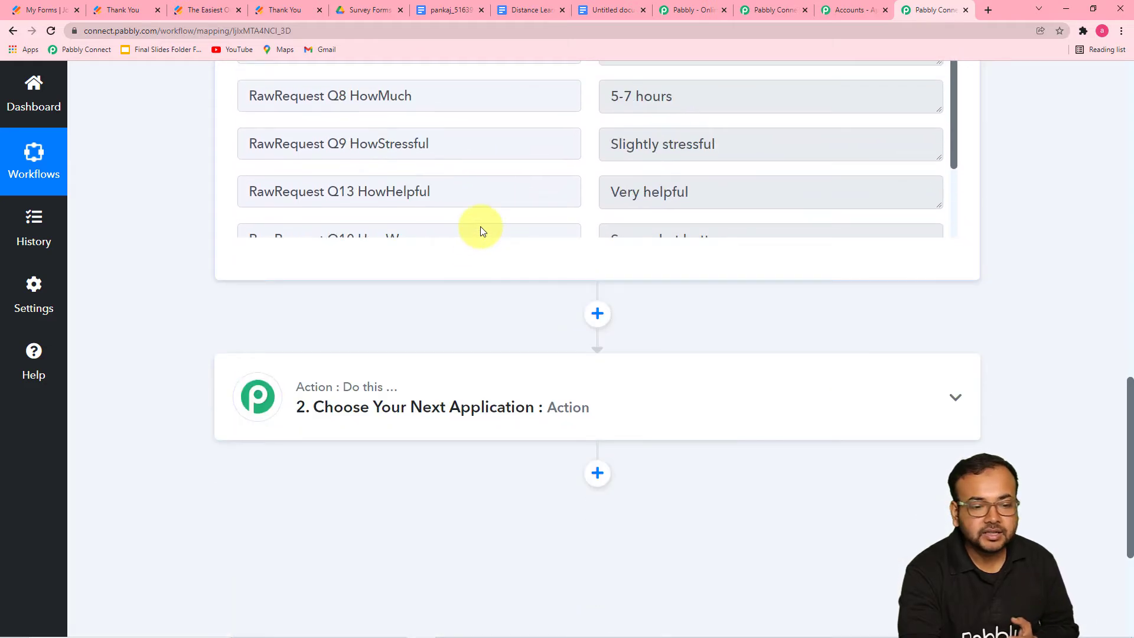
pyautogui.scroll(3, 480, 225)
pyautogui.scroll(3, 824, 214)
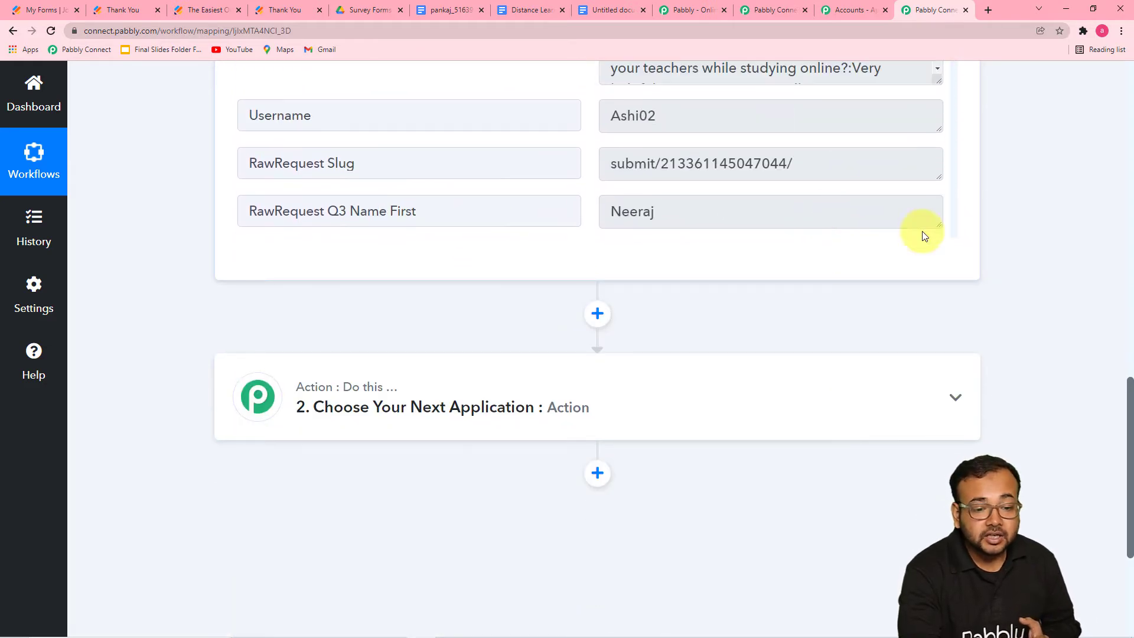
pyautogui.scroll(3, 1114, 189)
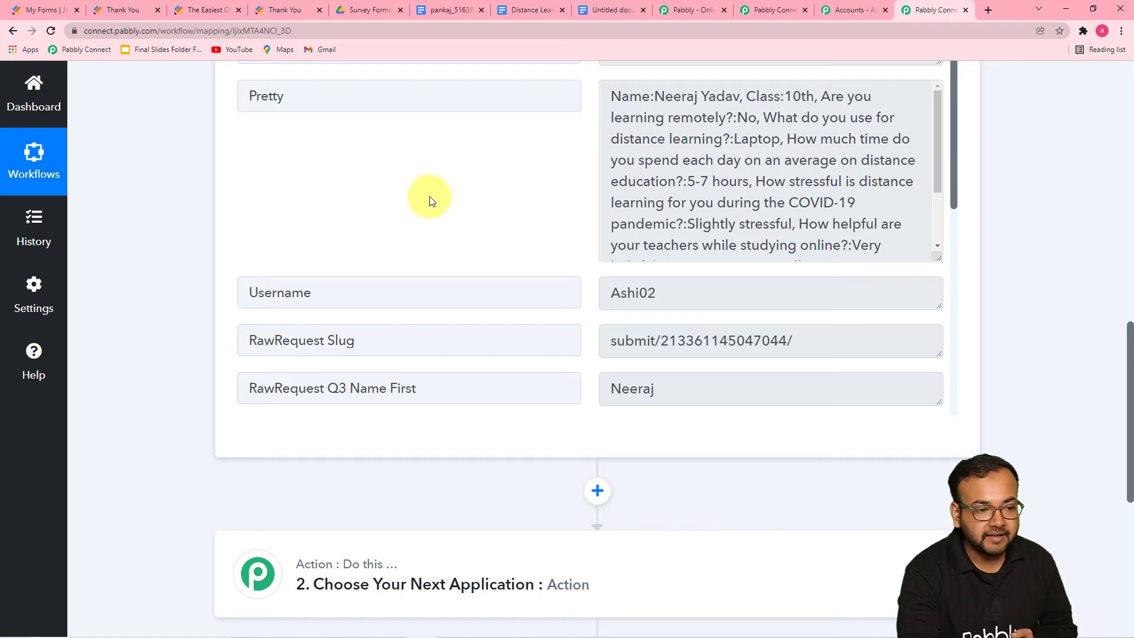
pyautogui.scroll(-3, 149, 220)
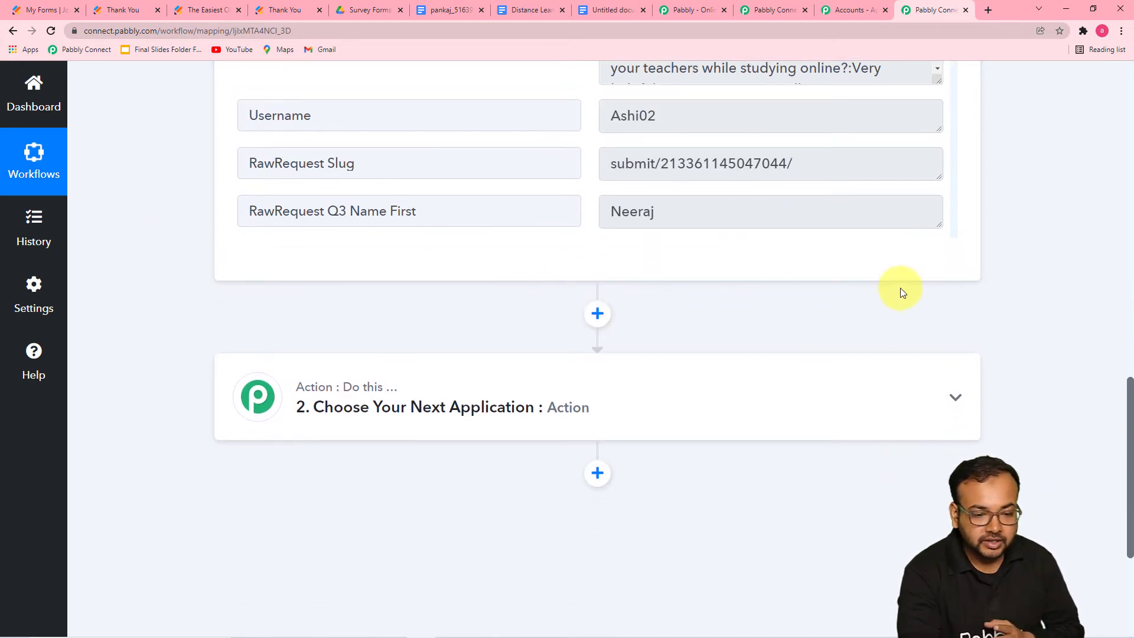
pyautogui.scroll(5, 899, 289)
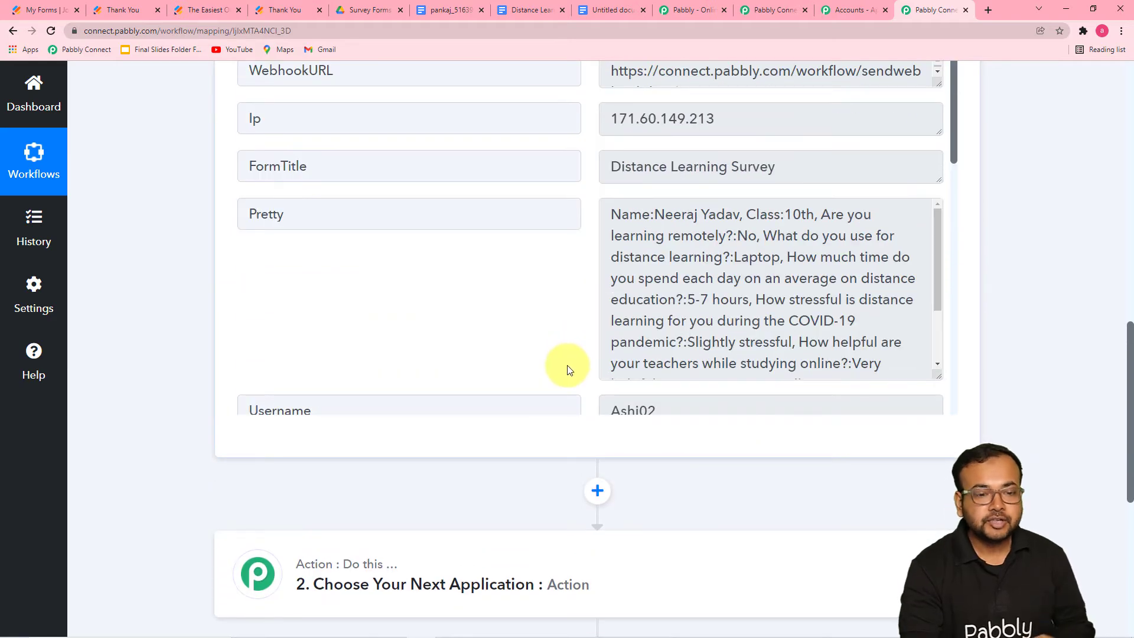
pyautogui.scroll(6, 544, 295)
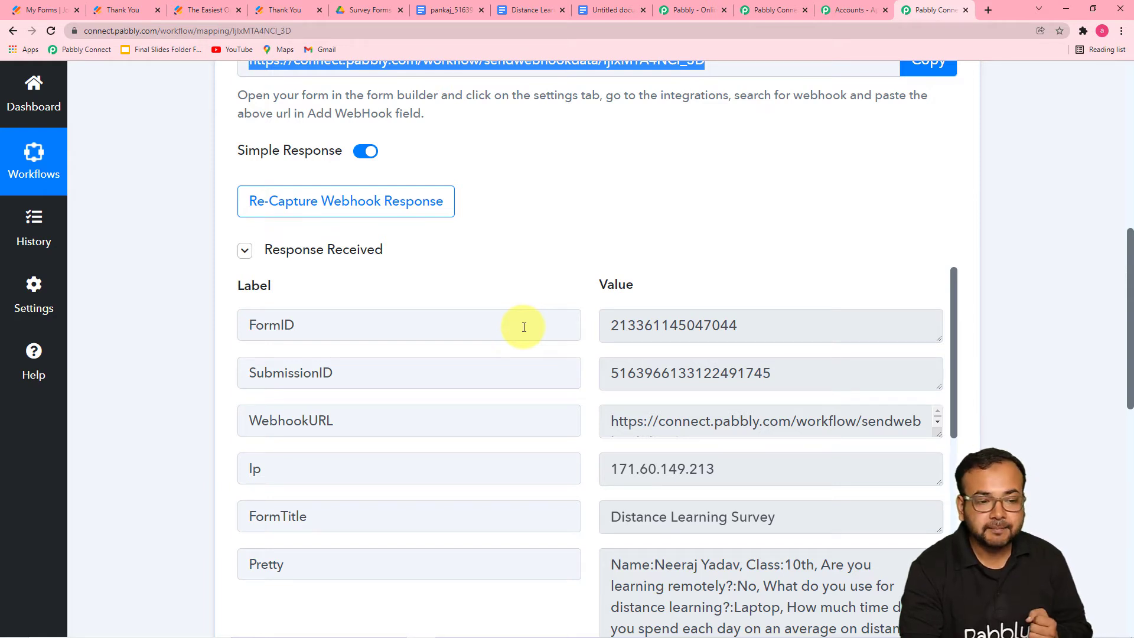
# - Switch to the Distance Learning Survey Template in Google Docs and review its placeholders from {{Name}} to {{Date}}
pyautogui.click(532, 16)
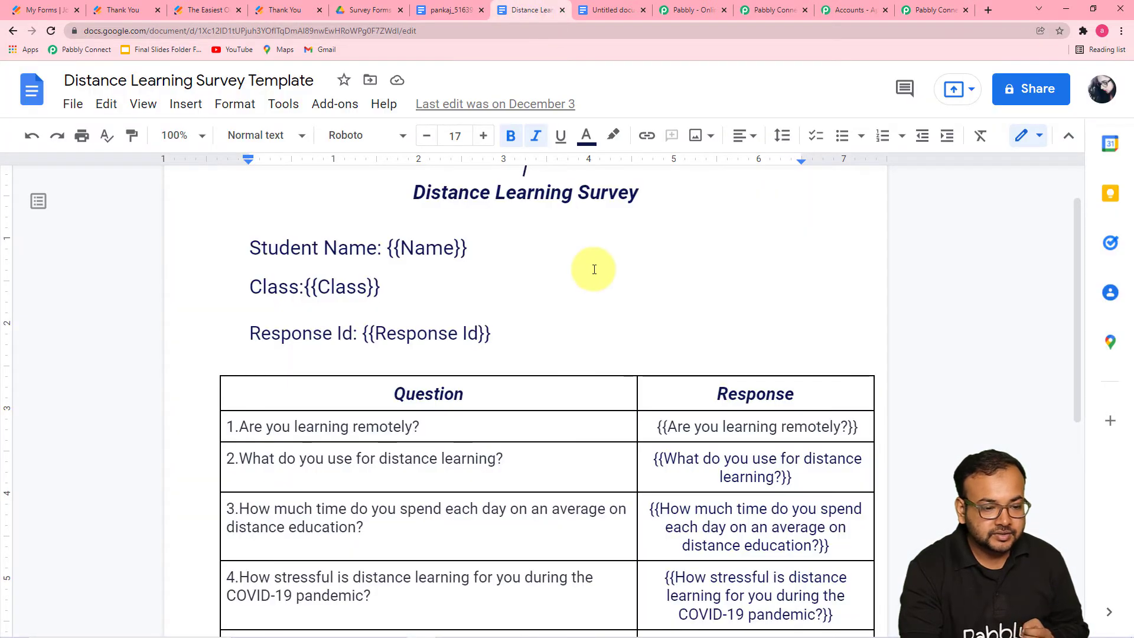
pyautogui.scroll(1, 499, 395)
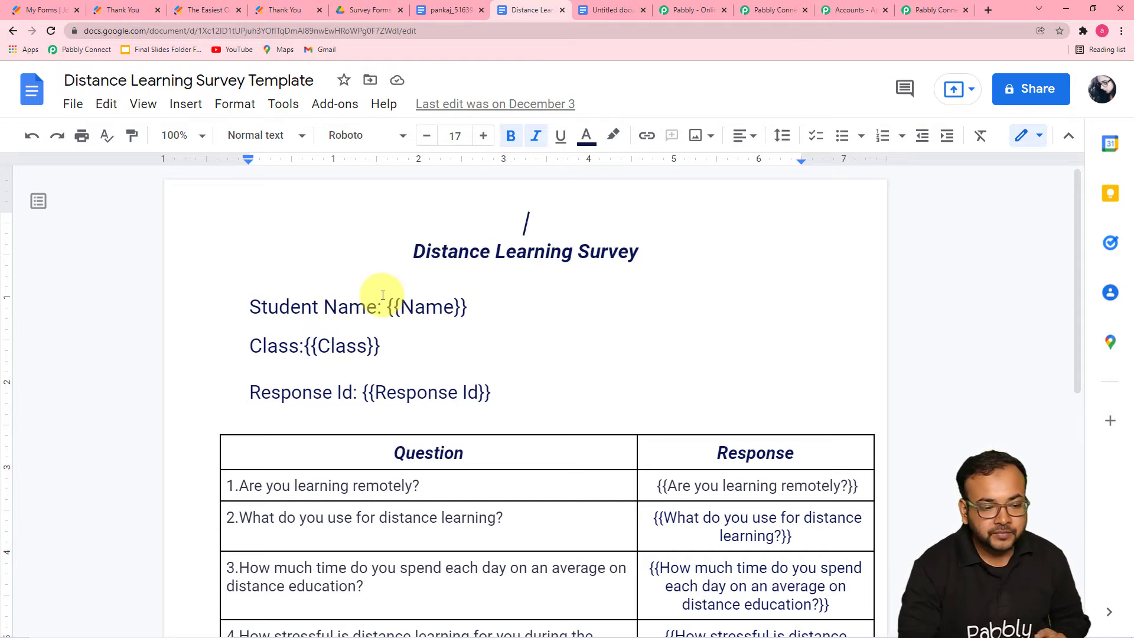
pyautogui.scroll(-1, 383, 295)
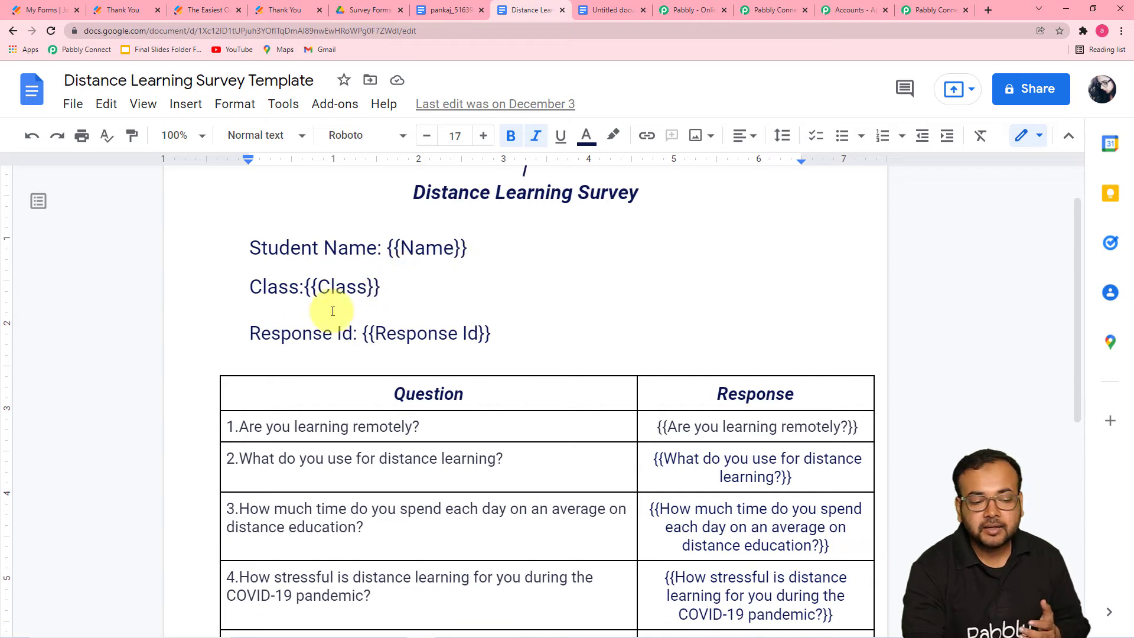
pyautogui.scroll(-4, 478, 342)
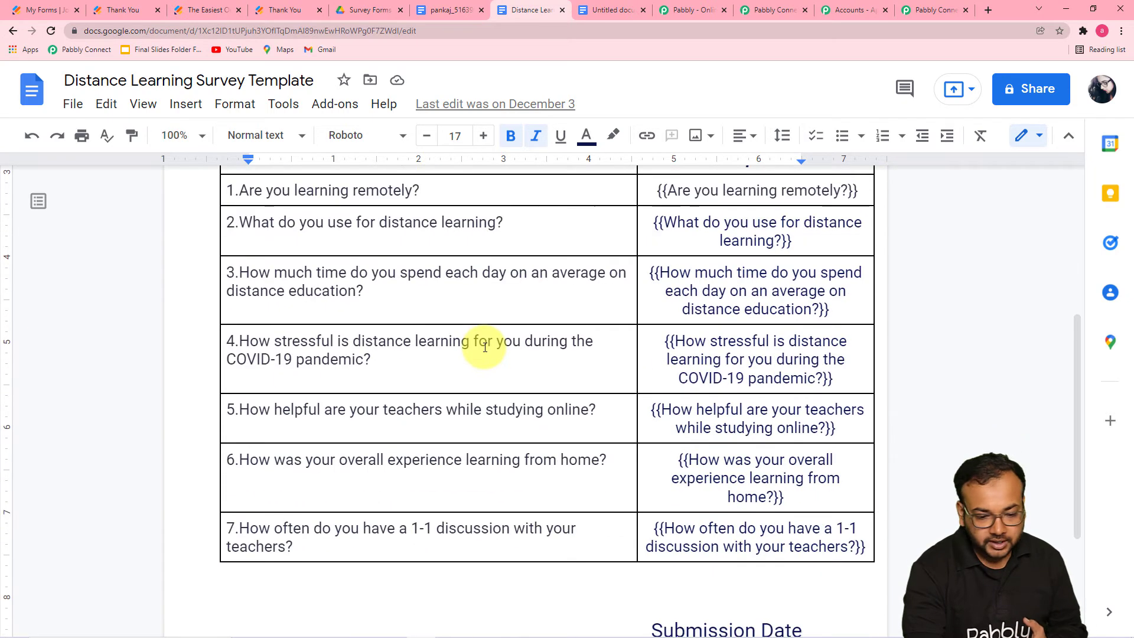
pyautogui.scroll(-3, 483, 347)
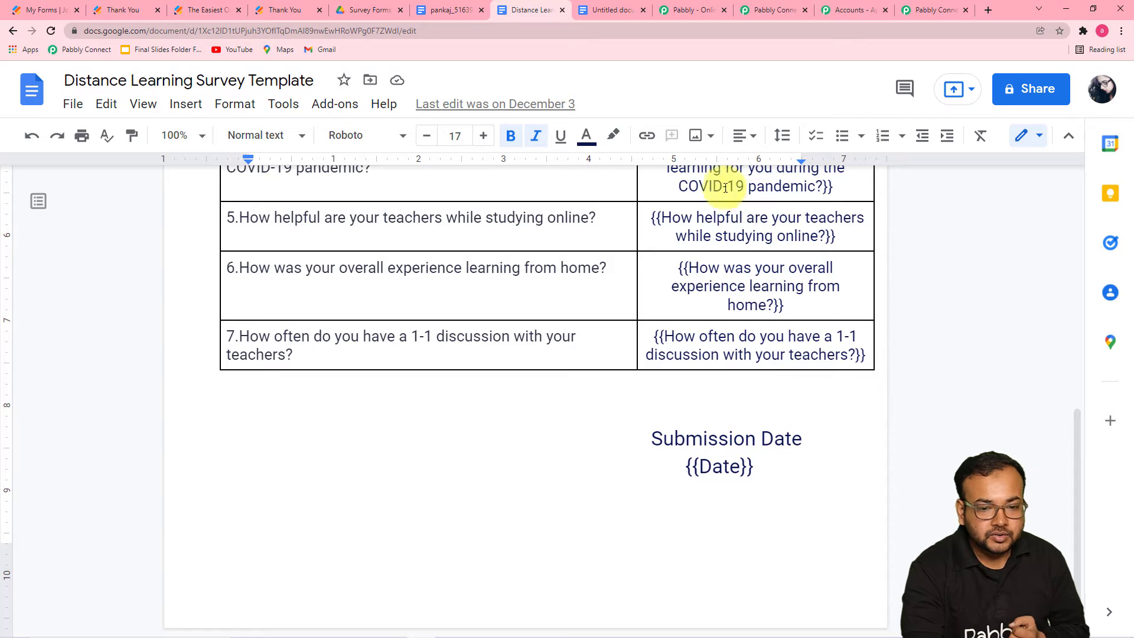
# - Compare the webhook response's first fields in Pabbly Connect with the header placeholders in the Google Docs template
pyautogui.click(752, 12)
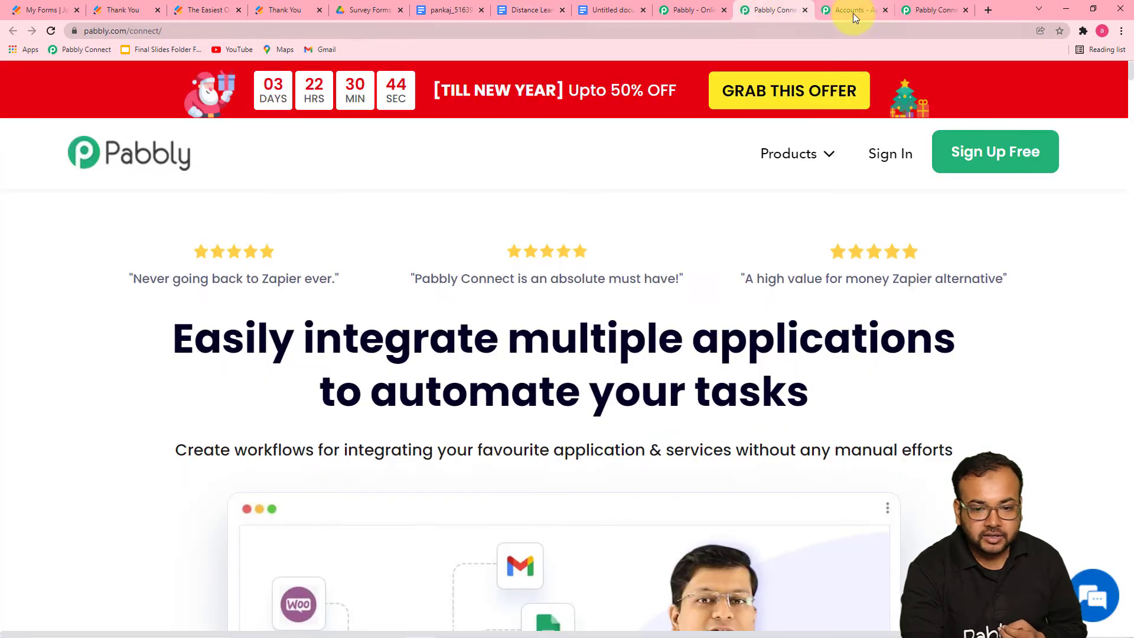
pyautogui.click(917, 9)
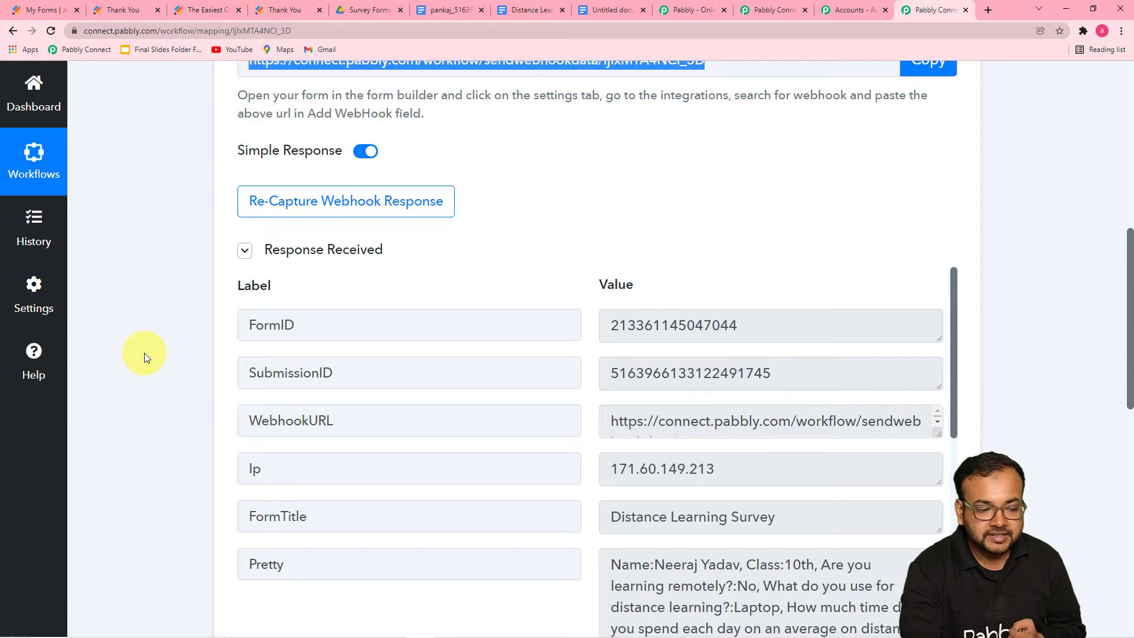
pyautogui.scroll(-3, 144, 352)
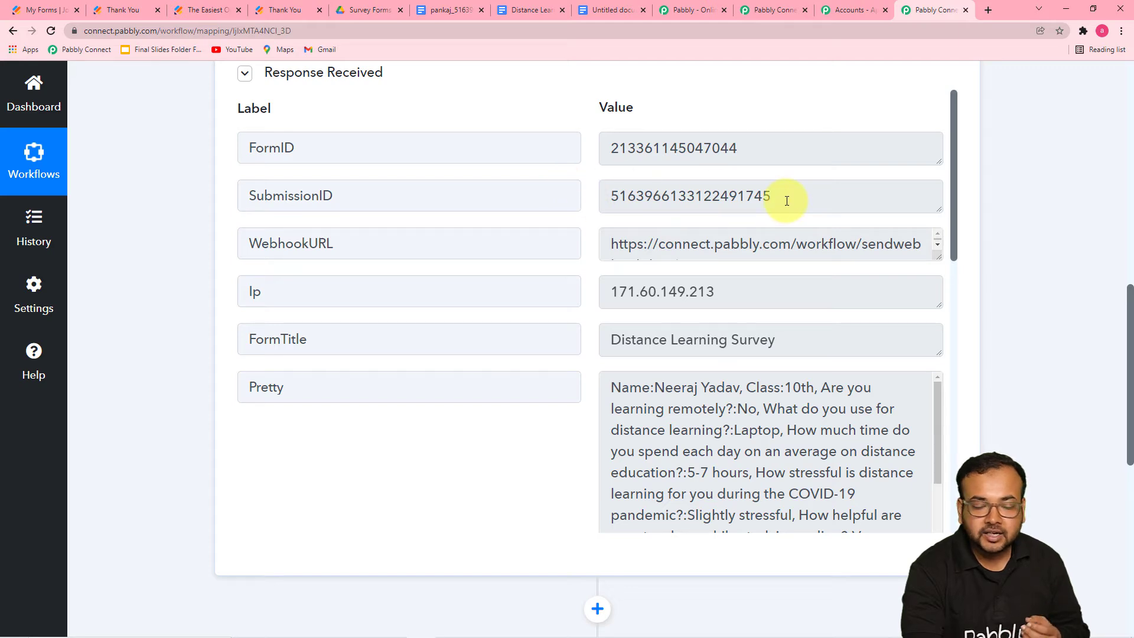
pyautogui.click(682, 15)
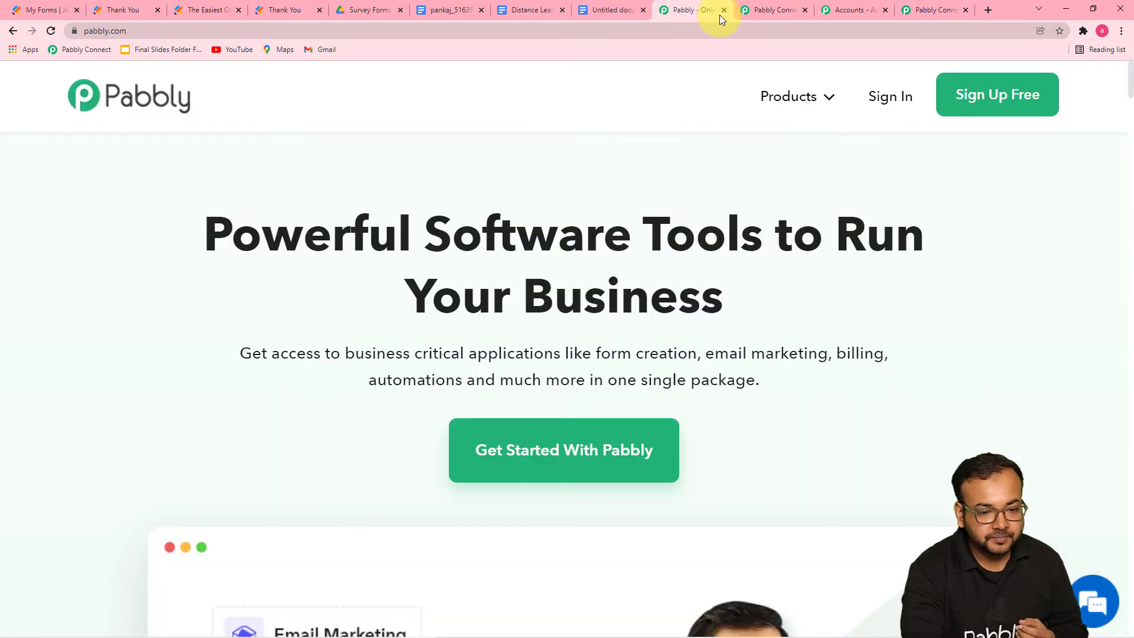
pyautogui.click(526, 10)
pyautogui.scroll(8, 509, 217)
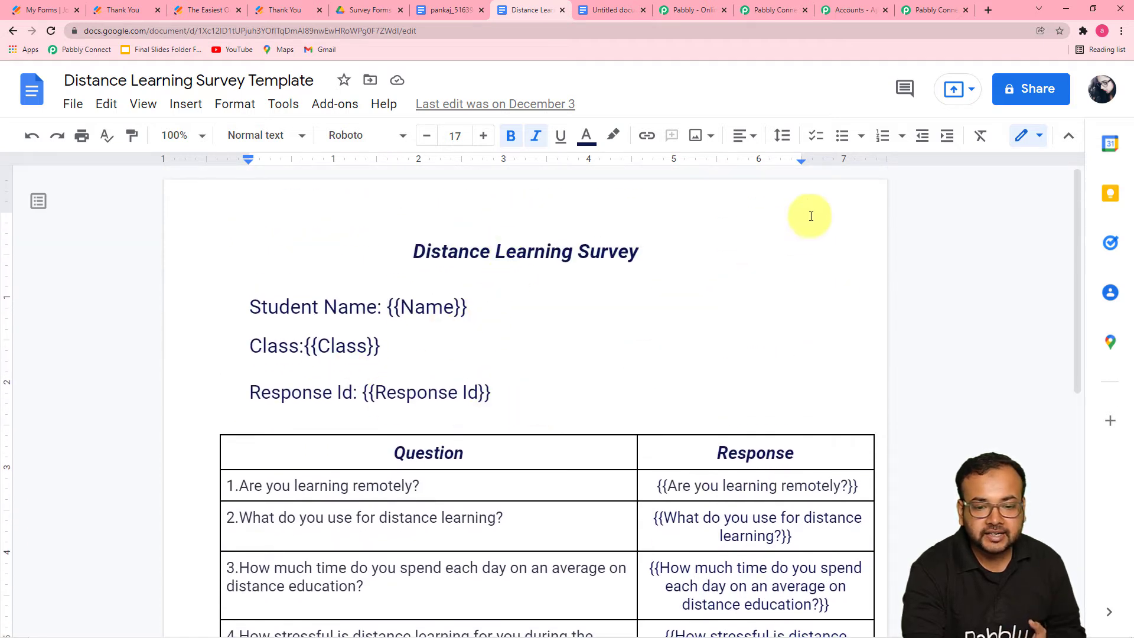
# - Return to the Pabbly Connect workflow and check the whole received response for a submission date field
pyautogui.click(921, 12)
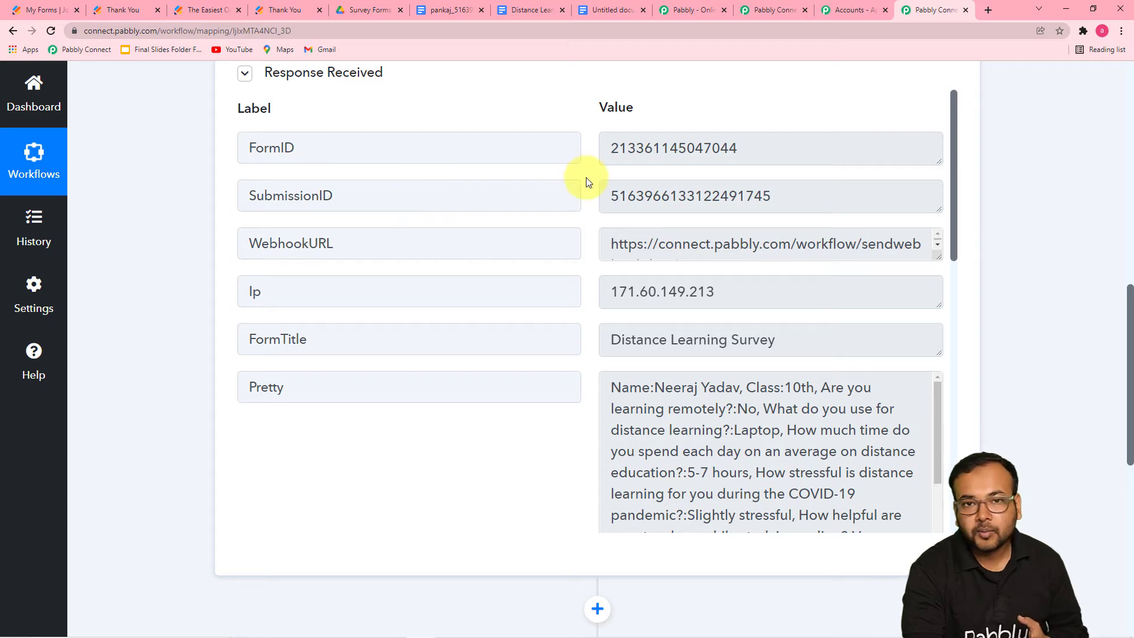
pyautogui.scroll(-1, 600, 252)
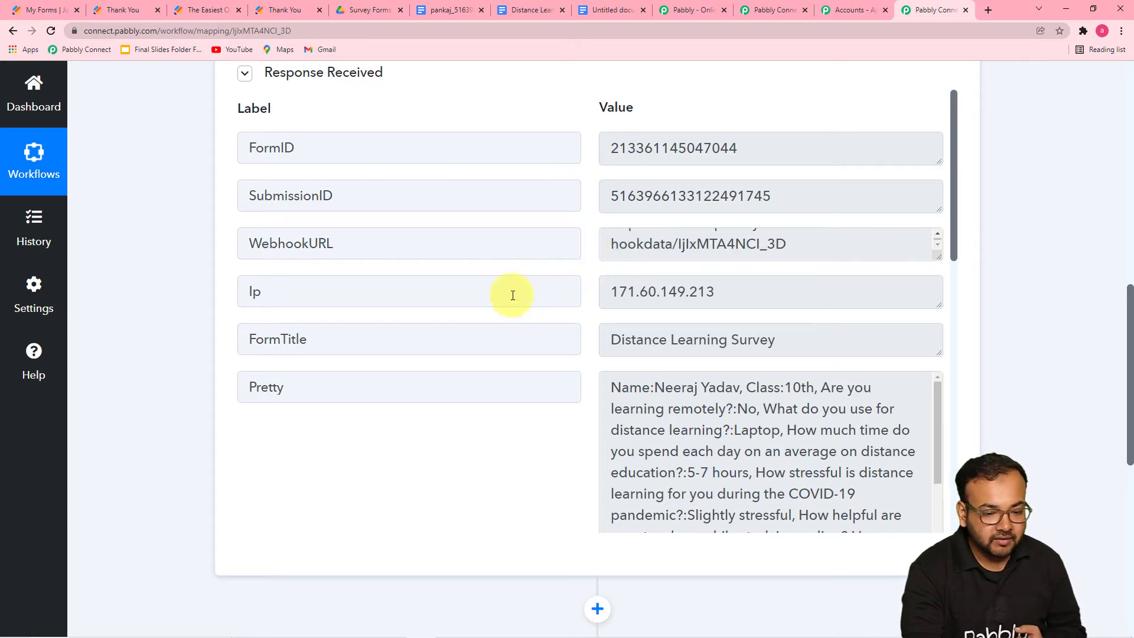
pyautogui.scroll(-5, 508, 298)
pyautogui.scroll(-1, 470, 317)
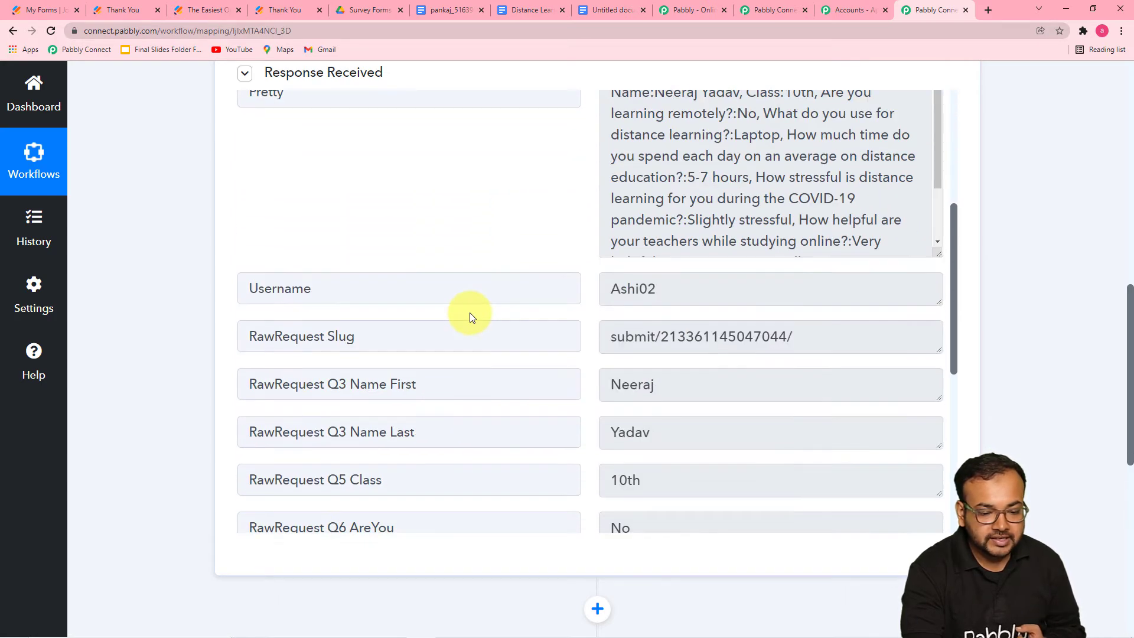
pyautogui.scroll(-7, 470, 317)
pyautogui.scroll(-3, 471, 313)
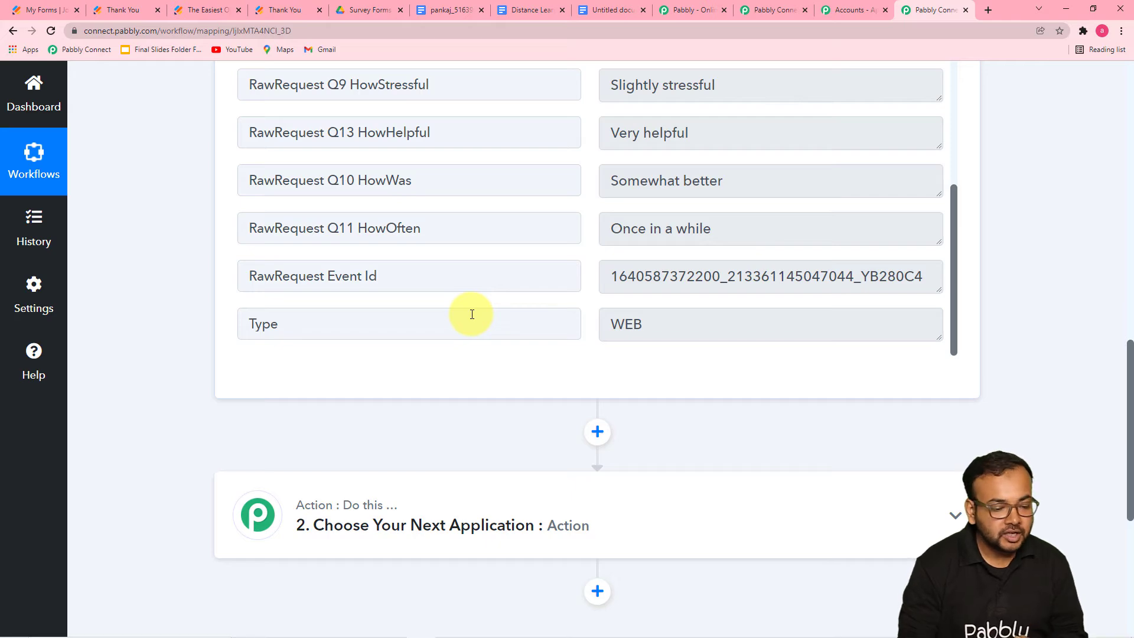
pyautogui.scroll(-2, 463, 336)
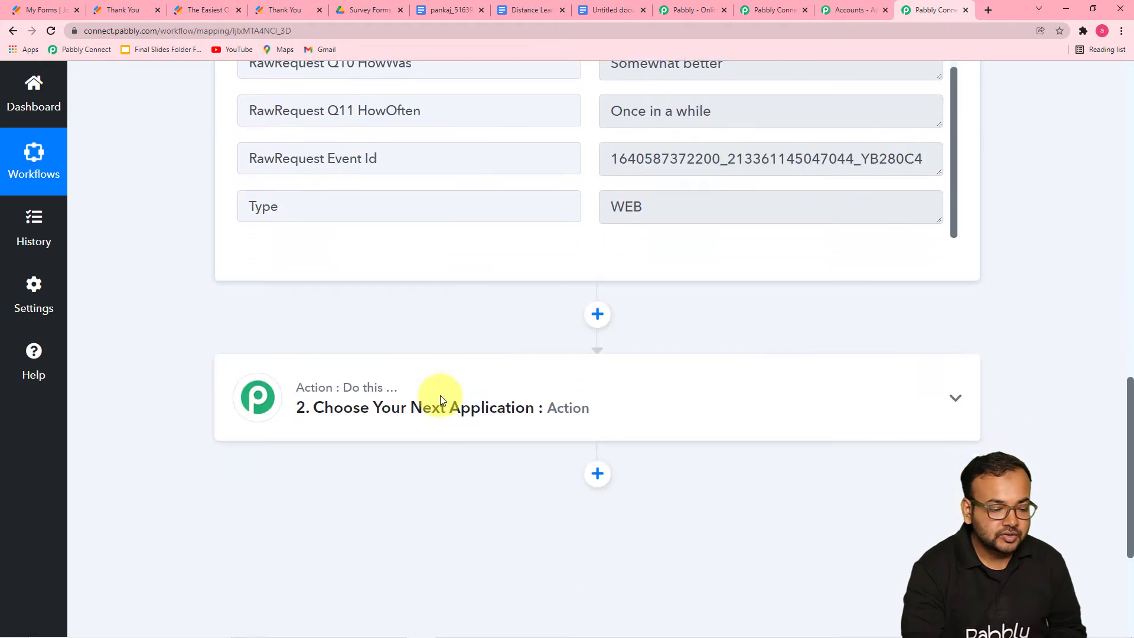
# - Set the workflow's second step to the Date/Time Formatter by Pabbly app, searching the apps for "date"
pyautogui.click(384, 402)
pyautogui.scroll(-5, 380, 405)
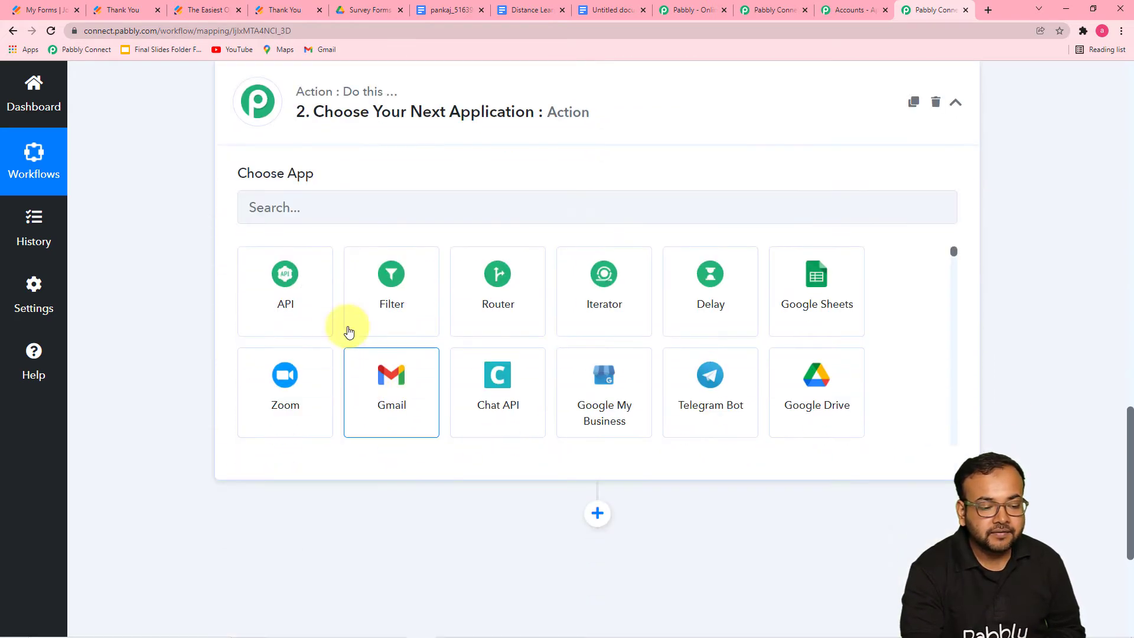
pyautogui.click(343, 206)
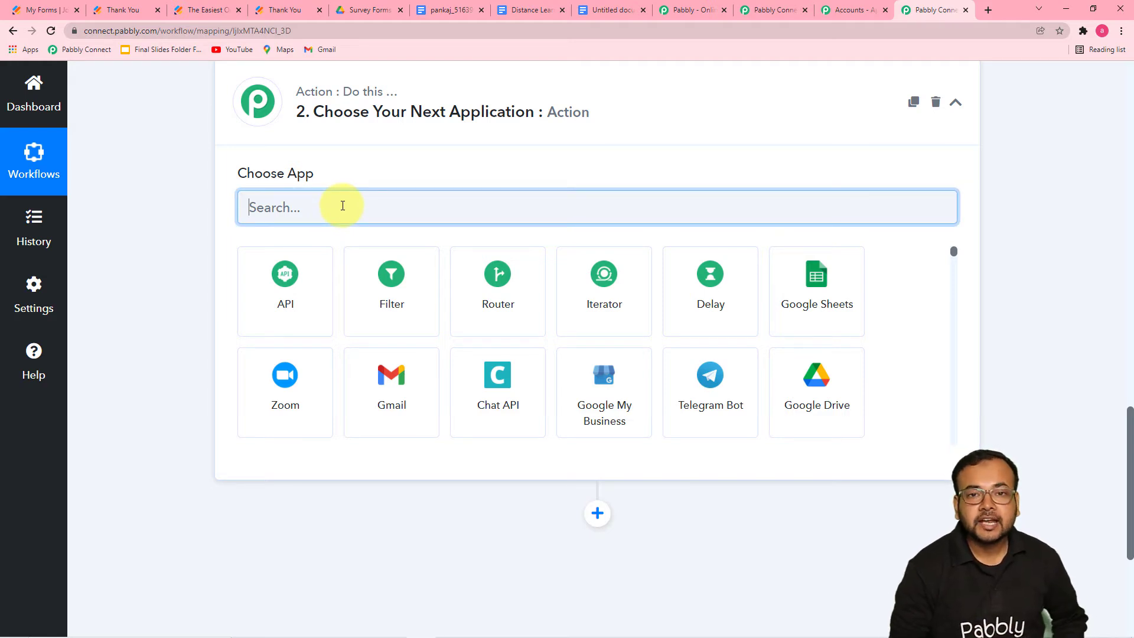
pyautogui.write('date')
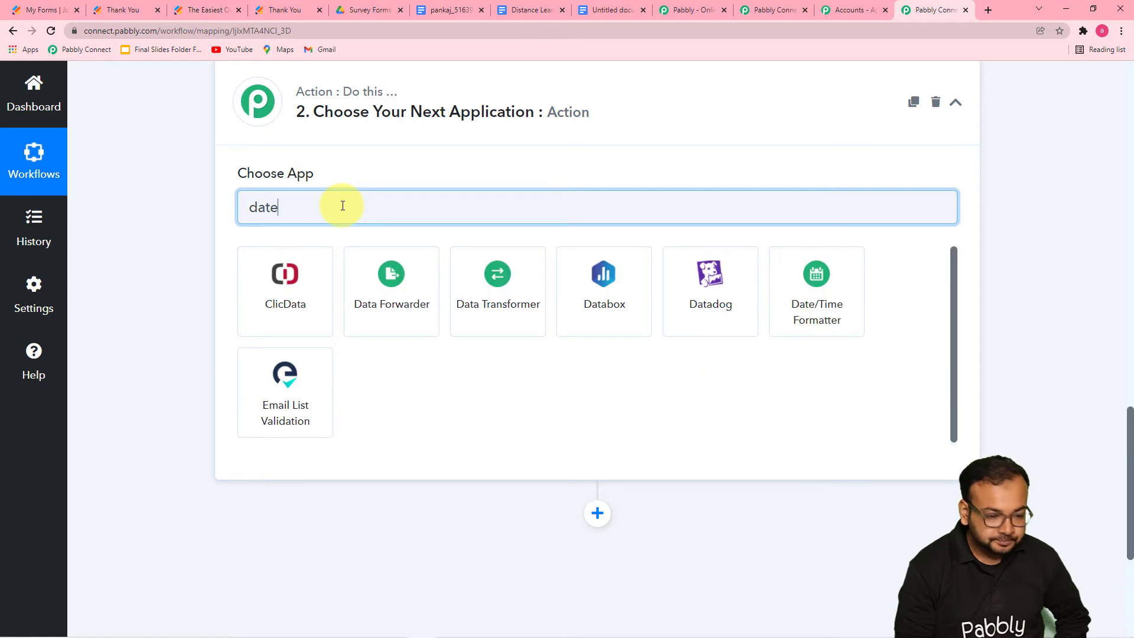
pyautogui.click(309, 284)
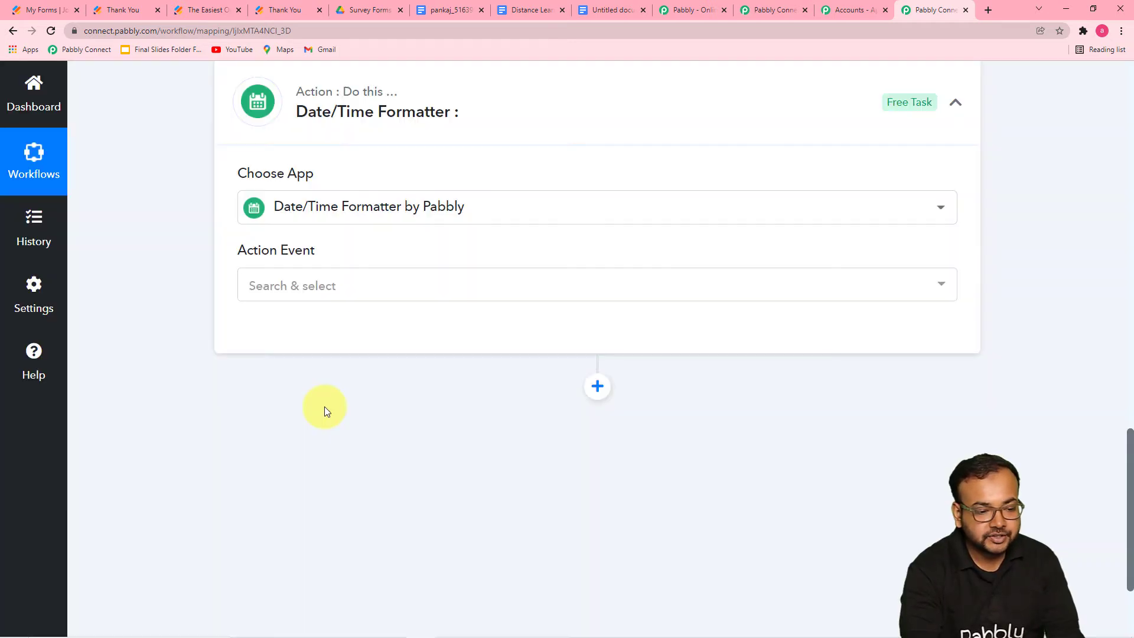
# - Set the Date/Time Formatter step's action event to Current Date and connect it
pyautogui.click(324, 291)
pyautogui.scroll(-1, 319, 472)
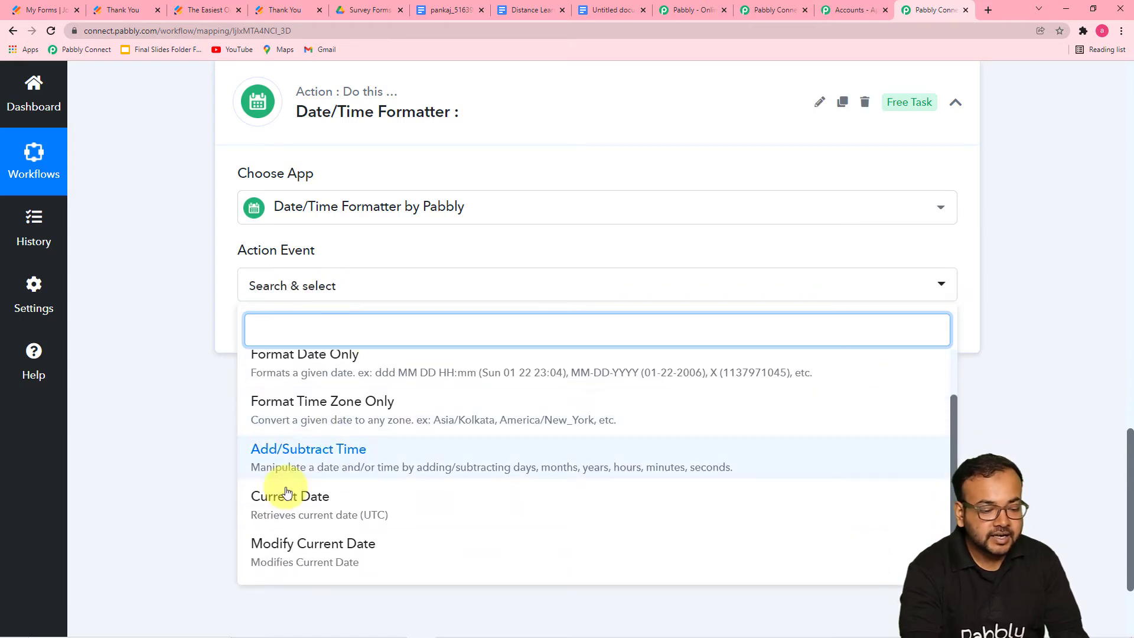
pyautogui.click(343, 513)
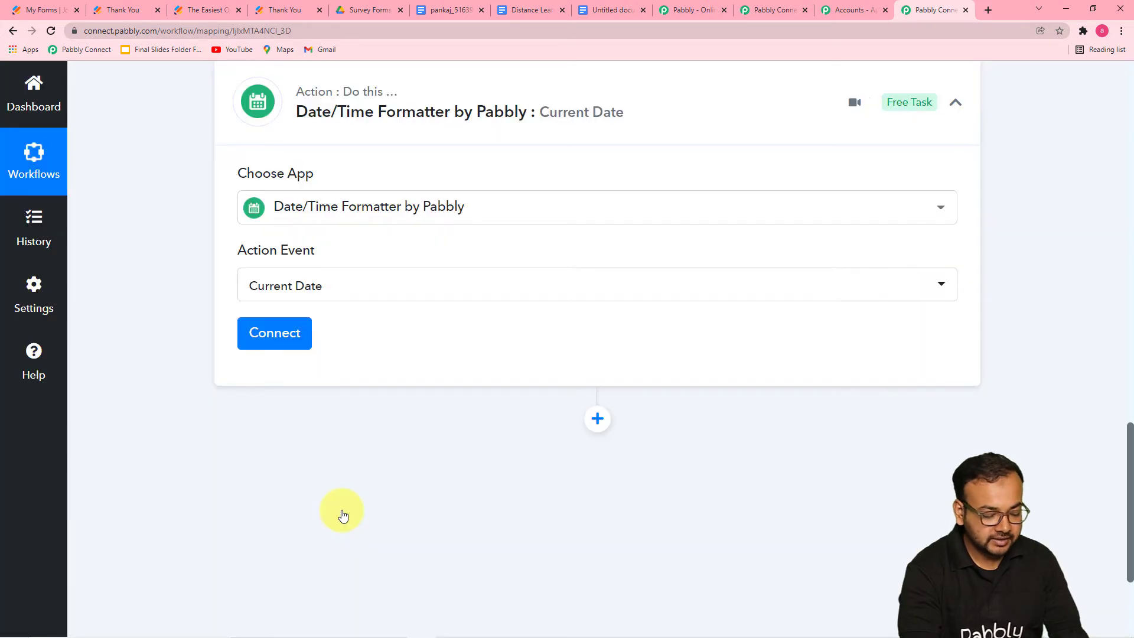
pyautogui.click(282, 342)
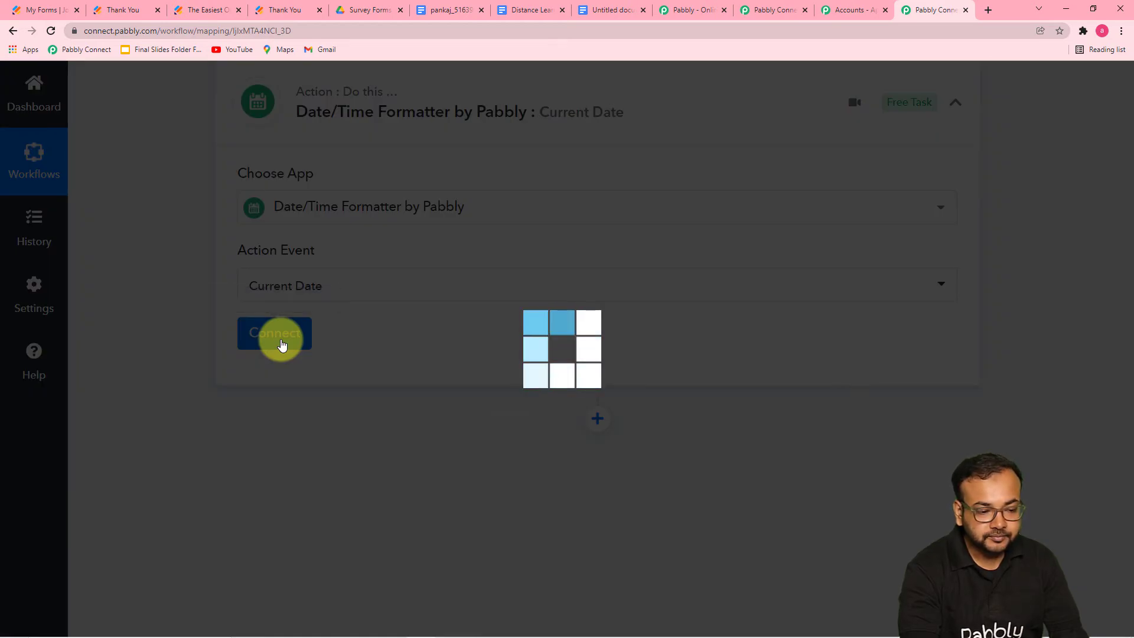
# - Set the current date's basic format to DD-MM-YYYY, then save the step and send a test request
pyautogui.scroll(-3, 223, 373)
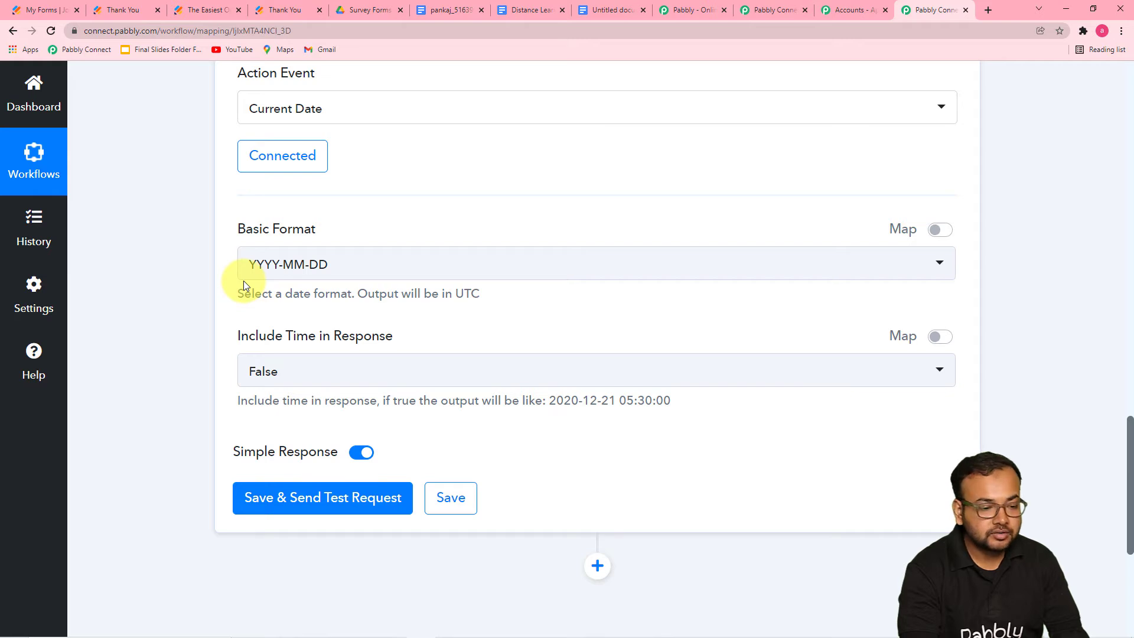
pyautogui.click(435, 273)
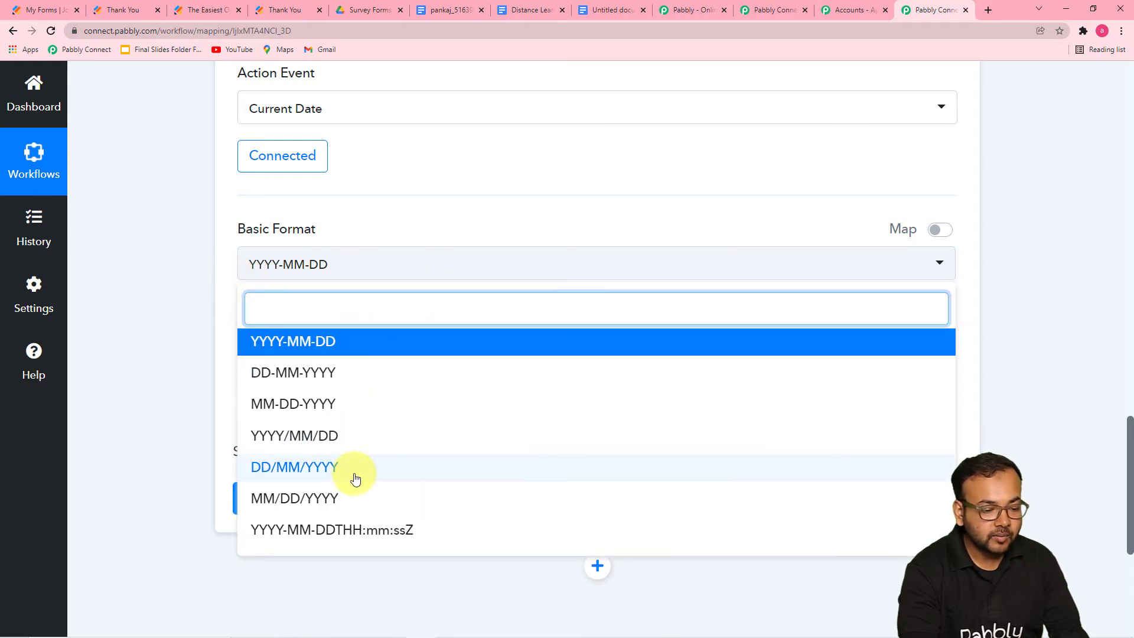
pyautogui.scroll(-1, 355, 478)
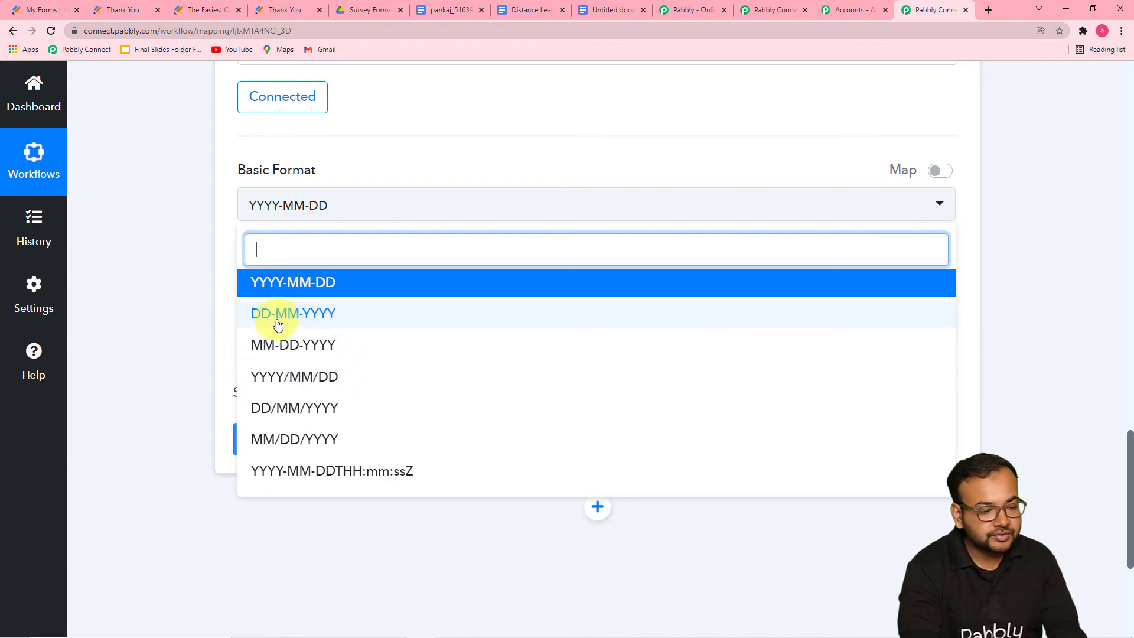
pyautogui.click(324, 314)
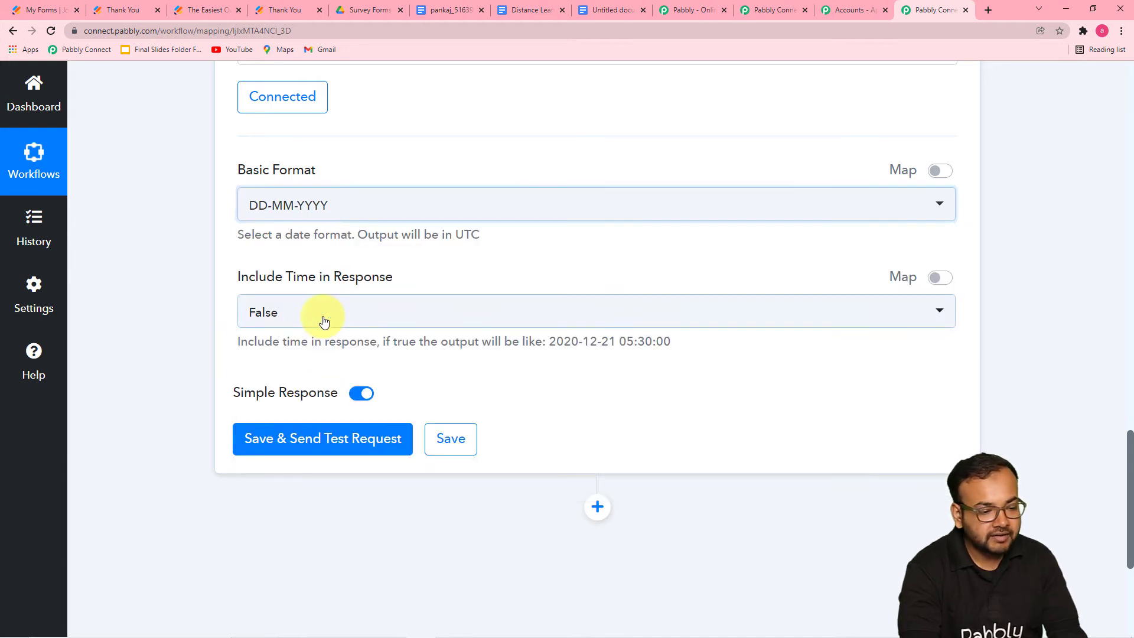
pyautogui.click(193, 275)
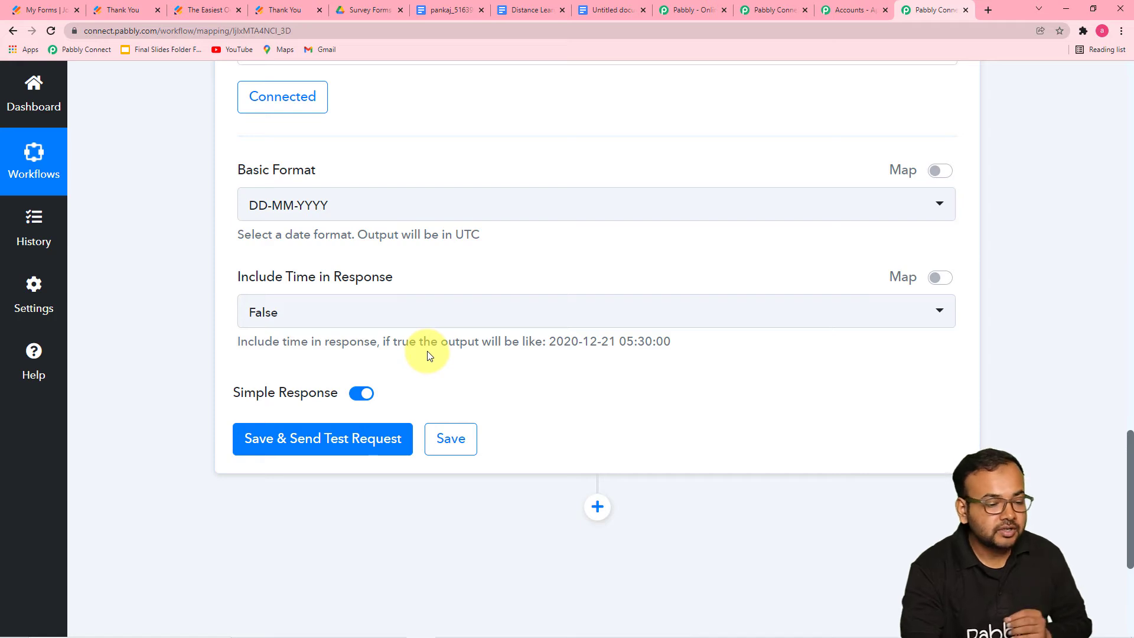
pyautogui.click(283, 446)
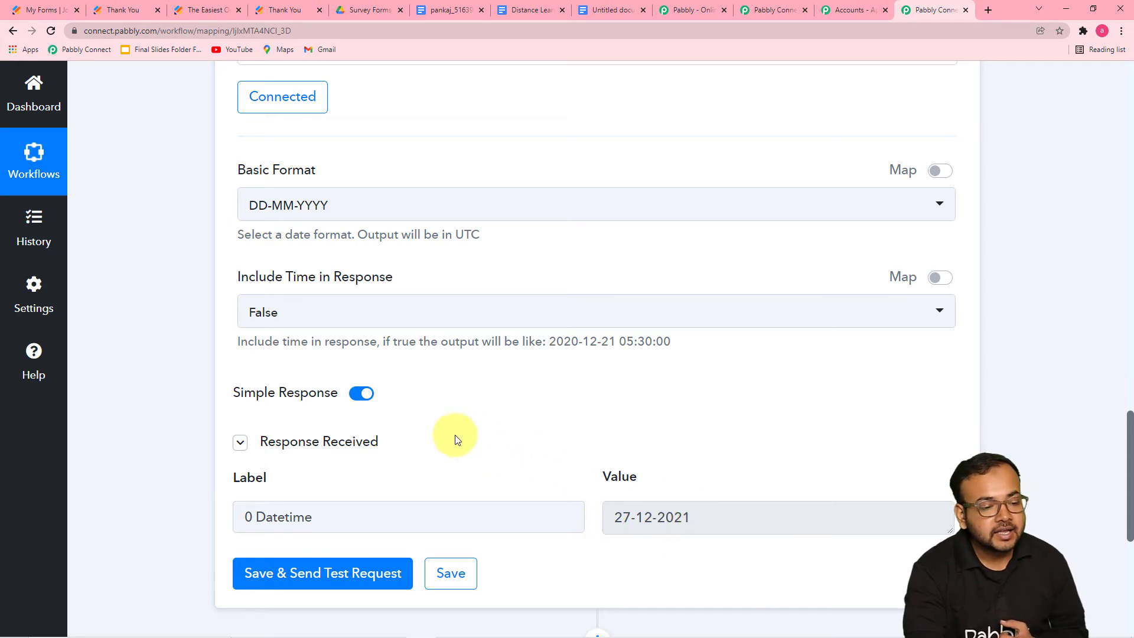
pyautogui.scroll(-2, 198, 396)
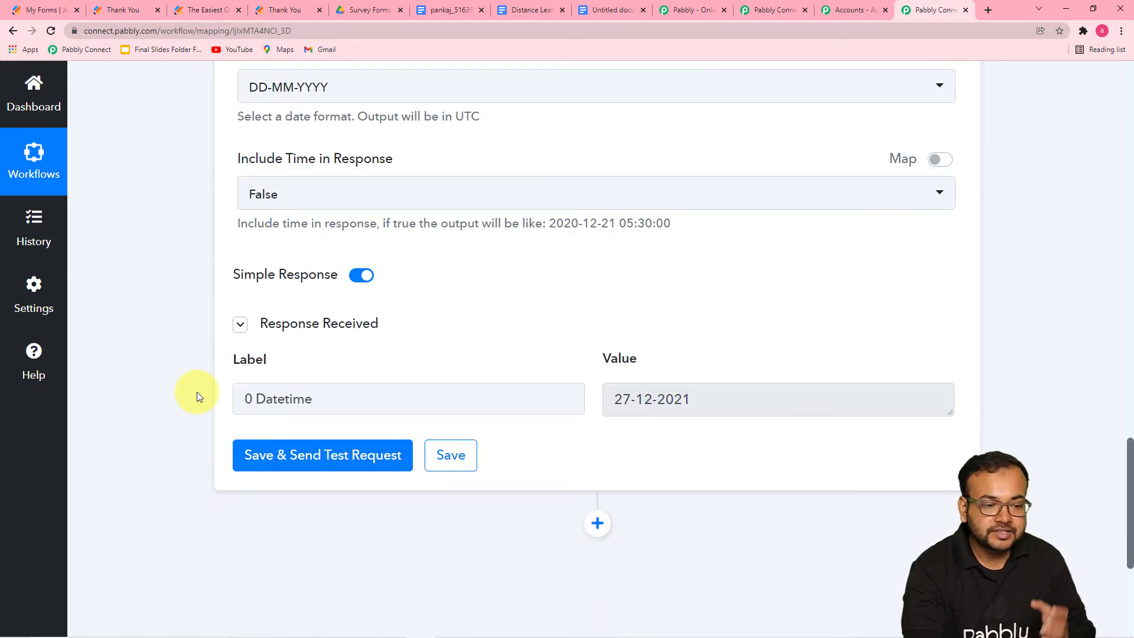
# - Add a third action step to the workflow using the Google Docs app, searching the apps for "goo"
pyautogui.scroll(-2, 197, 392)
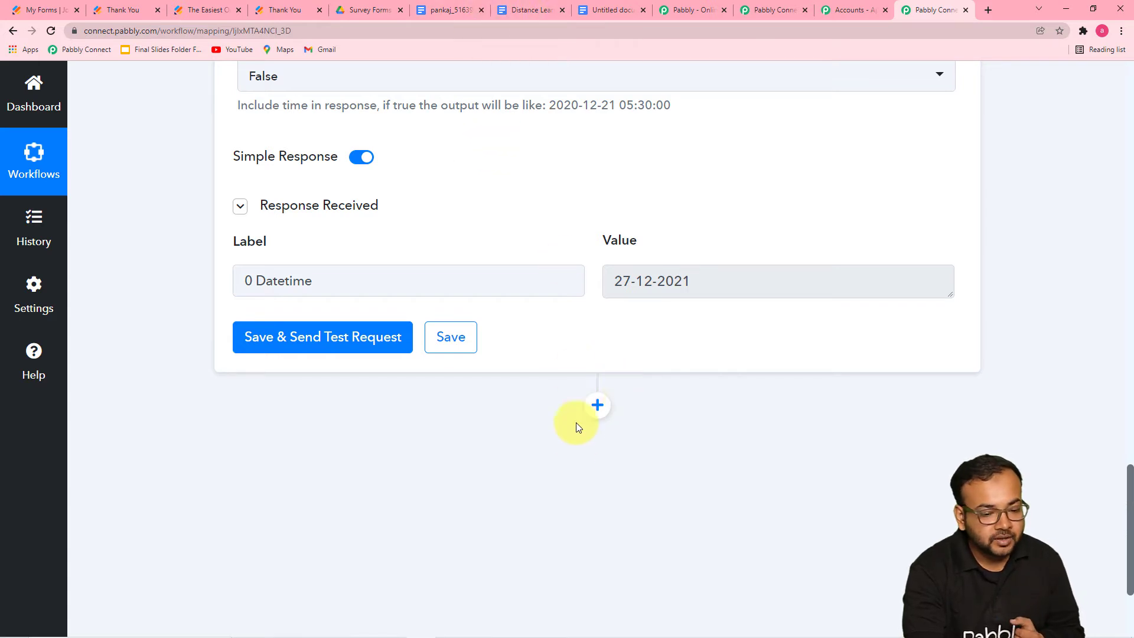
pyautogui.click(597, 409)
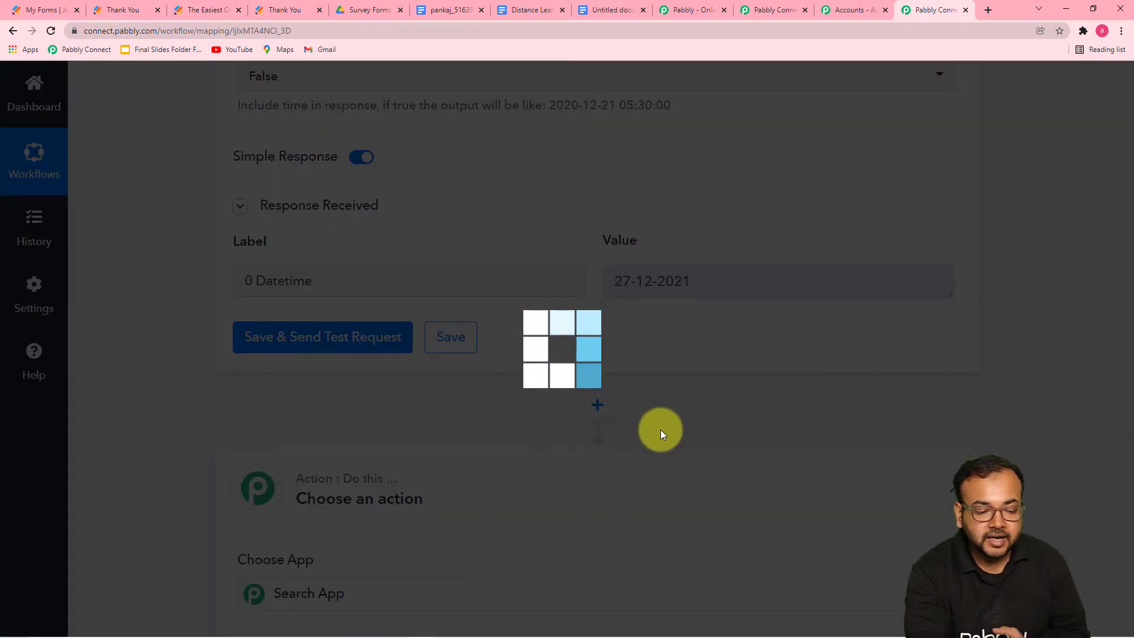
pyautogui.scroll(-6, 660, 431)
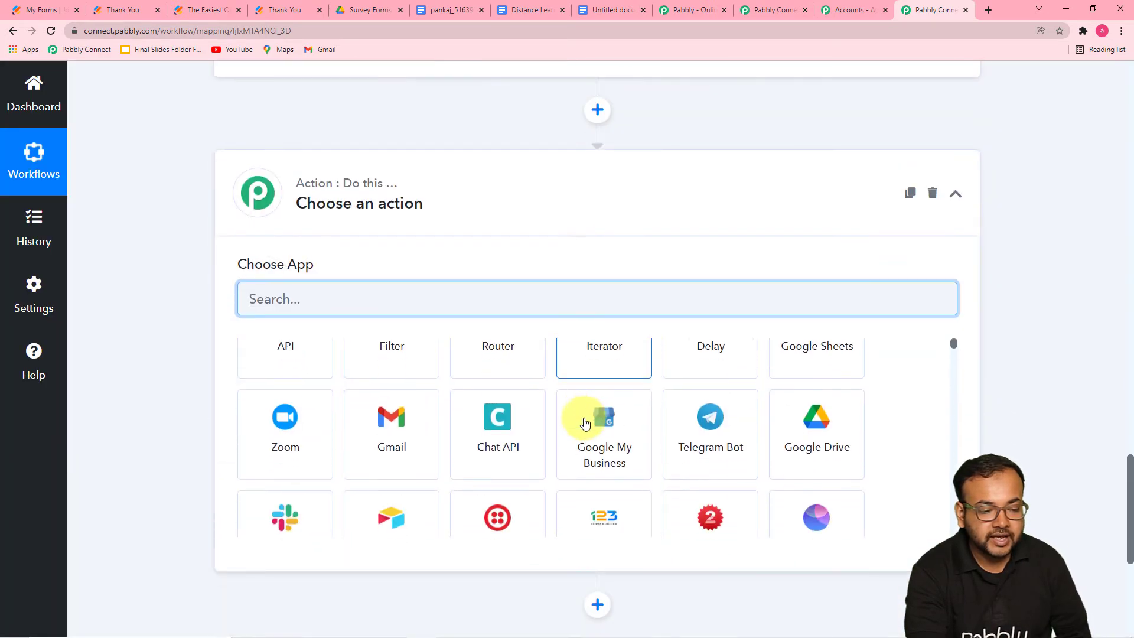
pyautogui.scroll(1, 456, 362)
pyautogui.write('goo')
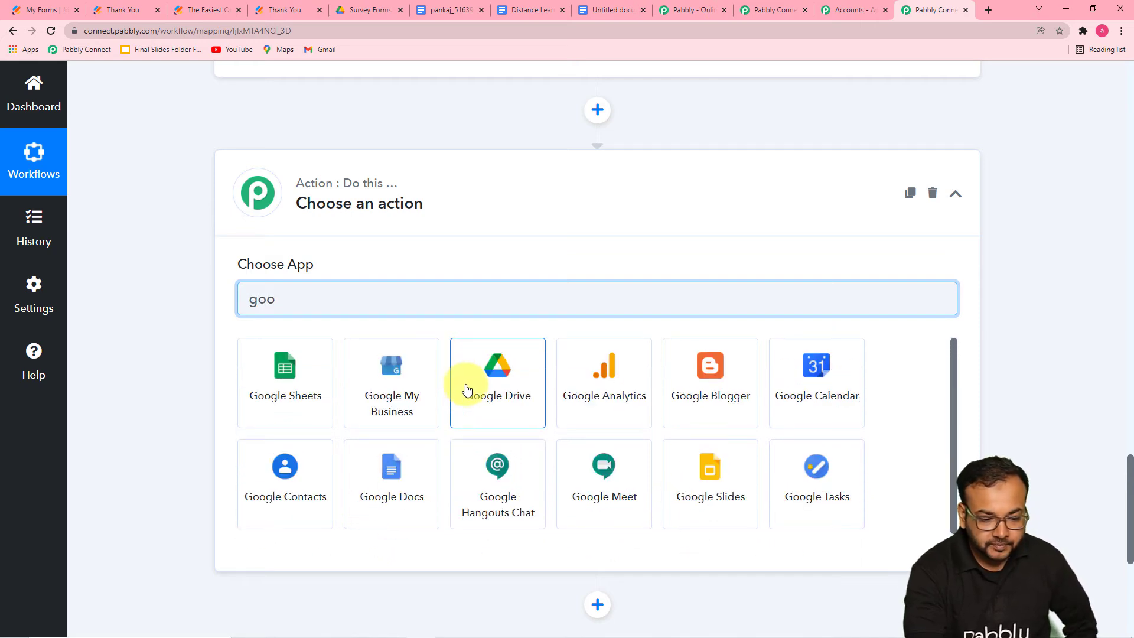
pyautogui.click(413, 495)
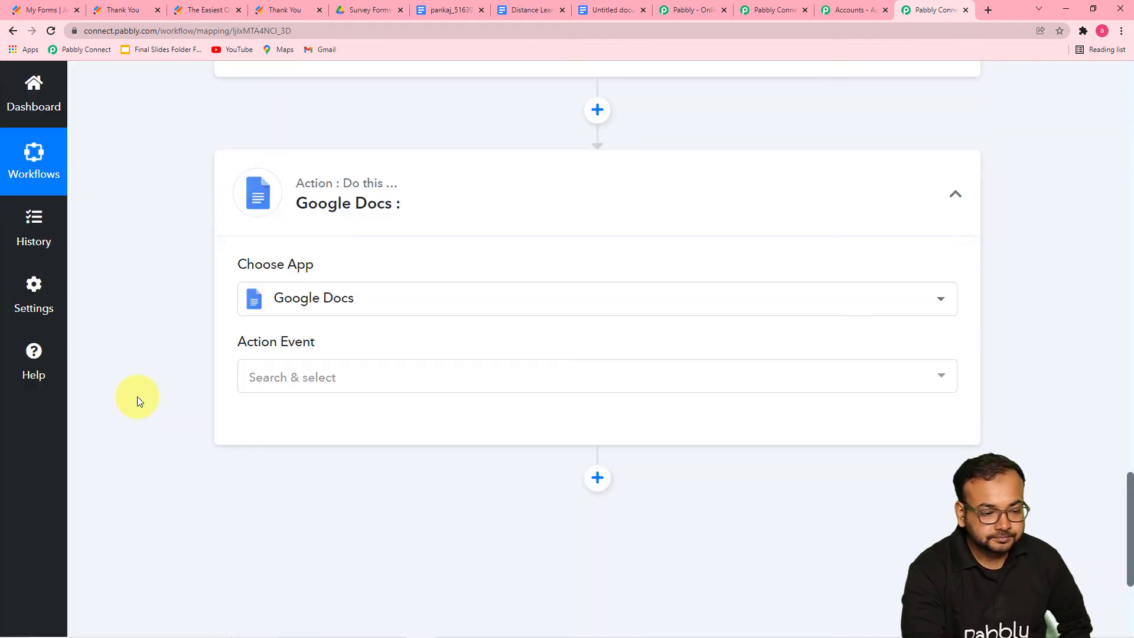
# - Set the Google Docs step's action event to Create Document from Template
pyautogui.scroll(-4, 139, 401)
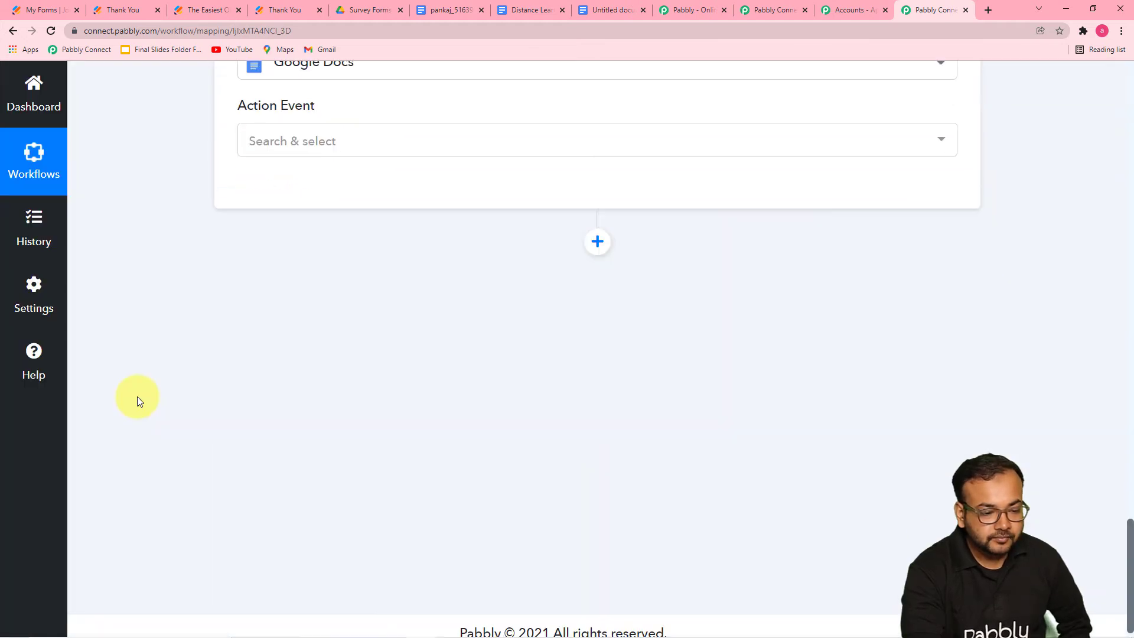
pyautogui.click(363, 143)
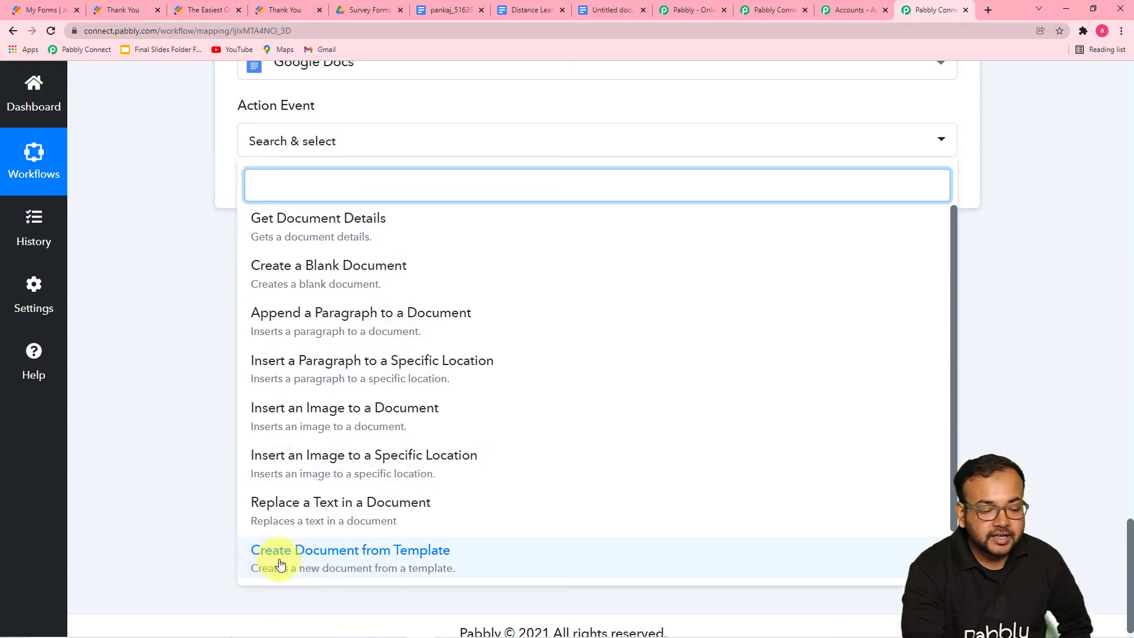
pyautogui.scroll(-2, 436, 554)
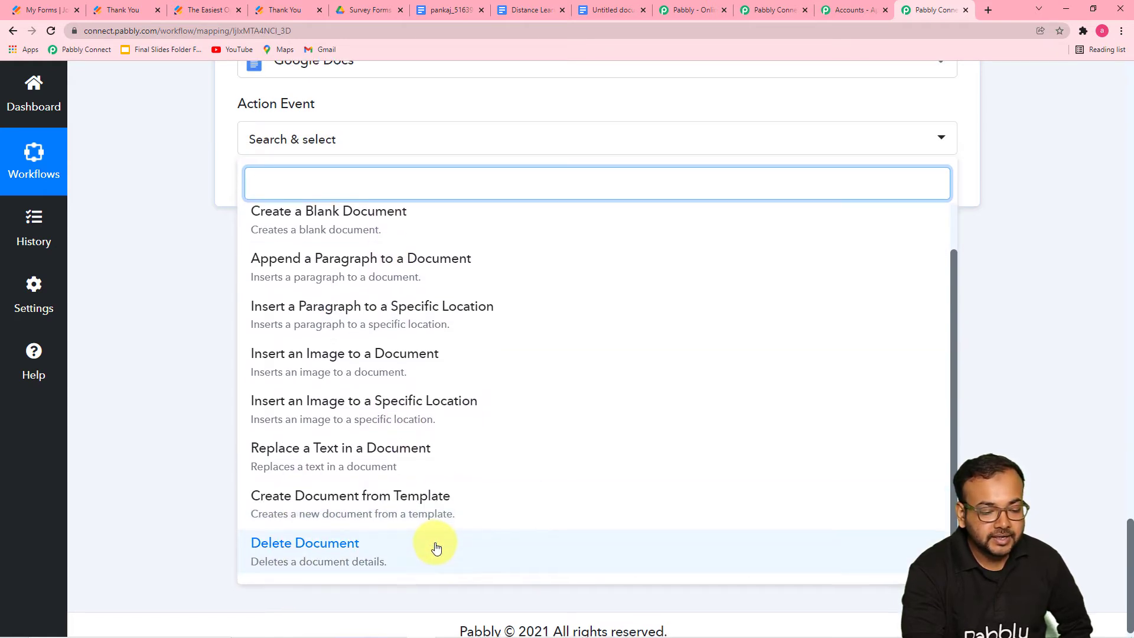
pyautogui.scroll(-1, 435, 547)
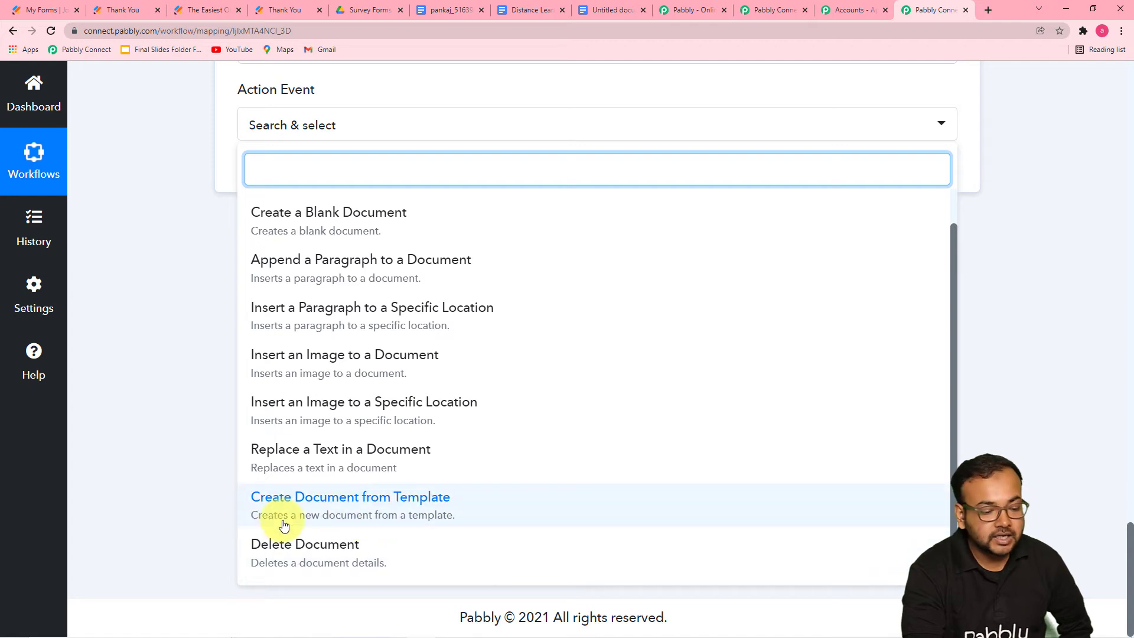
pyautogui.click(379, 501)
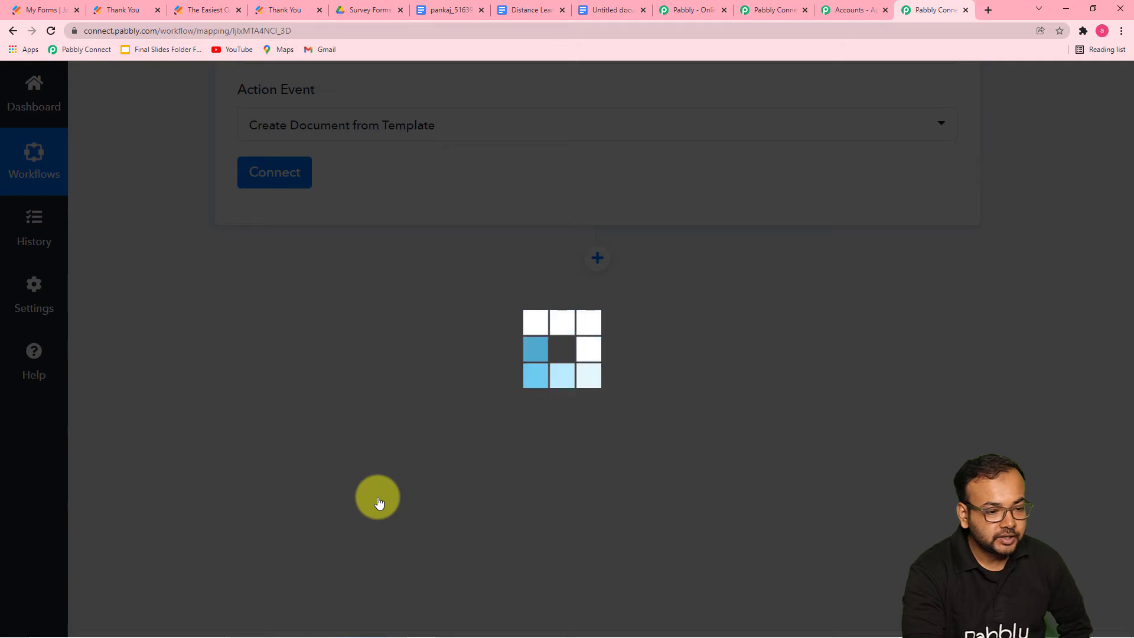
# - Add a new Google Docs connection for the step, authorizing Pabbly Connect Drive with the second listed Google account
pyautogui.scroll(3, 378, 498)
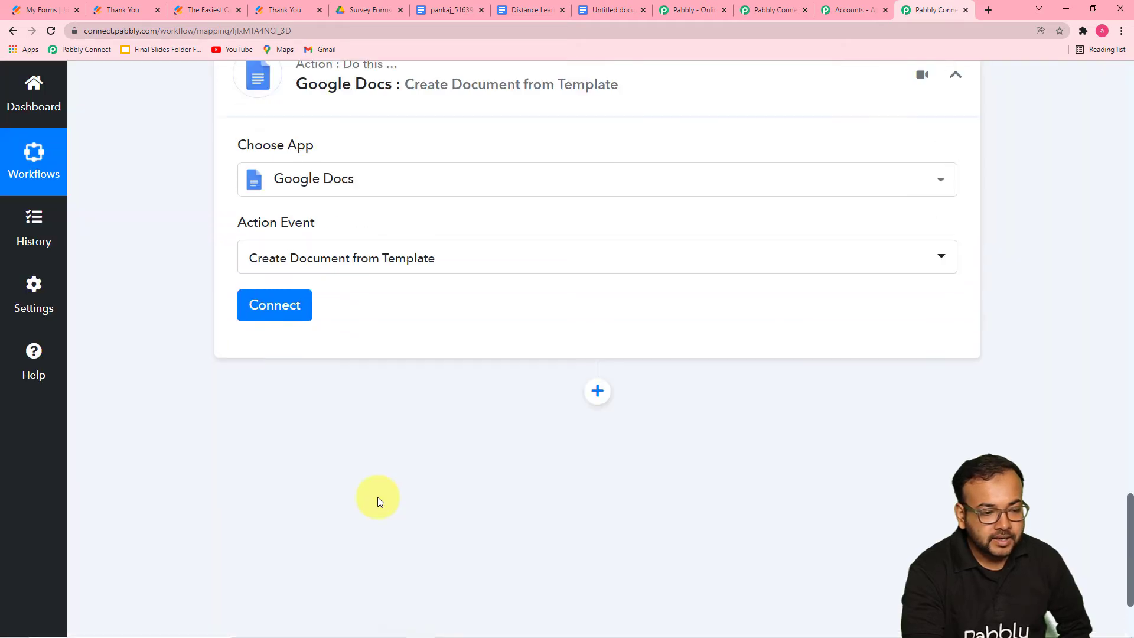
pyautogui.click(288, 355)
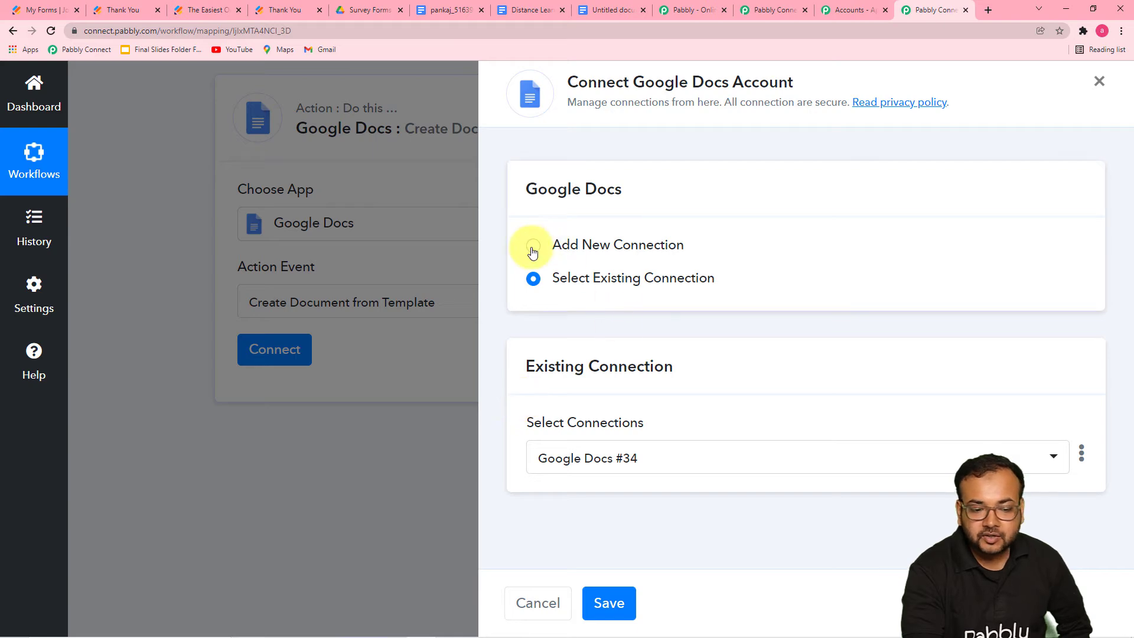
pyautogui.click(533, 252)
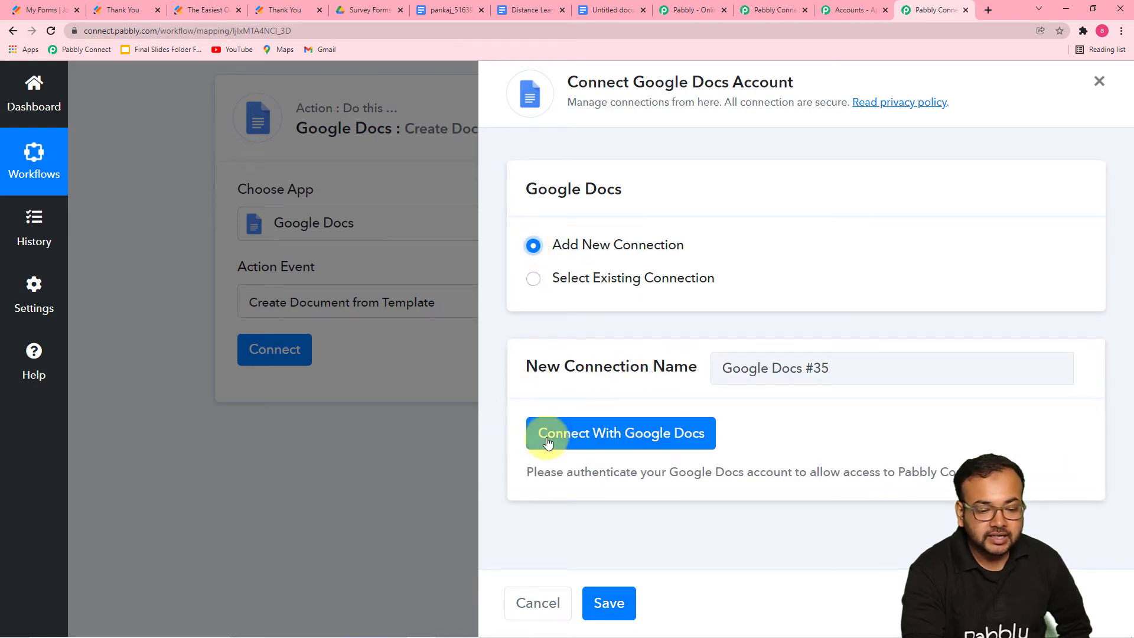
pyautogui.click(598, 434)
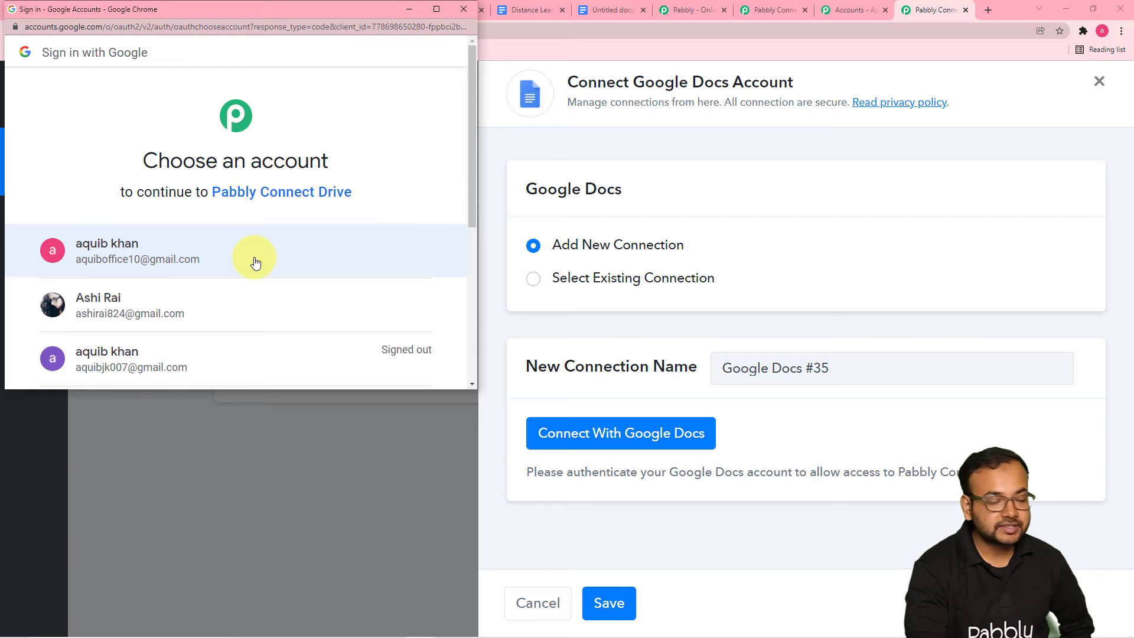
pyautogui.scroll(-2, 255, 262)
pyautogui.click(197, 190)
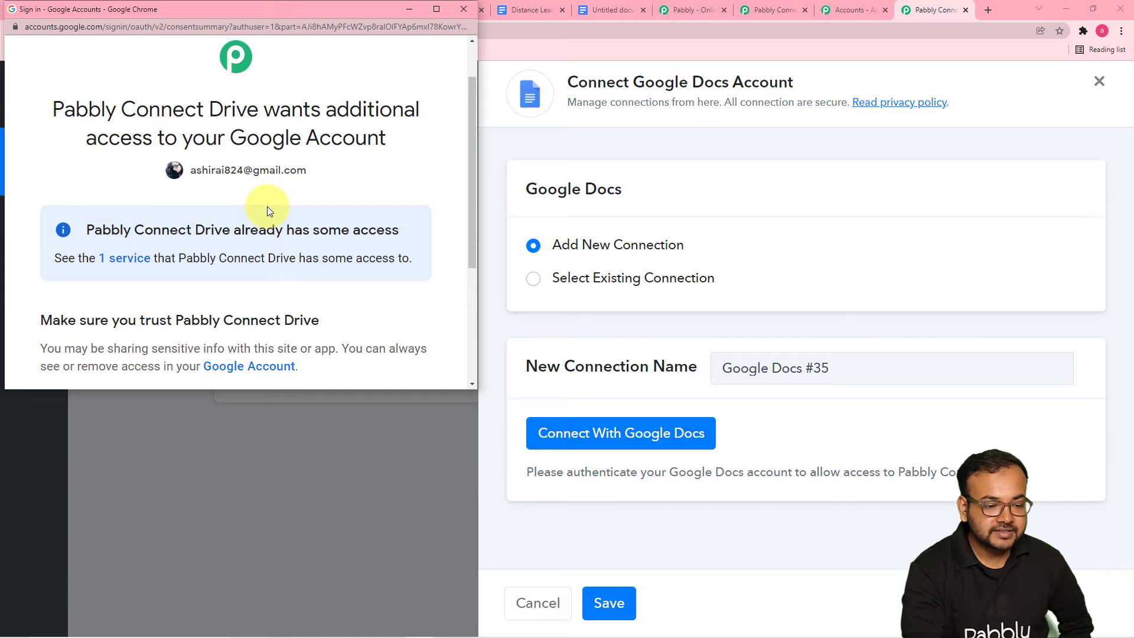
pyautogui.scroll(-2, 268, 210)
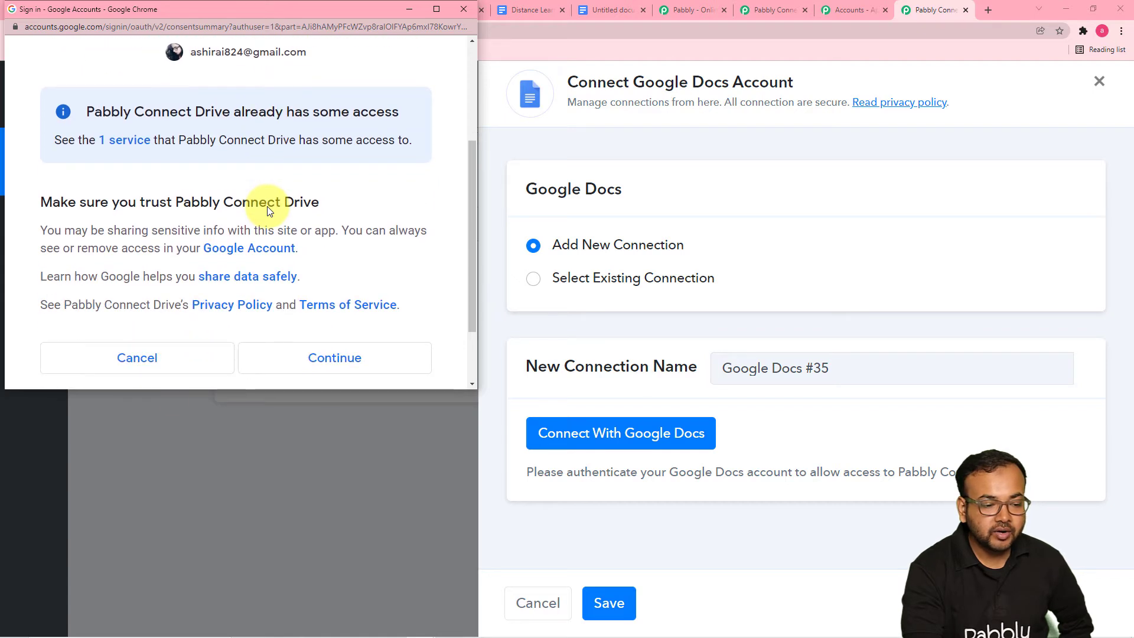
pyautogui.click(305, 360)
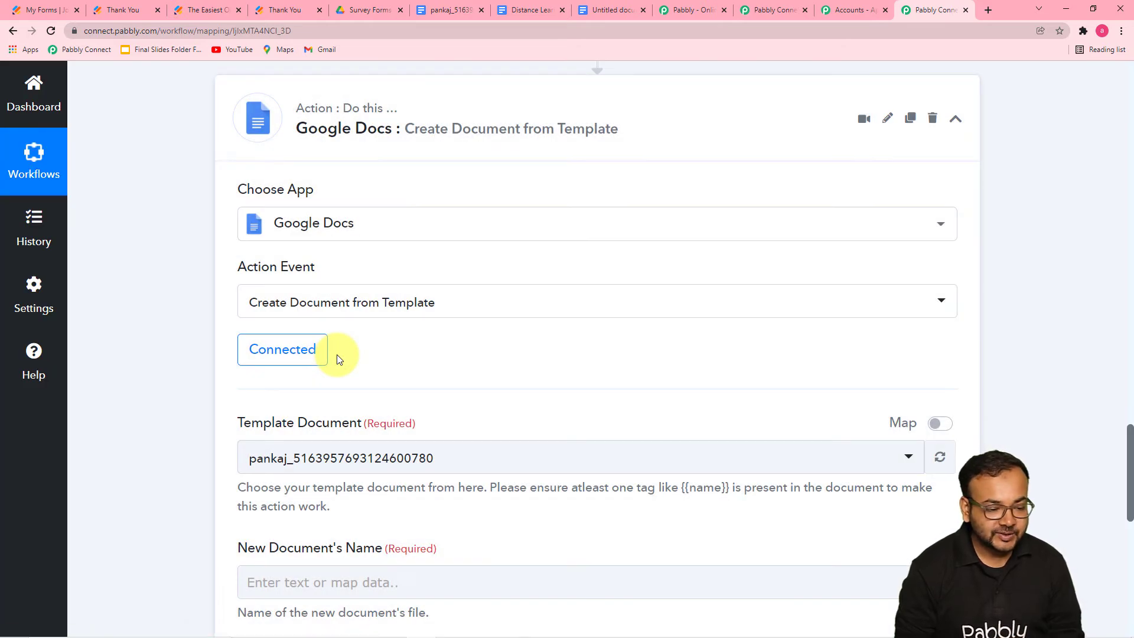
# - Check the template's title in Google Docs and set the step's template document to Distance Learning Survey Template, searching for "di"
pyautogui.scroll(-3, 352, 389)
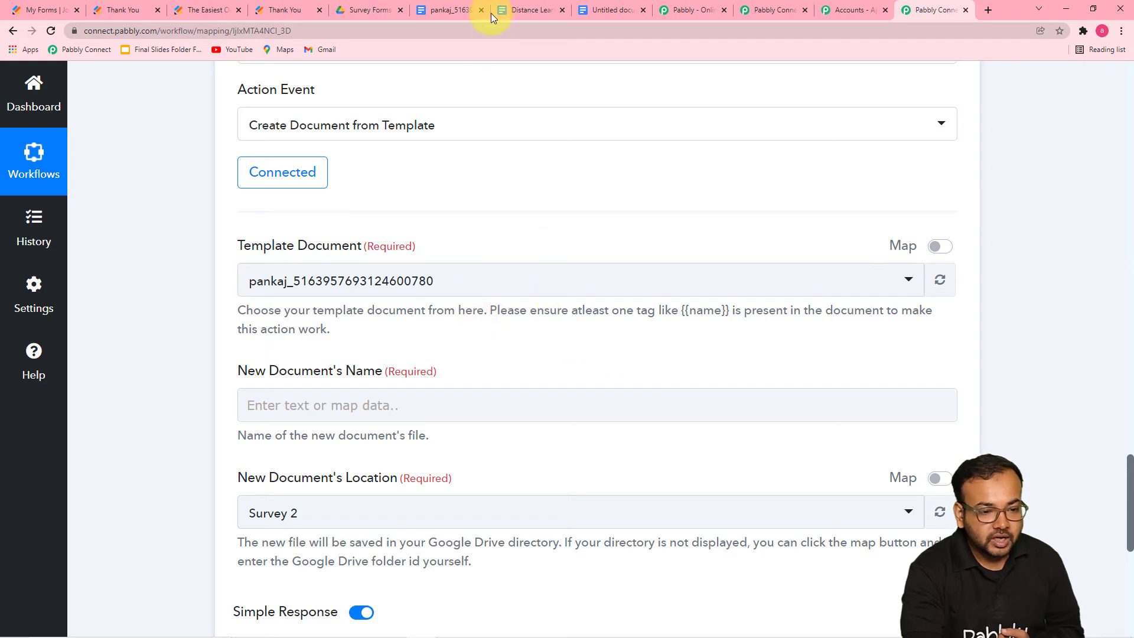
pyautogui.click(521, 11)
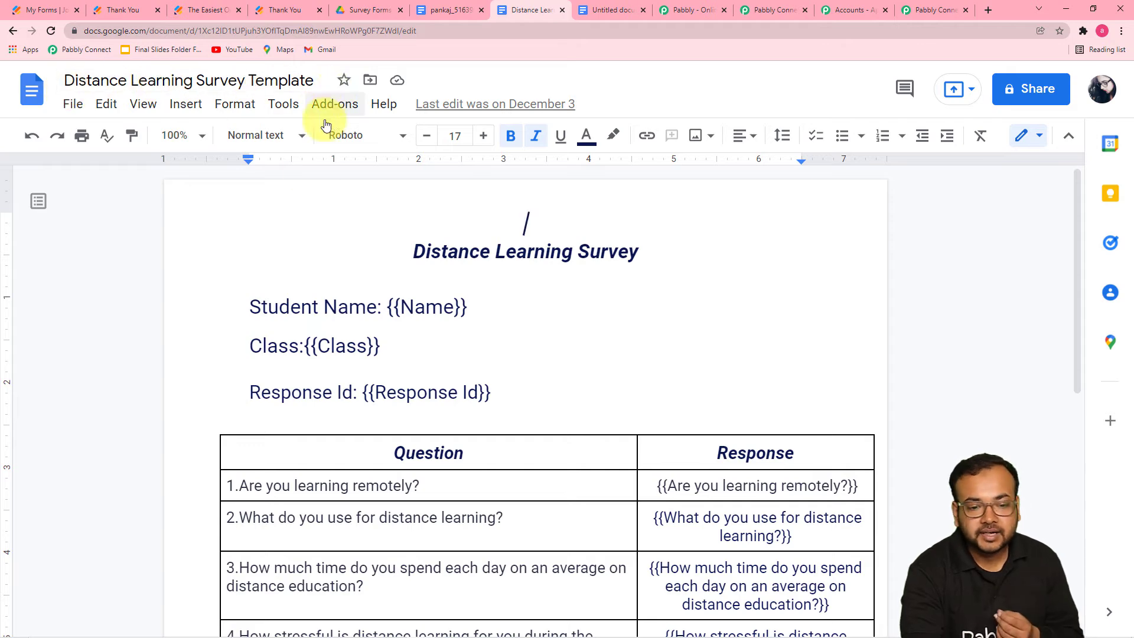
pyautogui.click(916, 11)
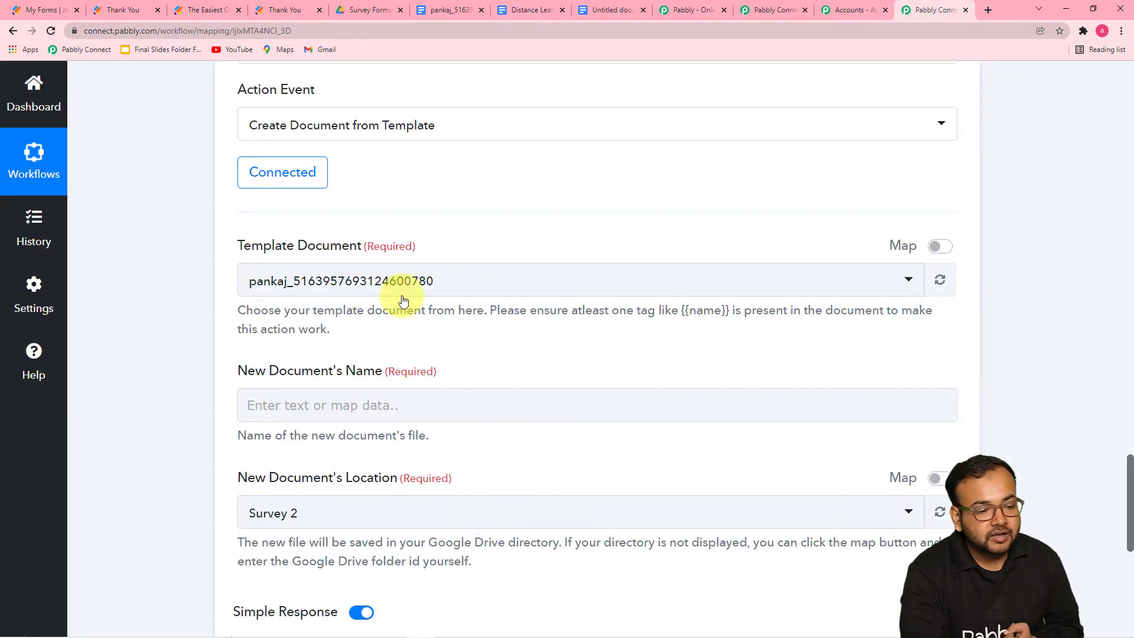
pyautogui.click(480, 277)
pyautogui.scroll(-1, 455, 423)
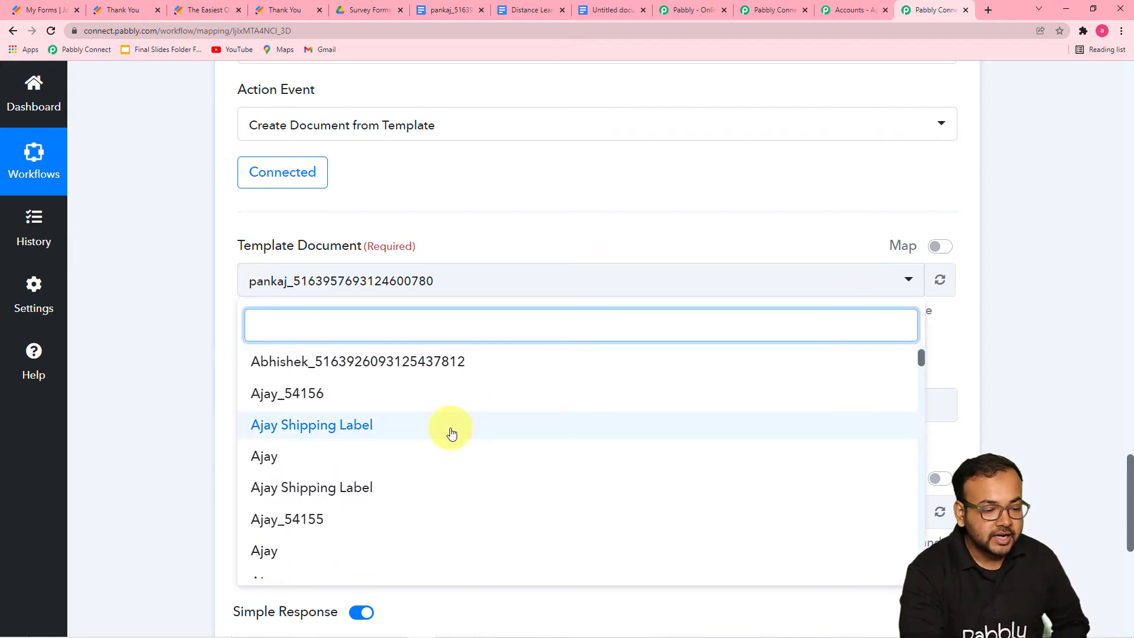
pyautogui.write('di')
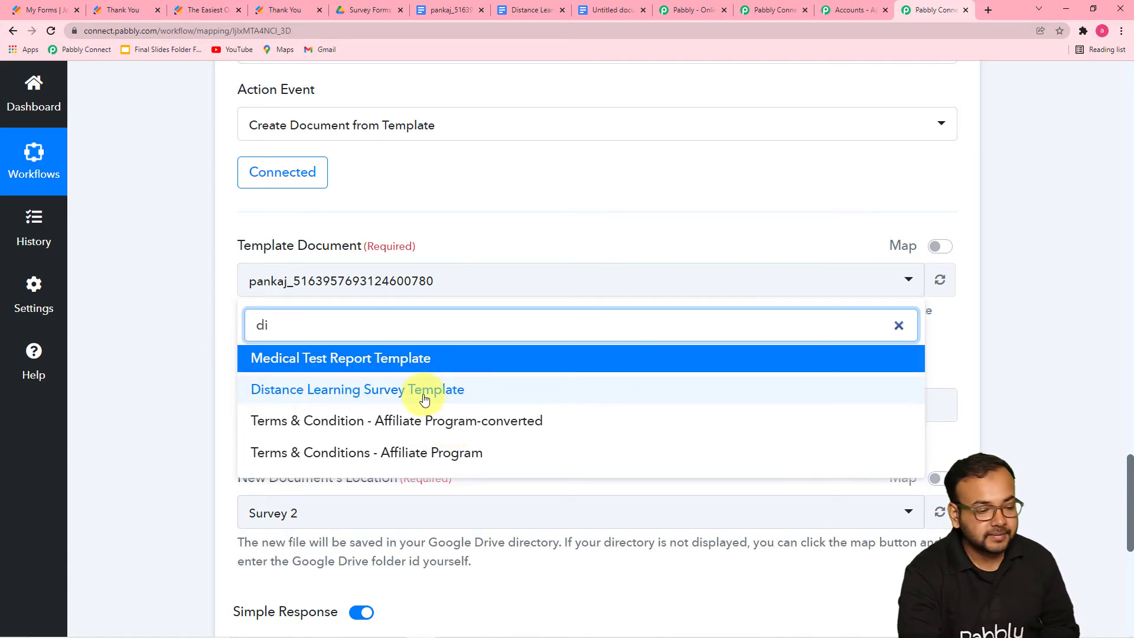
pyautogui.click(423, 391)
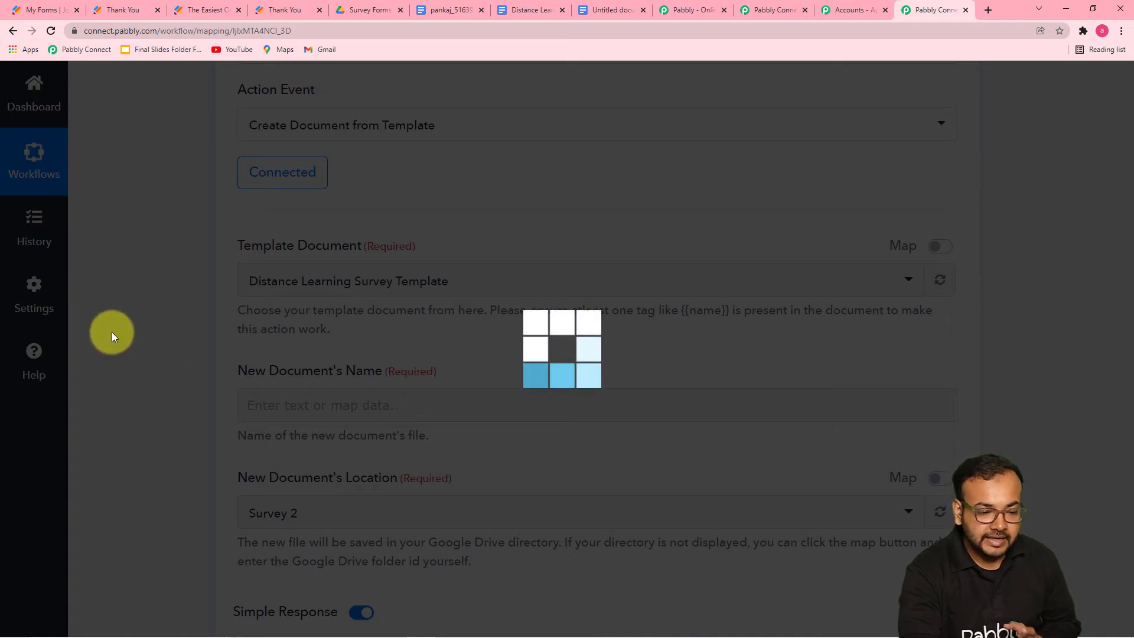
pyautogui.scroll(-5, 115, 332)
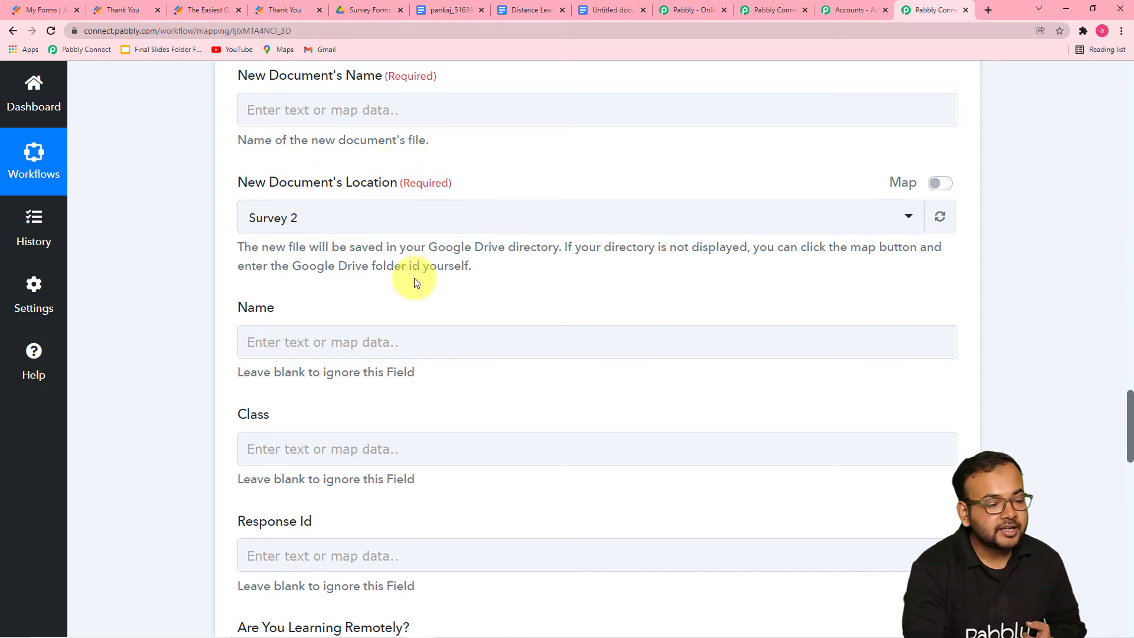
pyautogui.scroll(-3, 413, 278)
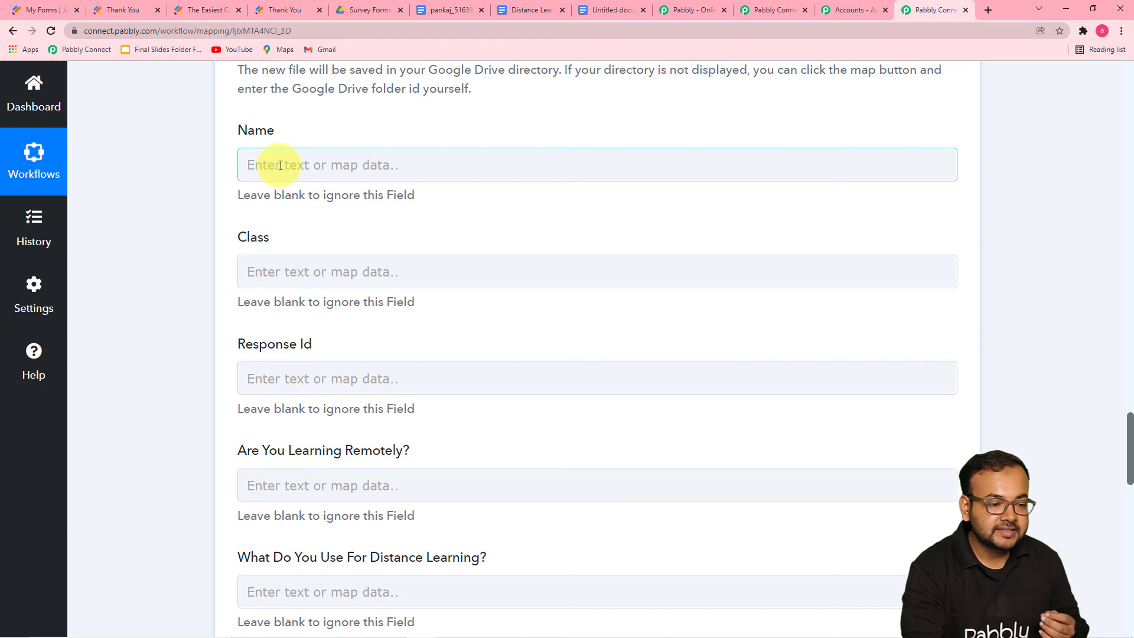
# - Review the Google Docs step's template fields and the responses received from the JotForm and Date/Time Formatter steps
pyautogui.scroll(-2, 291, 458)
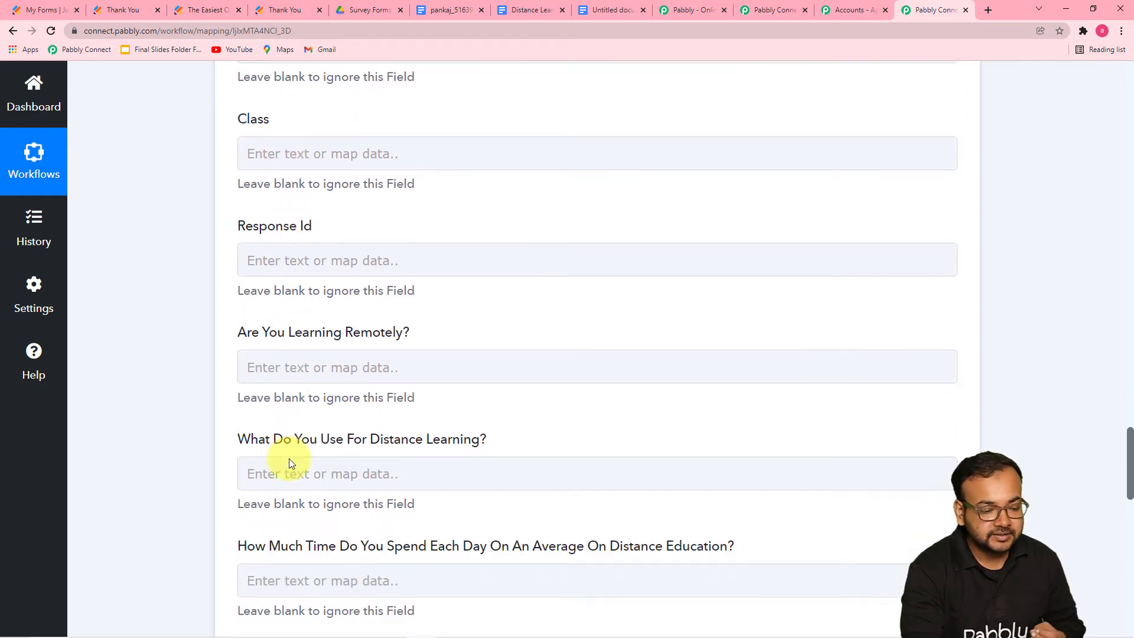
pyautogui.scroll(8, 308, 340)
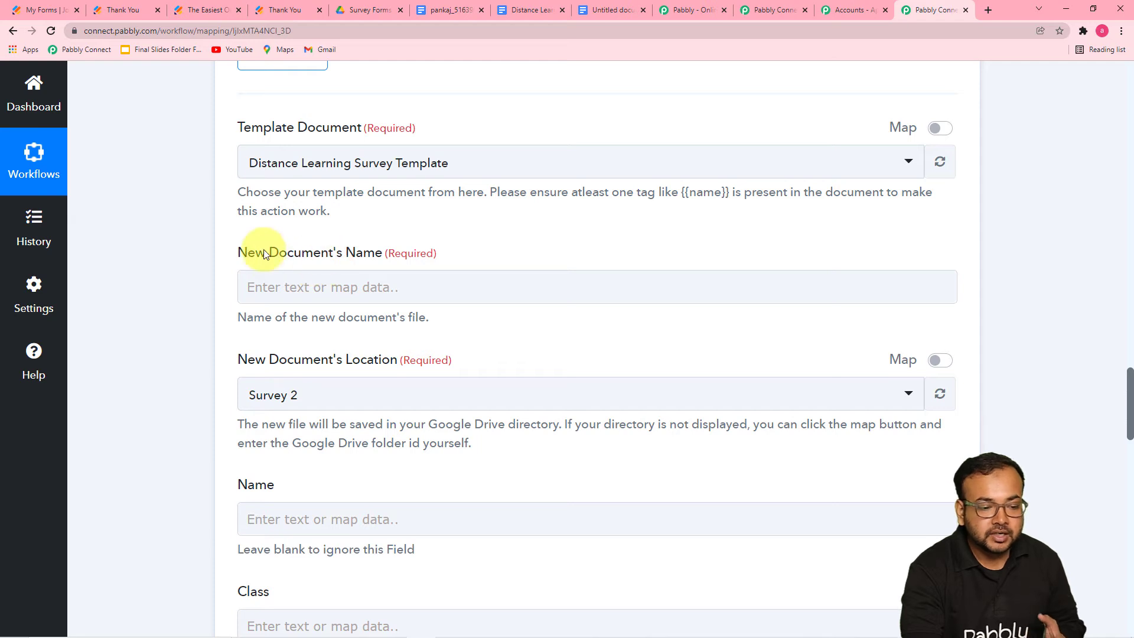
pyautogui.click(383, 281)
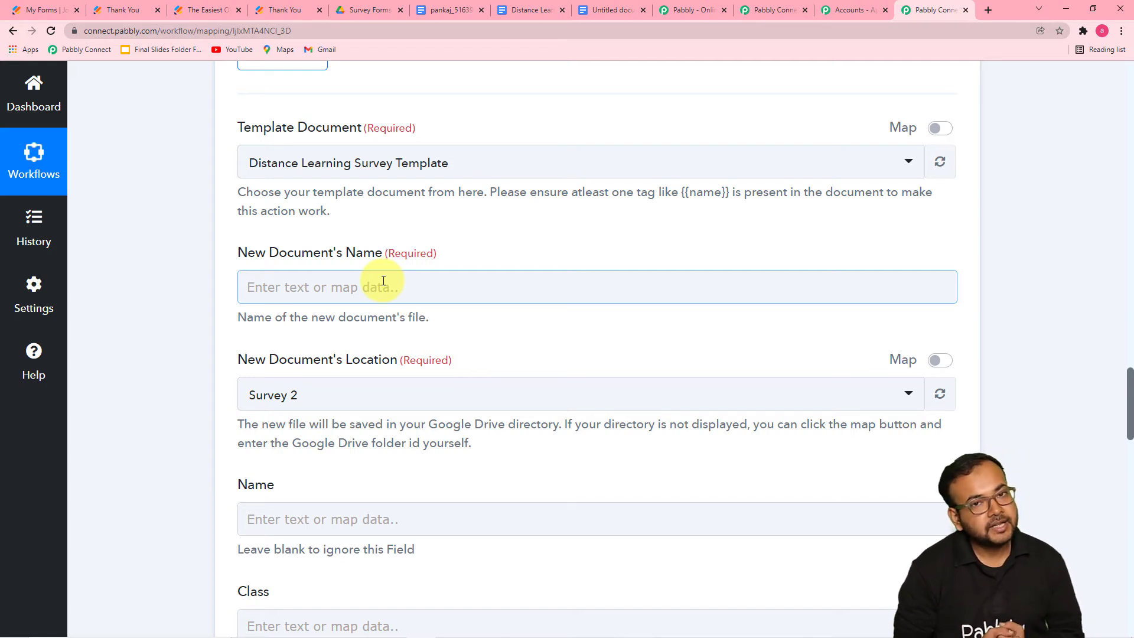
pyautogui.scroll(10, 383, 281)
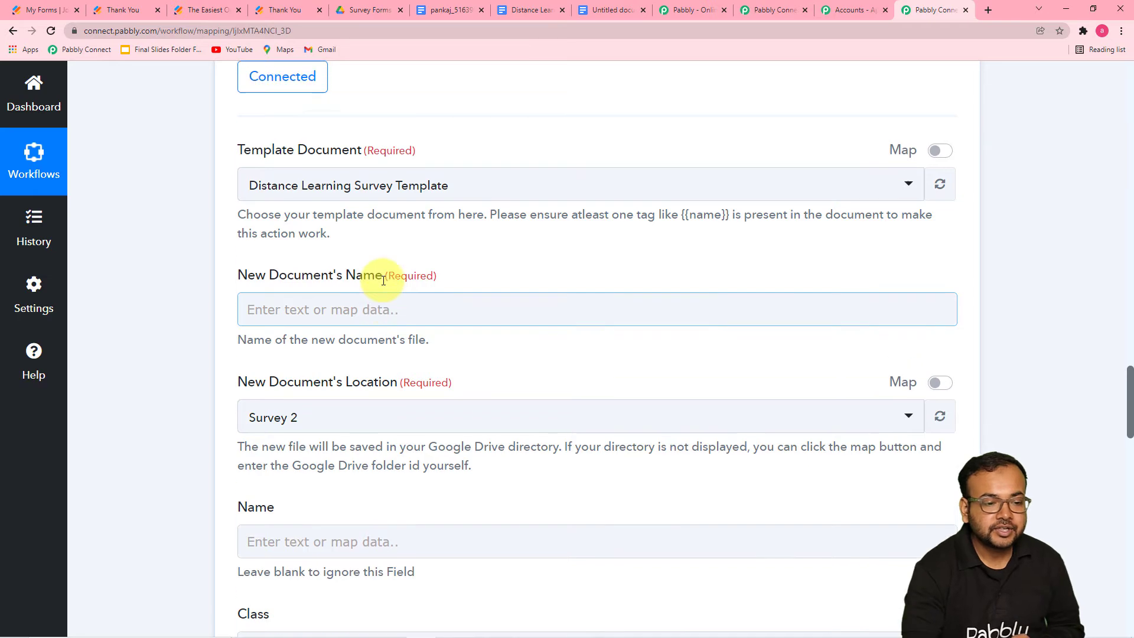
pyautogui.scroll(15, 381, 279)
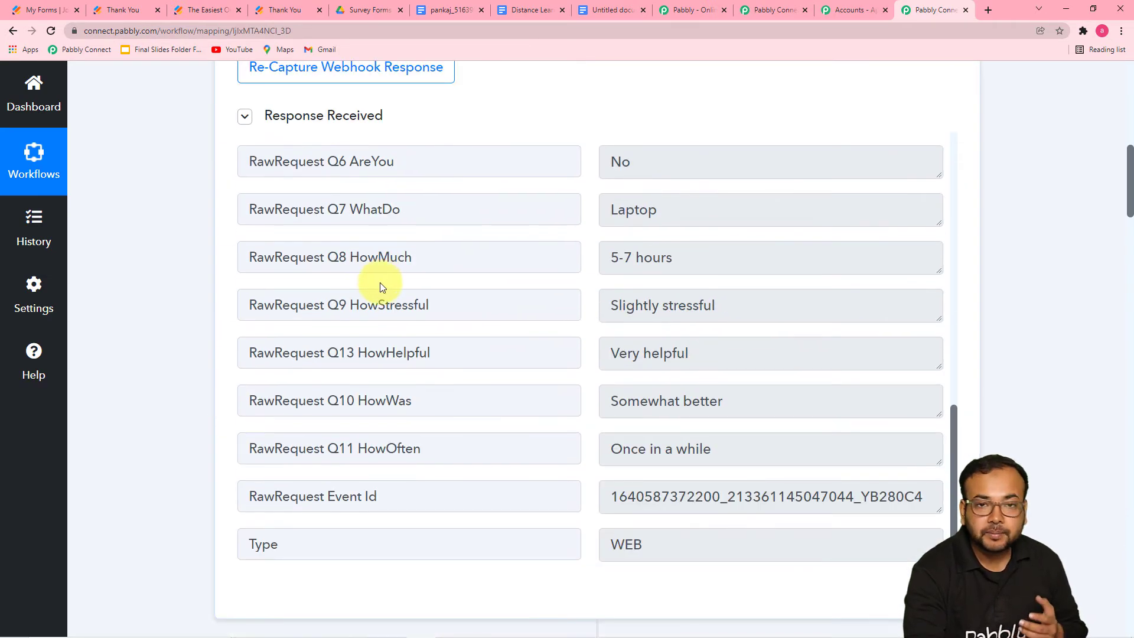
pyautogui.scroll(-5, 200, 249)
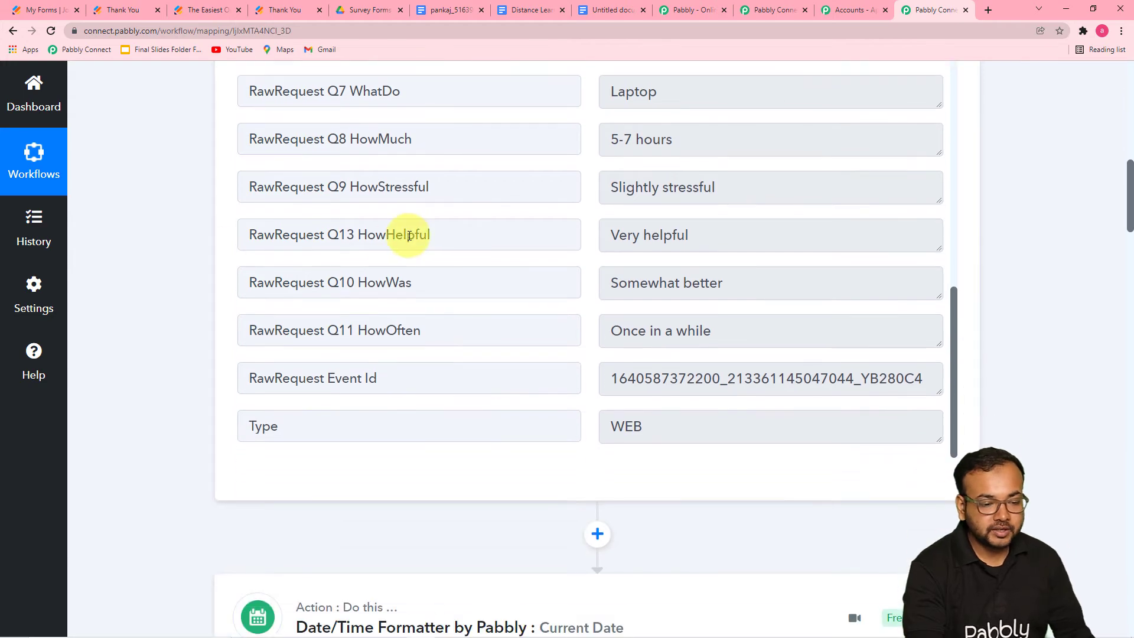
pyautogui.scroll(7, 410, 233)
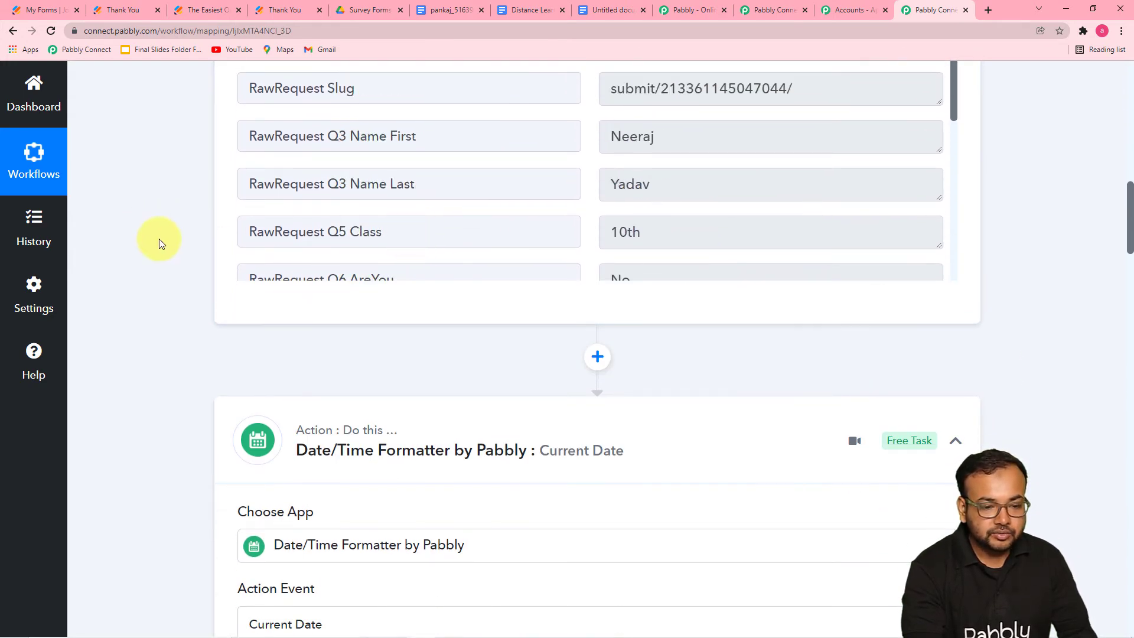
pyautogui.scroll(-6, 158, 239)
pyautogui.scroll(-9, 158, 238)
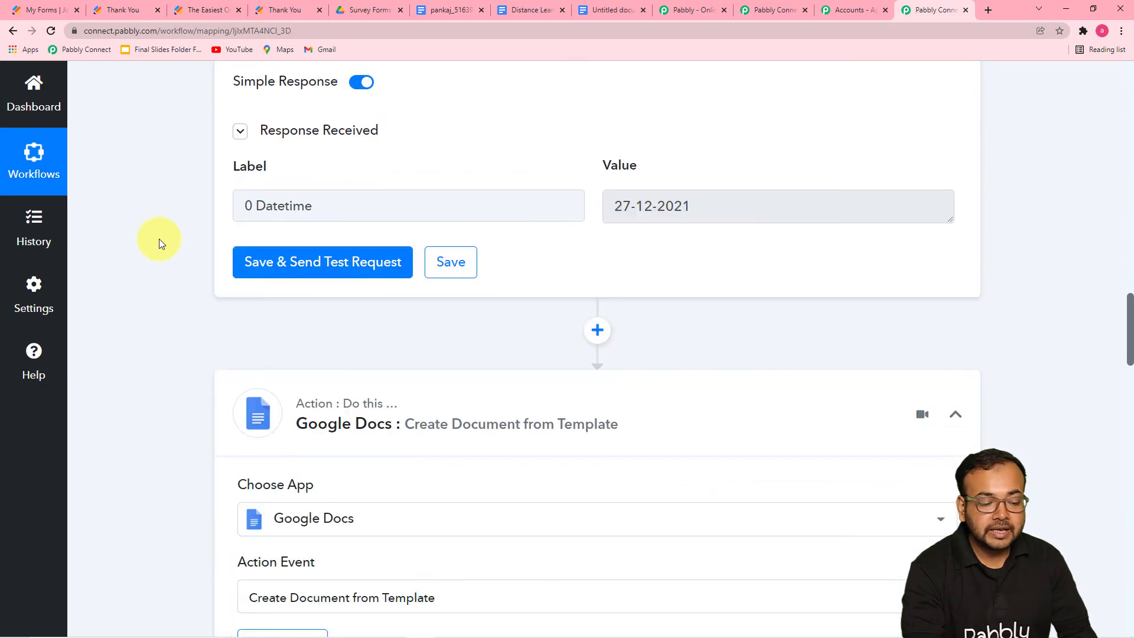
pyautogui.scroll(-10, 158, 238)
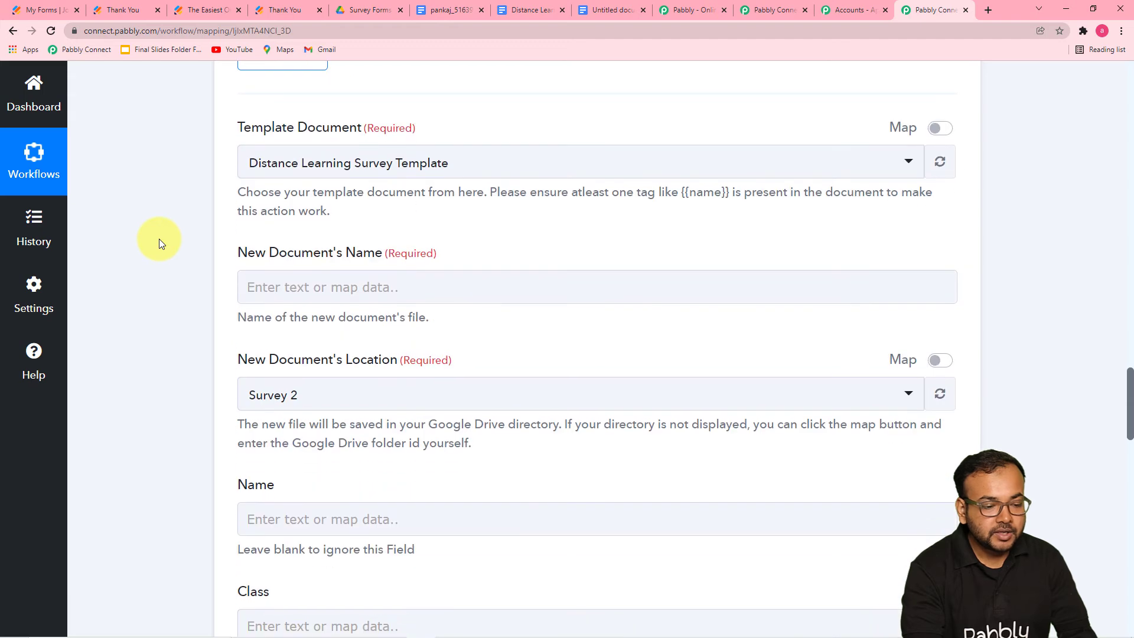
# - Map the JotForm response's RawRequest Q3 Name First value into the new document's name
pyautogui.scroll(-3, 158, 239)
pyautogui.click(401, 112)
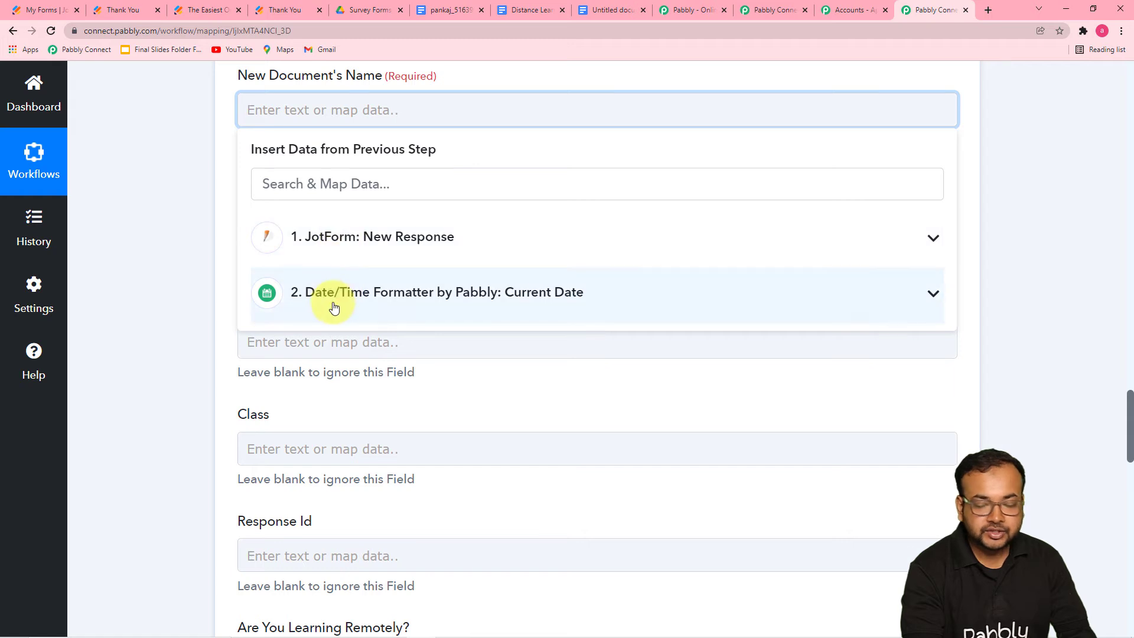
pyautogui.click(390, 255)
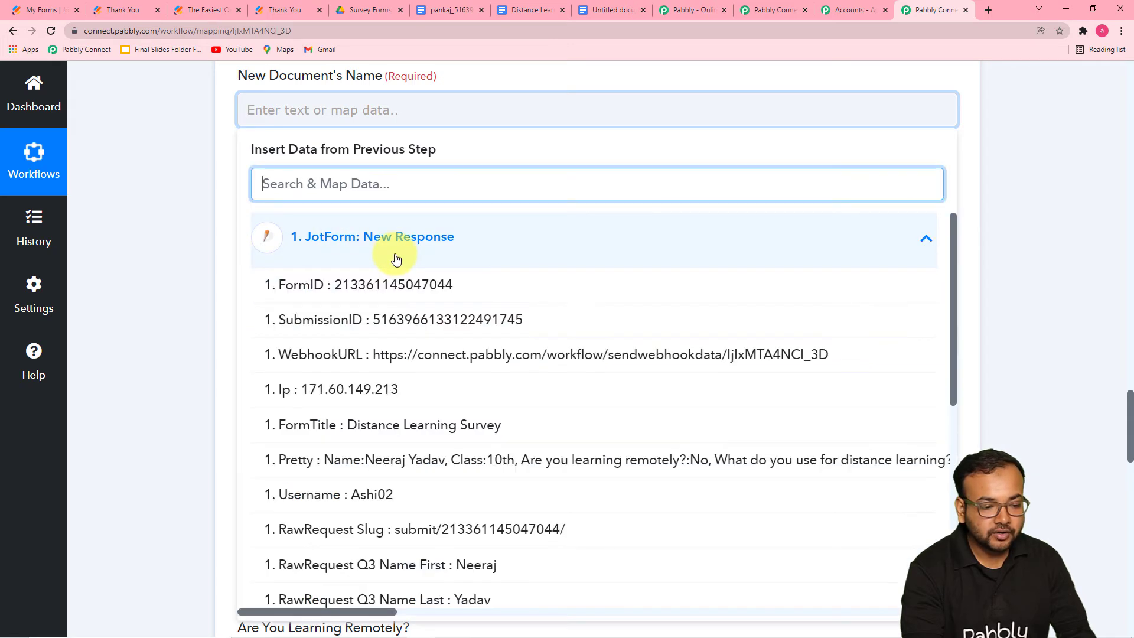
pyautogui.scroll(-2, 422, 419)
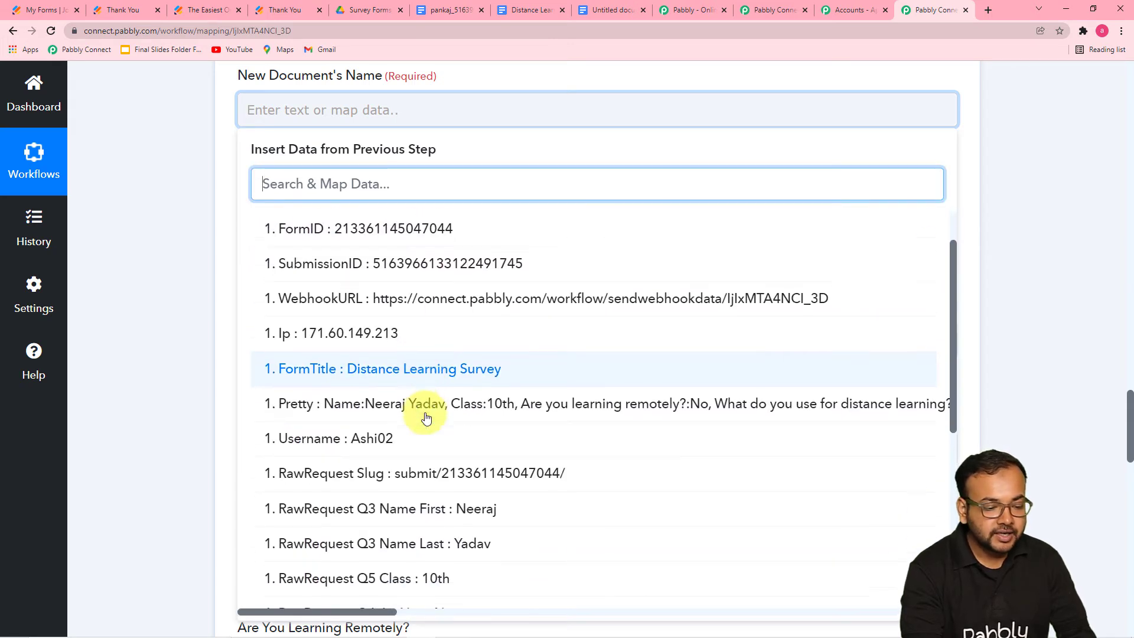
pyautogui.scroll(-2, 407, 413)
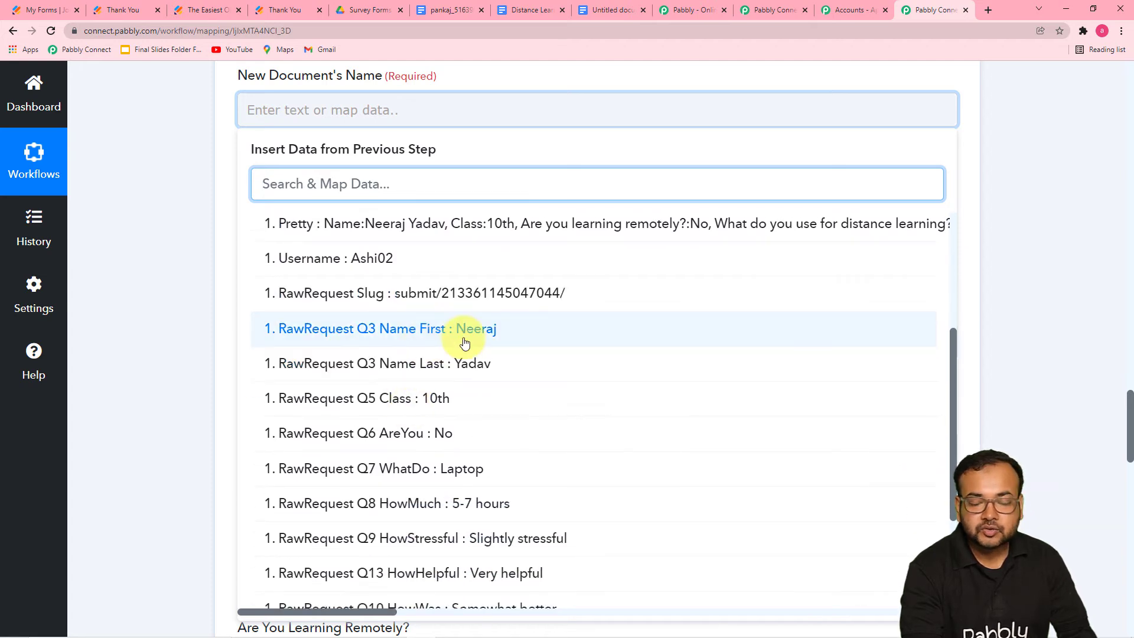
pyautogui.click(465, 343)
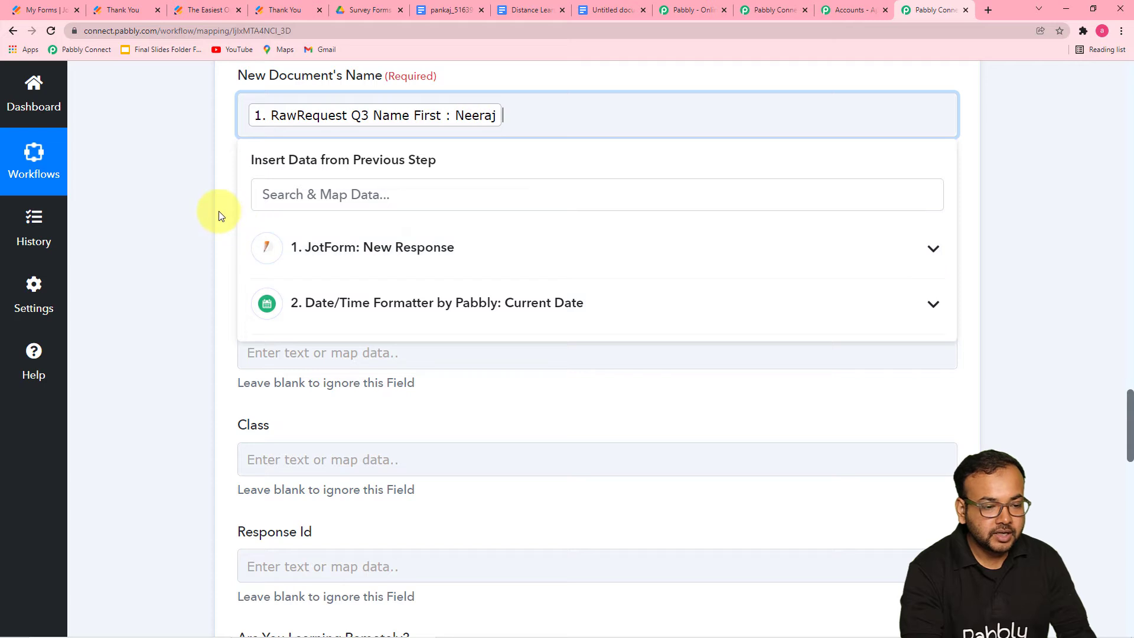
pyautogui.click(219, 215)
# - Append an underscore and the mapped JotForm FormID value to the new document's name
pyautogui.scroll(1, 219, 215)
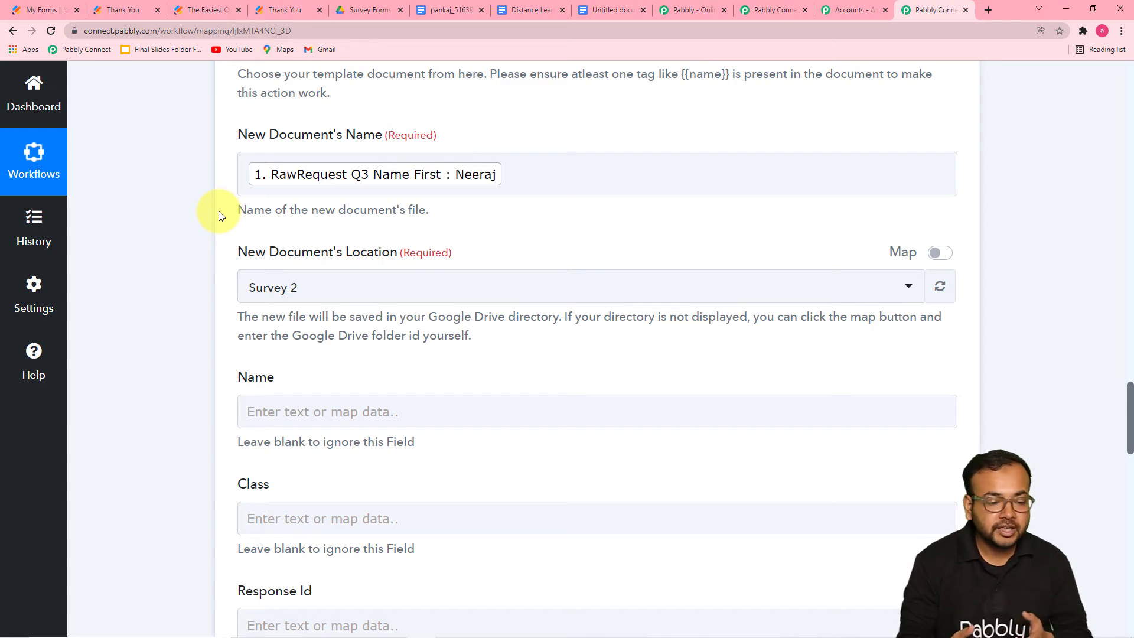
pyautogui.click(565, 173)
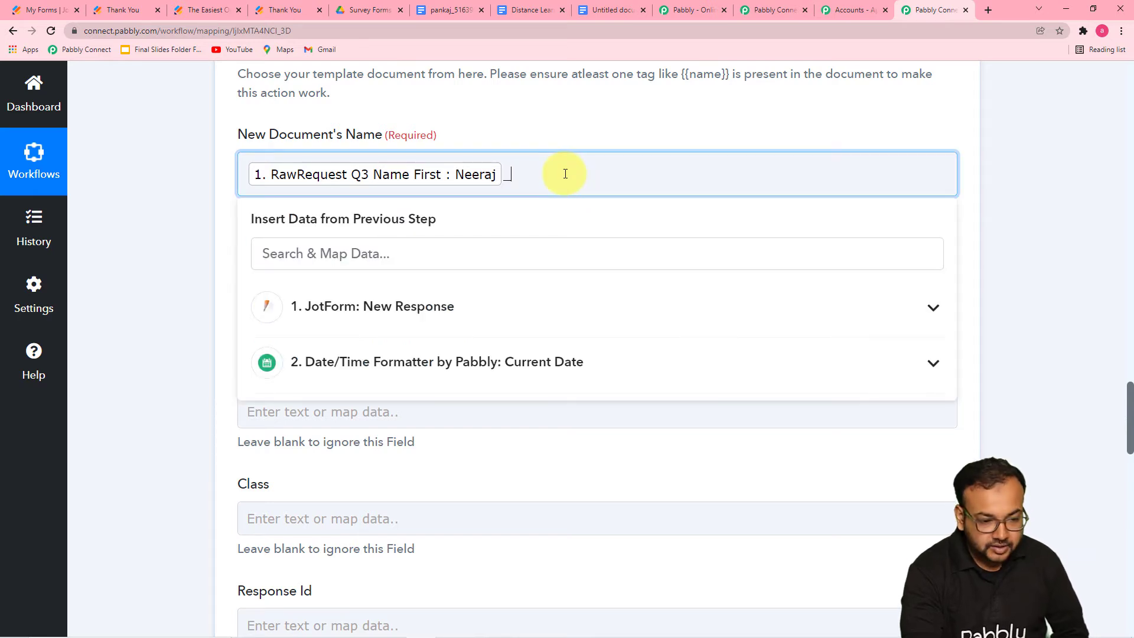
pyautogui.click(451, 318)
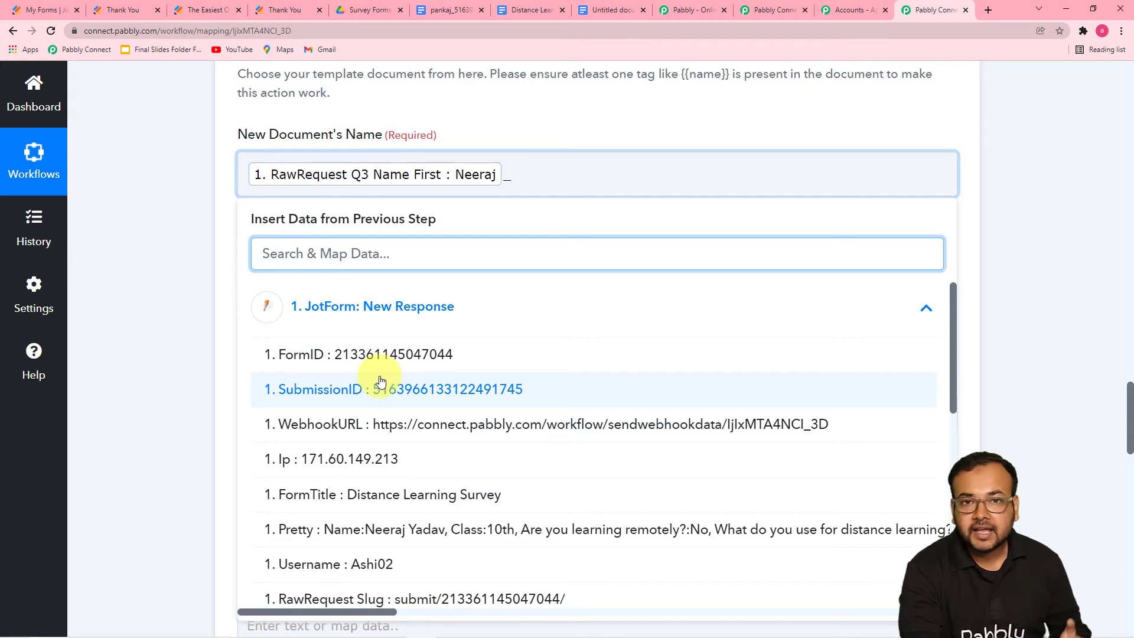
pyautogui.click(366, 354)
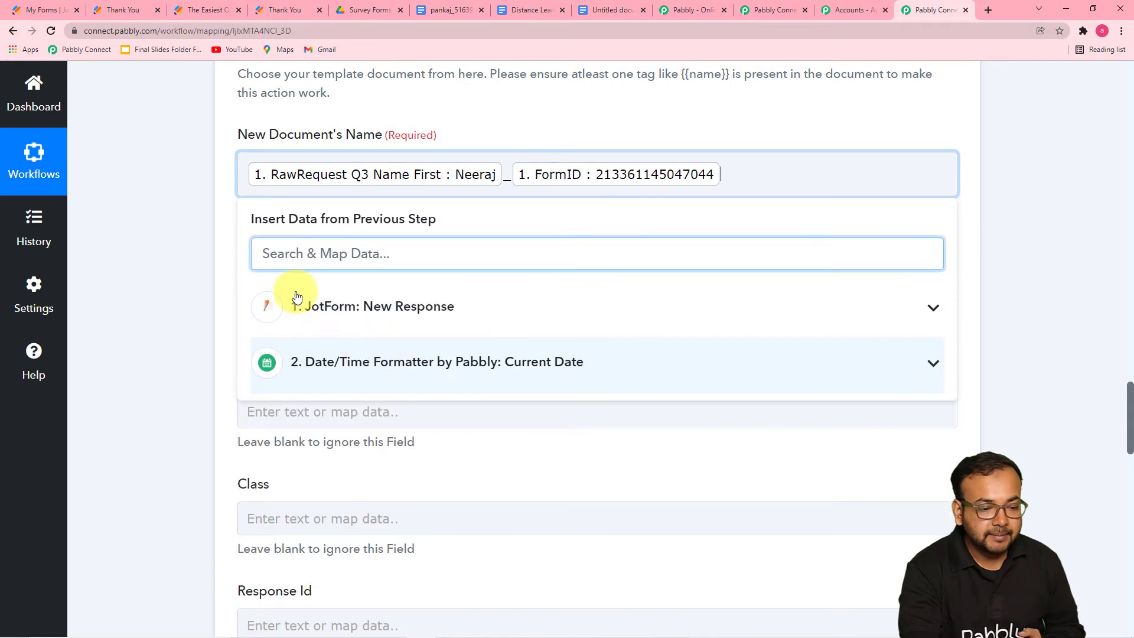
pyautogui.click(203, 249)
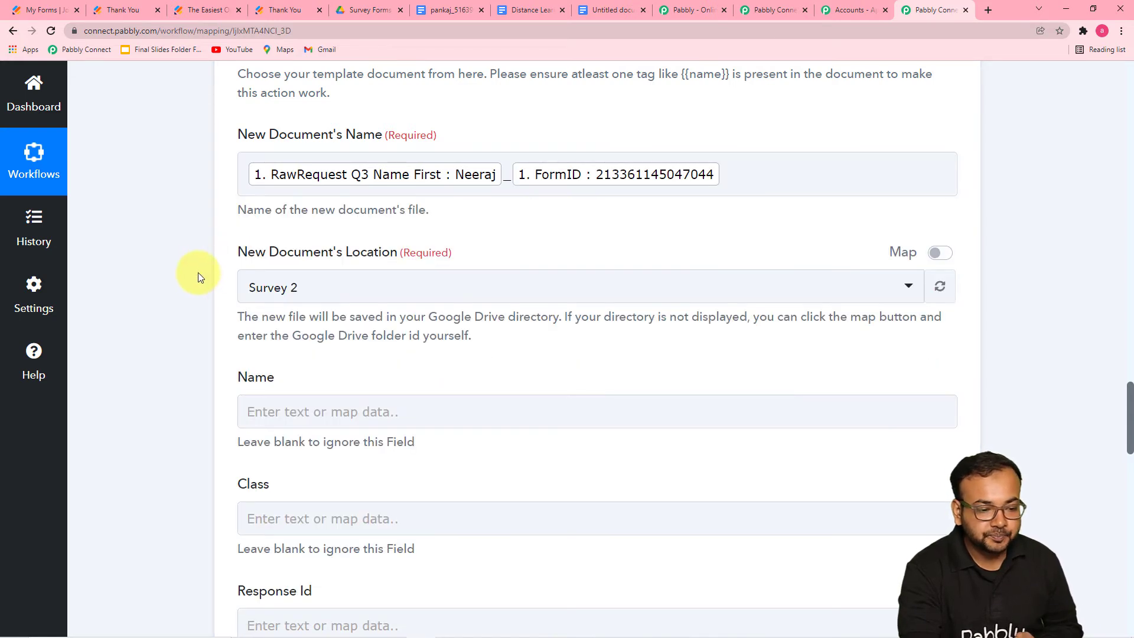
# - Switch to Google Drive, open the Survey 2 folder inside Survey Forms, and move that folder to the trash
pyautogui.scroll(-1, 198, 272)
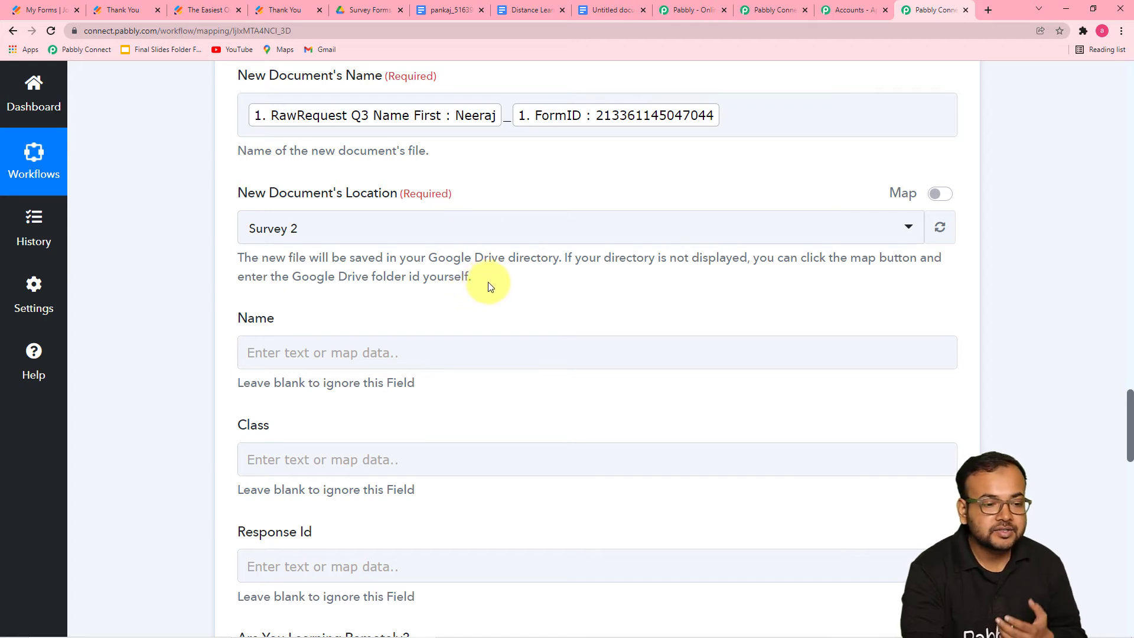
pyautogui.click(373, 13)
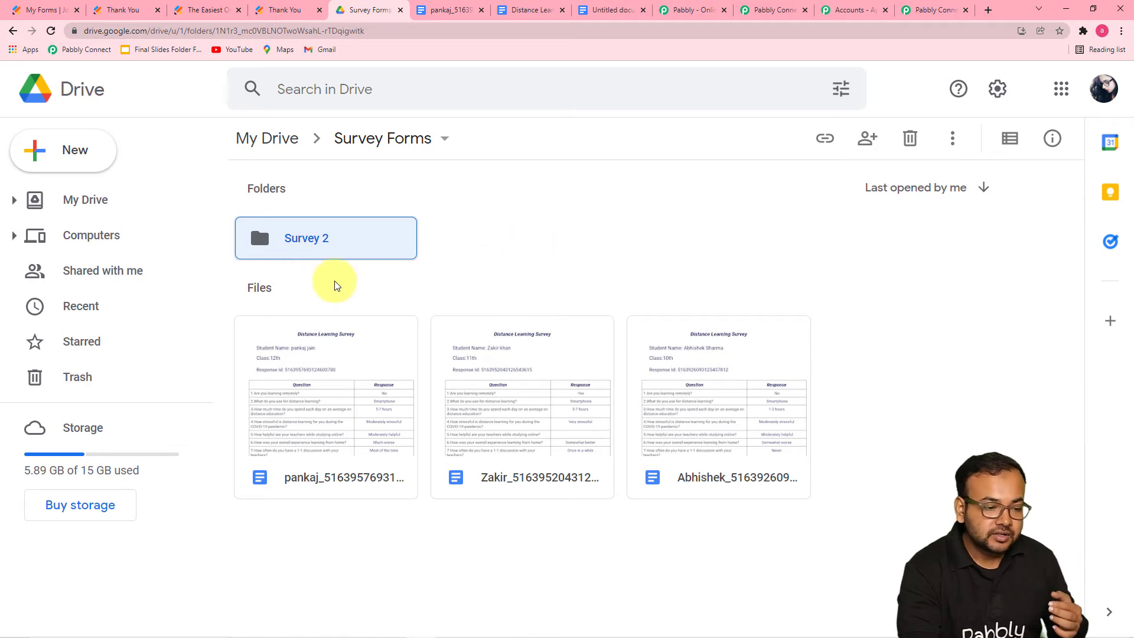
pyautogui.doubleClick(309, 247)
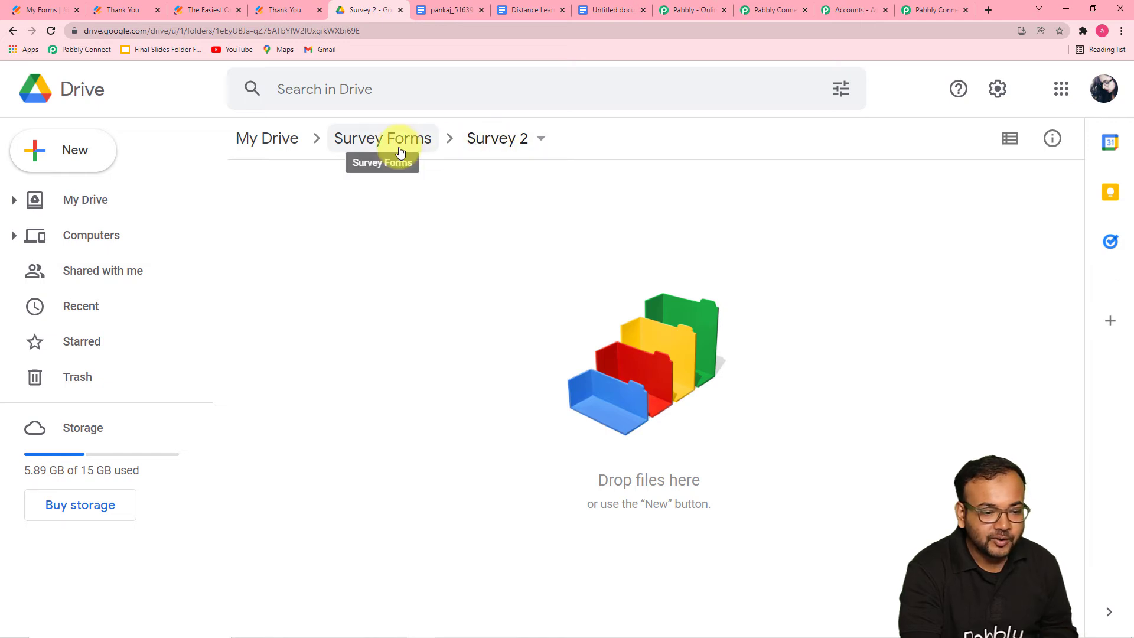
pyautogui.click(541, 142)
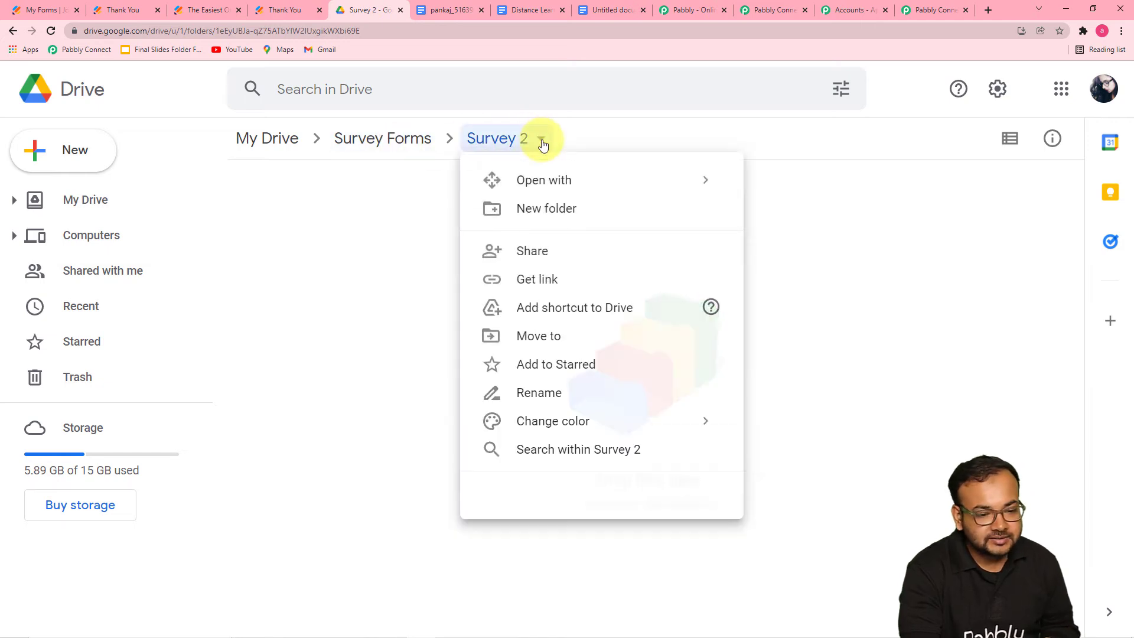
pyautogui.click(543, 535)
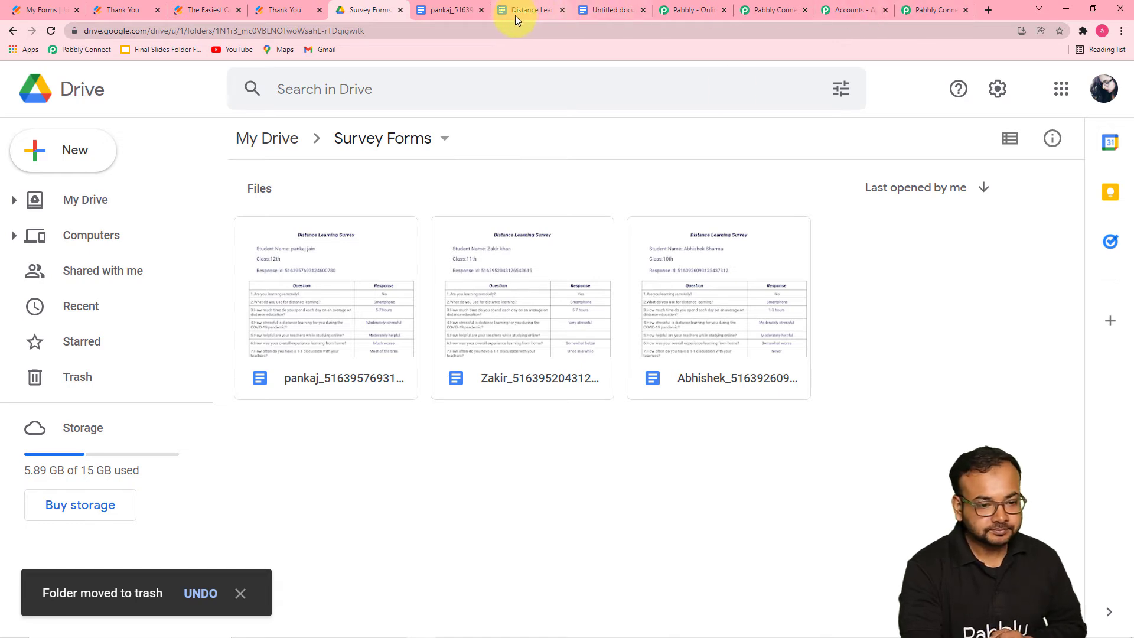
# - Back in Pabbly Connect, set the new document's location to the Survey Forms folder
pyautogui.click(932, 6)
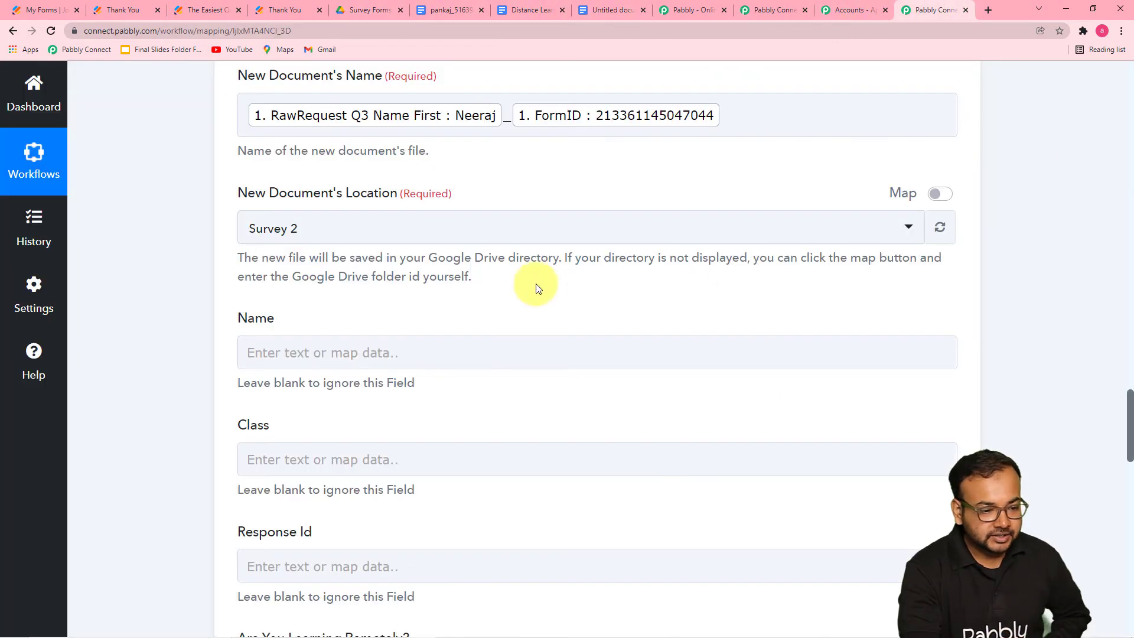
pyautogui.click(392, 231)
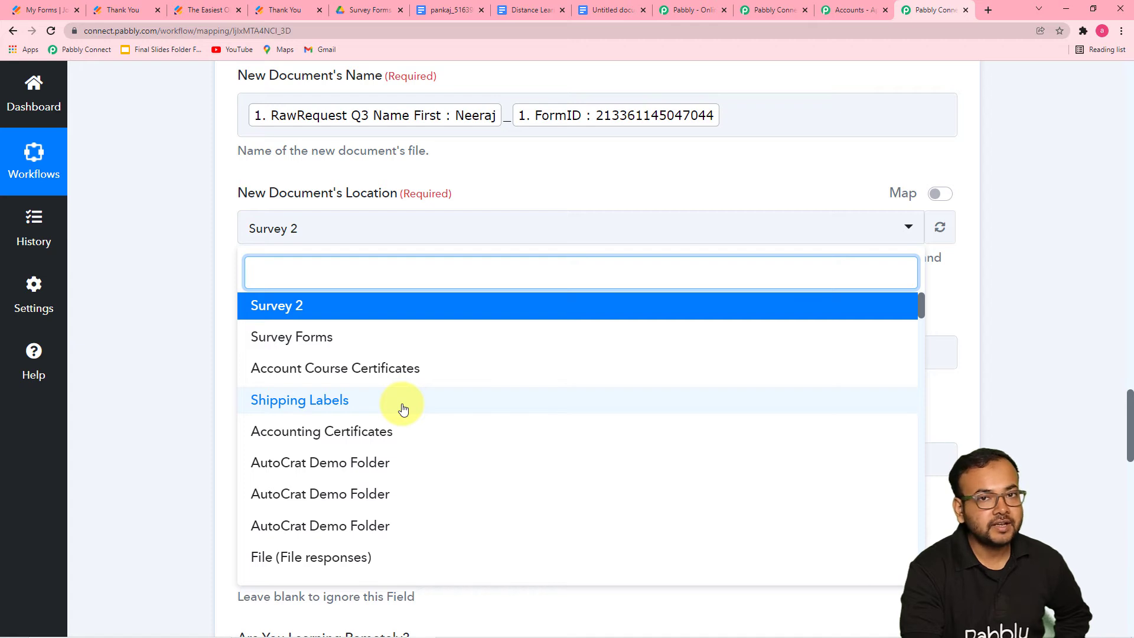
pyautogui.click(317, 348)
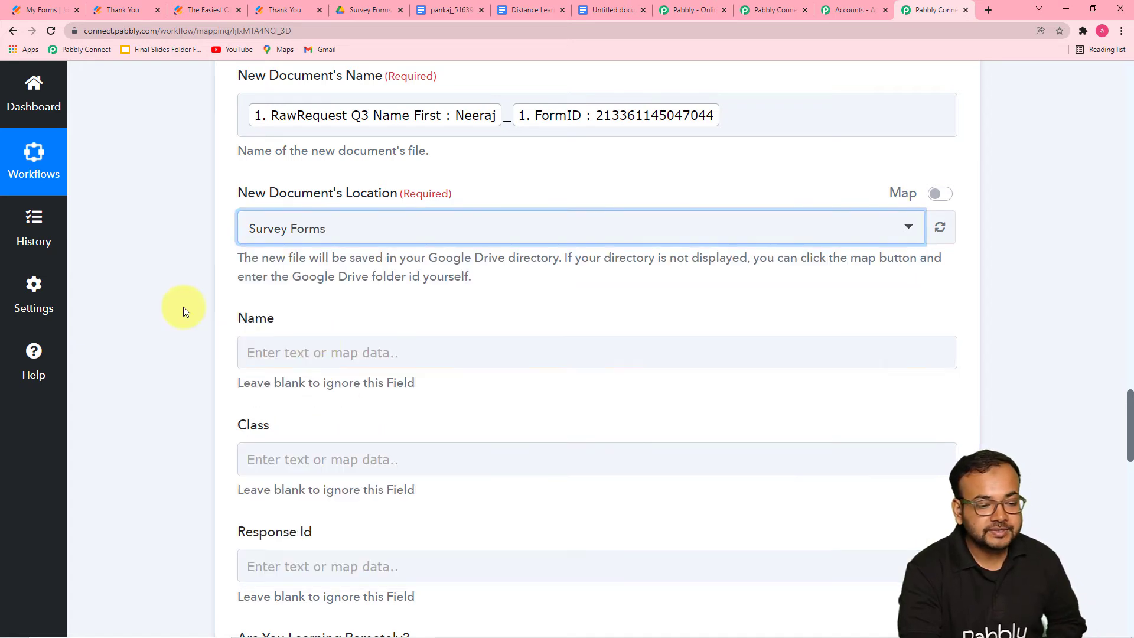
# - Compare the Google Docs step's remaining mapping fields with the placeholders in the Distance Learning Survey Template document, down to the submission date
pyautogui.scroll(-1, 190, 356)
pyautogui.scroll(-3, 190, 352)
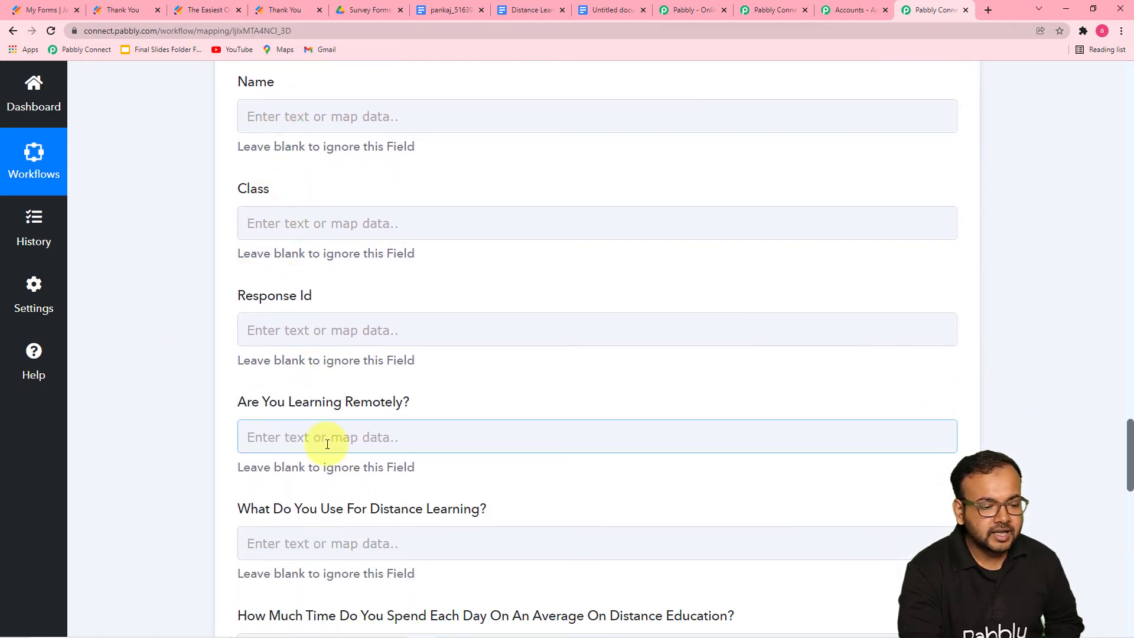
pyautogui.scroll(-4, 314, 473)
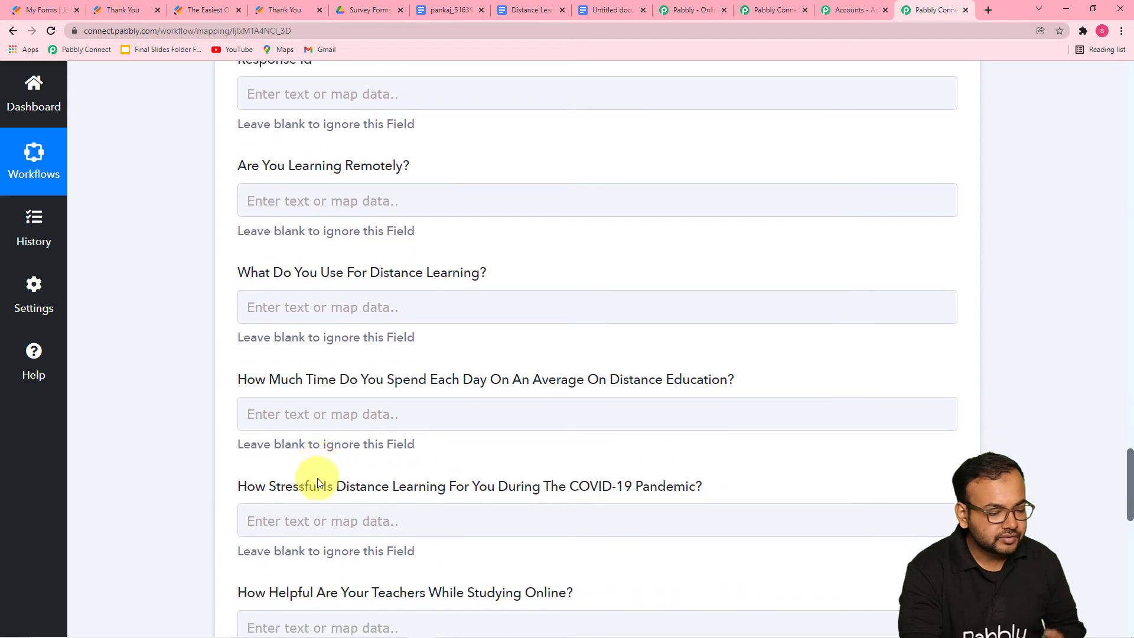
pyautogui.scroll(-3, 322, 270)
pyautogui.scroll(-4, 348, 415)
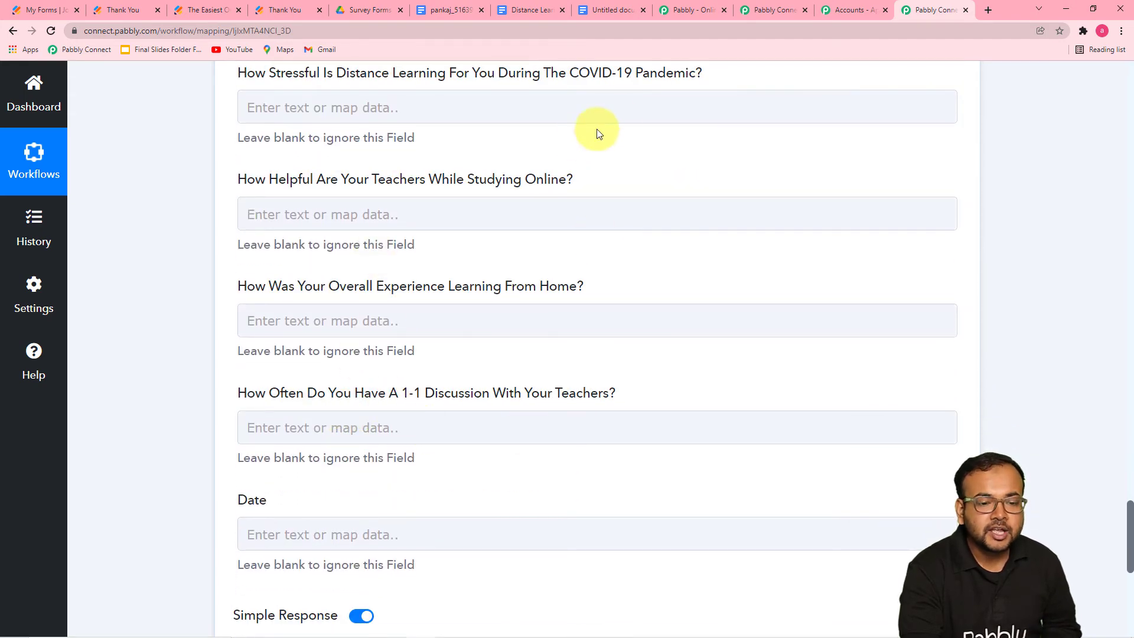
pyautogui.click(600, 6)
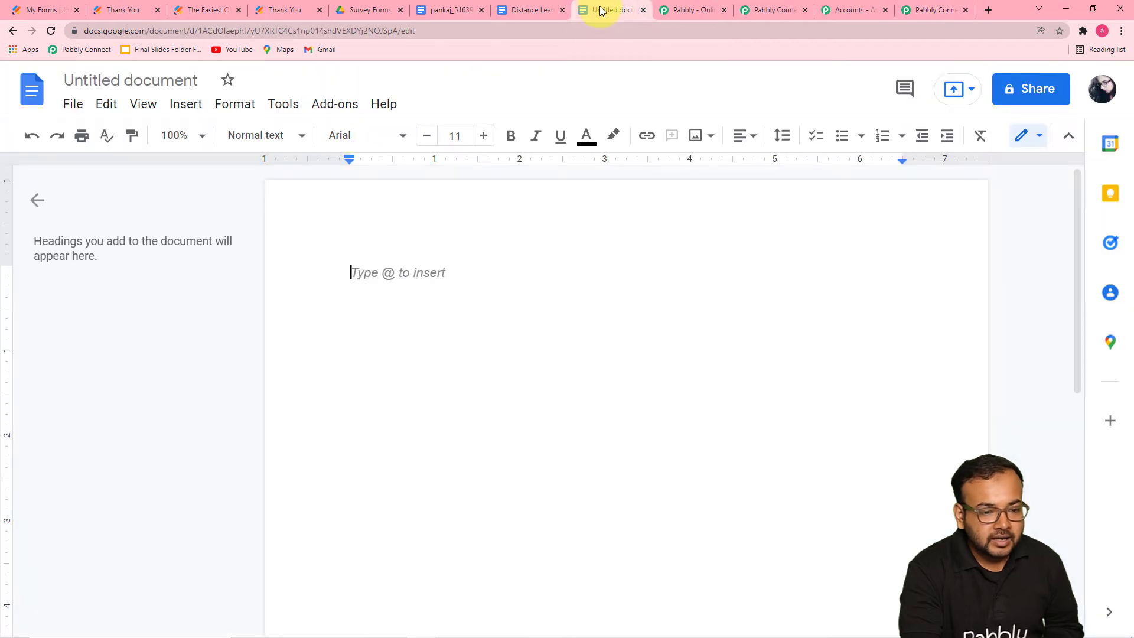
pyautogui.click(526, 9)
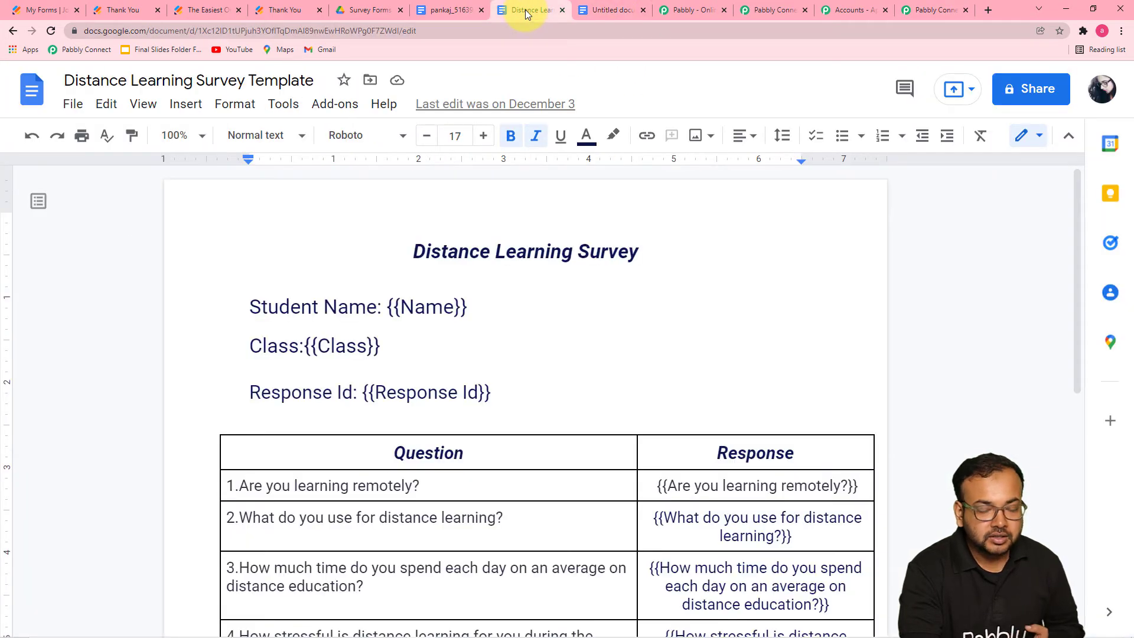
pyautogui.scroll(-1, 601, 278)
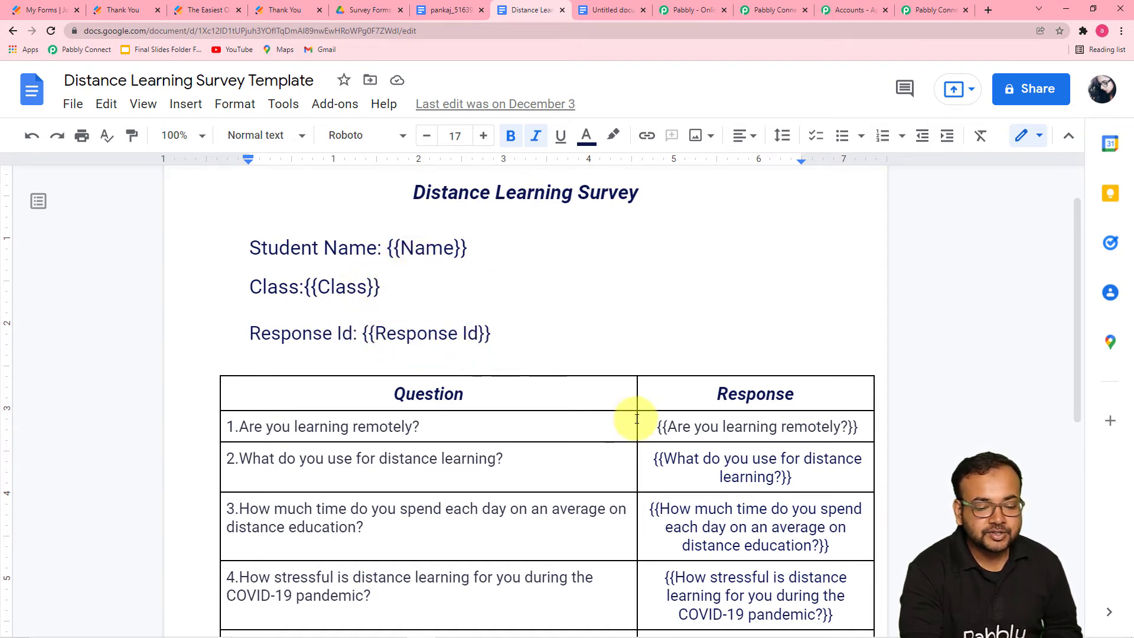
pyautogui.scroll(-1, 648, 407)
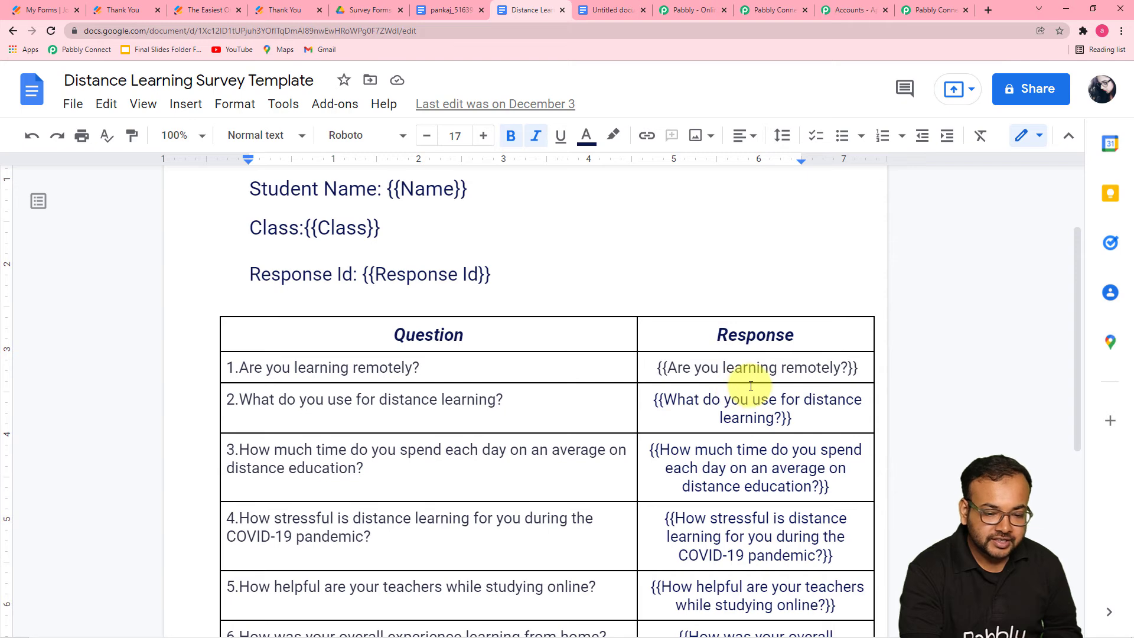
pyautogui.scroll(-6, 750, 380)
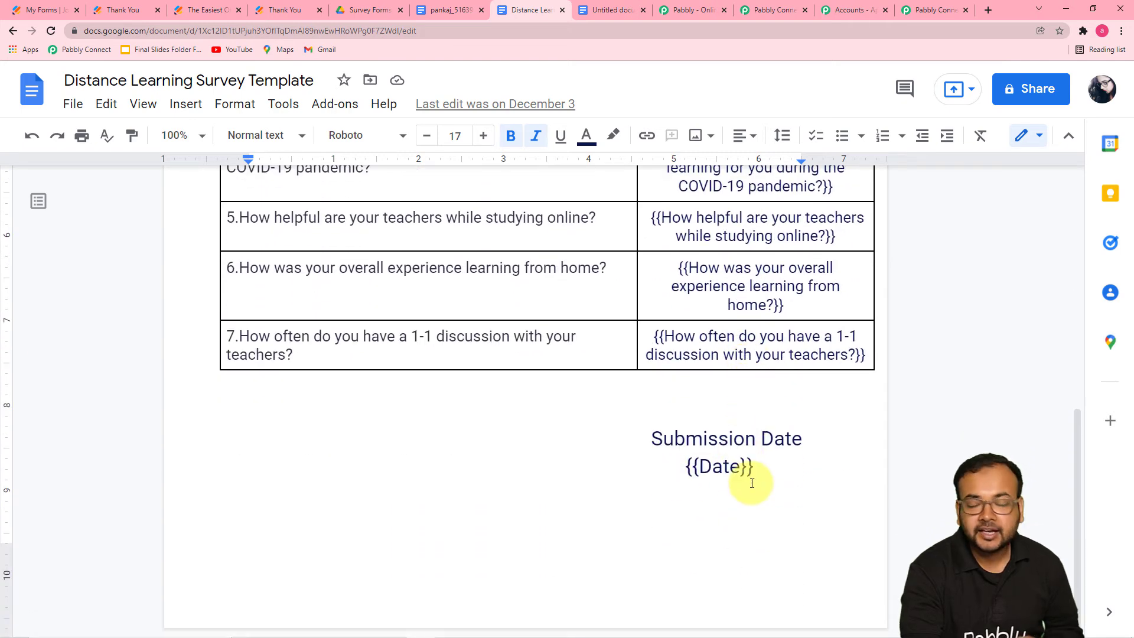
# - Back in Pabbly Connect, map the Name field to the JotForm Q3 Name First and Q3 Name Last values
pyautogui.scroll(3, 750, 479)
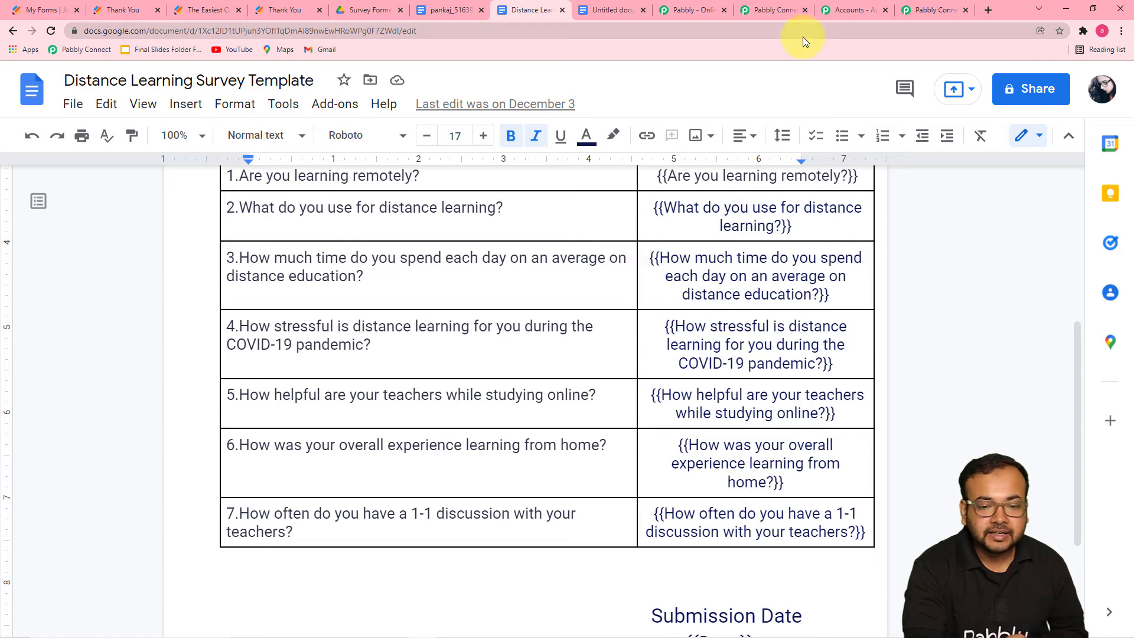
pyautogui.click(919, 10)
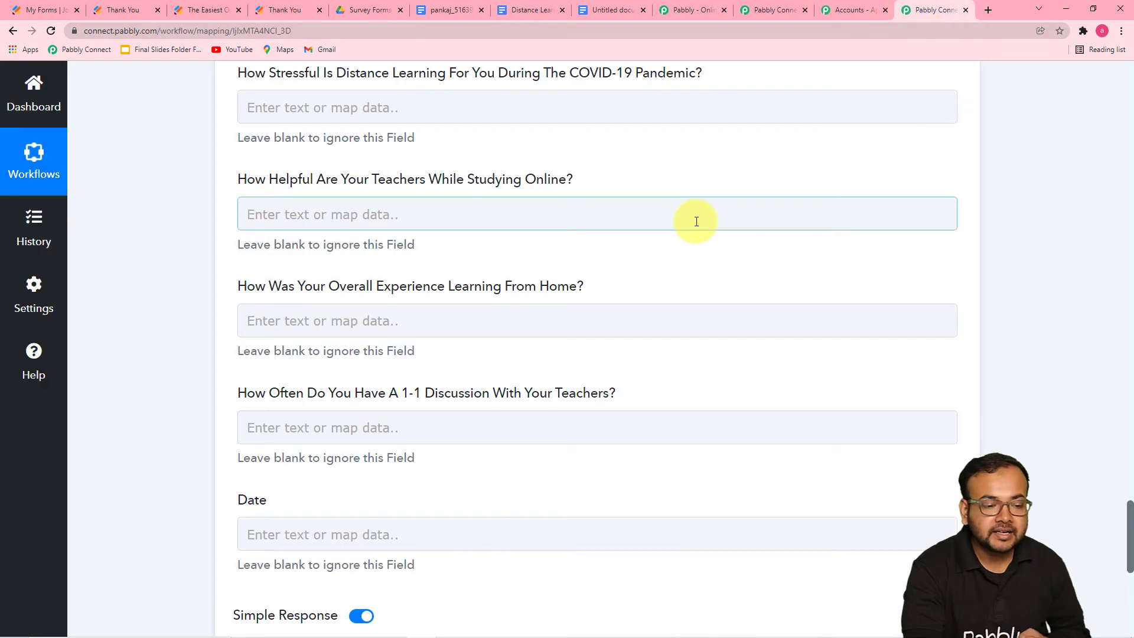
pyautogui.scroll(5, 696, 221)
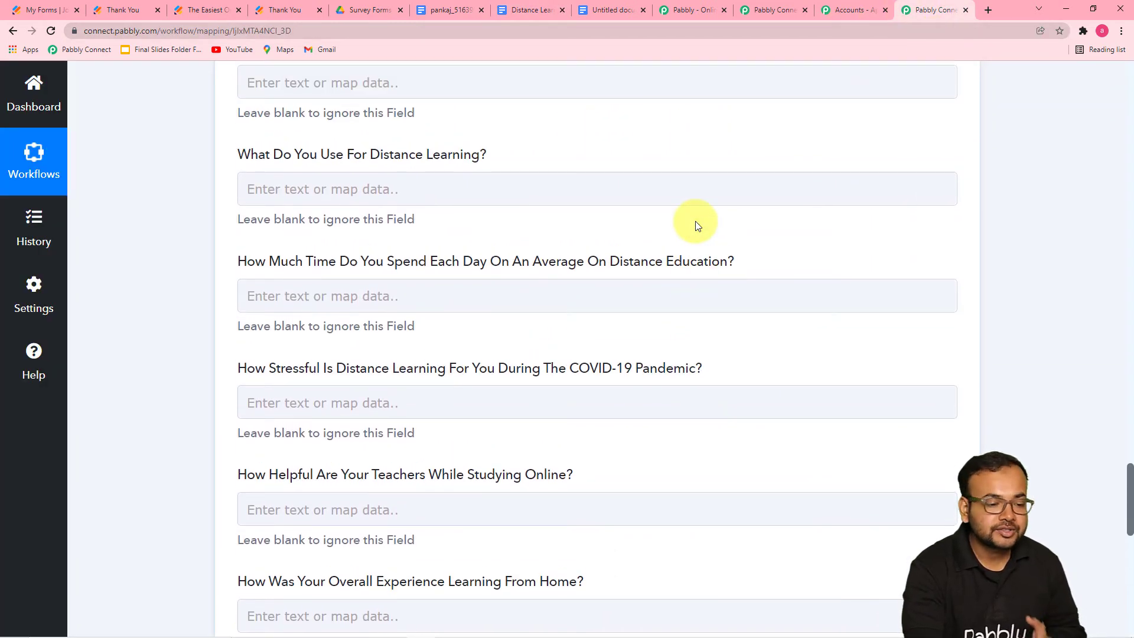
pyautogui.scroll(1, 429, 237)
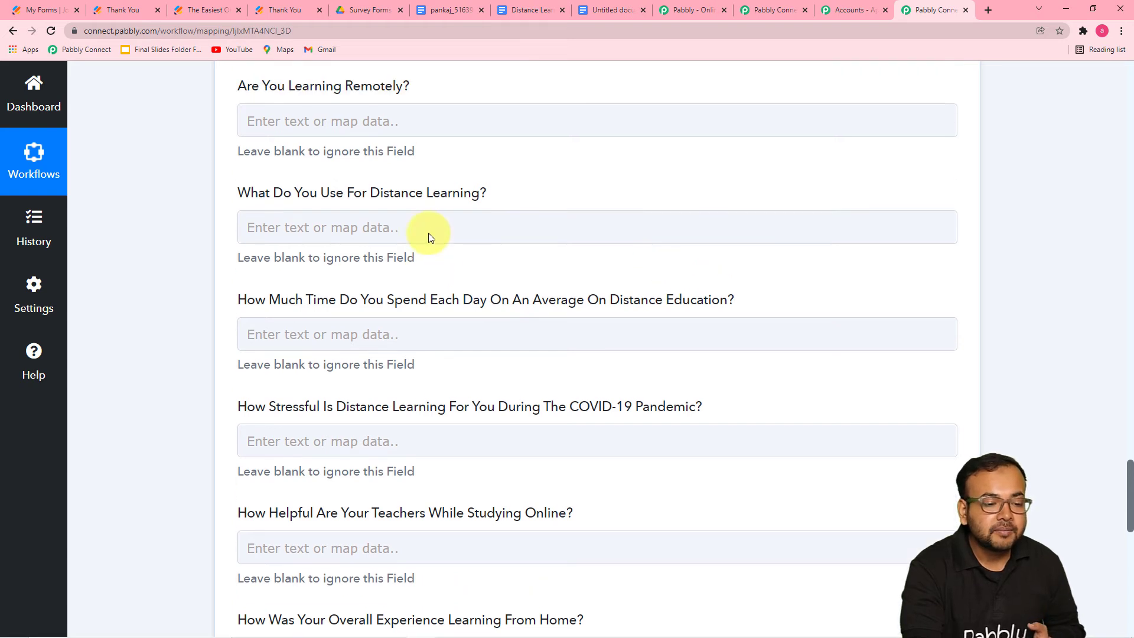
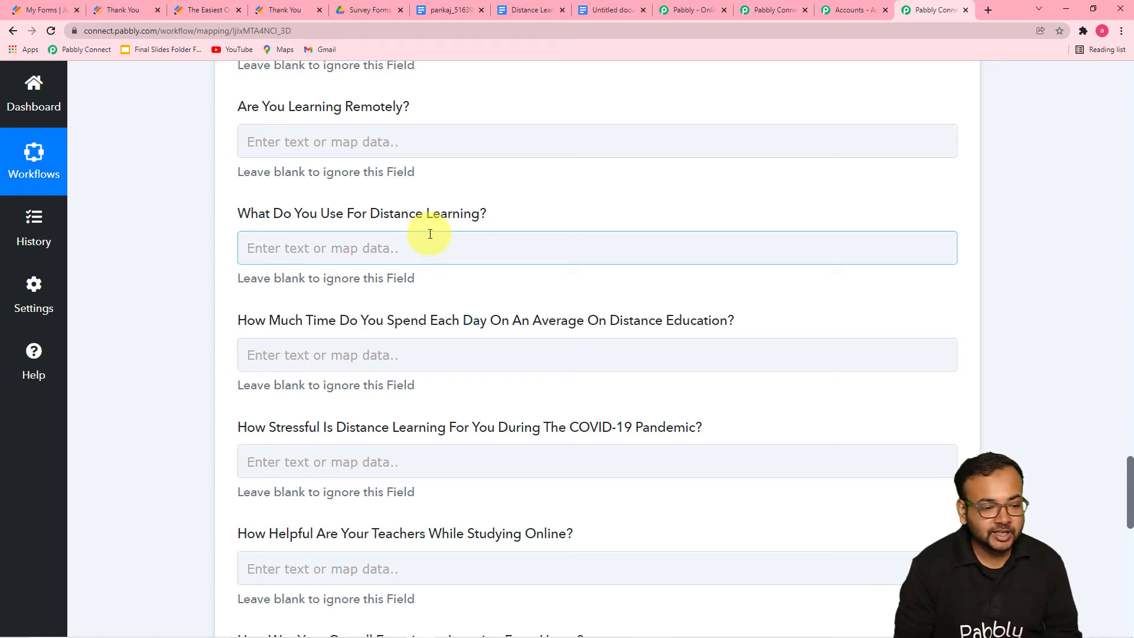
pyautogui.scroll(6, 428, 232)
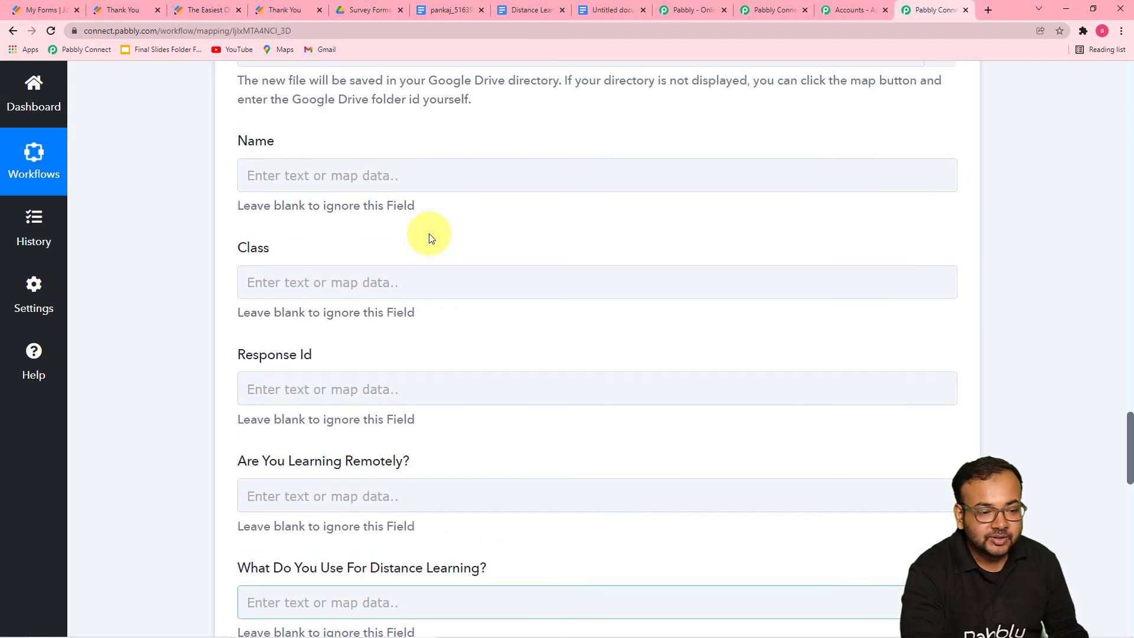
pyautogui.scroll(2, 445, 237)
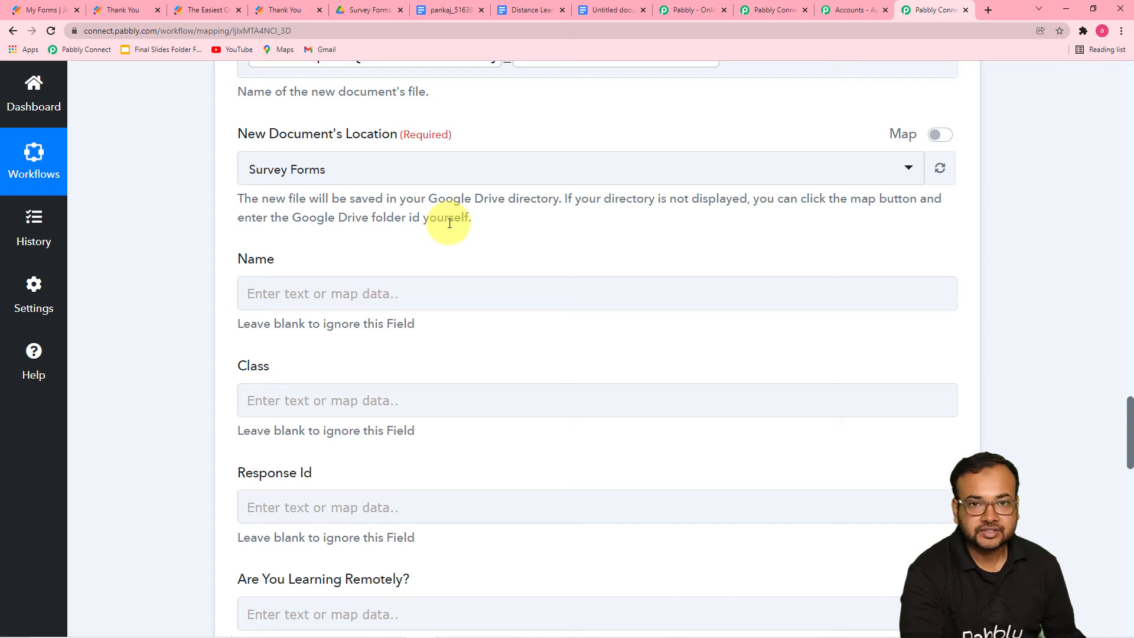
pyautogui.scroll(-2, 449, 222)
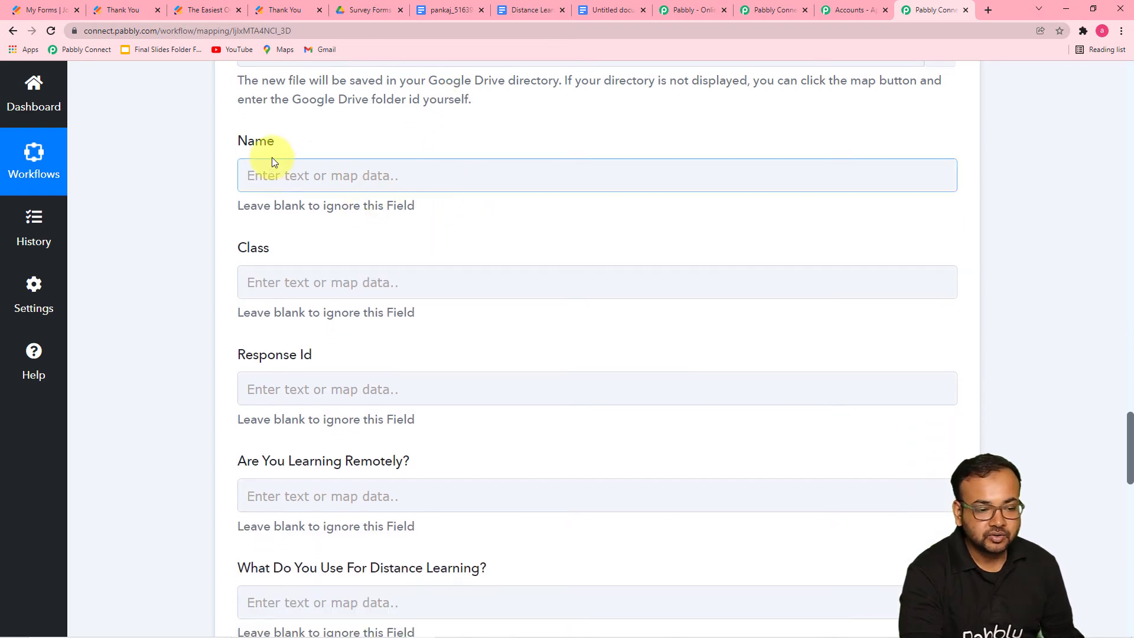
pyautogui.click(367, 168)
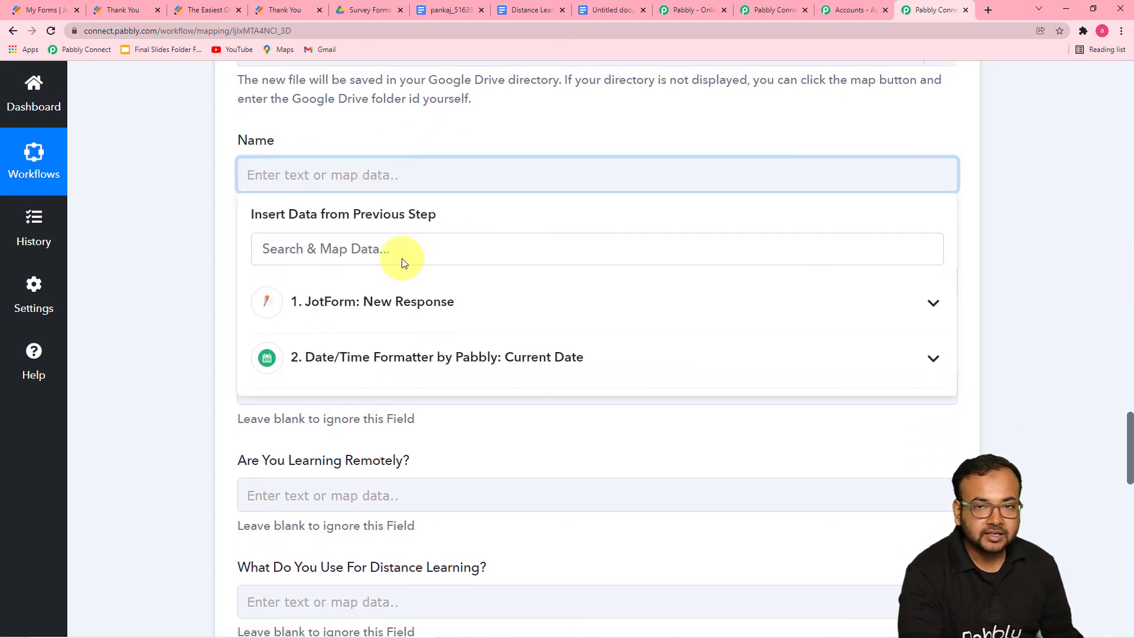
pyautogui.scroll(-2, 392, 236)
pyautogui.click(388, 207)
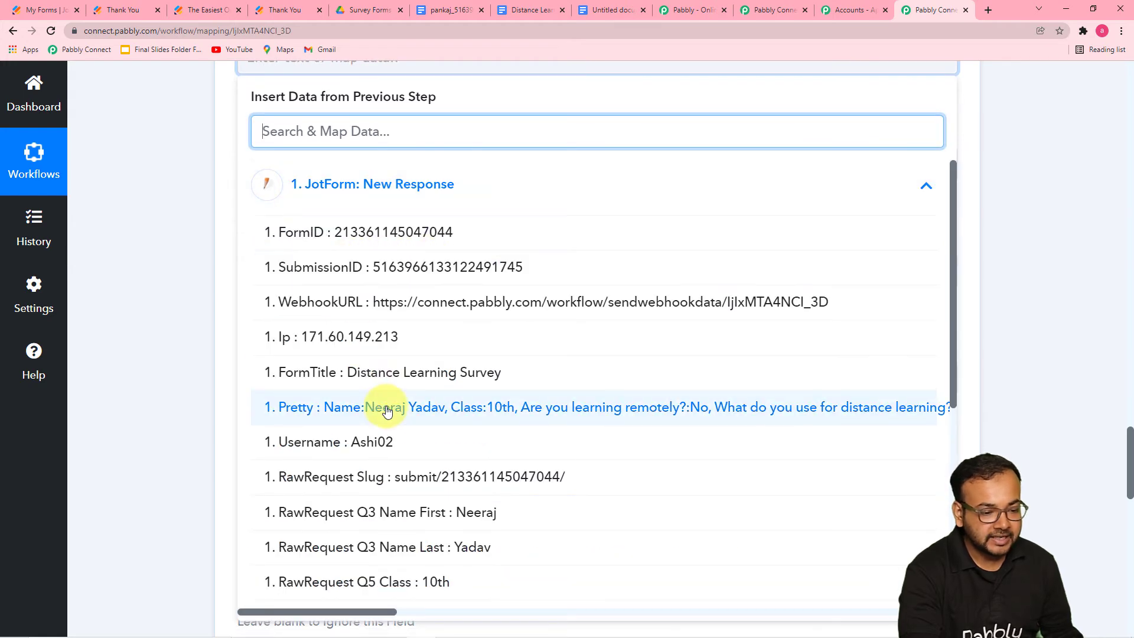
pyautogui.scroll(-1, 391, 385)
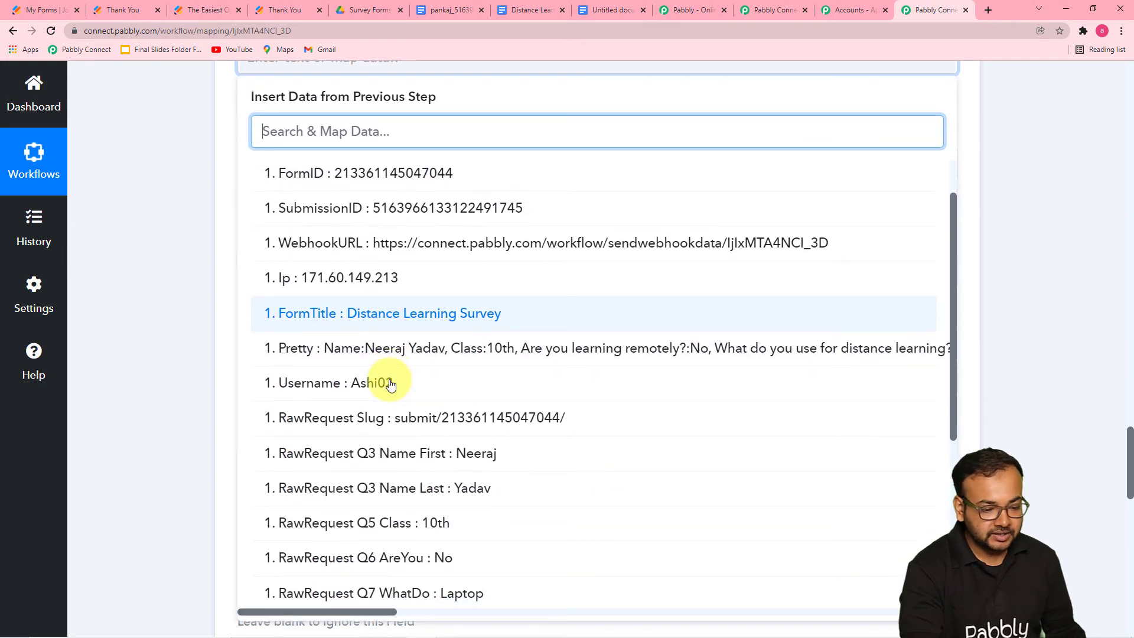
pyautogui.click(413, 454)
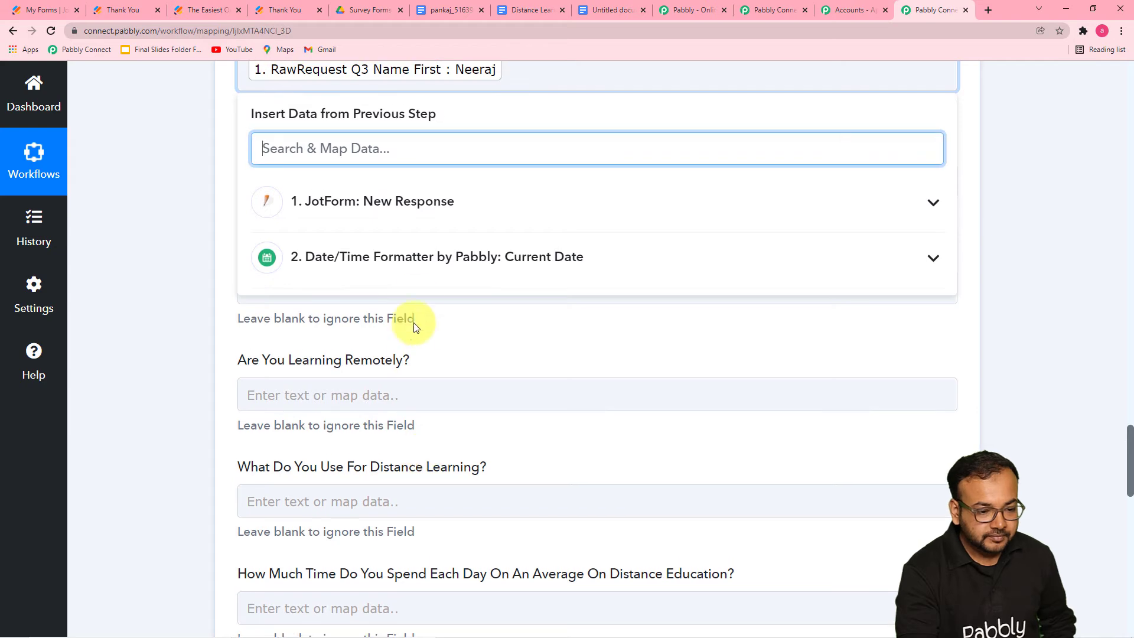
pyautogui.click(413, 203)
pyautogui.scroll(-2, 431, 443)
pyautogui.click(460, 452)
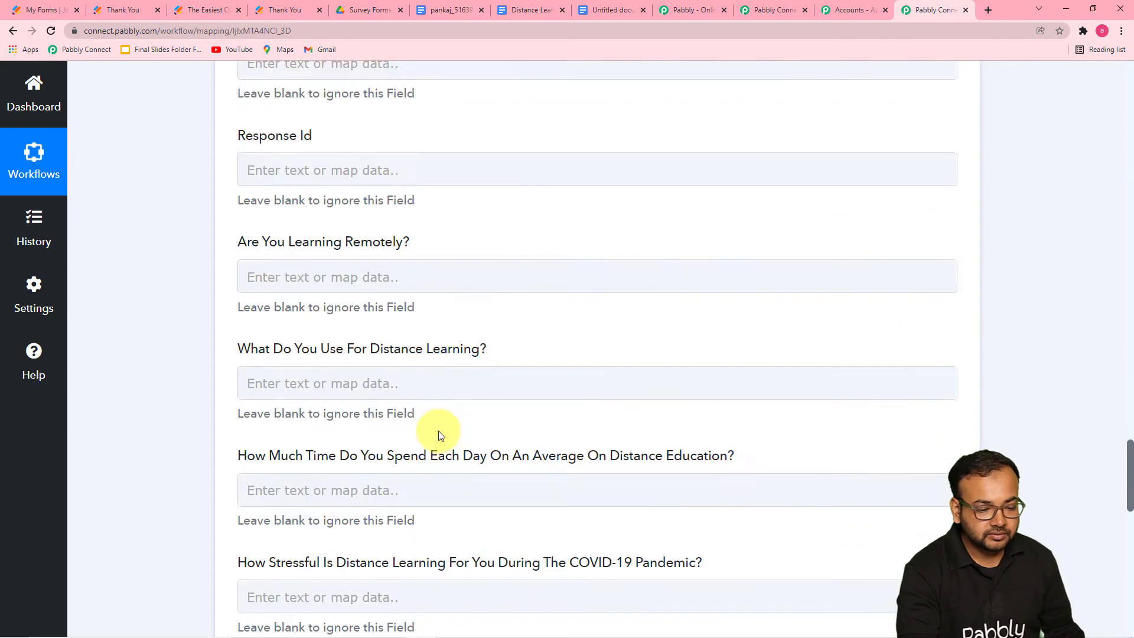
pyautogui.click(225, 279)
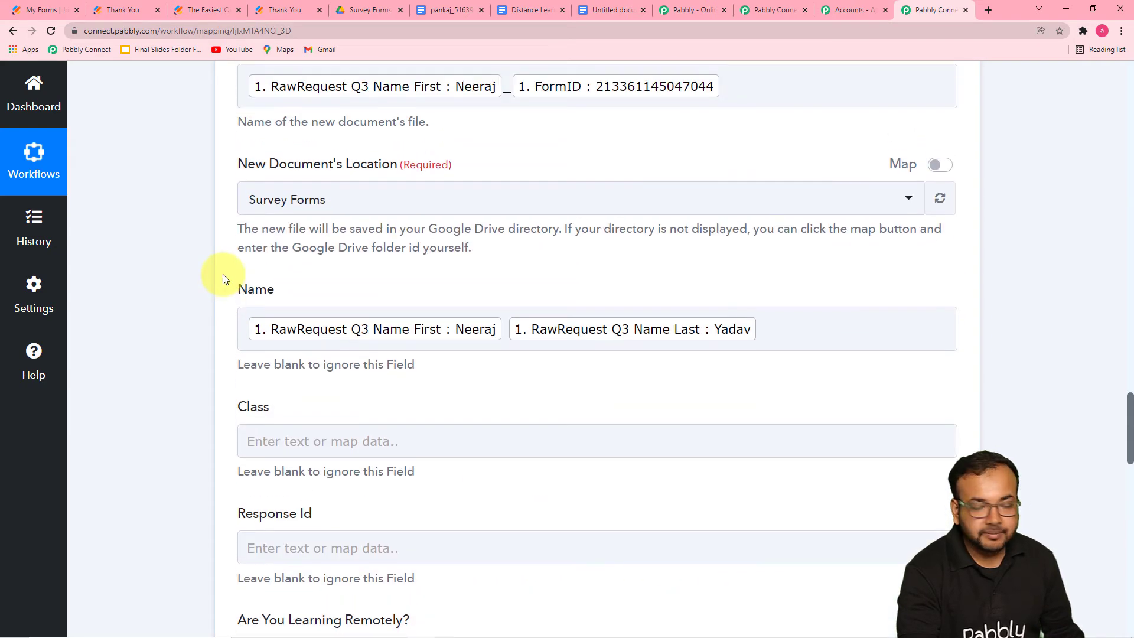
# - Map the Class field to the JotForm response's RawRequest Q5 Class value
pyautogui.scroll(-2, 222, 274)
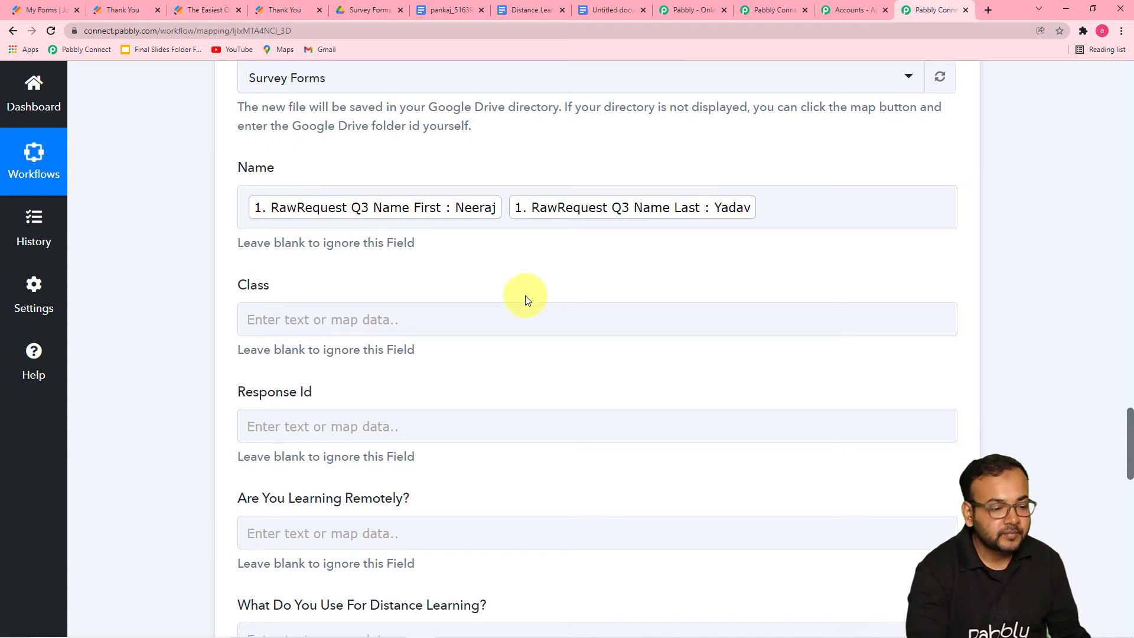
pyautogui.scroll(-1, 525, 295)
pyautogui.click(331, 258)
pyautogui.scroll(-4, 337, 251)
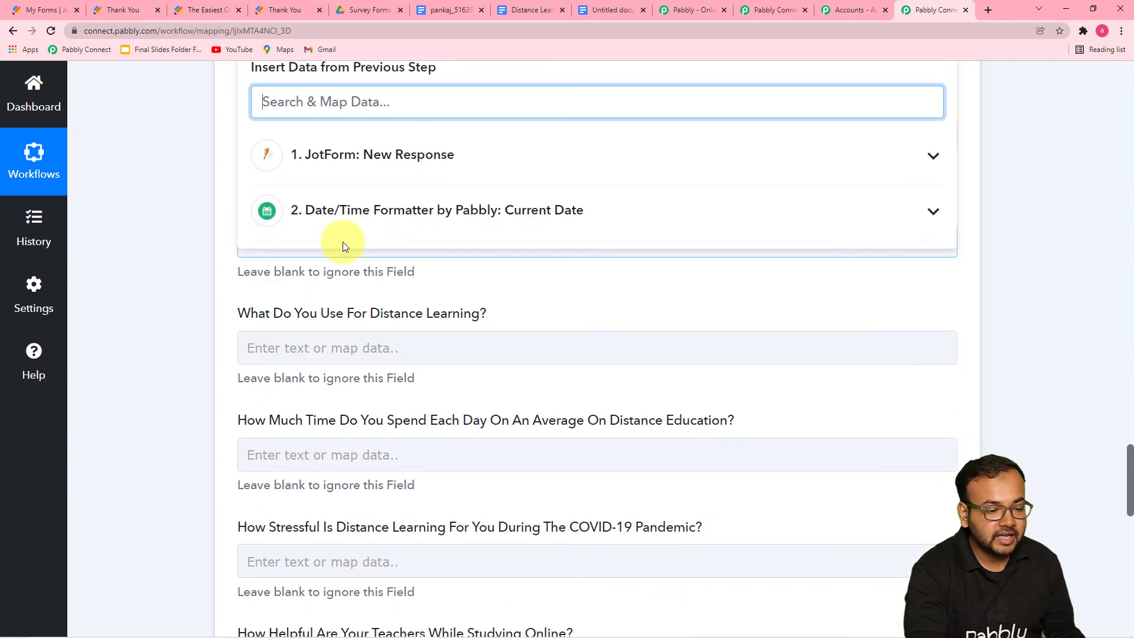
pyautogui.click(392, 155)
pyautogui.scroll(-2, 445, 409)
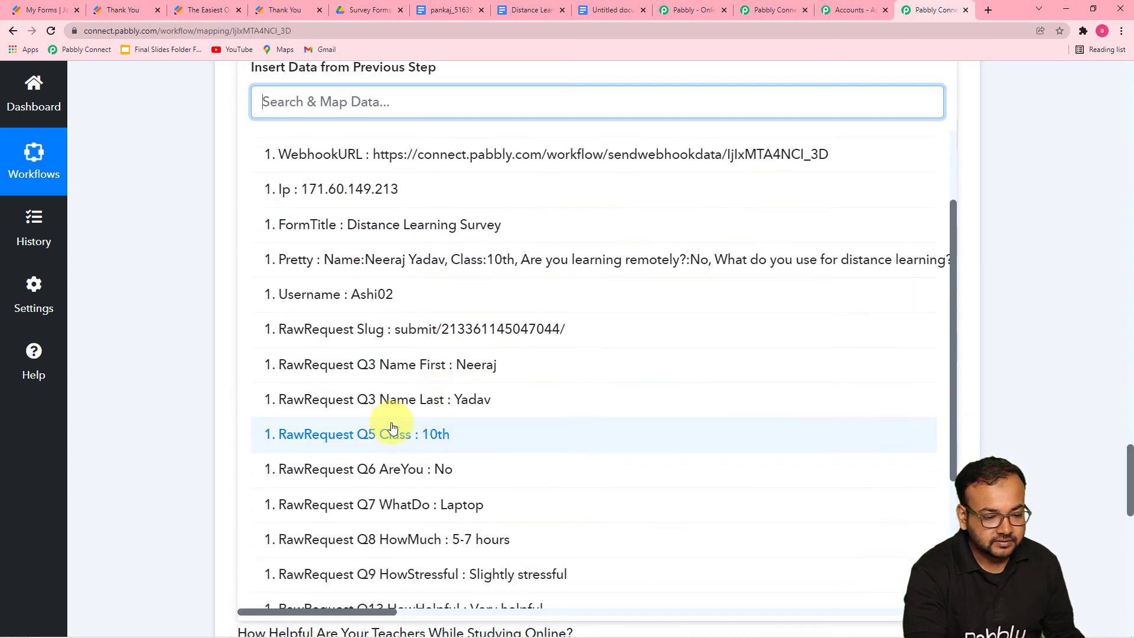
pyautogui.click(418, 438)
pyautogui.click(183, 287)
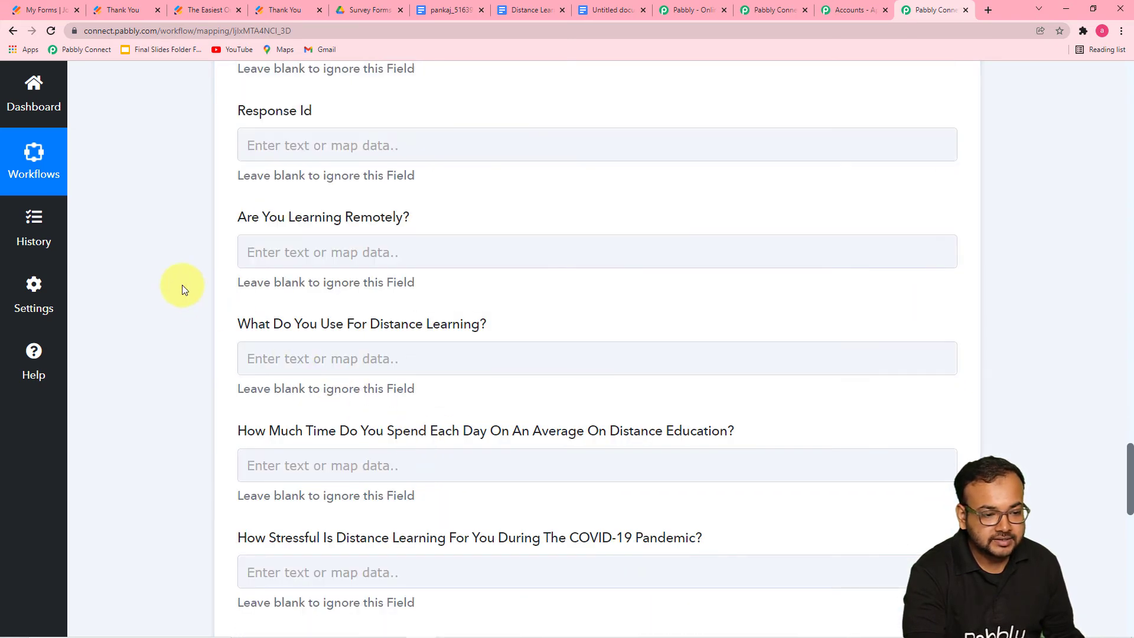
# - Map the Response Id field to the JotForm response's SubmissionID value
pyautogui.scroll(2, 189, 290)
pyautogui.click(407, 259)
pyautogui.scroll(-4, 407, 259)
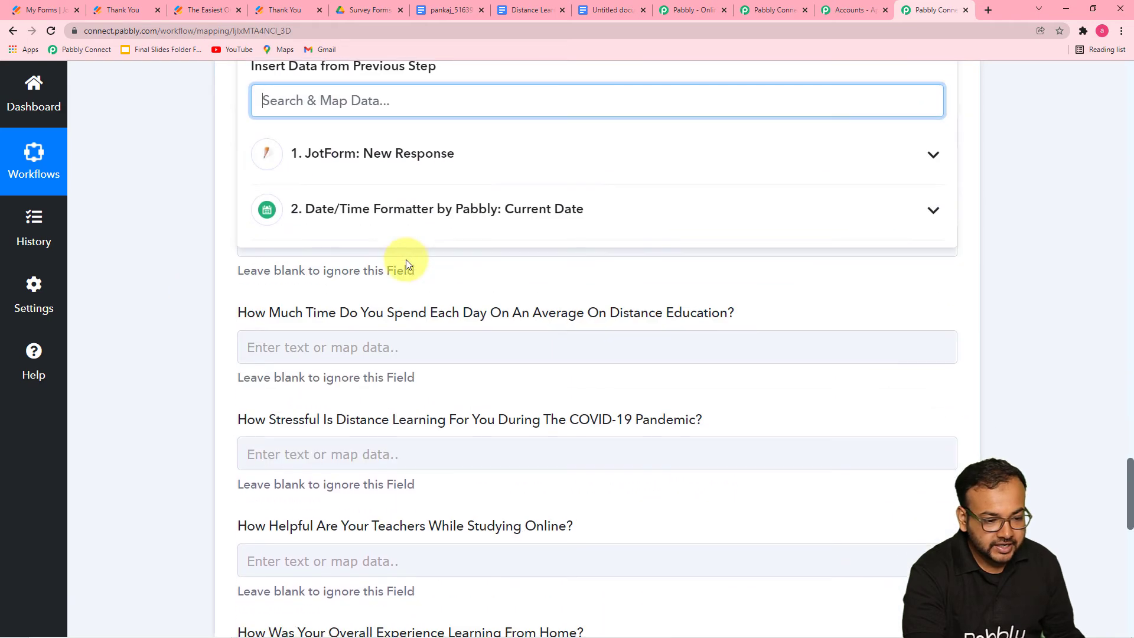
pyautogui.click(405, 155)
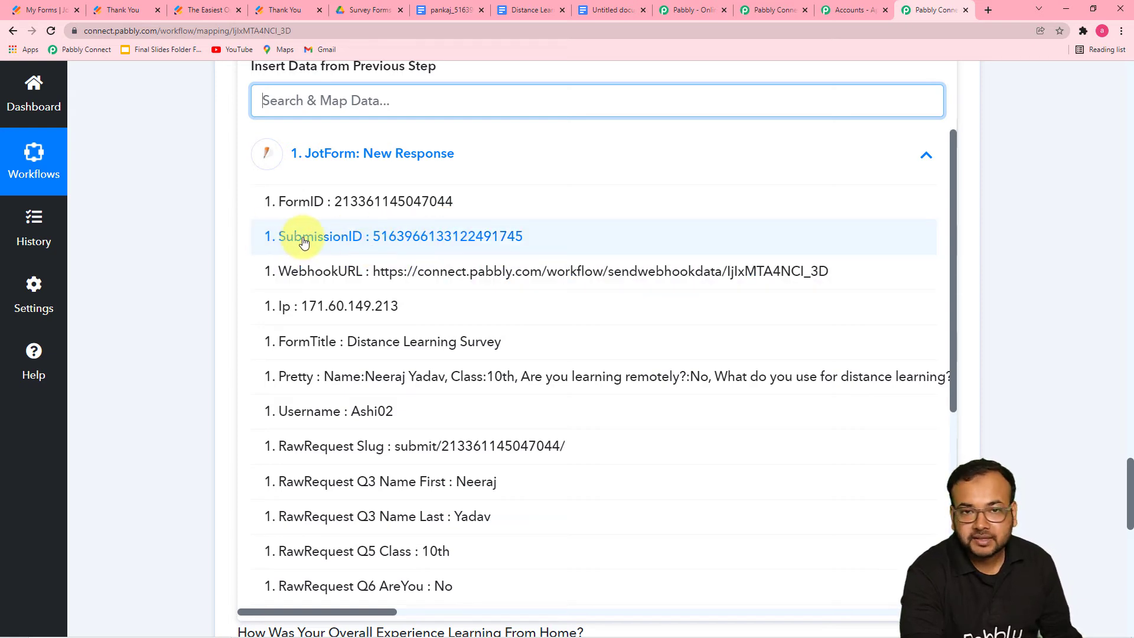
pyautogui.click(326, 236)
pyautogui.click(185, 180)
pyautogui.scroll(3, 185, 183)
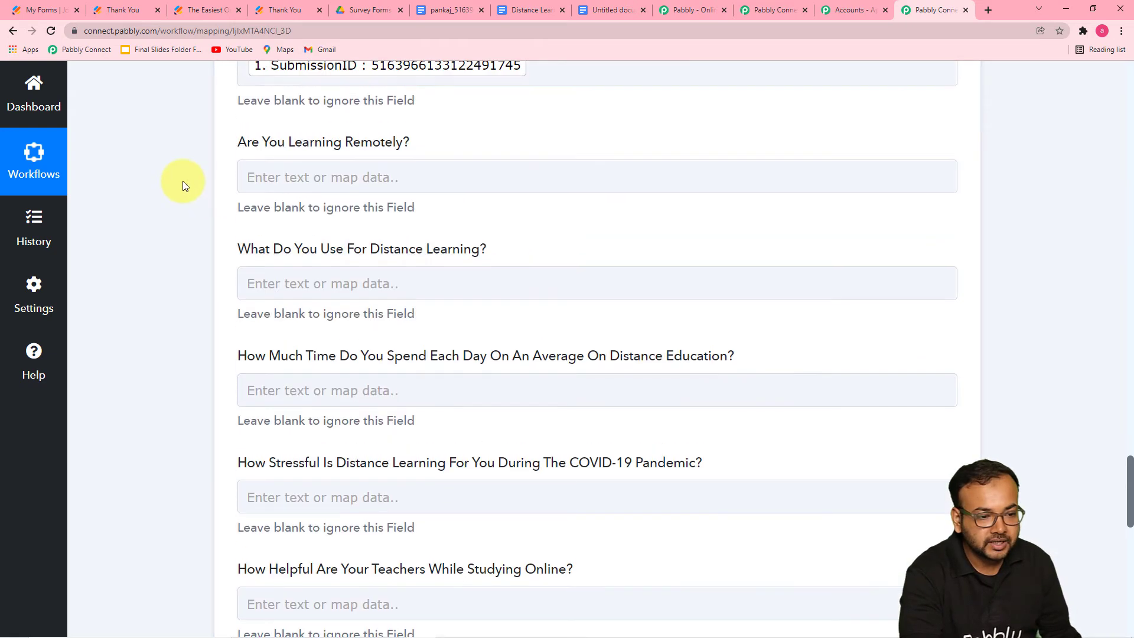
# - Map the seven survey question fields to their matching JotForm answers, and Date to the Date/Time Formatter's Datetime value
pyautogui.scroll(-4, 185, 182)
pyautogui.scroll(2, 185, 182)
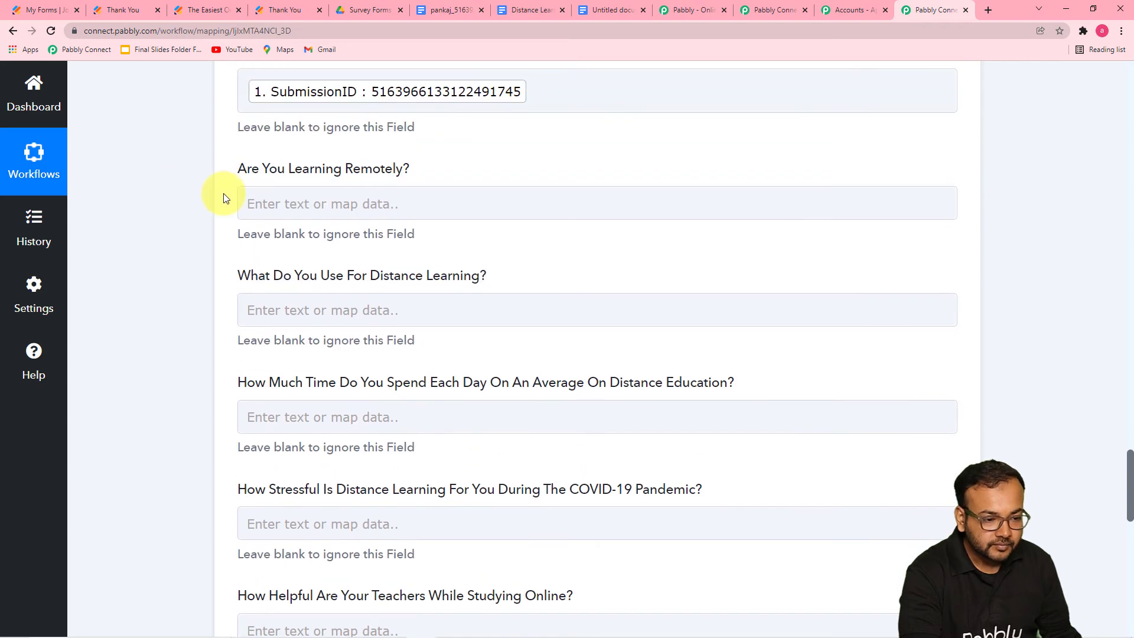
pyautogui.click(424, 208)
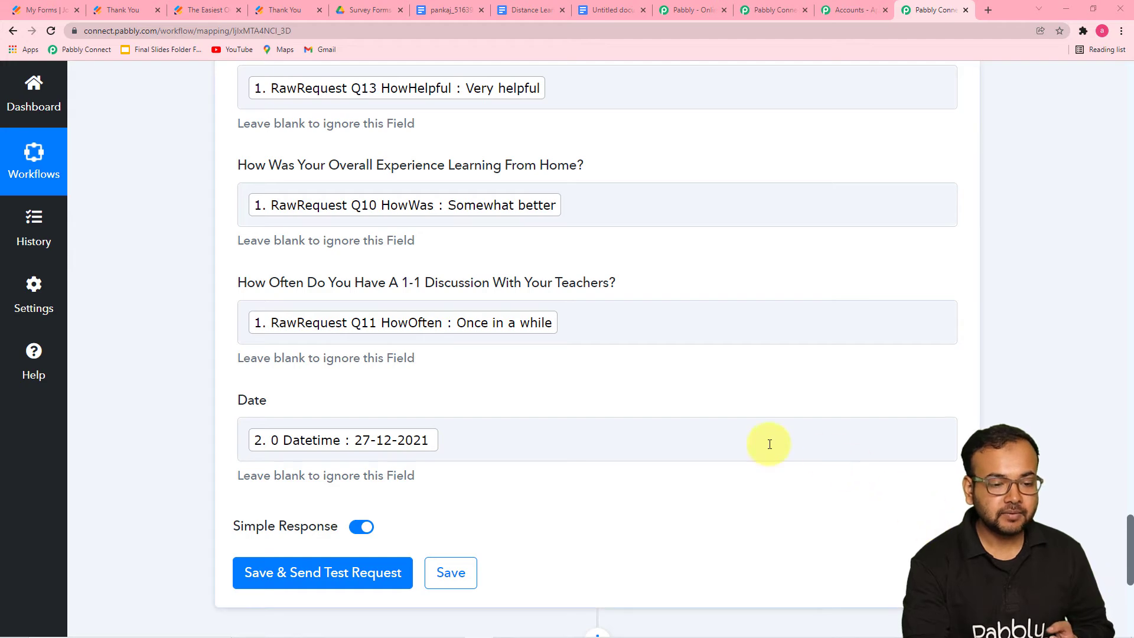
# - Save the Google Docs step, send a test request and review the response received
pyautogui.scroll(-3, 669, 417)
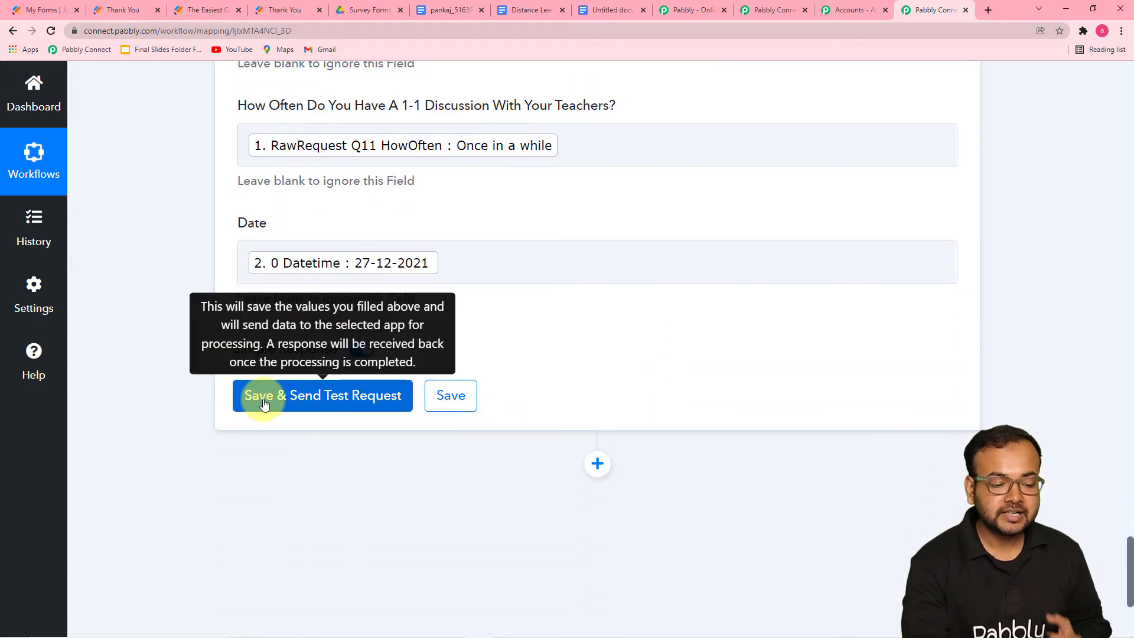
pyautogui.click(264, 404)
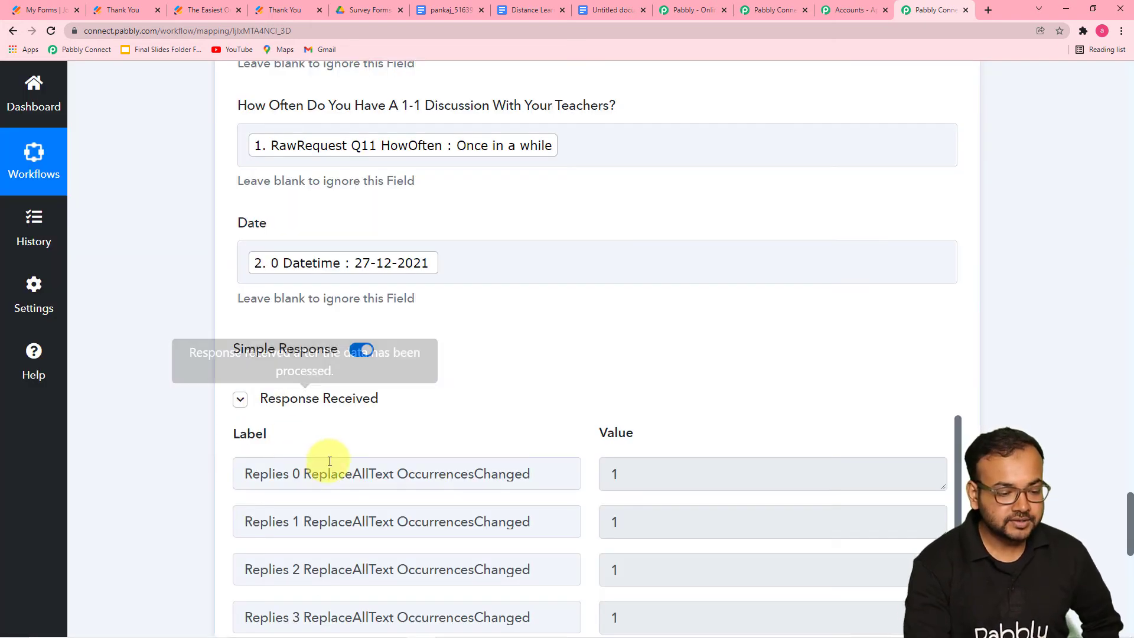
pyautogui.scroll(-3, 333, 457)
pyautogui.scroll(-1, 183, 417)
pyautogui.scroll(-2, 183, 417)
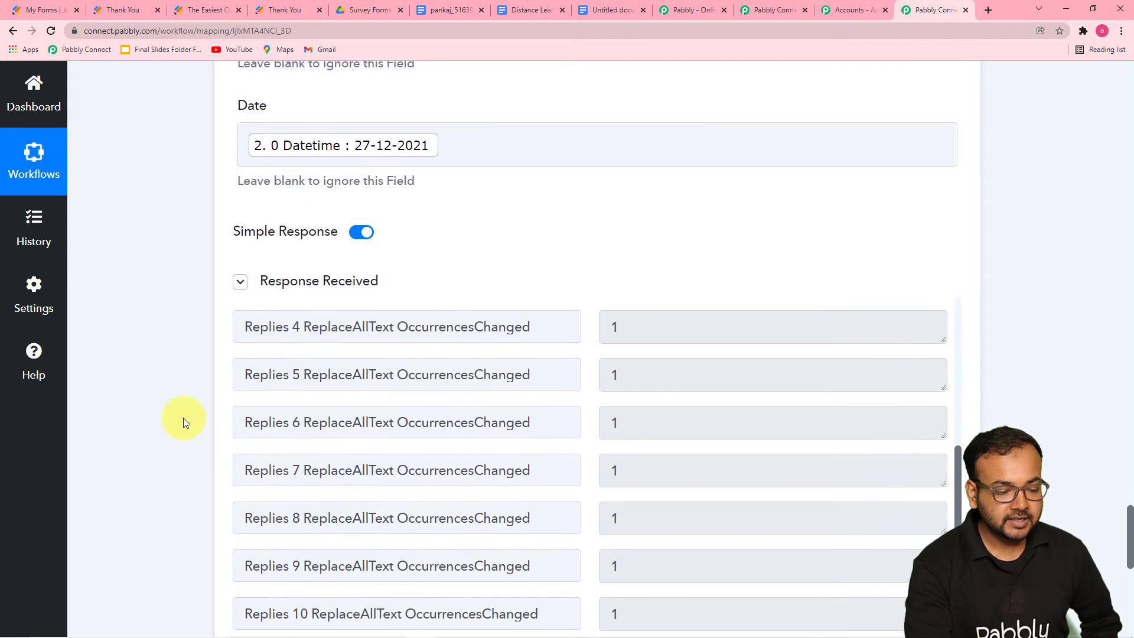
pyautogui.scroll(1, 183, 417)
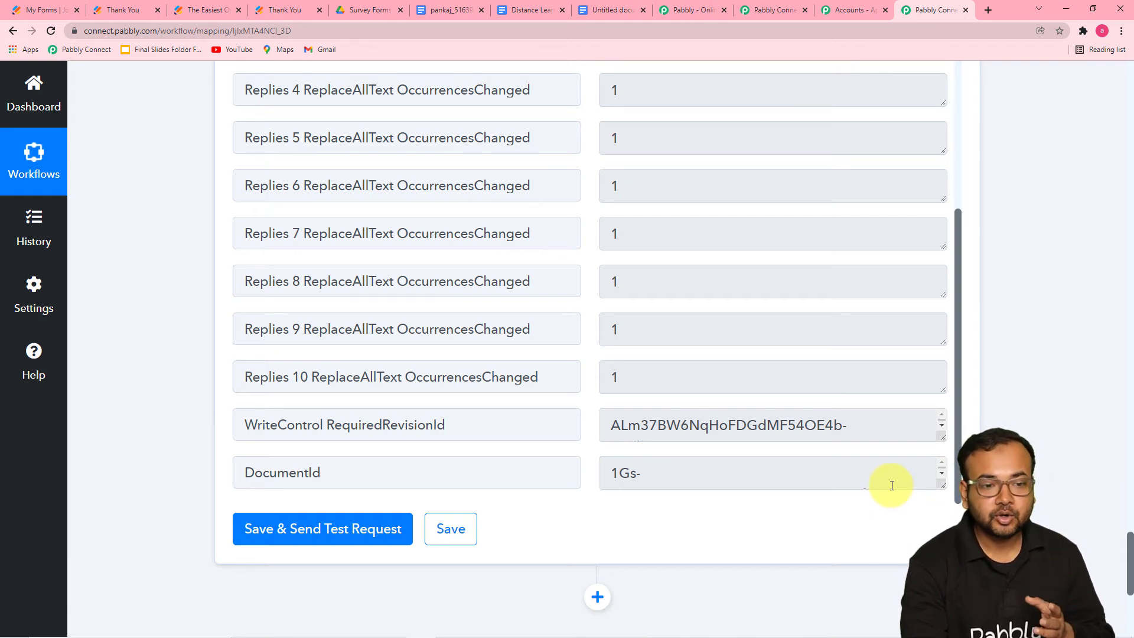
# - Recheck the new document's location, then open the generated document from Google Drive's Survey Forms folder and check its student details, answers and submission date
pyautogui.scroll(5, 820, 403)
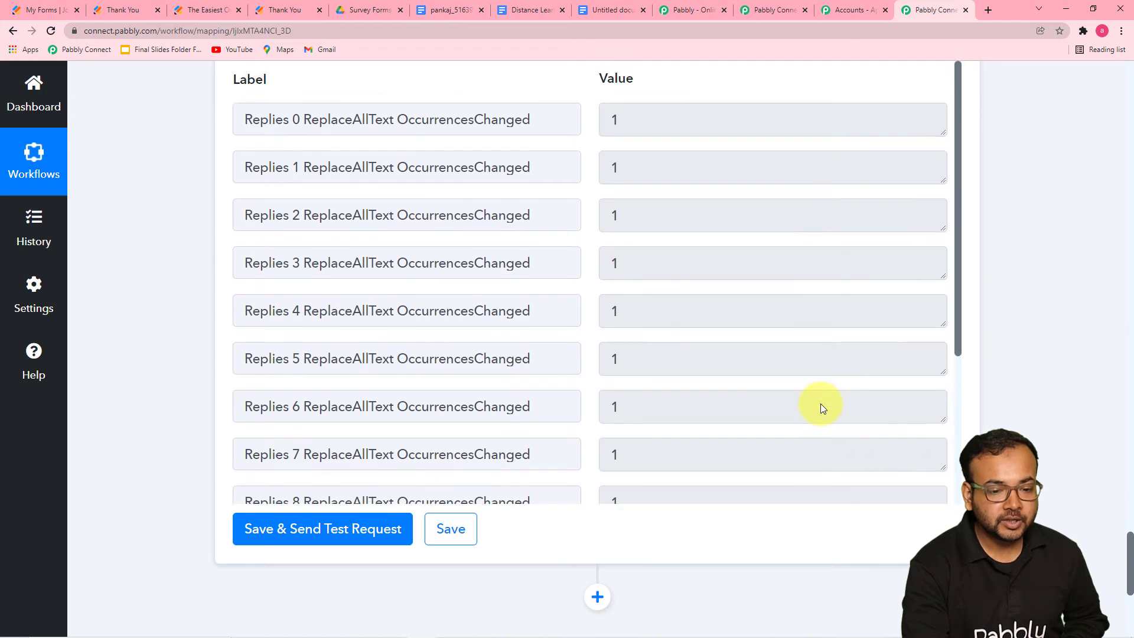
pyautogui.scroll(8, 1086, 255)
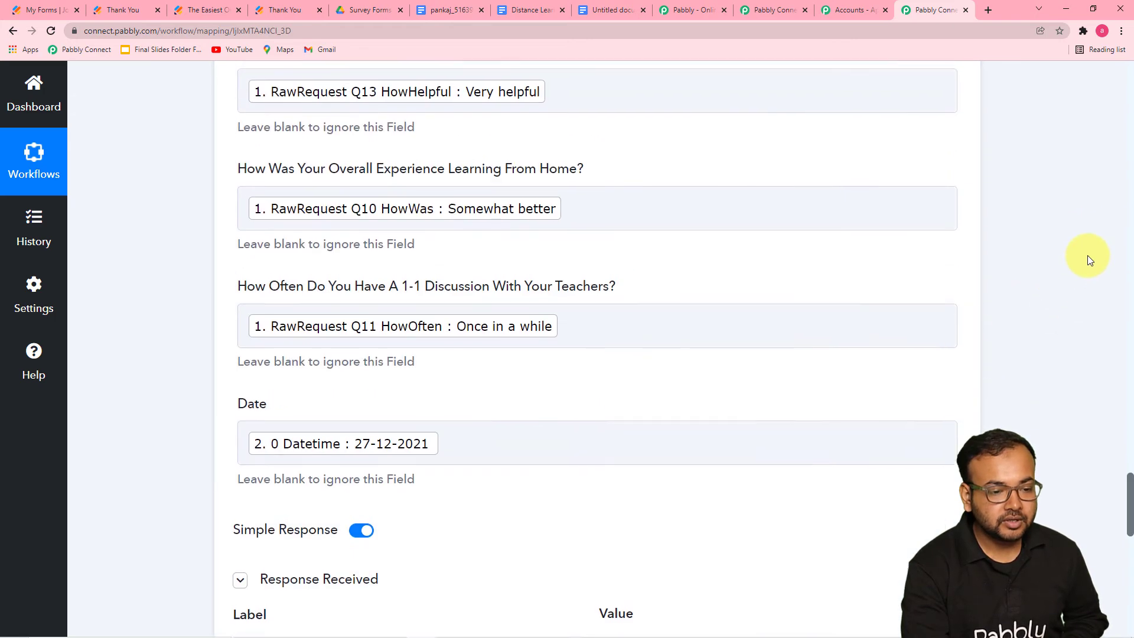
pyautogui.scroll(15, 1087, 255)
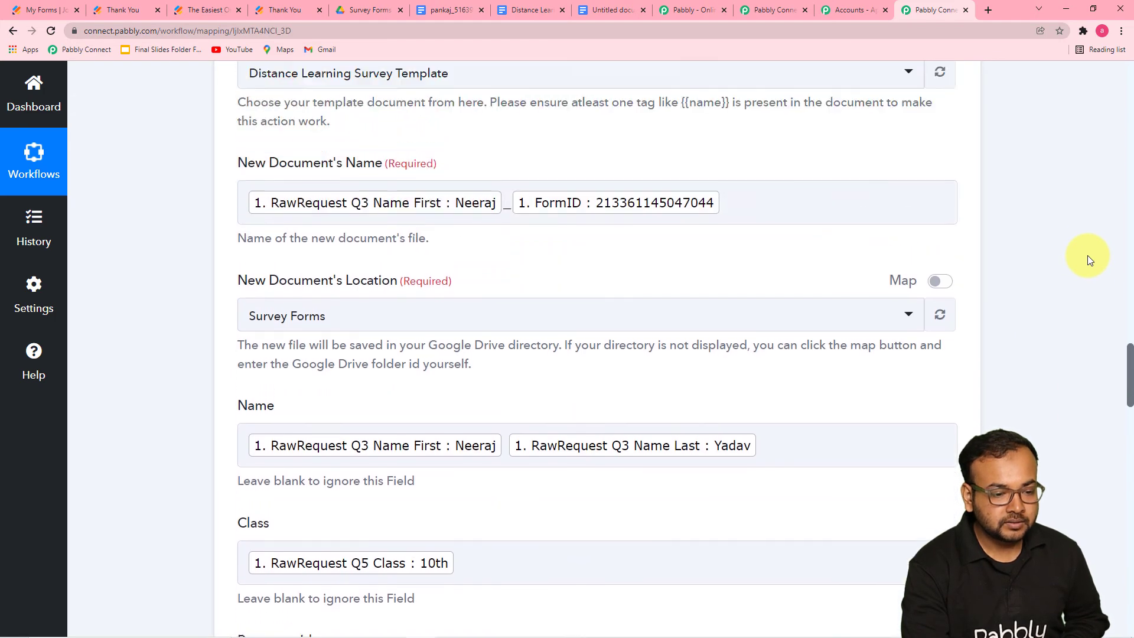
pyautogui.scroll(2, 1089, 260)
pyautogui.click(372, 420)
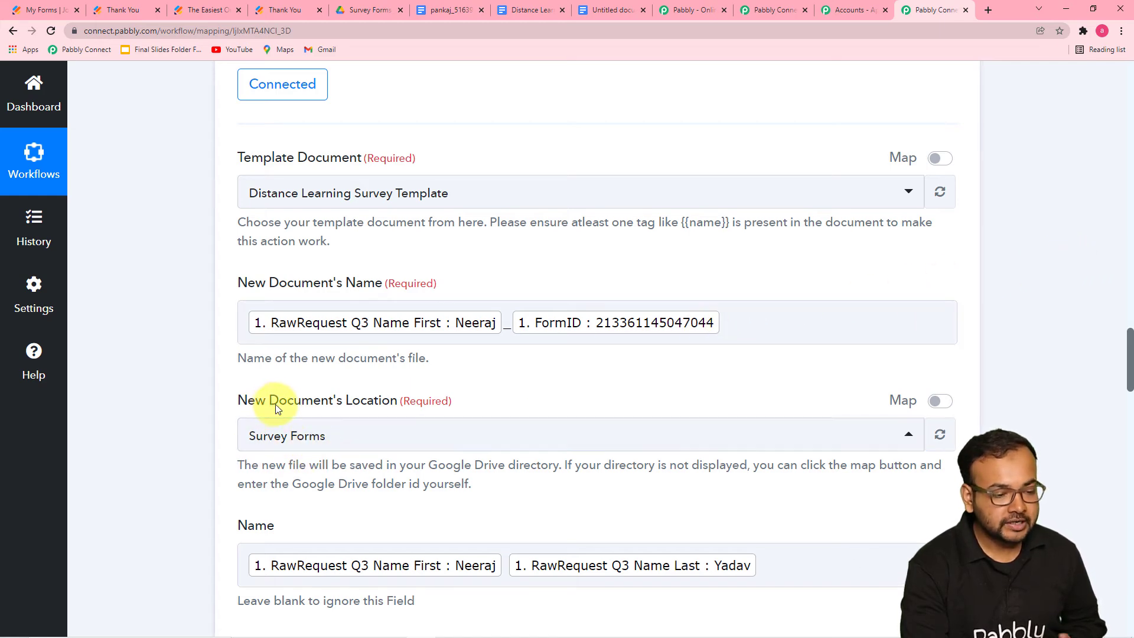
pyautogui.click(363, 9)
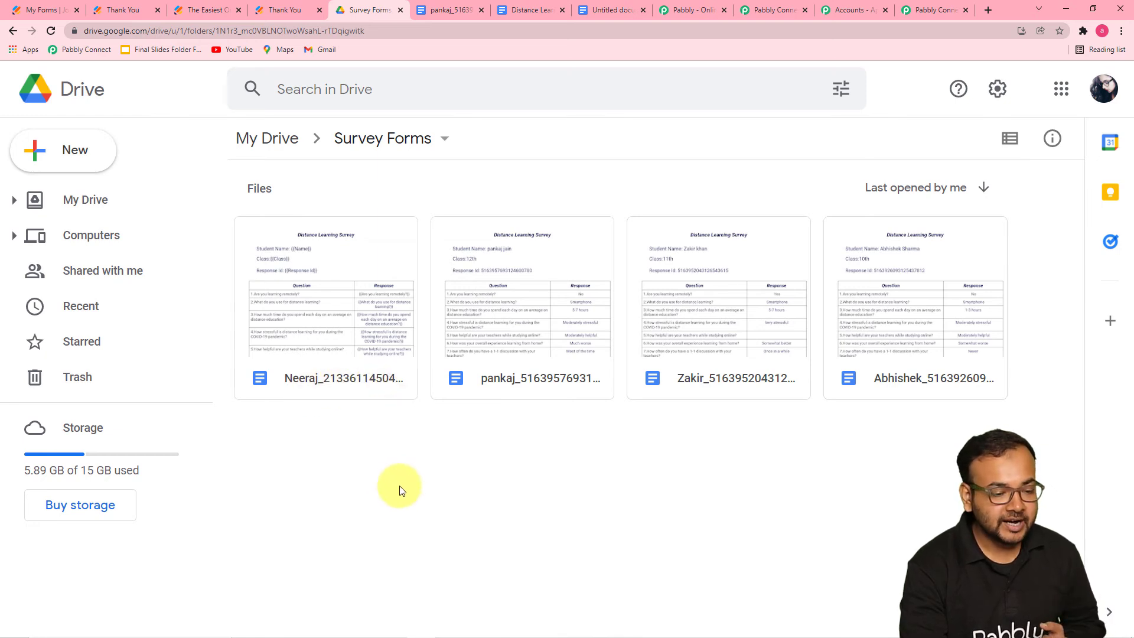
pyautogui.doubleClick(335, 347)
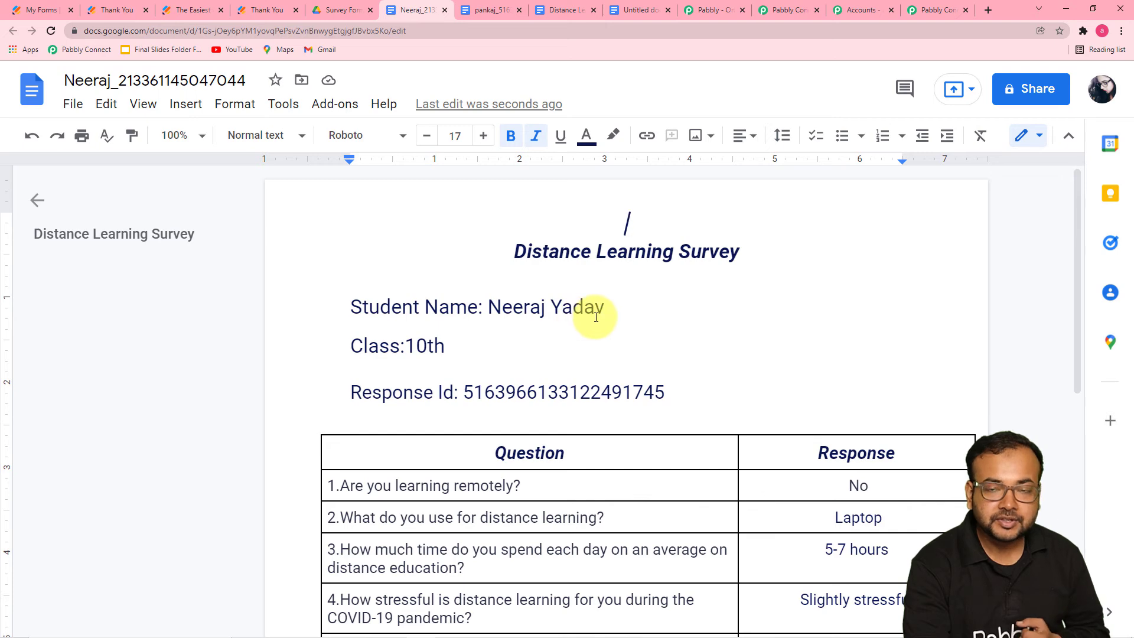
pyautogui.scroll(-4, 571, 407)
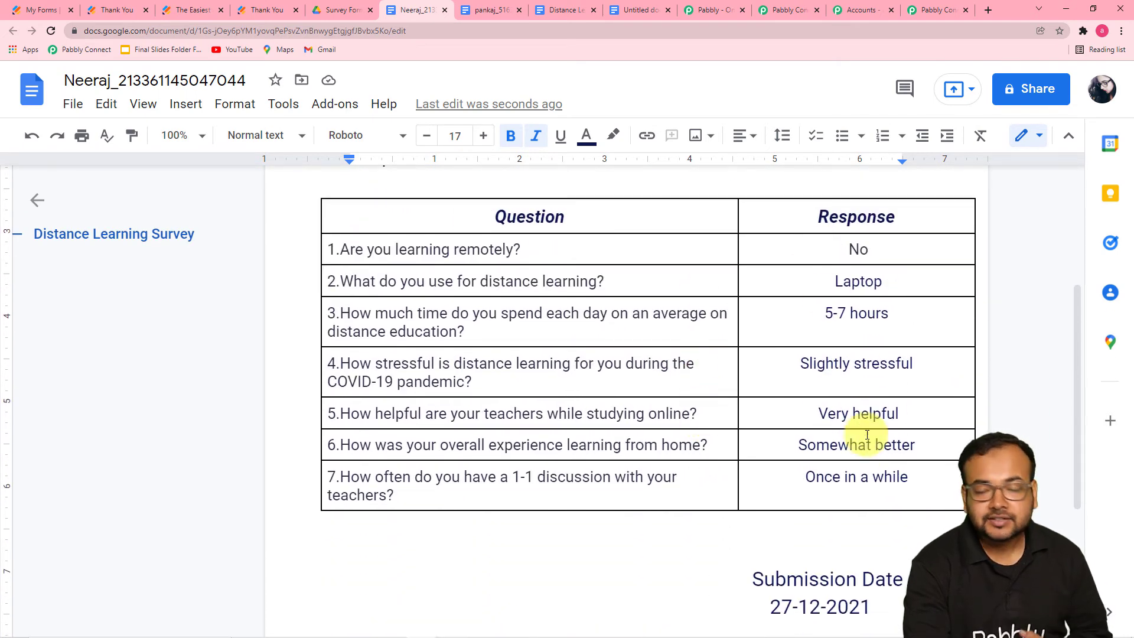
pyautogui.scroll(-4, 854, 536)
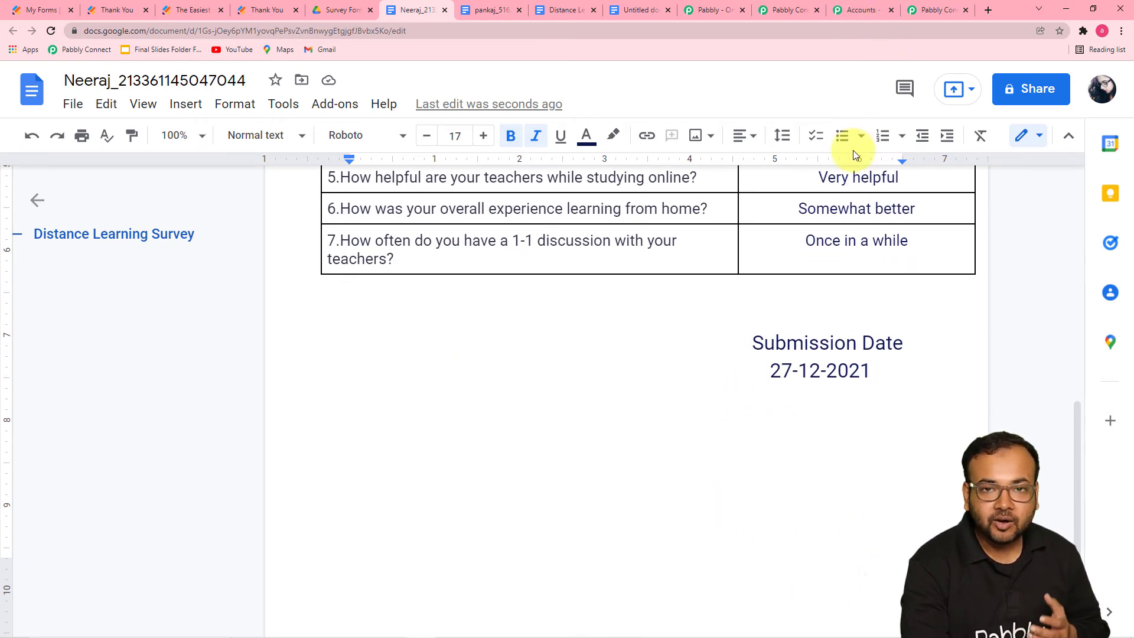
# - Compare the Google Docs step's field mappings in Pabbly Connect with the student details and answers in the generated document
pyautogui.click(934, 10)
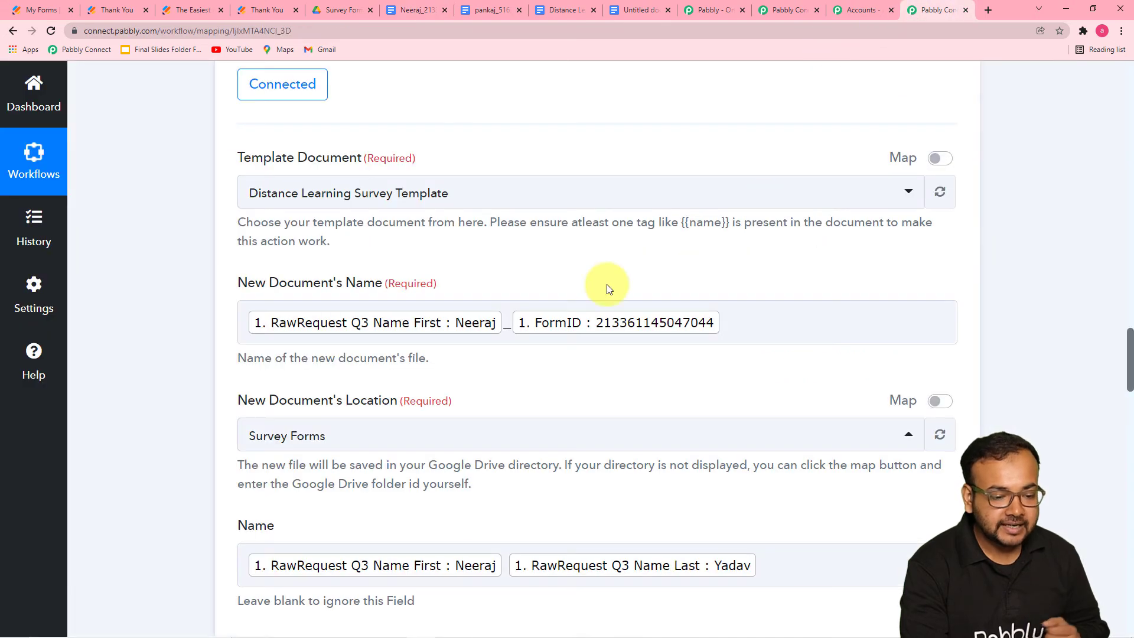
pyautogui.scroll(-5, 609, 289)
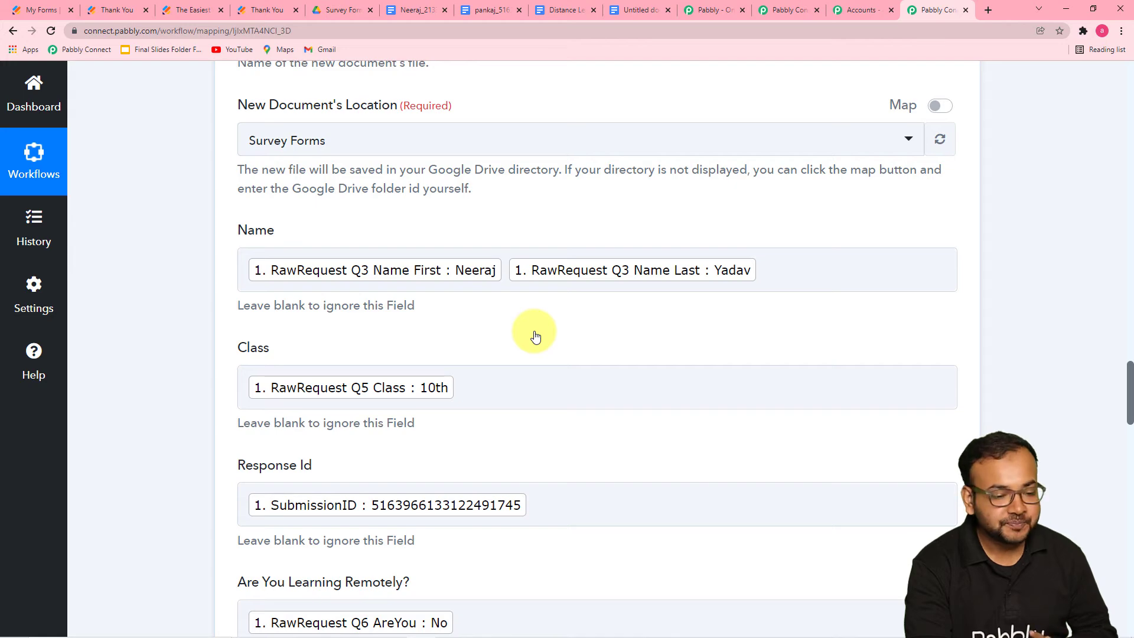
pyautogui.scroll(-1, 535, 335)
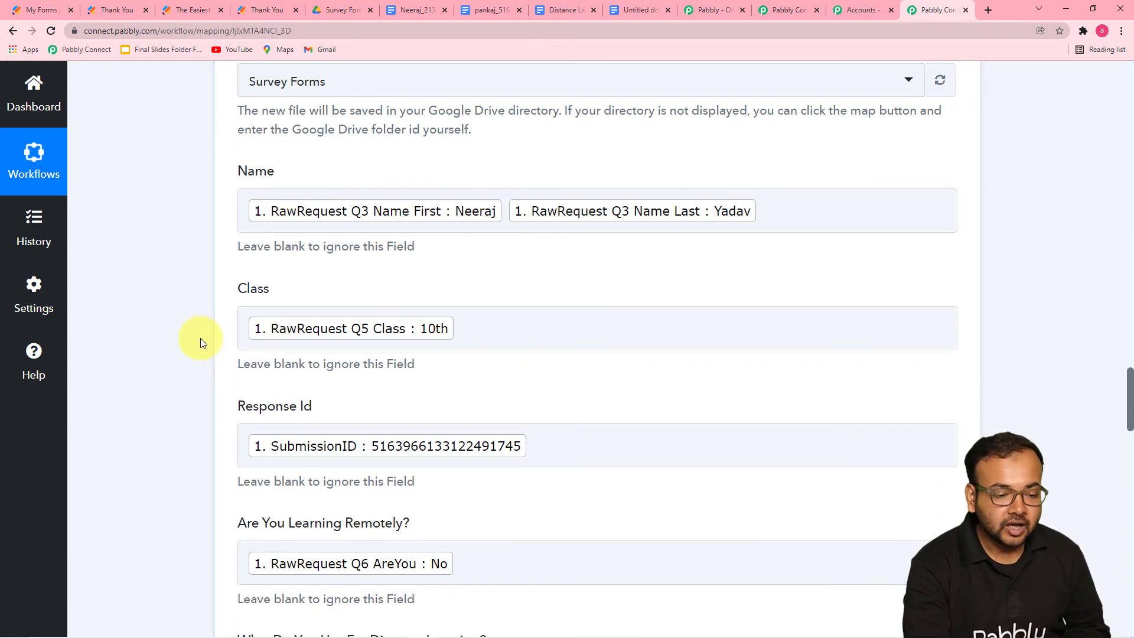
pyautogui.scroll(-9, 200, 338)
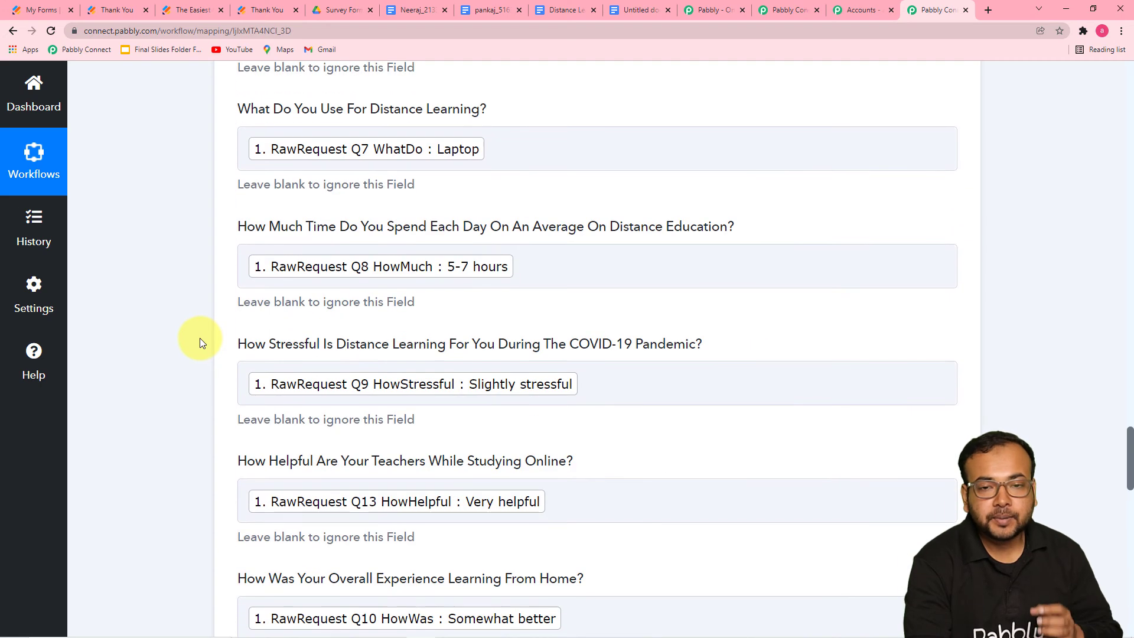
pyautogui.click(414, 13)
pyautogui.scroll(9, 453, 372)
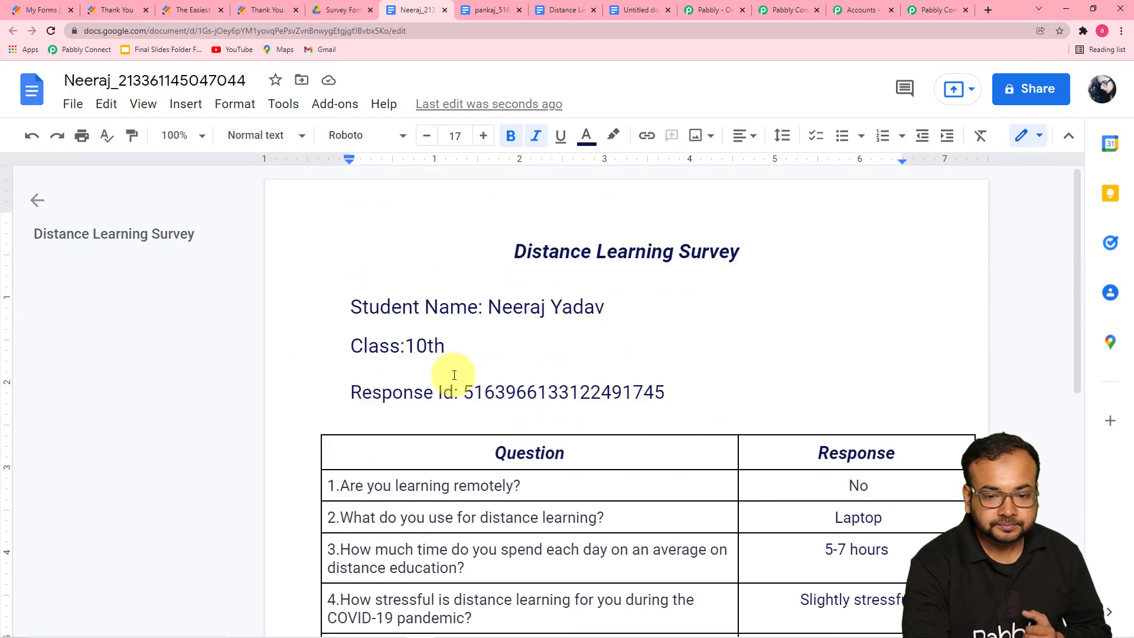
# - Return to the Pabbly Connect workflow and add a Google Drive action after the Google Docs step
pyautogui.click(927, 12)
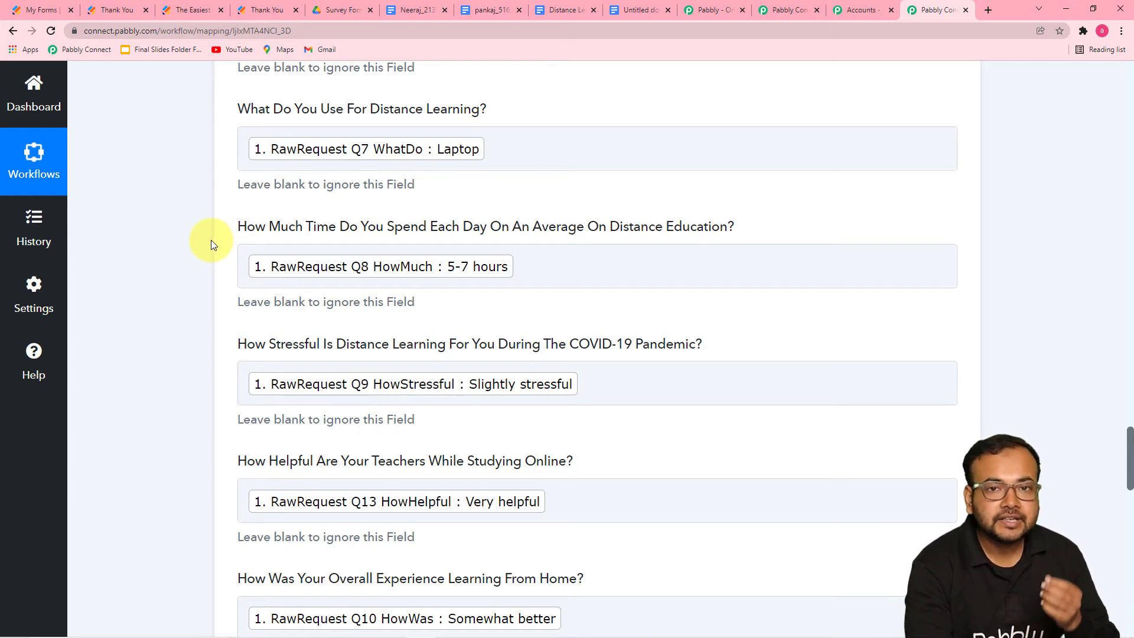
pyautogui.scroll(-3, 211, 240)
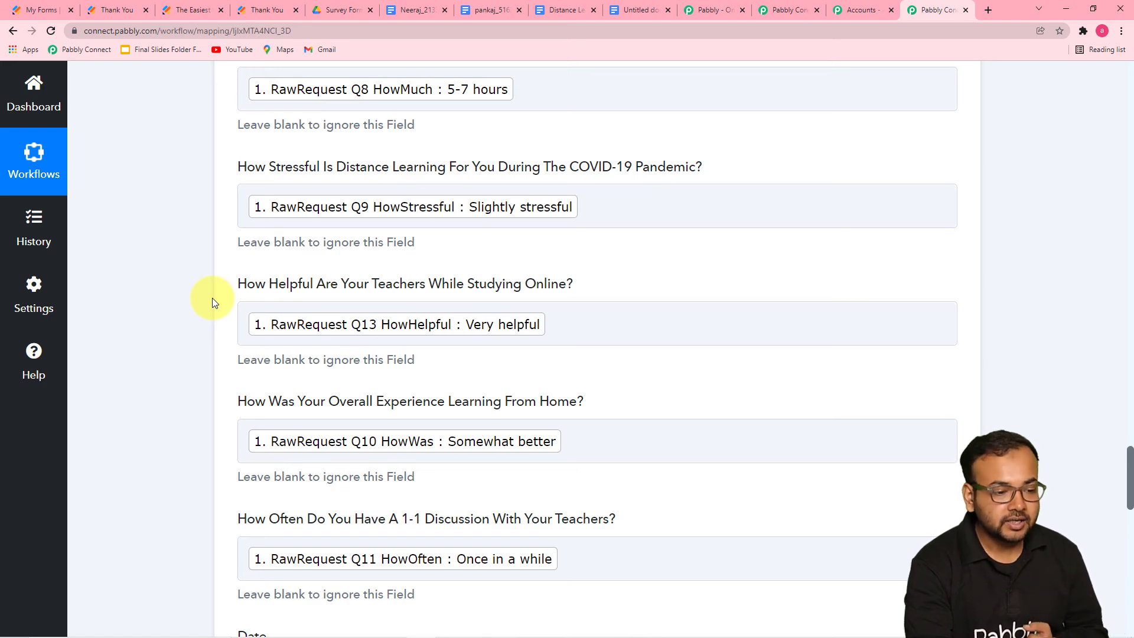
pyautogui.scroll(-8, 150, 292)
pyautogui.scroll(-10, 150, 292)
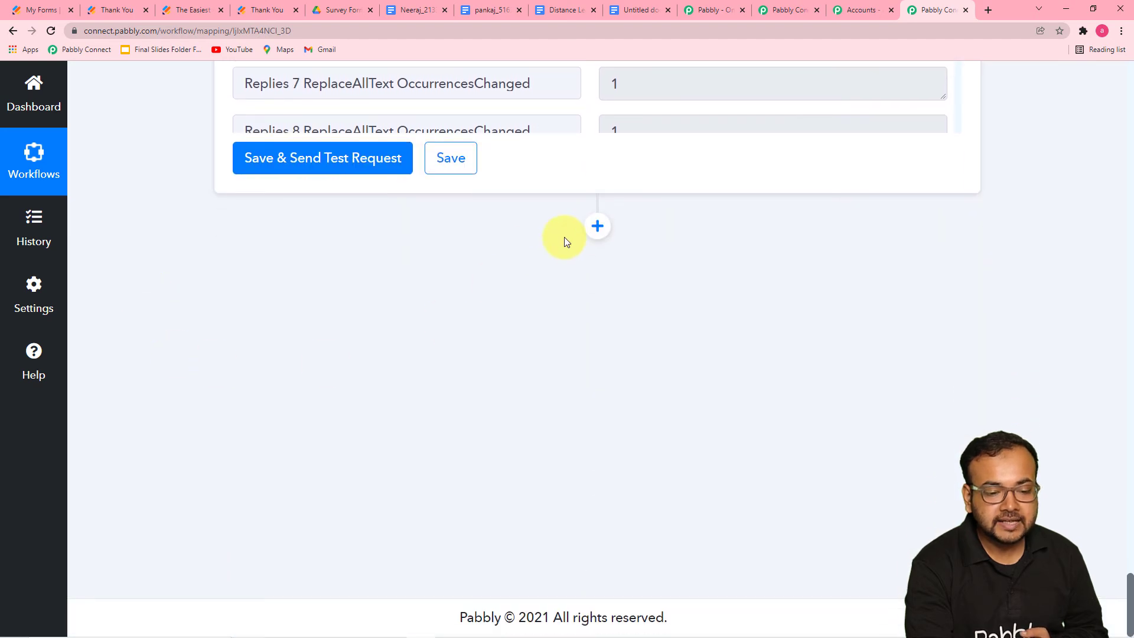
pyautogui.click(596, 225)
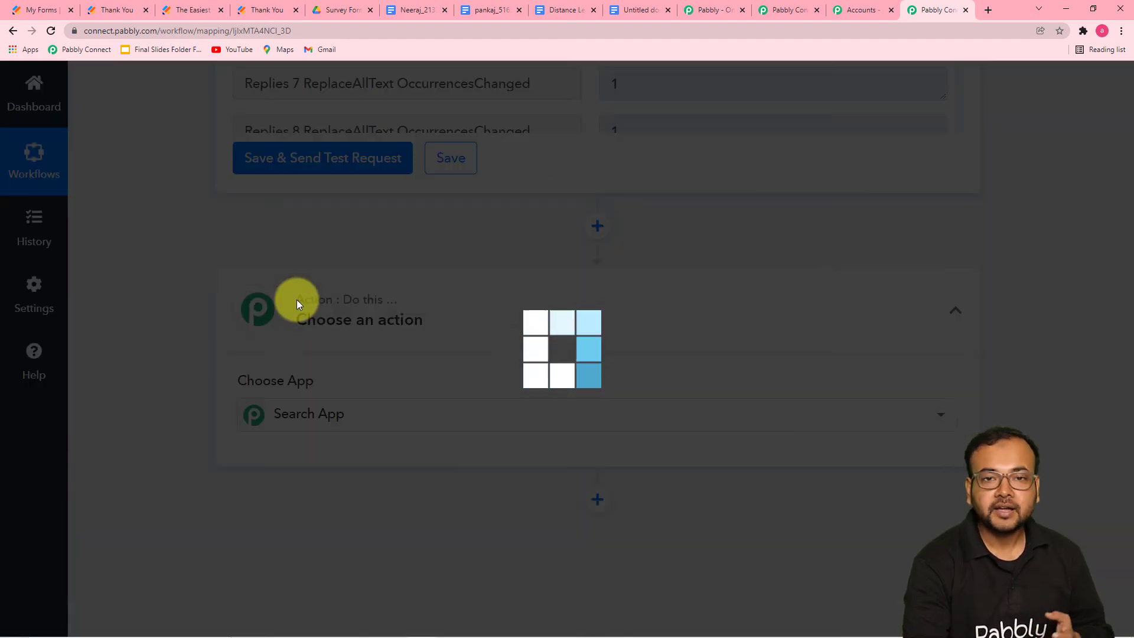
pyautogui.scroll(-2, 298, 313)
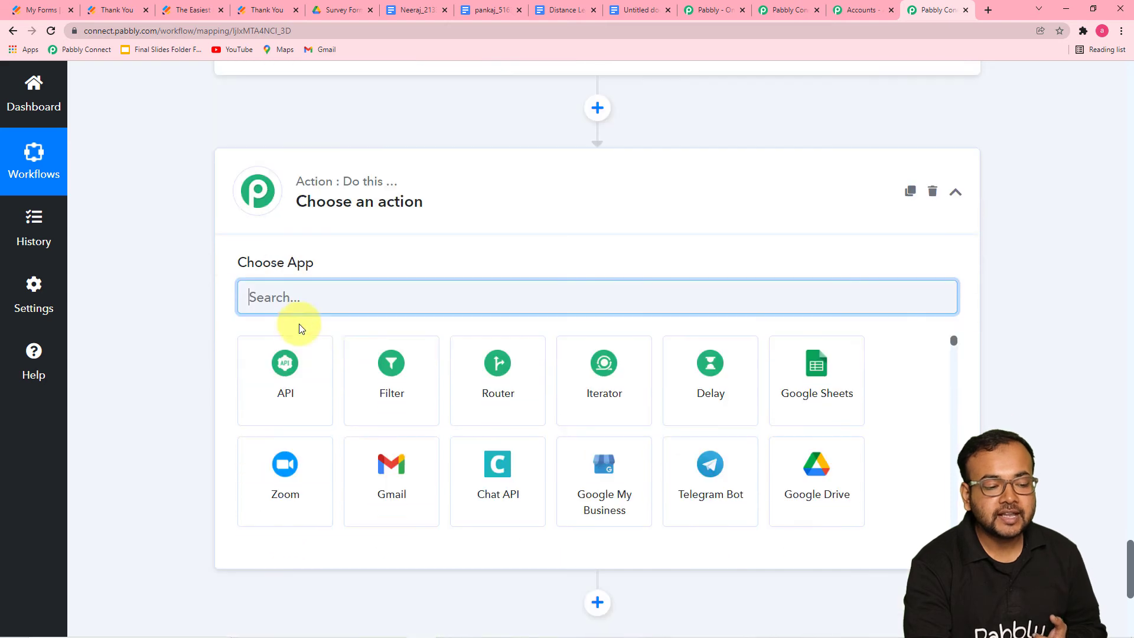
pyautogui.write('goo')
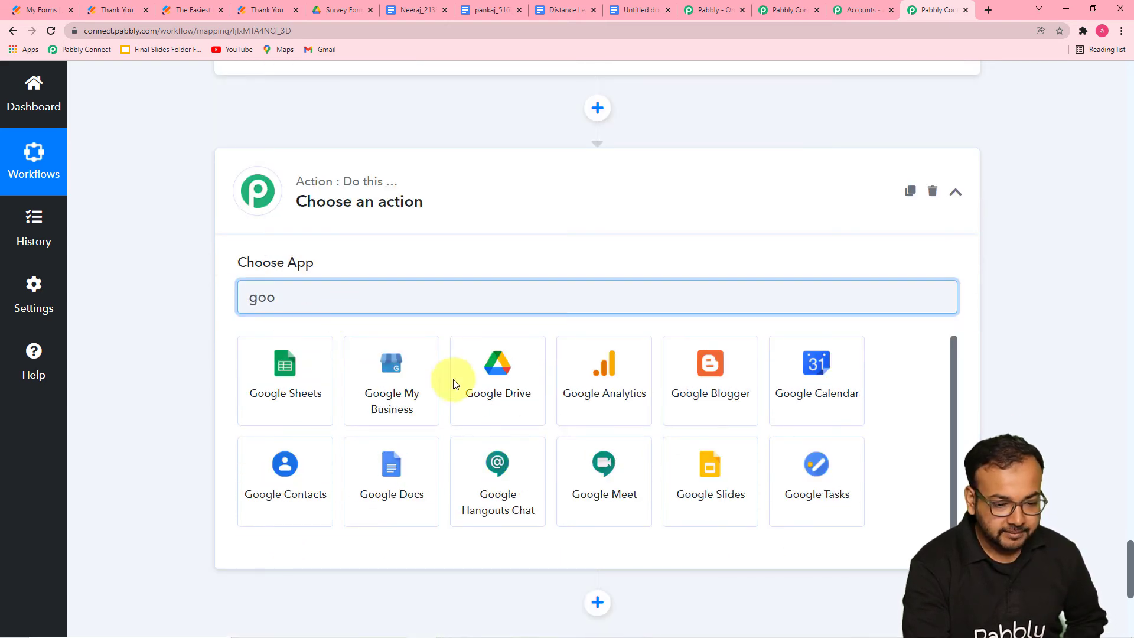
pyautogui.click(481, 380)
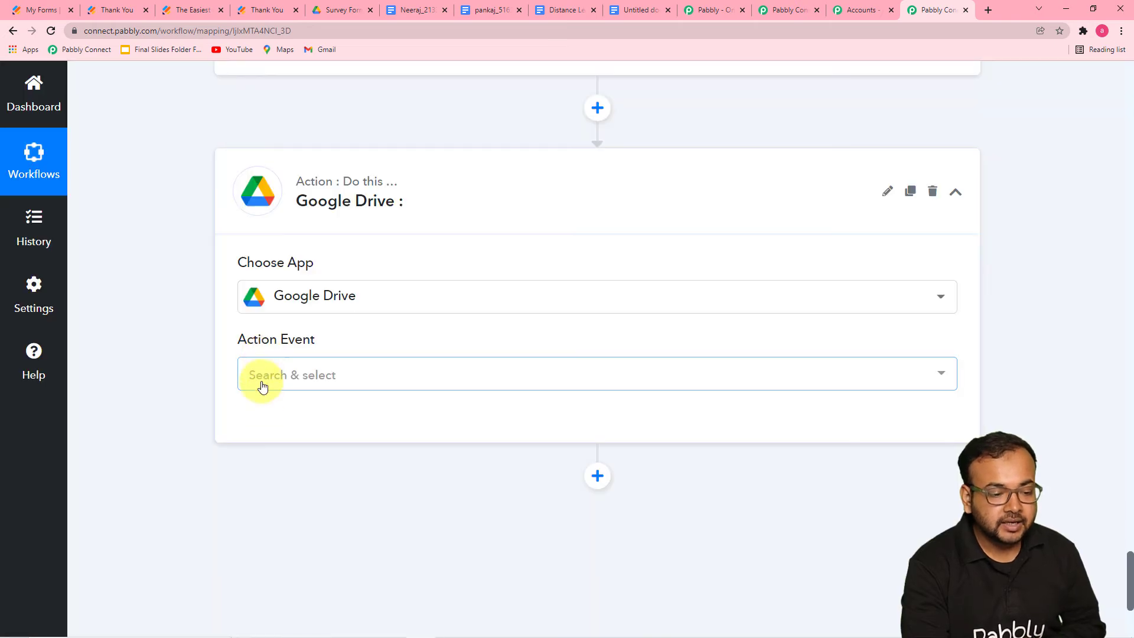
# - Set the Google Drive action event to Share a File With Anyone
pyautogui.scroll(-1, 260, 393)
pyautogui.click(347, 311)
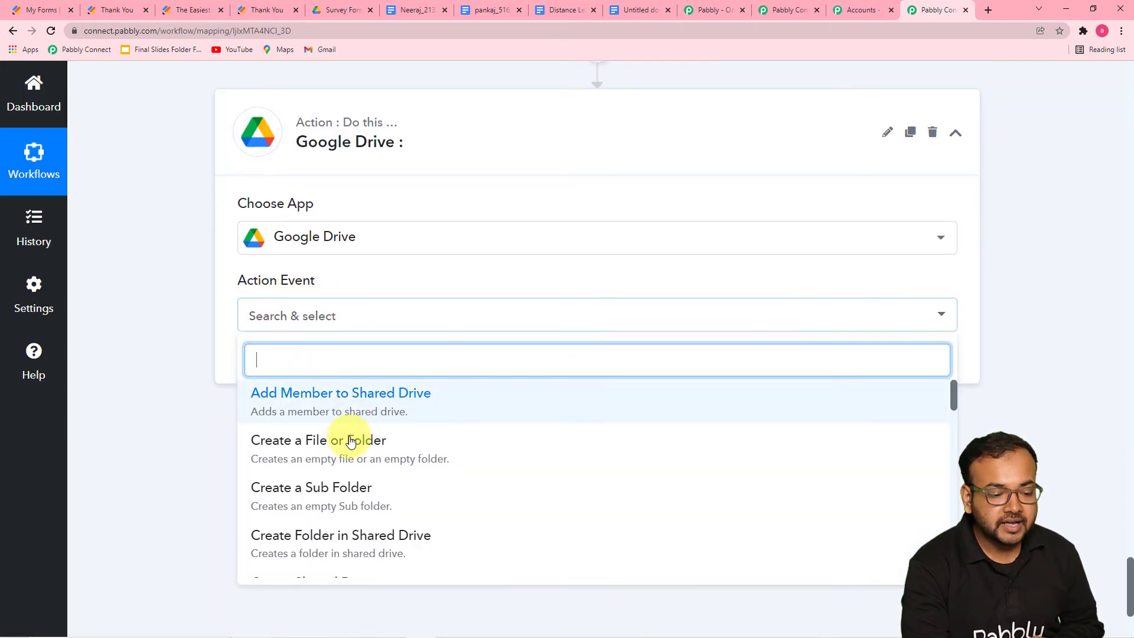
pyautogui.scroll(-3, 349, 443)
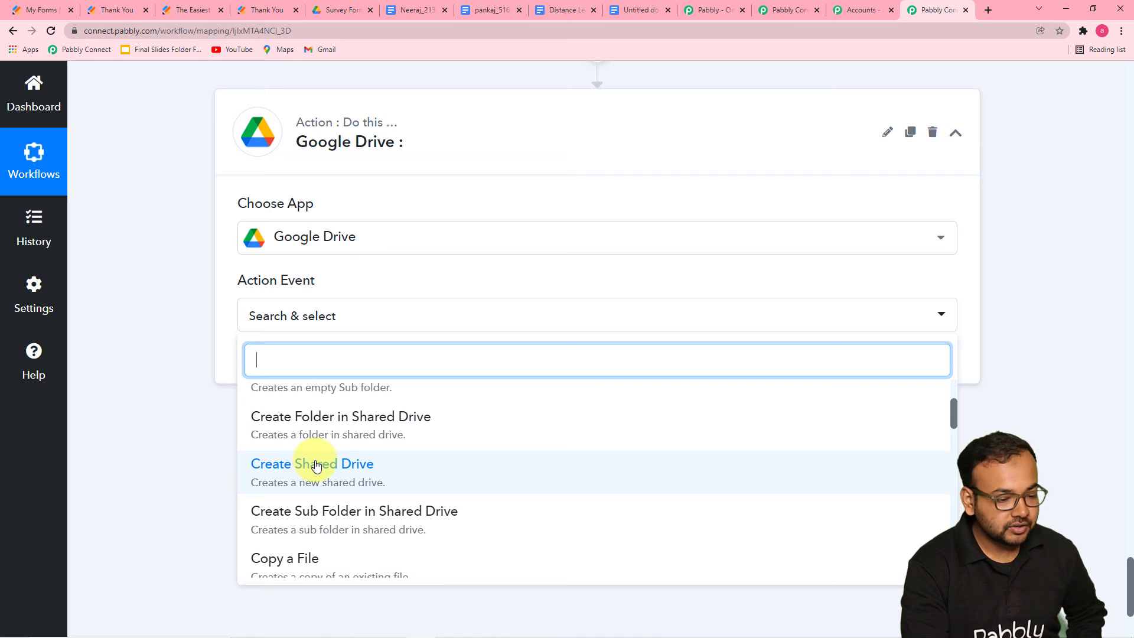
pyautogui.scroll(-3, 316, 466)
pyautogui.write('s')
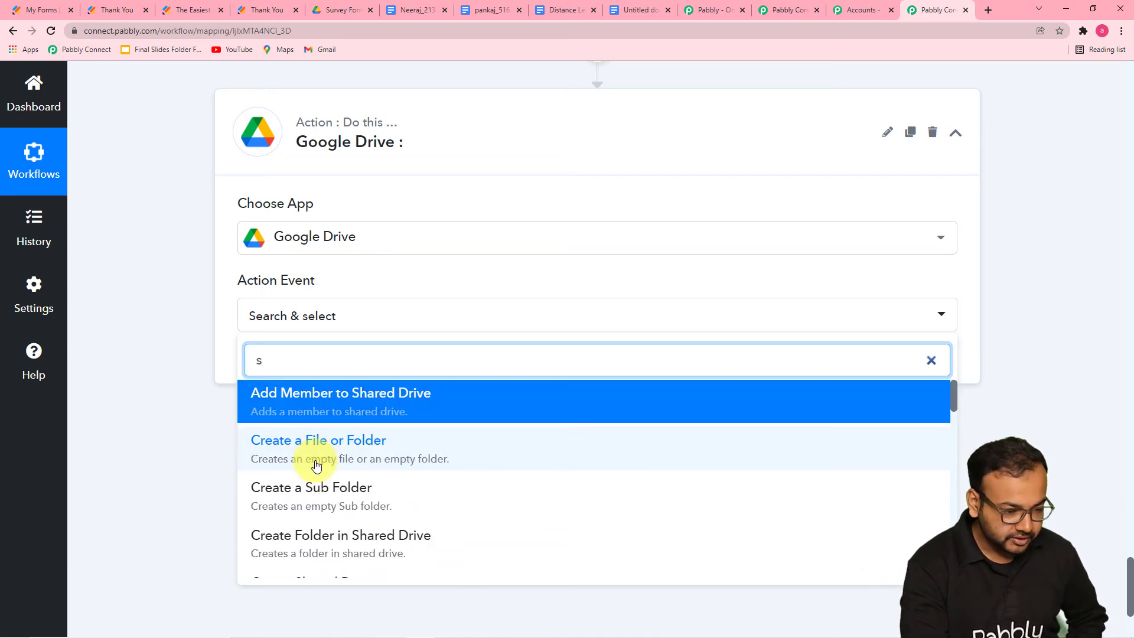
pyautogui.write('hare')
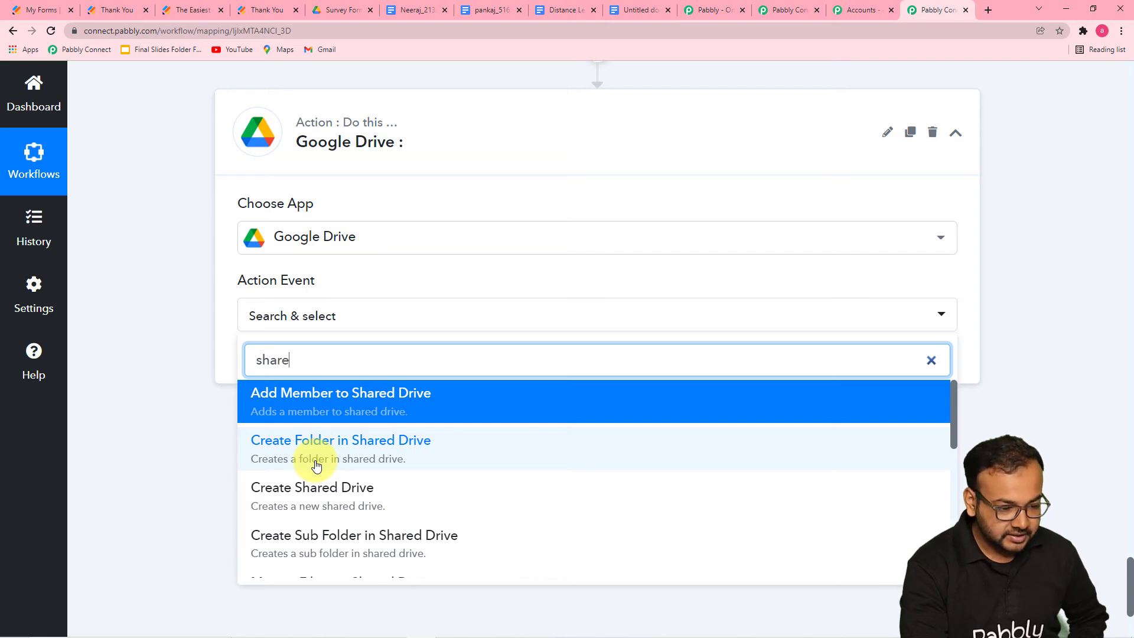
pyautogui.scroll(-3, 316, 466)
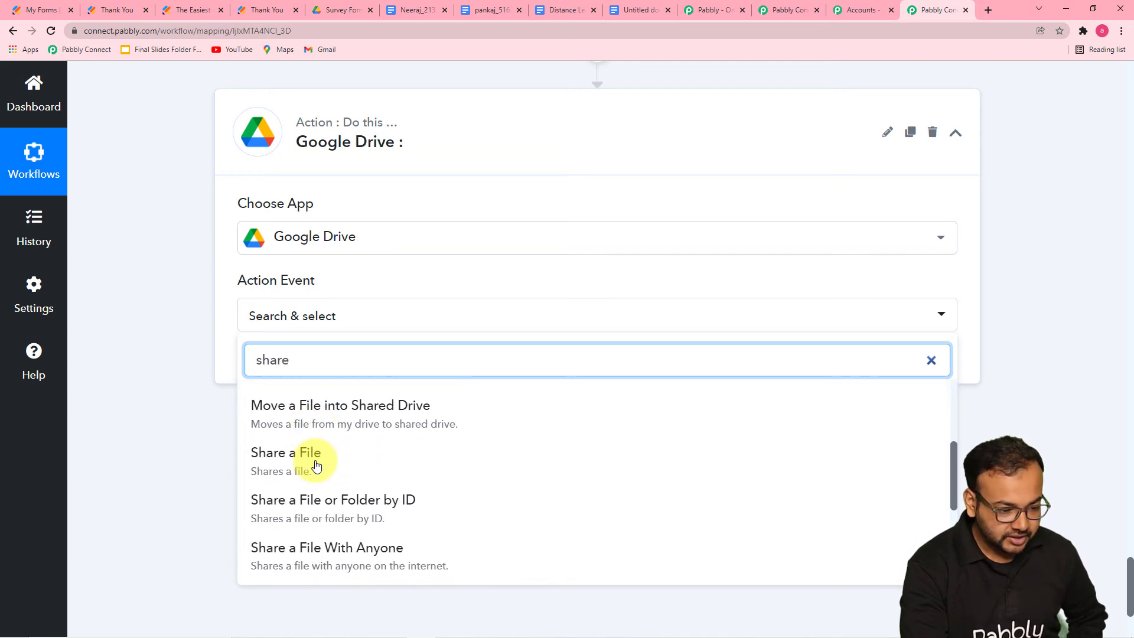
pyautogui.scroll(-2, 316, 466)
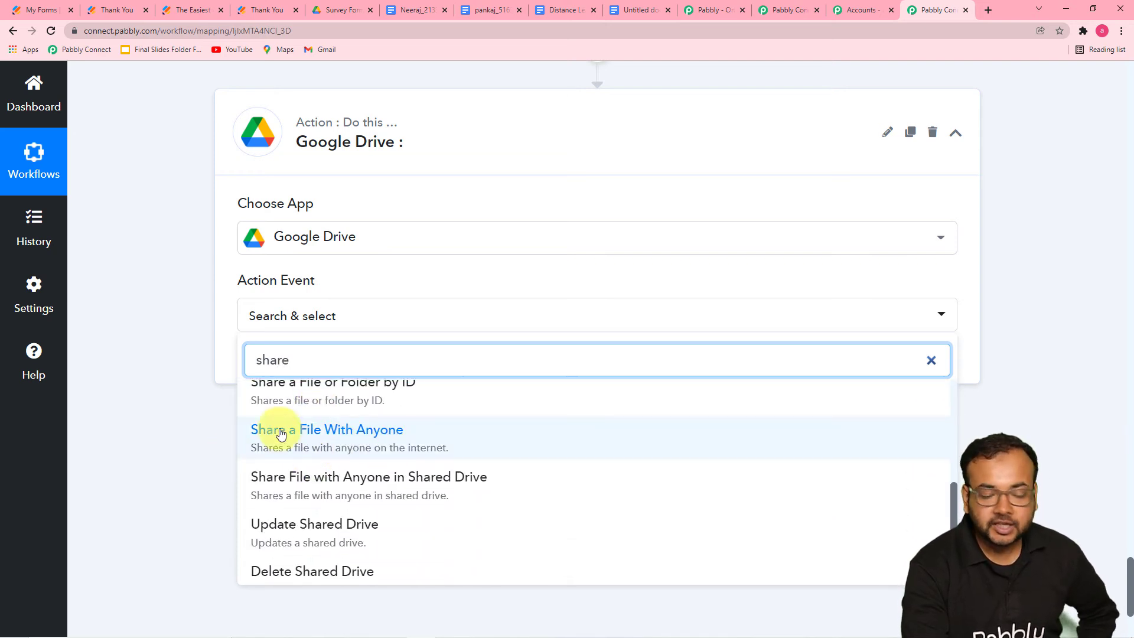
pyautogui.click(315, 443)
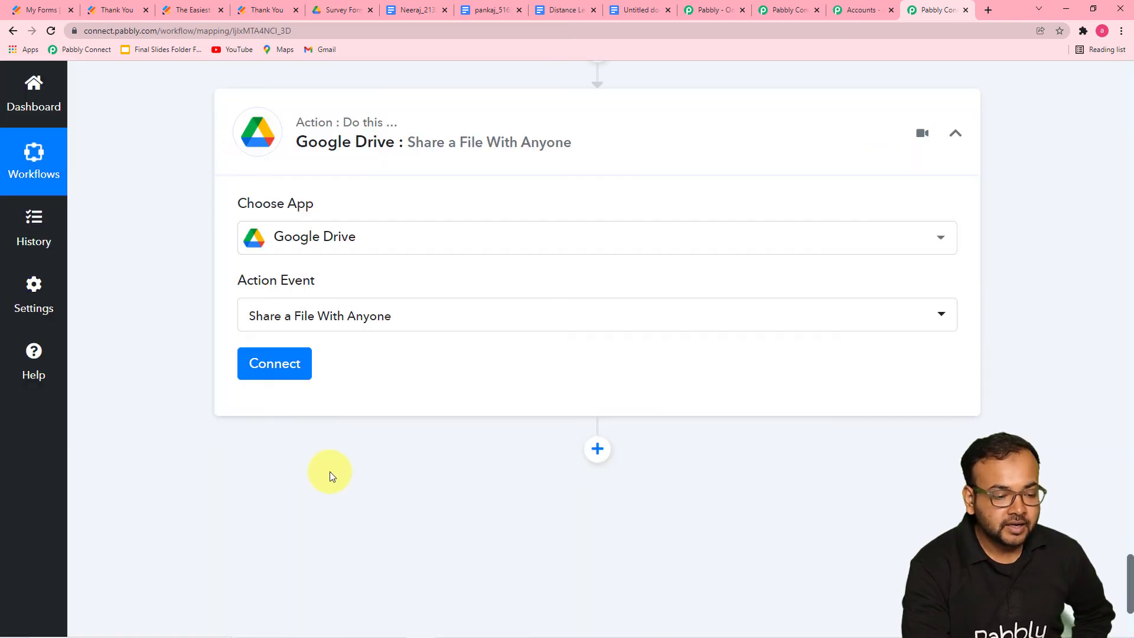
# - Add a new Google Drive connection and authorize Pabbly Connect Drive with the Google account that holds the survey documents
pyautogui.click(271, 370)
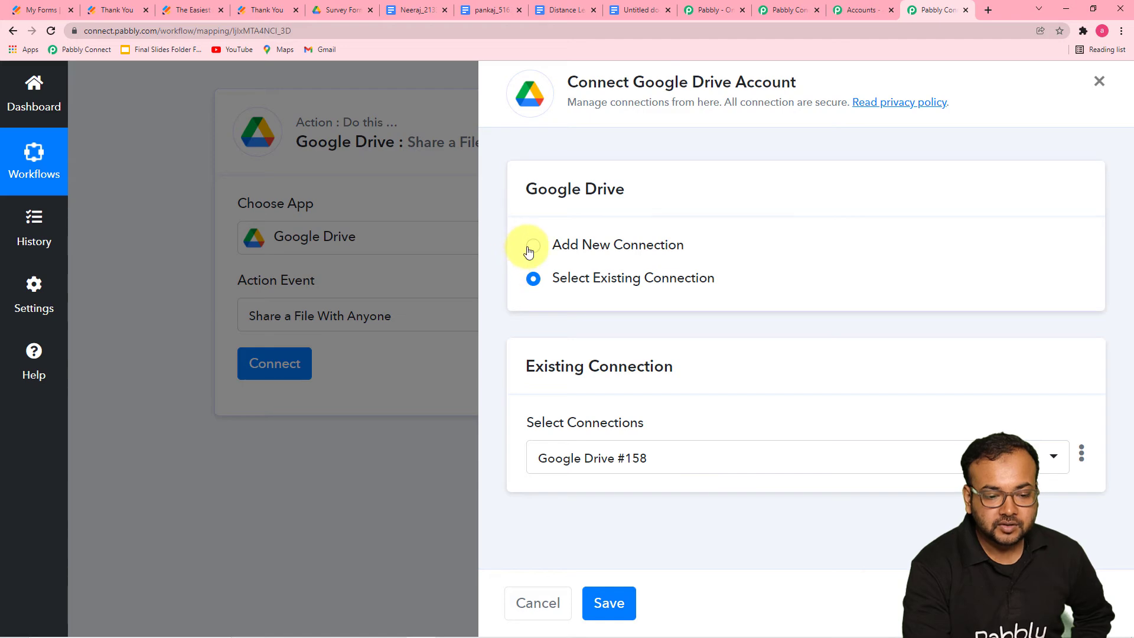
pyautogui.click(532, 246)
pyautogui.click(590, 434)
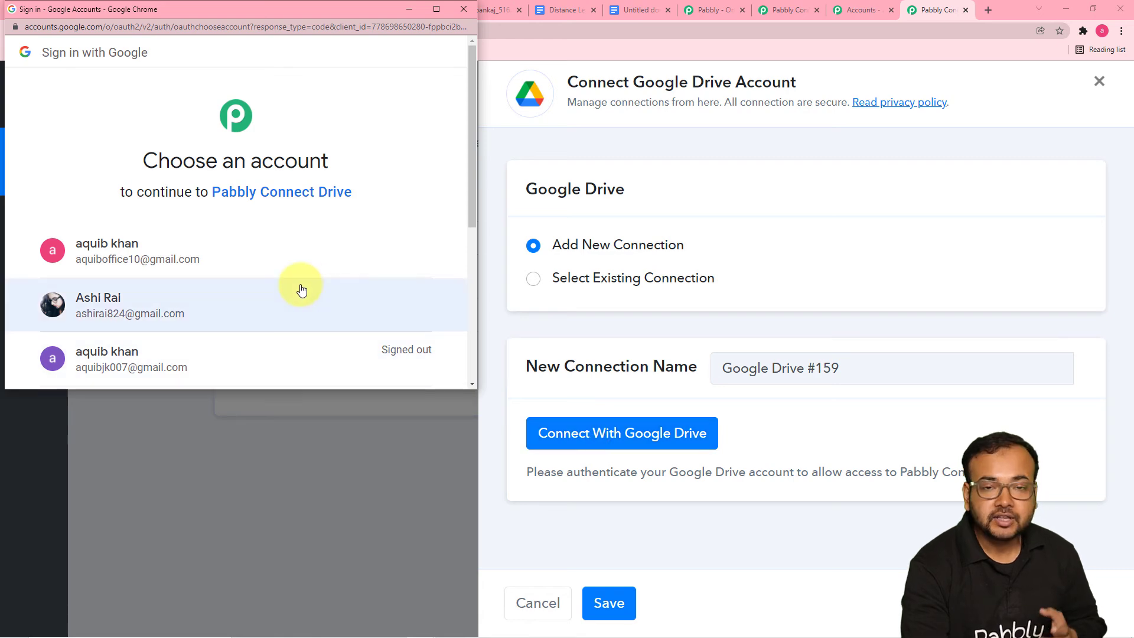
pyautogui.click(265, 305)
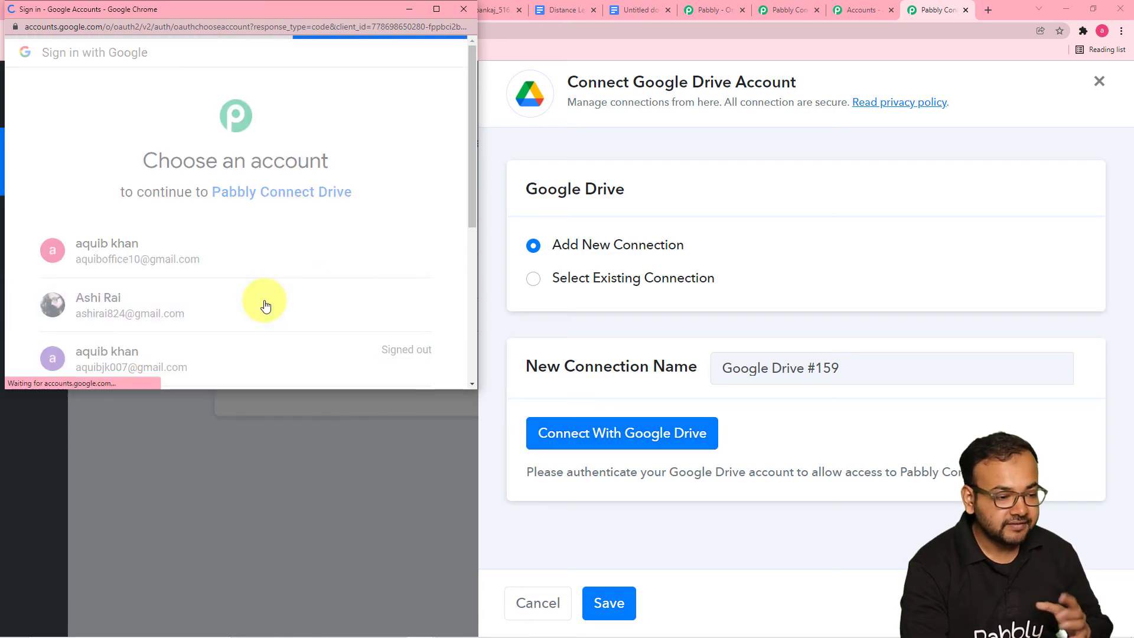
pyautogui.scroll(-3, 264, 301)
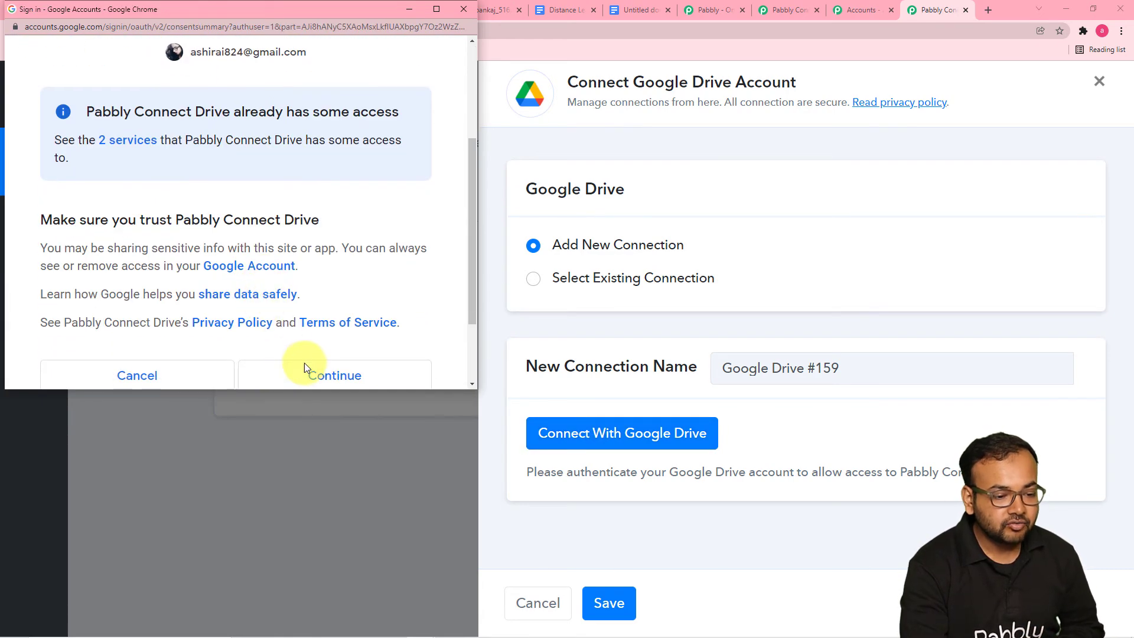
pyautogui.click(304, 368)
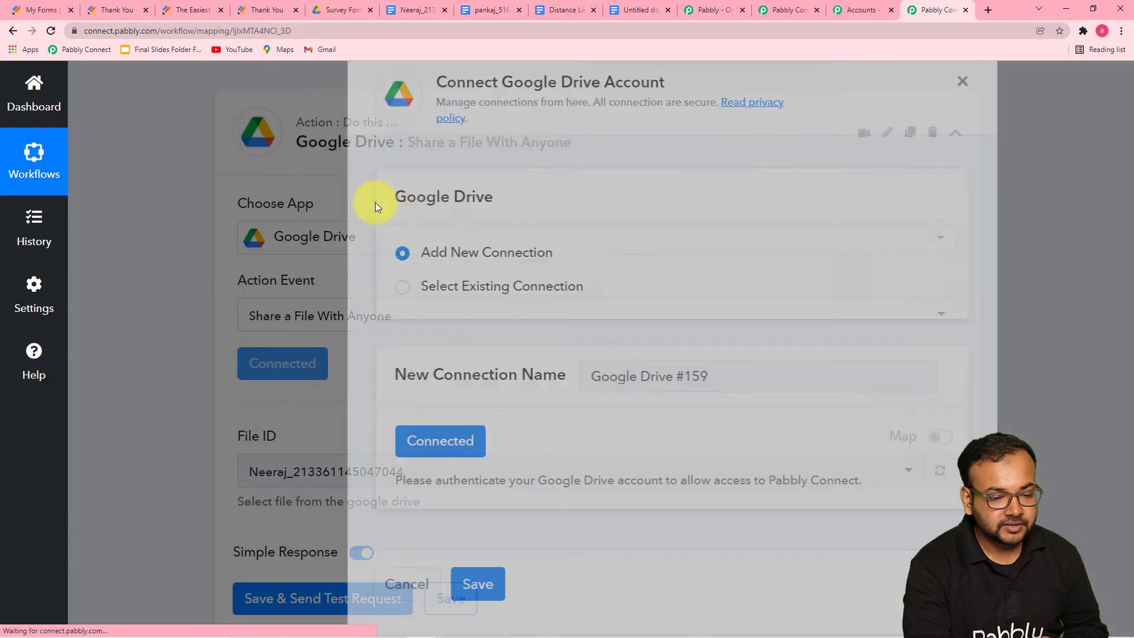
# - Check the Google Drive step's File ID field, then examine the full DocumentId value in the Google Docs step's response
pyautogui.scroll(-2, 445, 346)
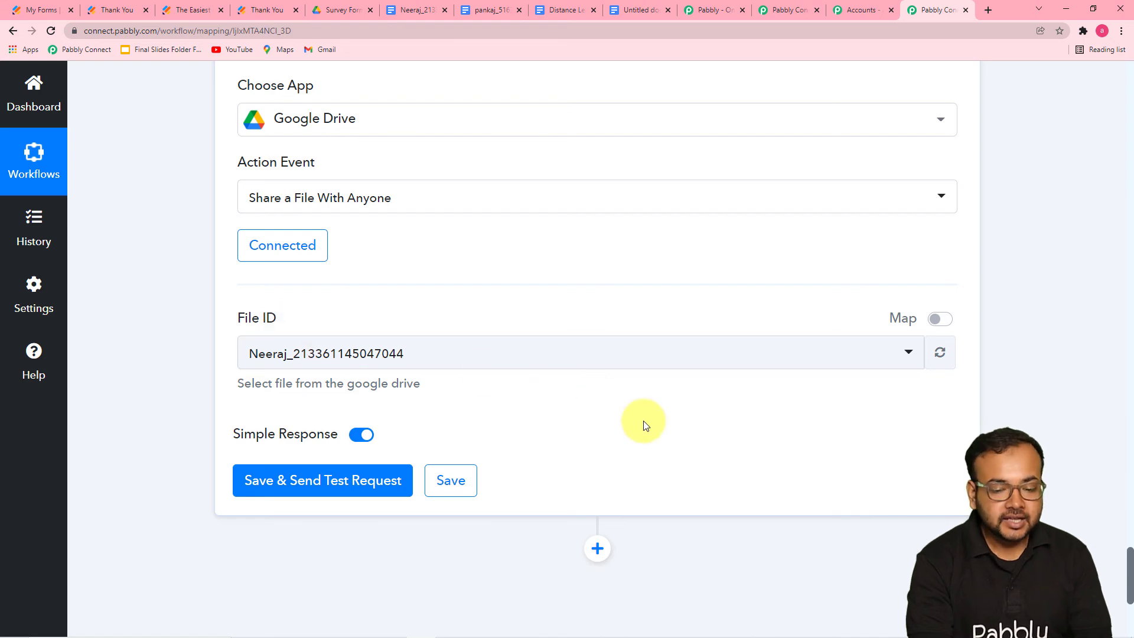
pyautogui.scroll(10, 848, 367)
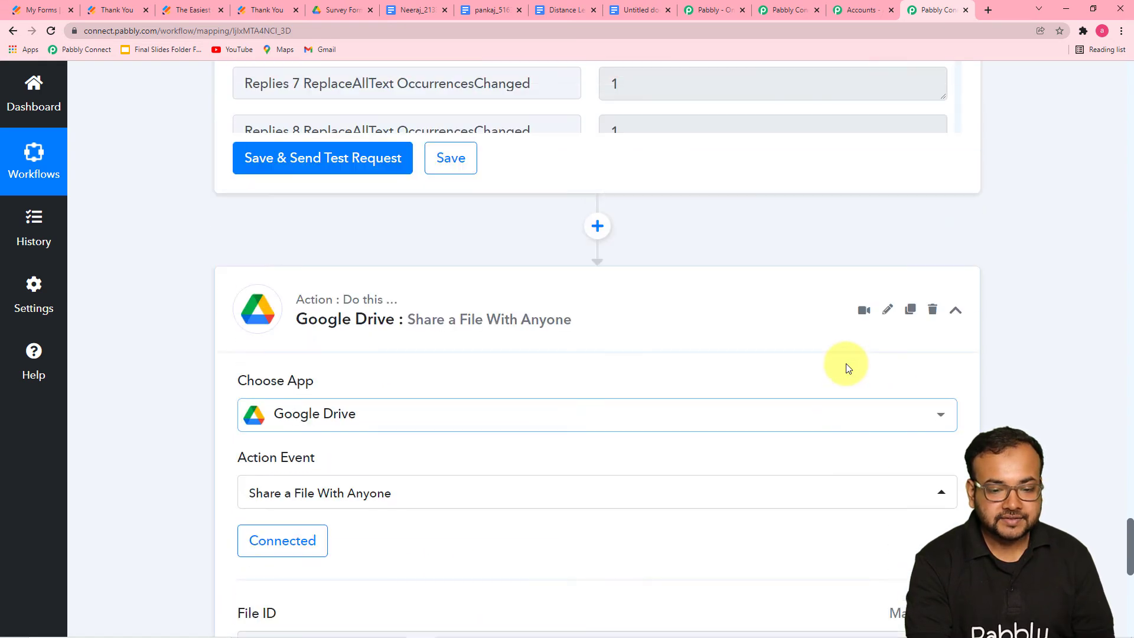
pyautogui.scroll(-4, 805, 273)
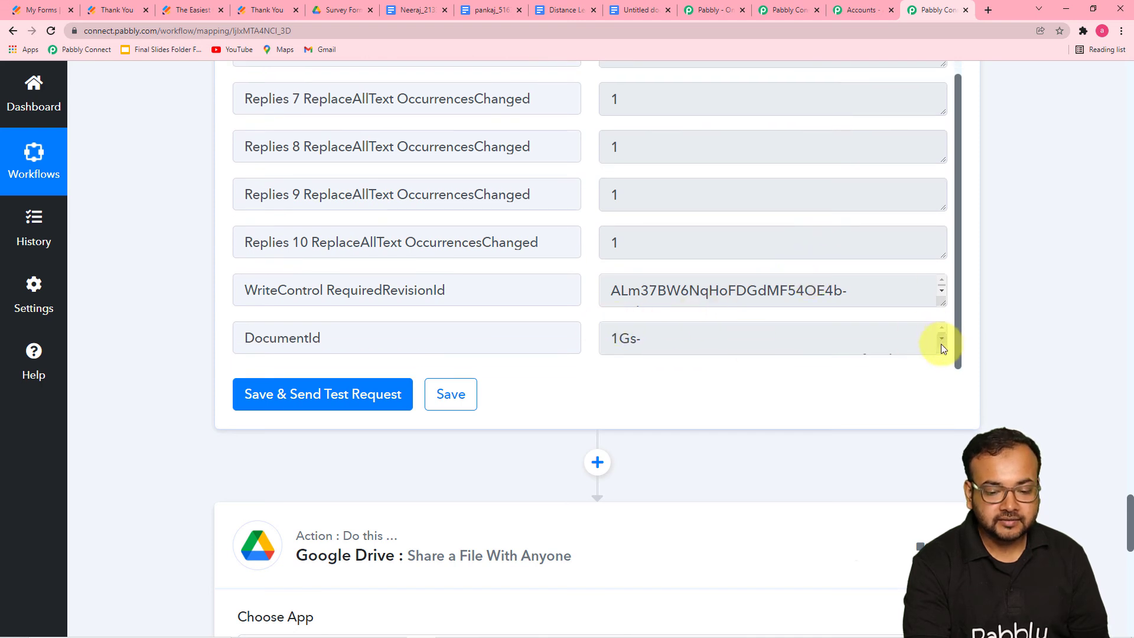
pyautogui.moveTo(942, 350); pyautogui.dragTo(944, 409)
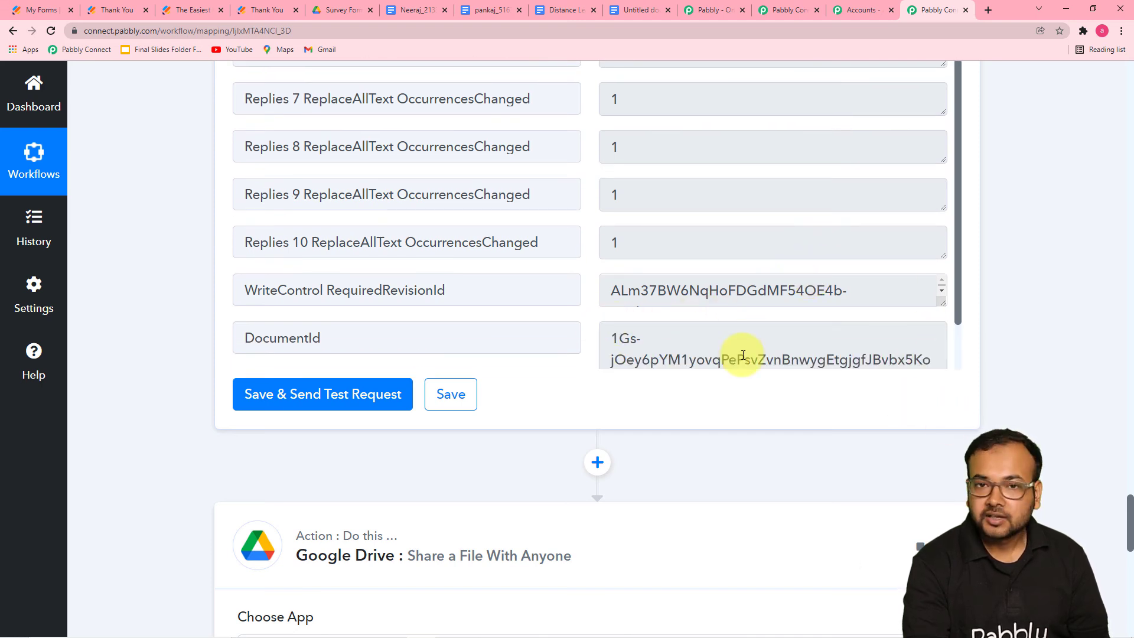
pyautogui.scroll(3, 742, 355)
pyautogui.scroll(-1, 735, 335)
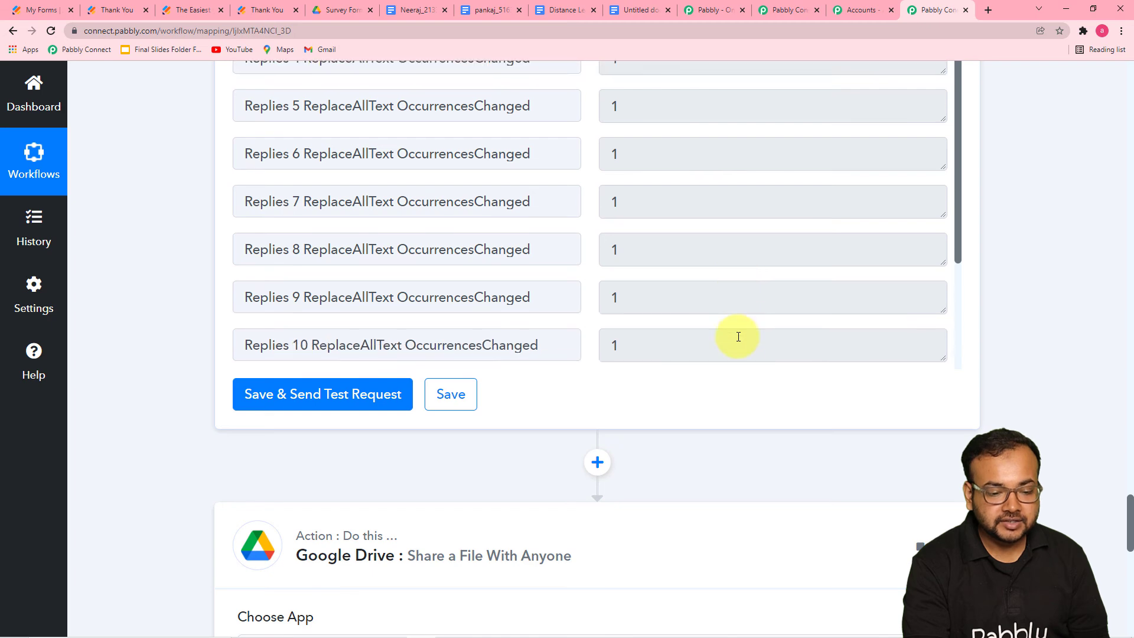
pyautogui.scroll(-3, 735, 333)
pyautogui.scroll(1, 734, 332)
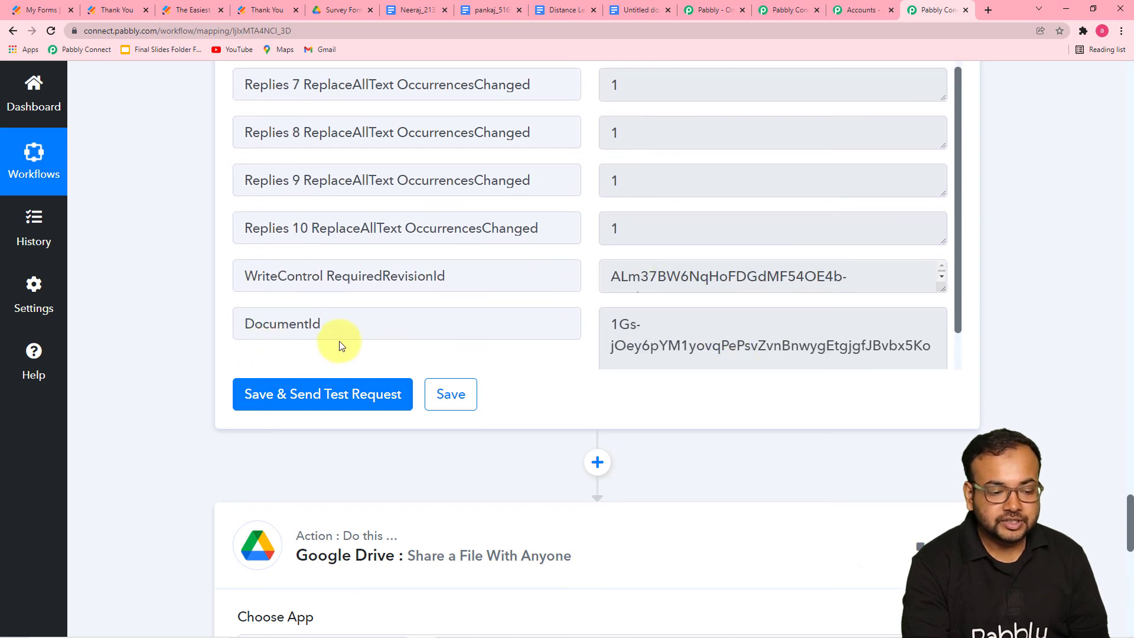
# - Enable mapping for the Google Drive step's File ID and clear its preselected document value
pyautogui.scroll(-7, 221, 321)
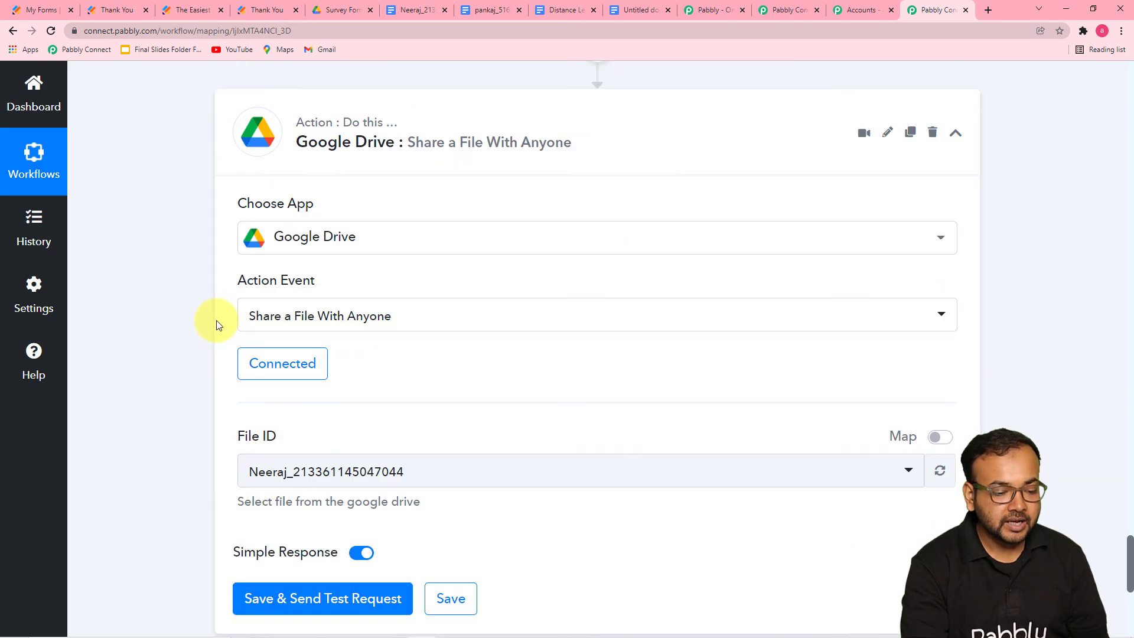
pyautogui.scroll(-2, 217, 324)
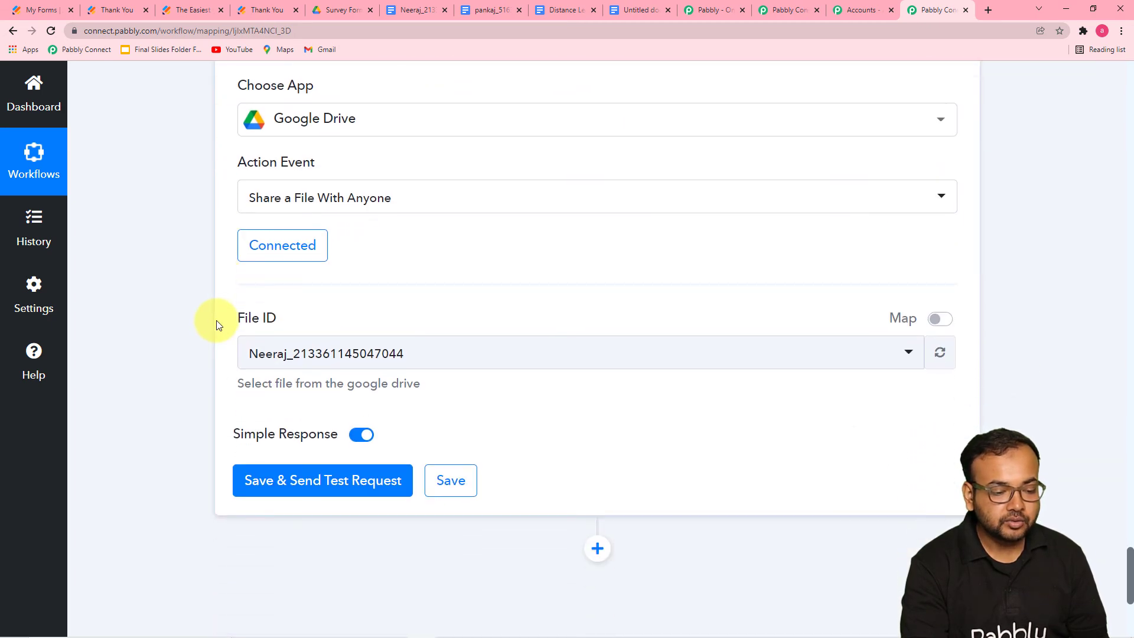
pyautogui.click(944, 327)
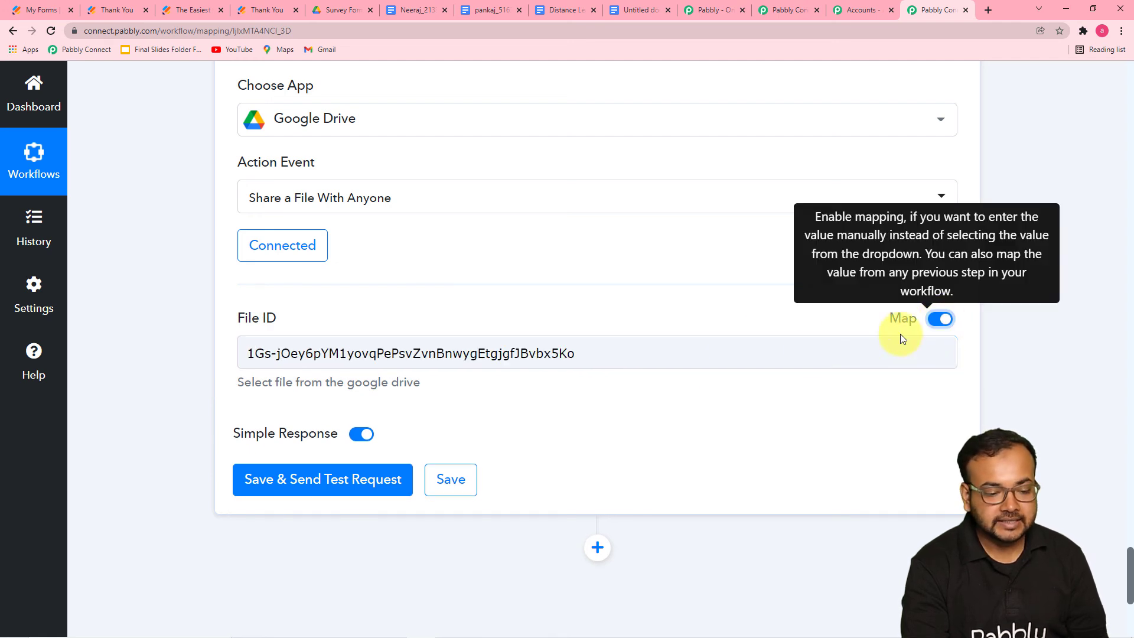
pyautogui.click(728, 355)
pyautogui.moveTo(728, 355); pyautogui.dragTo(197, 369)
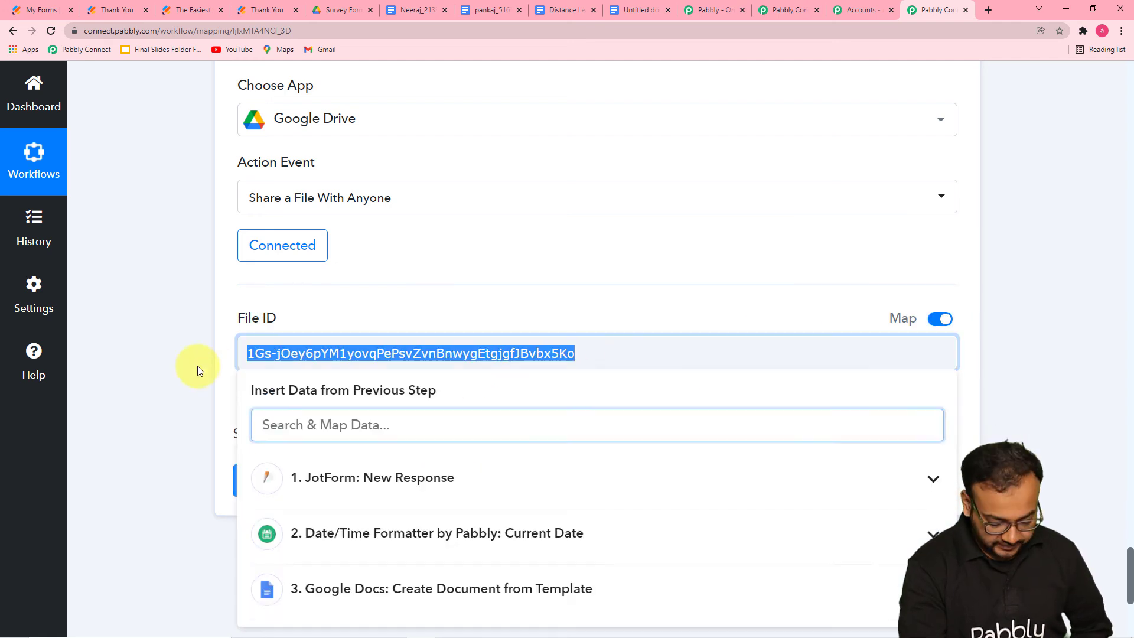
pyautogui.press('BackSpace')
# - Map the File ID to the DocumentId from the Google Docs: Create Document from Template response
pyautogui.scroll(-2, 377, 300)
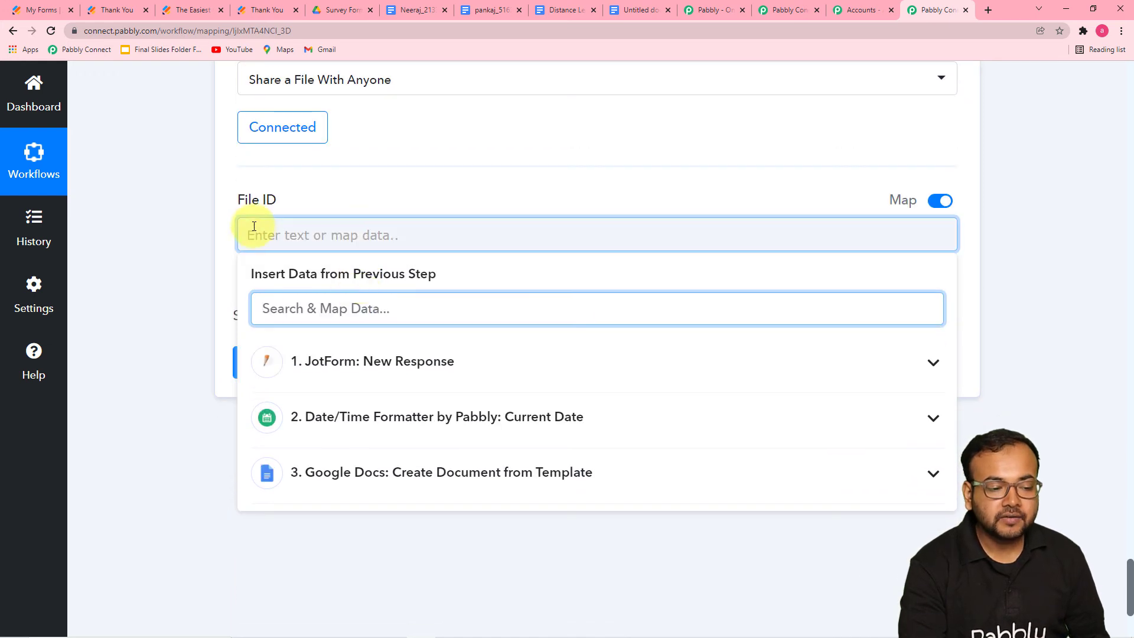
pyautogui.click(403, 320)
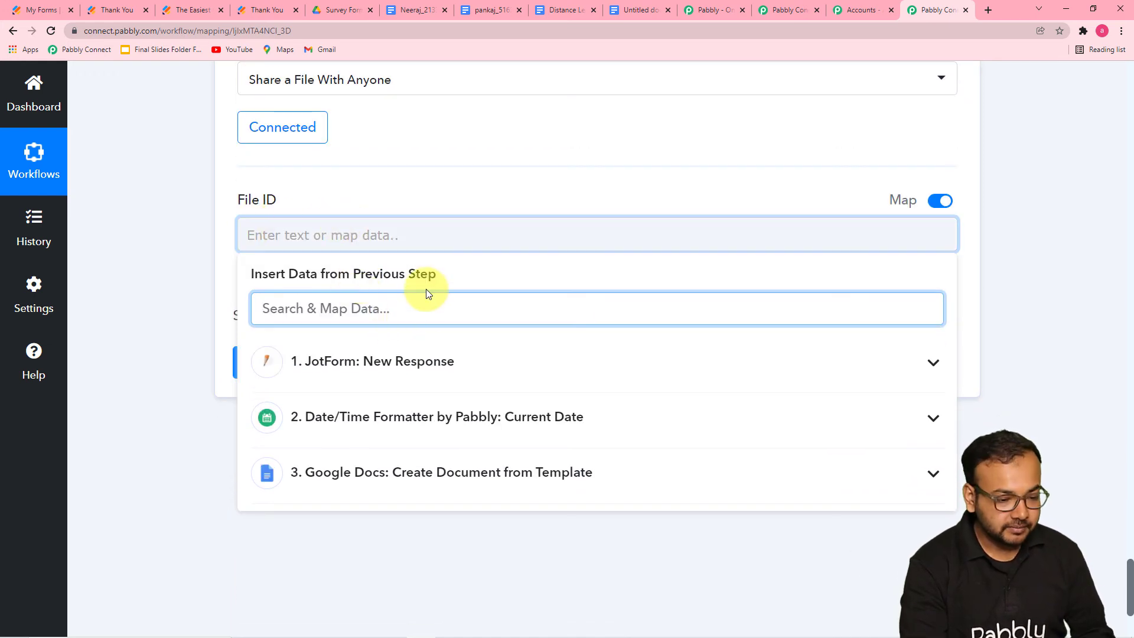
pyautogui.click(372, 485)
pyautogui.scroll(-7, 372, 487)
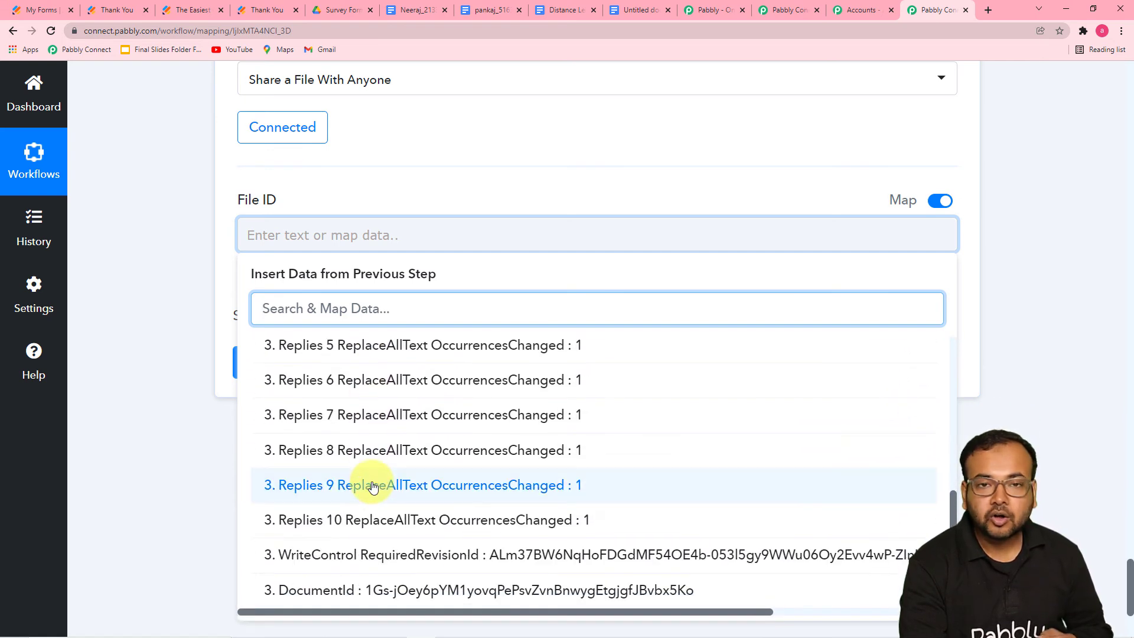
pyautogui.scroll(-3, 373, 486)
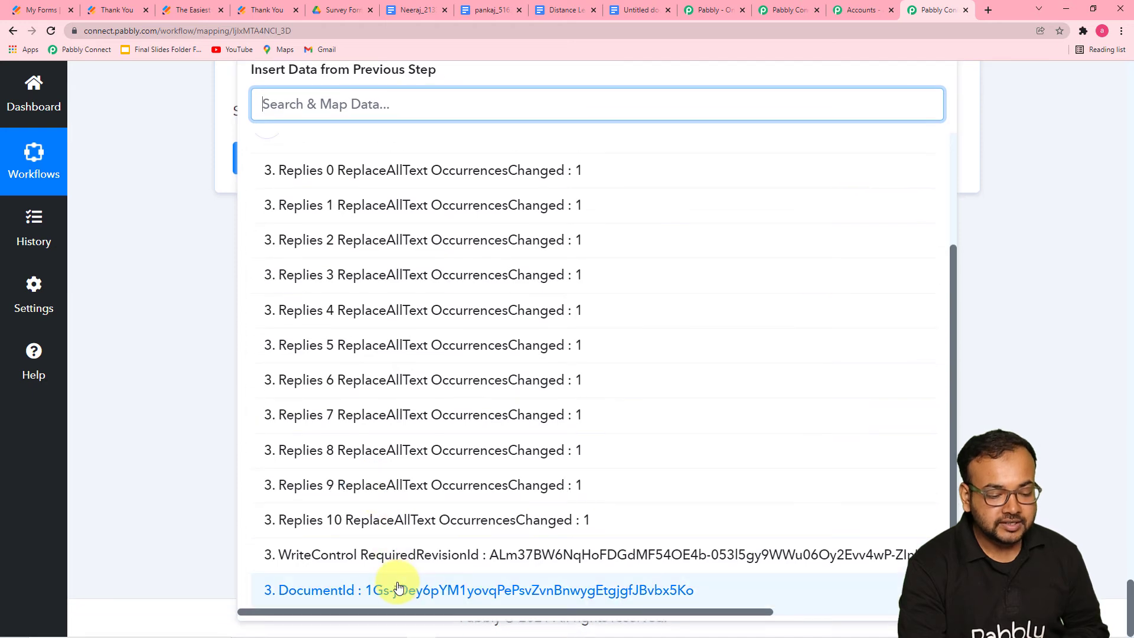
pyautogui.click(394, 587)
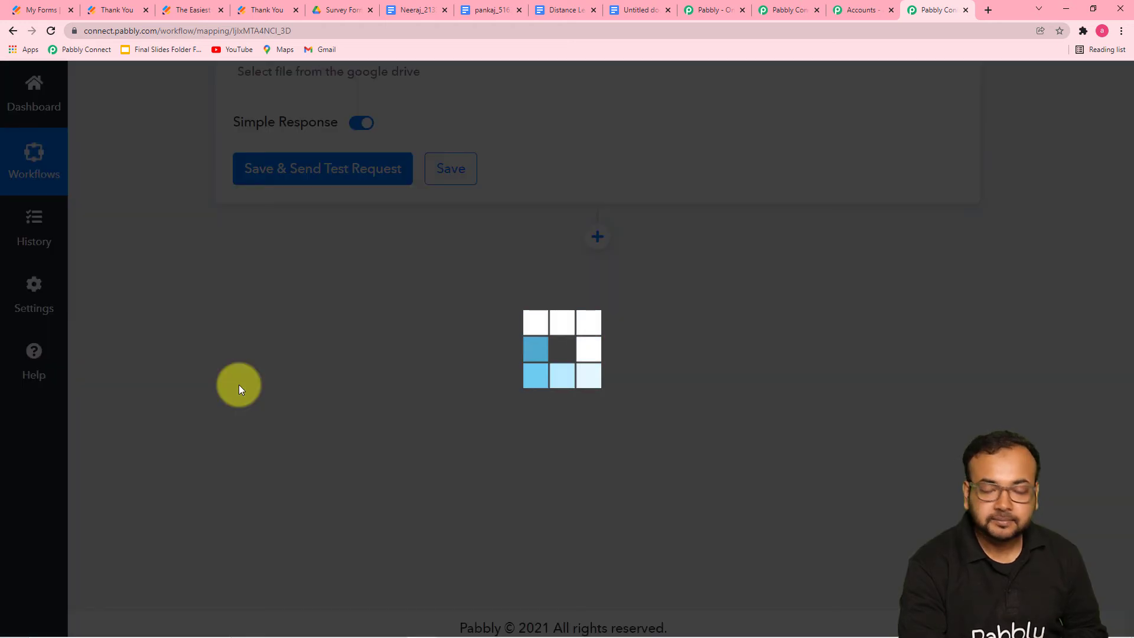
pyautogui.scroll(4, 238, 385)
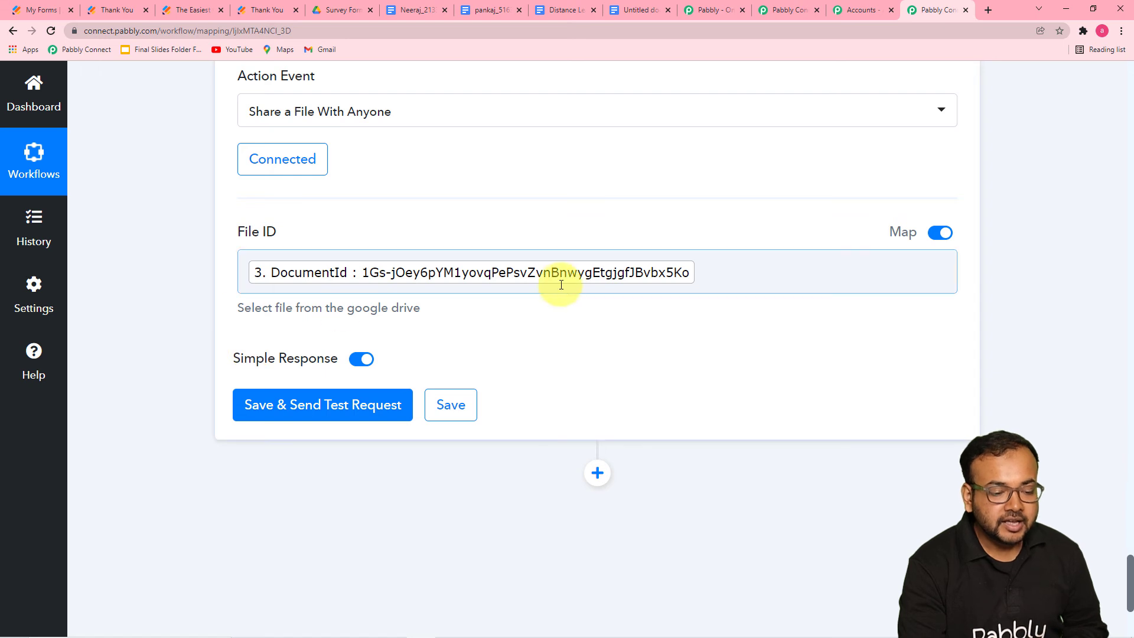
# - Save the Google Drive step, send a test request, and examine the sharing permission, WebViewLink and ExportLinks in its response
pyautogui.click(322, 406)
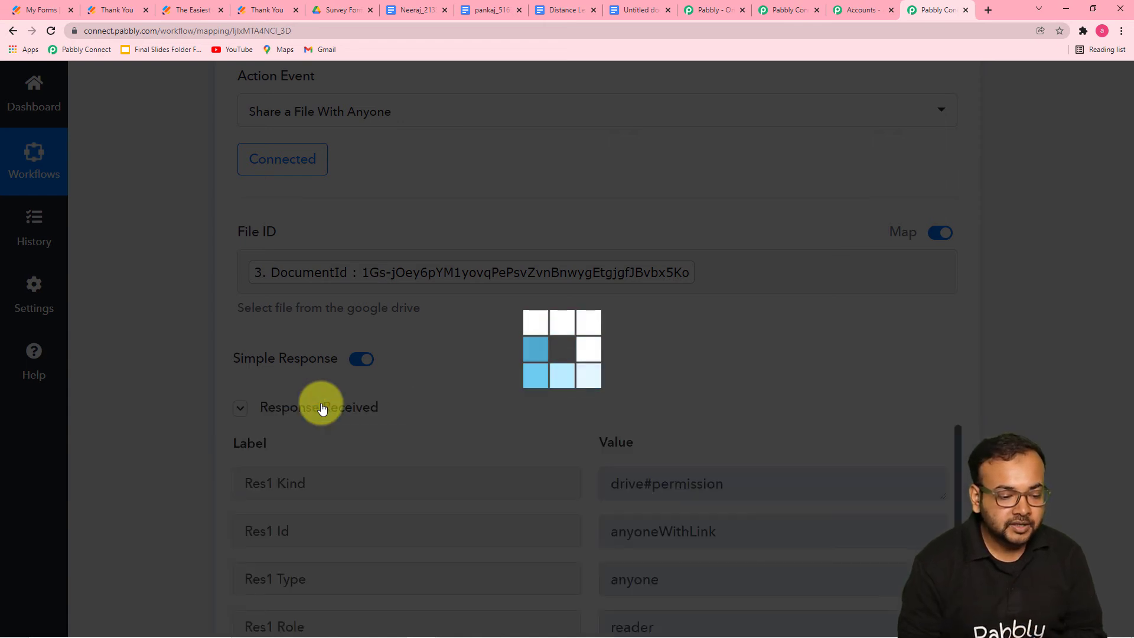
pyautogui.scroll(-2, 327, 404)
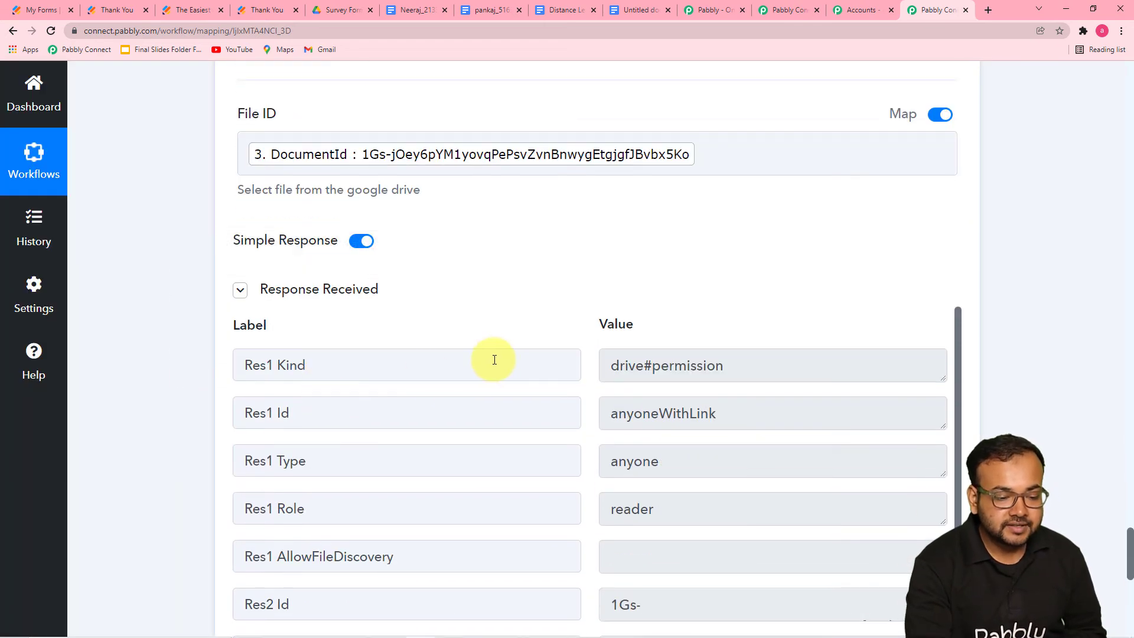
pyautogui.scroll(-2, 600, 399)
pyautogui.scroll(-1, 600, 400)
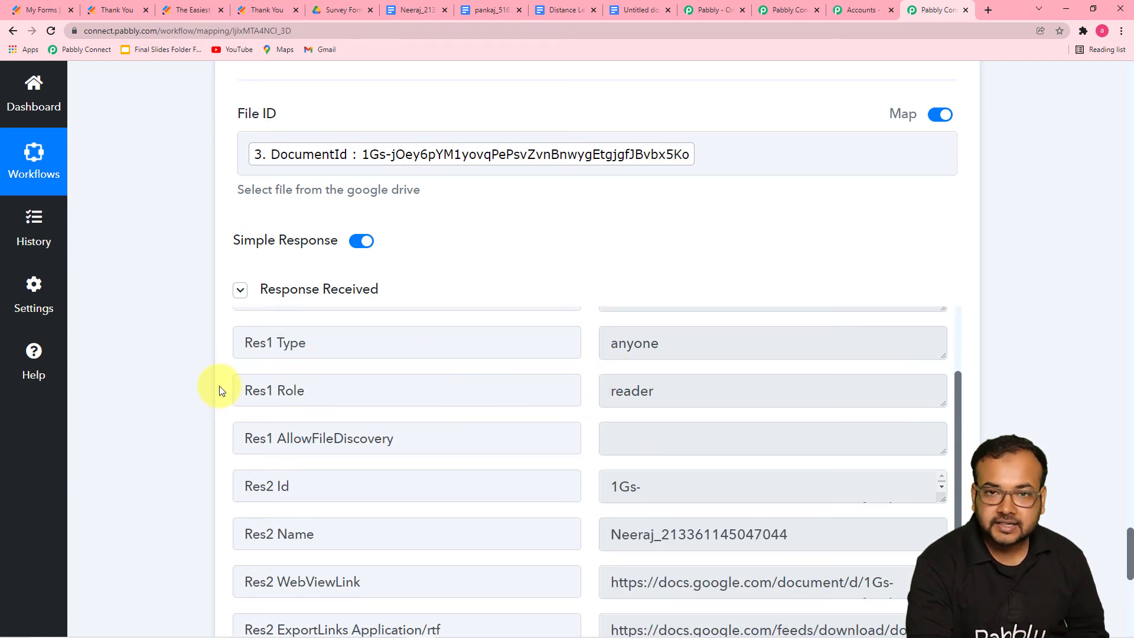
pyautogui.scroll(-2, 204, 372)
pyautogui.scroll(-2, 186, 367)
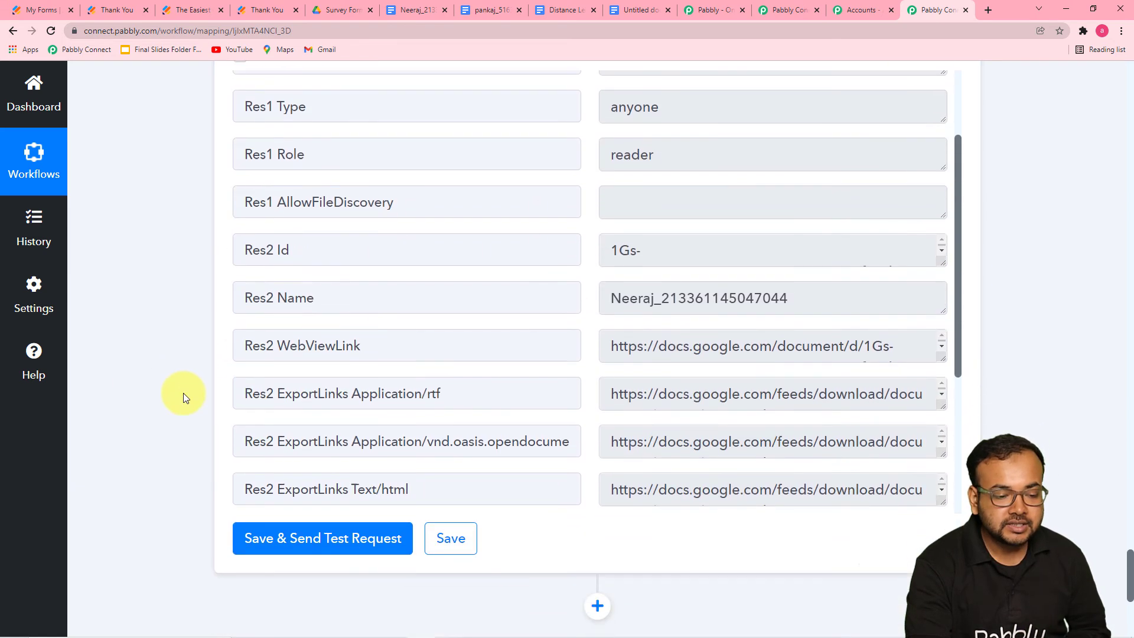
pyautogui.scroll(-2, 413, 359)
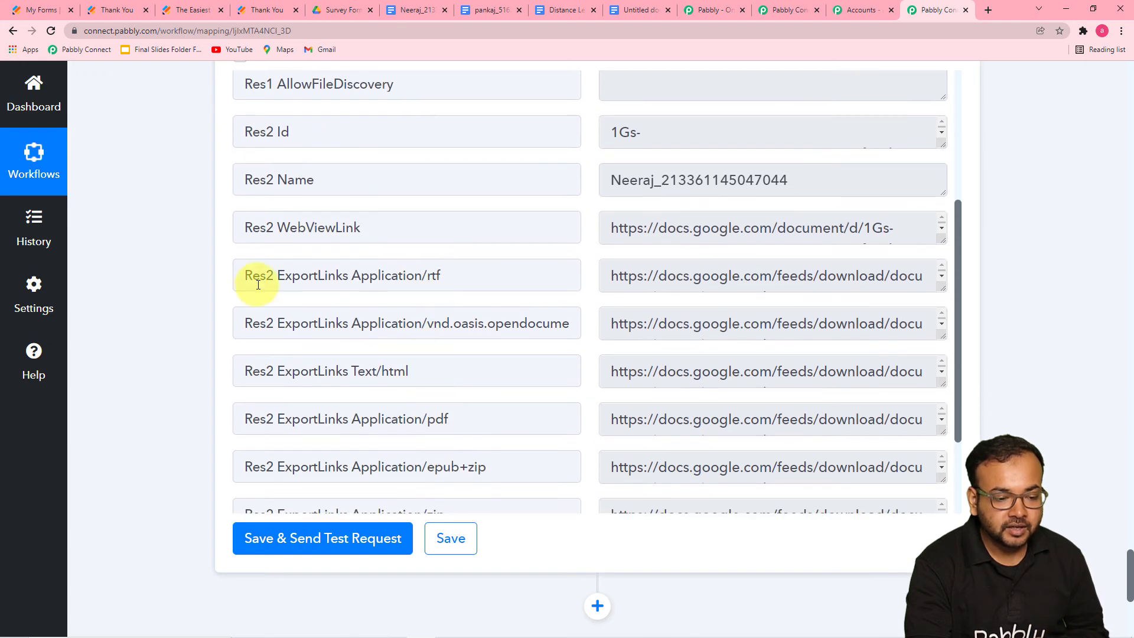
pyautogui.scroll(-1, 633, 275)
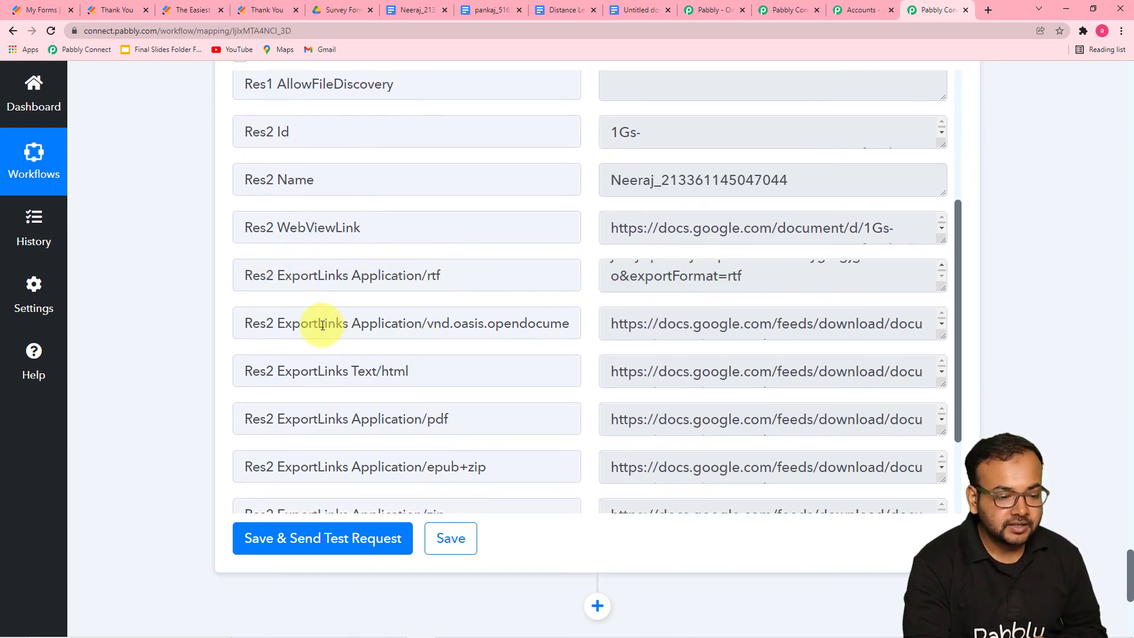
pyautogui.scroll(-1, 329, 320)
pyautogui.scroll(-1, 441, 289)
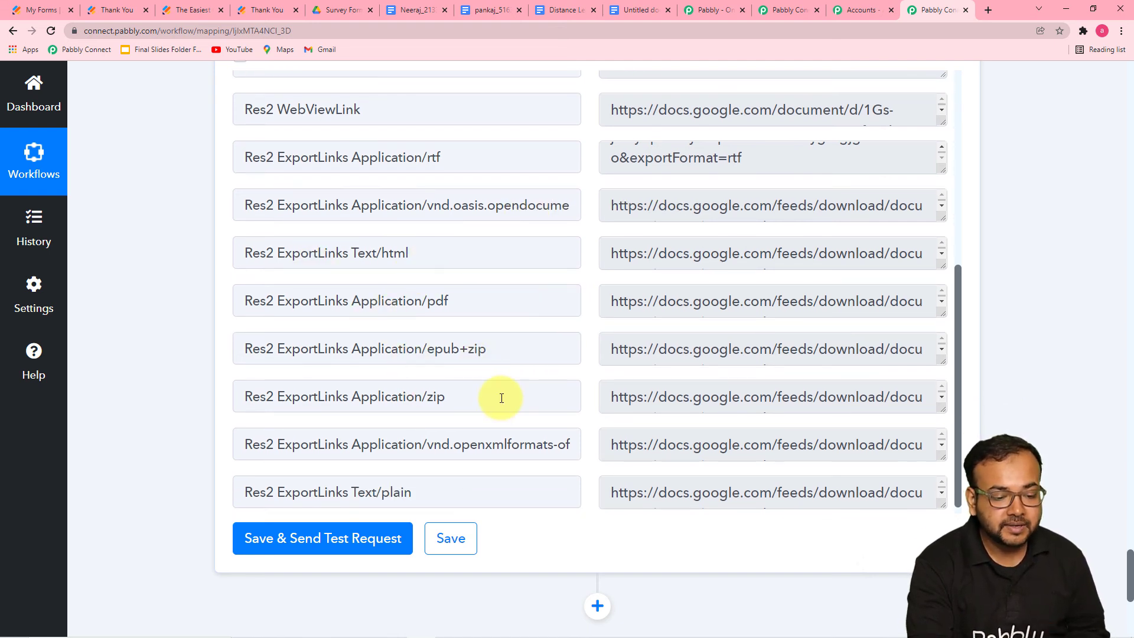
pyautogui.scroll(-1, 501, 395)
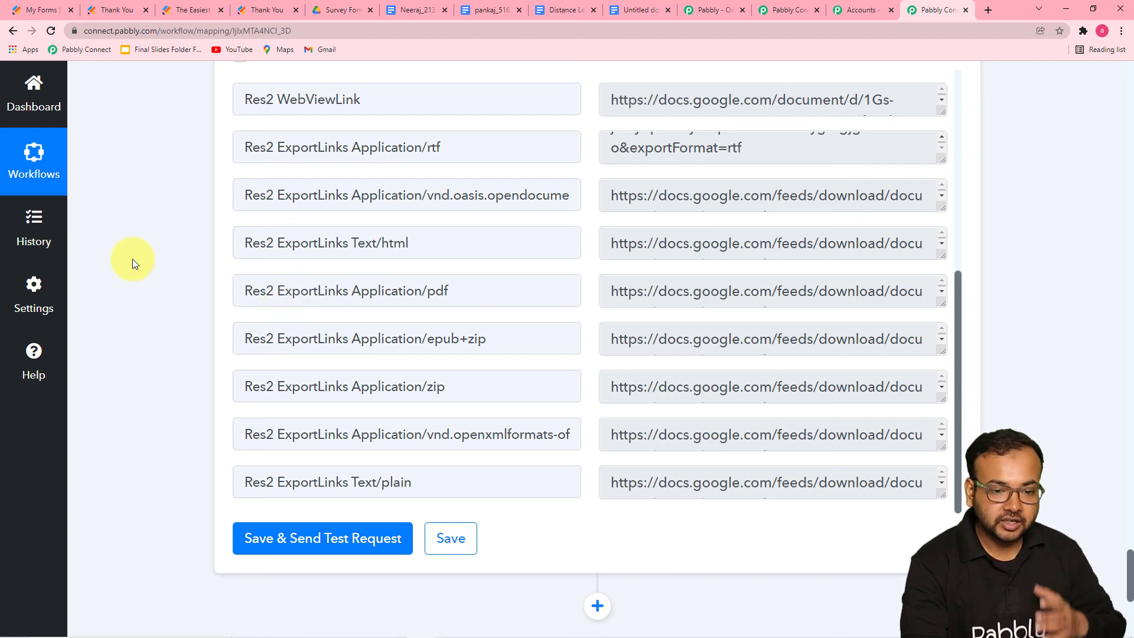
# - Check the ezeep account's Quick Start page, then return to the Pabbly Connect workflow
pyautogui.scroll(-5, 133, 259)
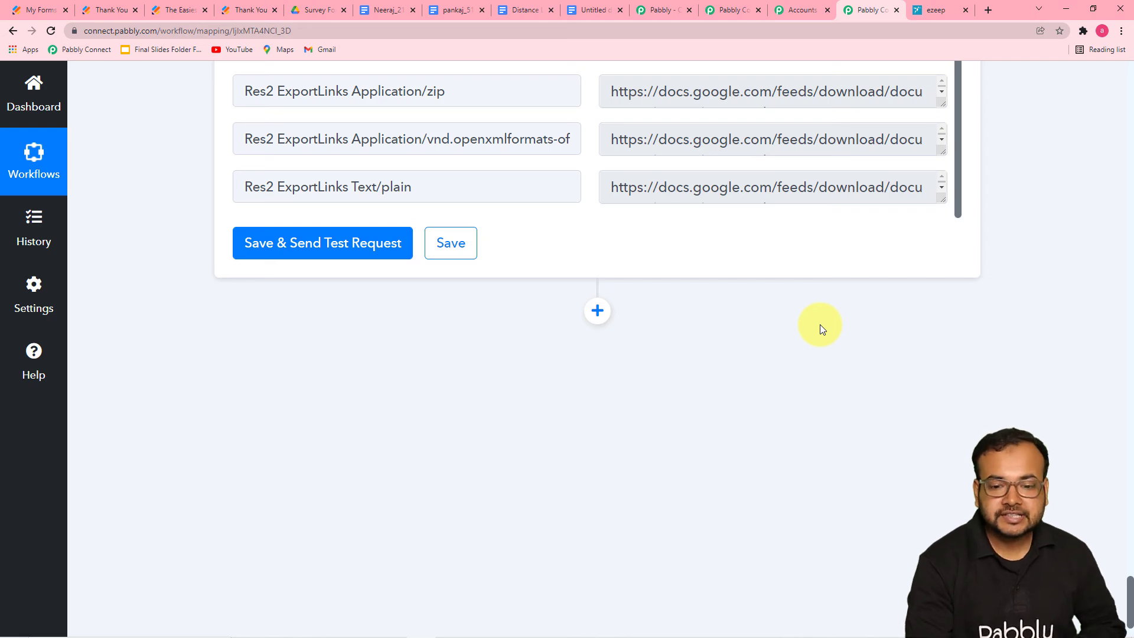
pyautogui.click(950, 9)
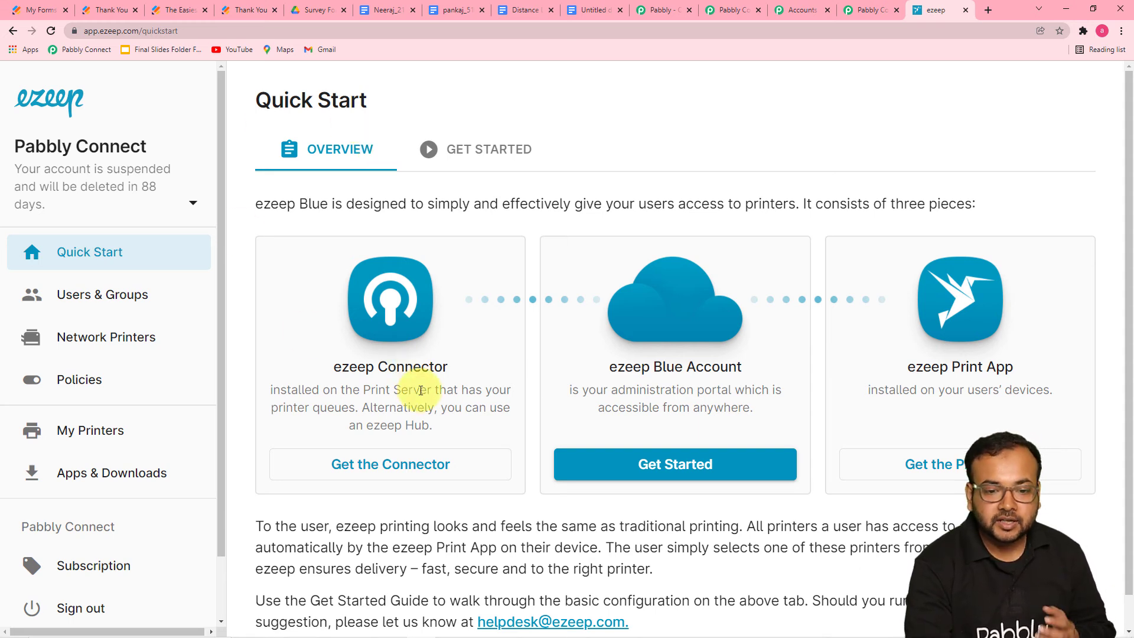
pyautogui.click(862, 11)
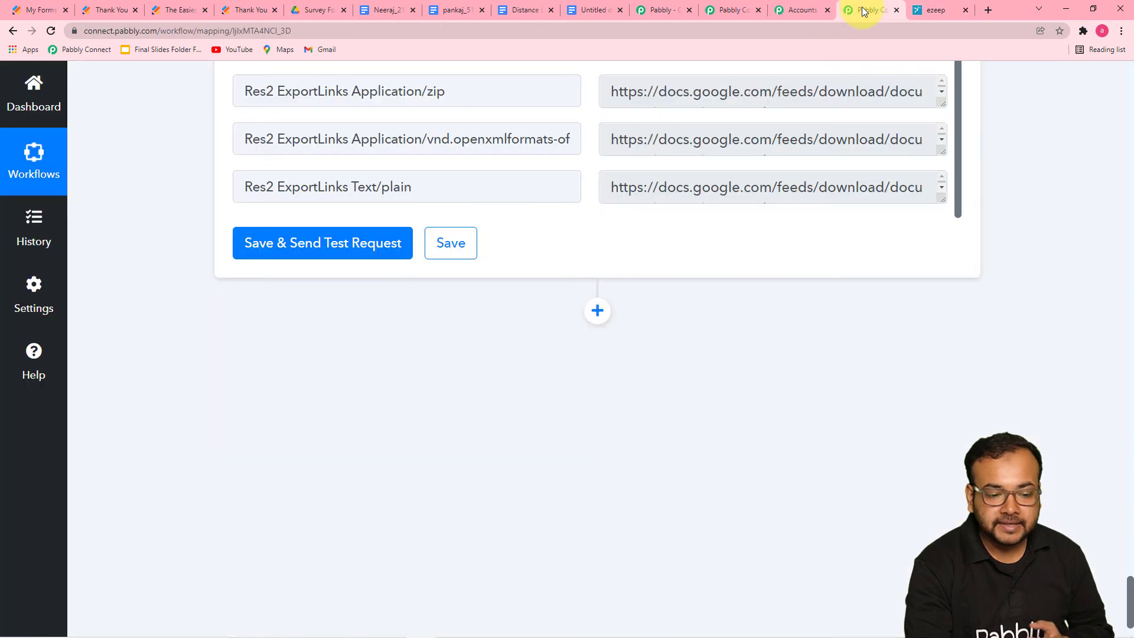
# - Add an ezeep Blue Printing action after the Google Drive step and set its action event to Print File
pyautogui.click(596, 311)
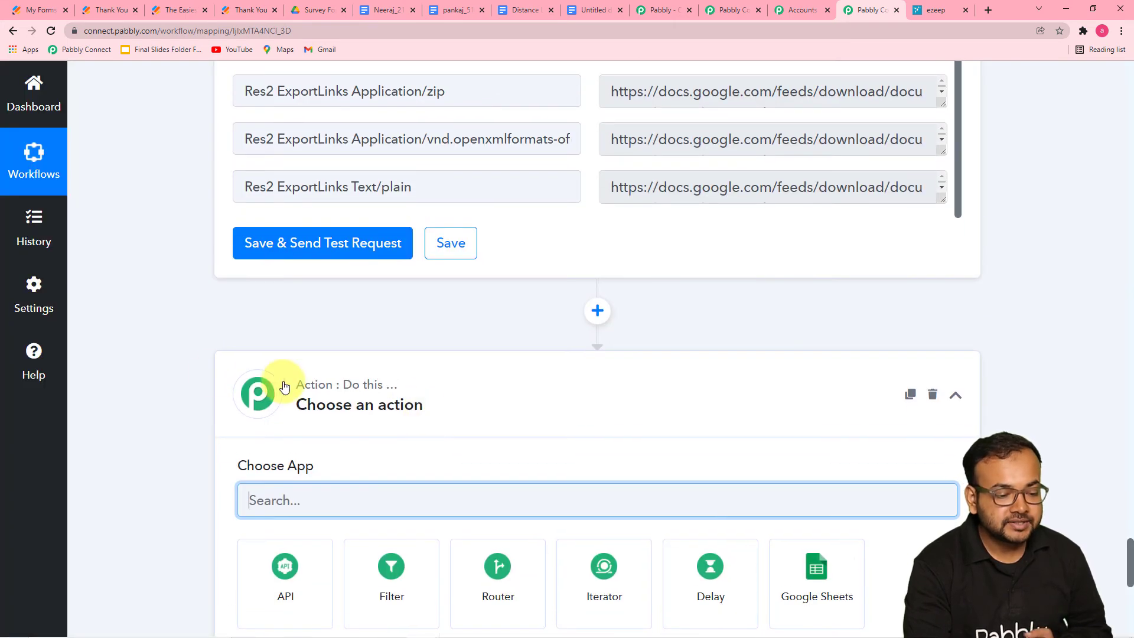
pyautogui.scroll(-8, 169, 376)
pyautogui.scroll(3, 172, 369)
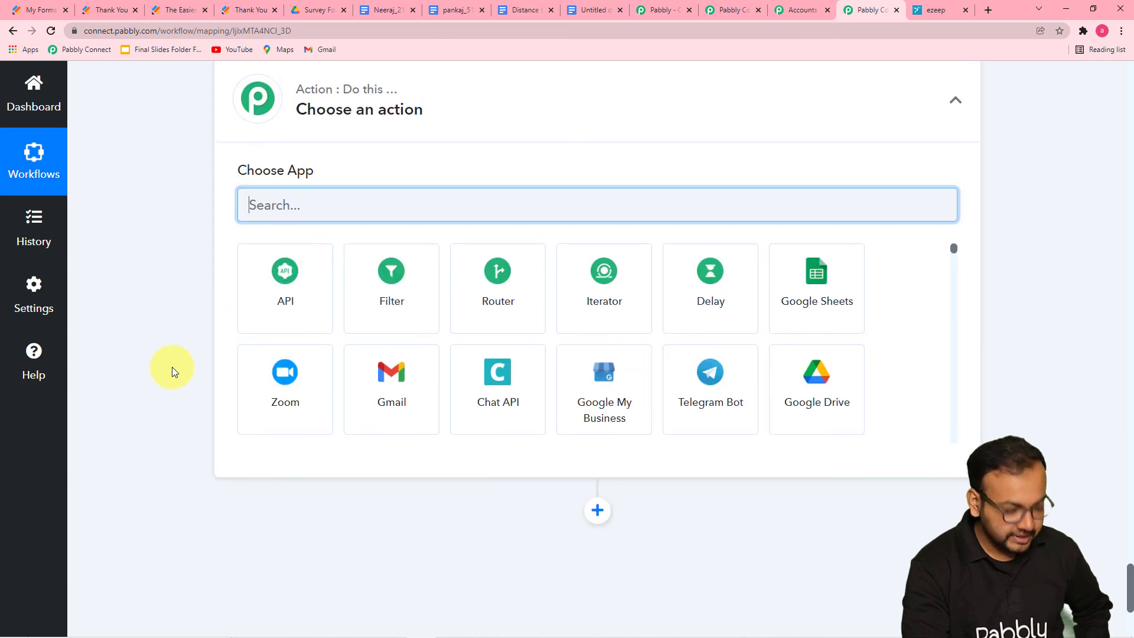
pyautogui.write('ezee')
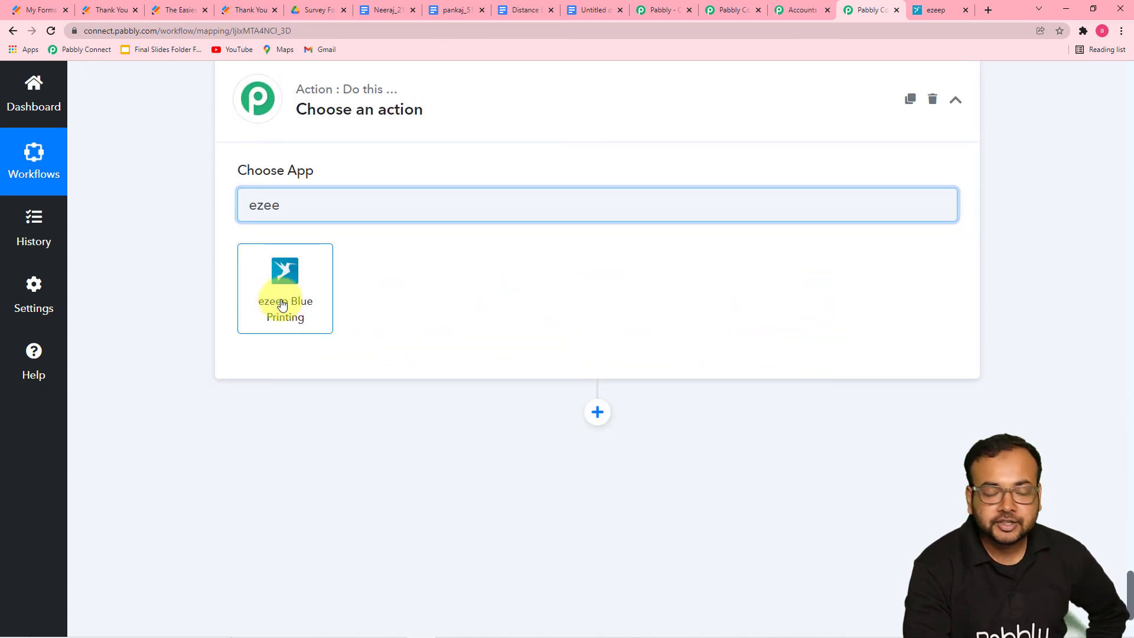
pyautogui.click(282, 304)
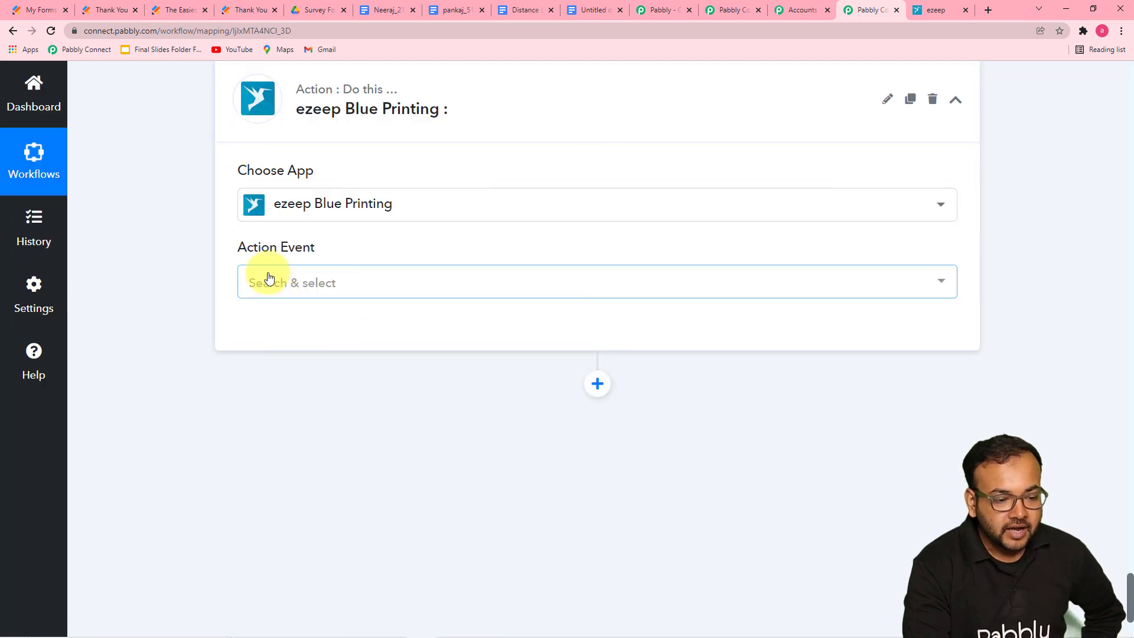
pyautogui.click(335, 287)
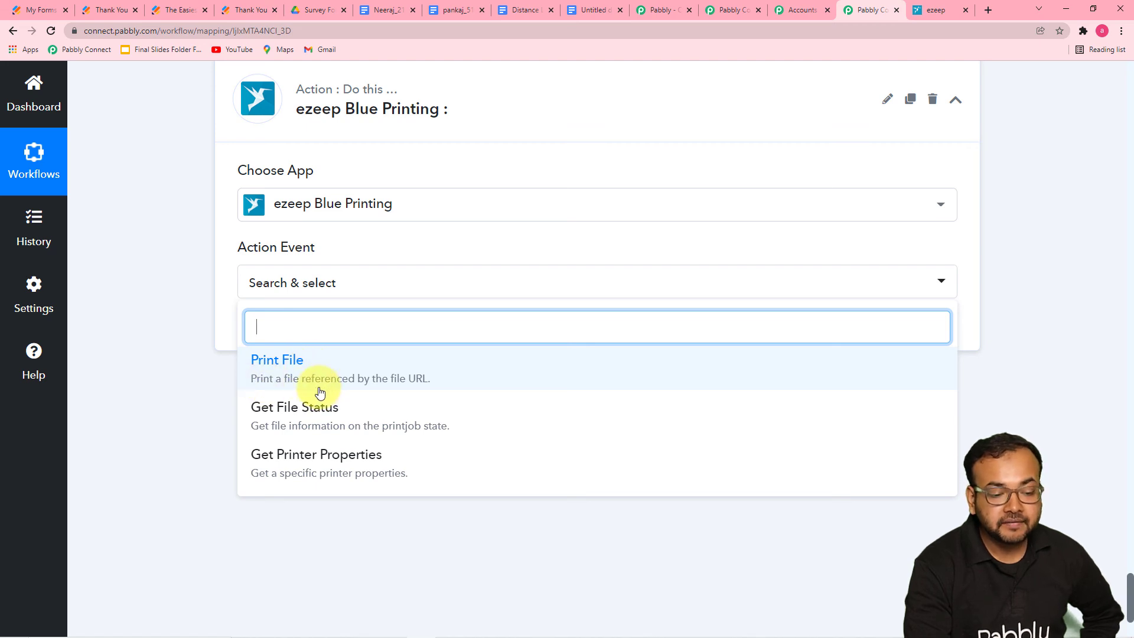
pyautogui.click(370, 381)
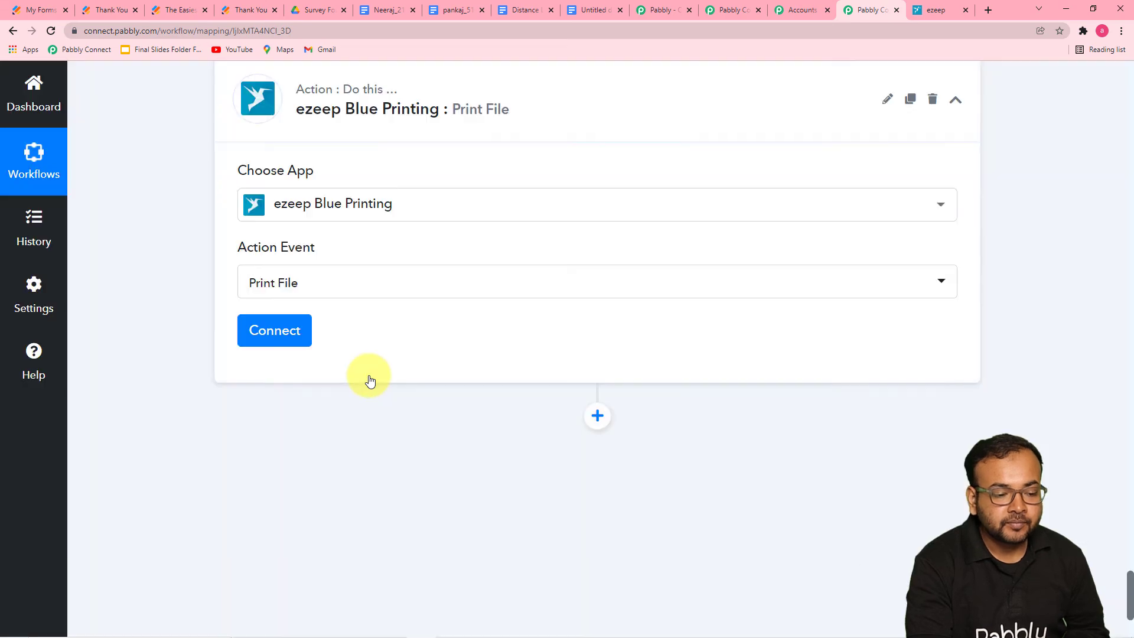
# - Add and authorize a new ezeep Blue Printing connection for the Print File action
pyautogui.click(290, 331)
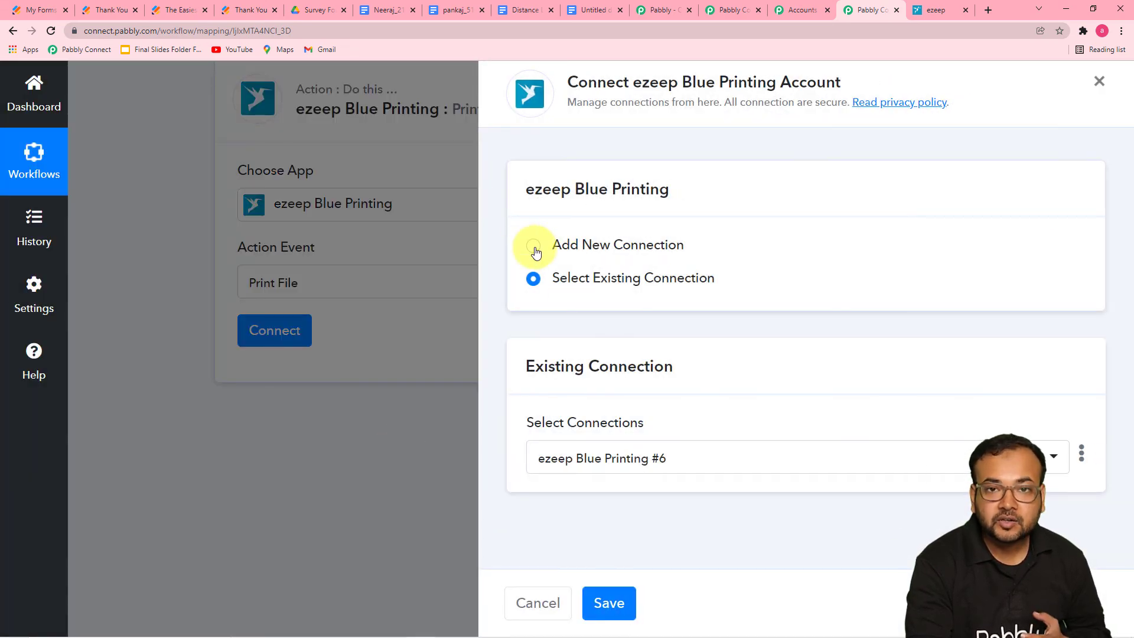
pyautogui.click(542, 257)
pyautogui.click(587, 440)
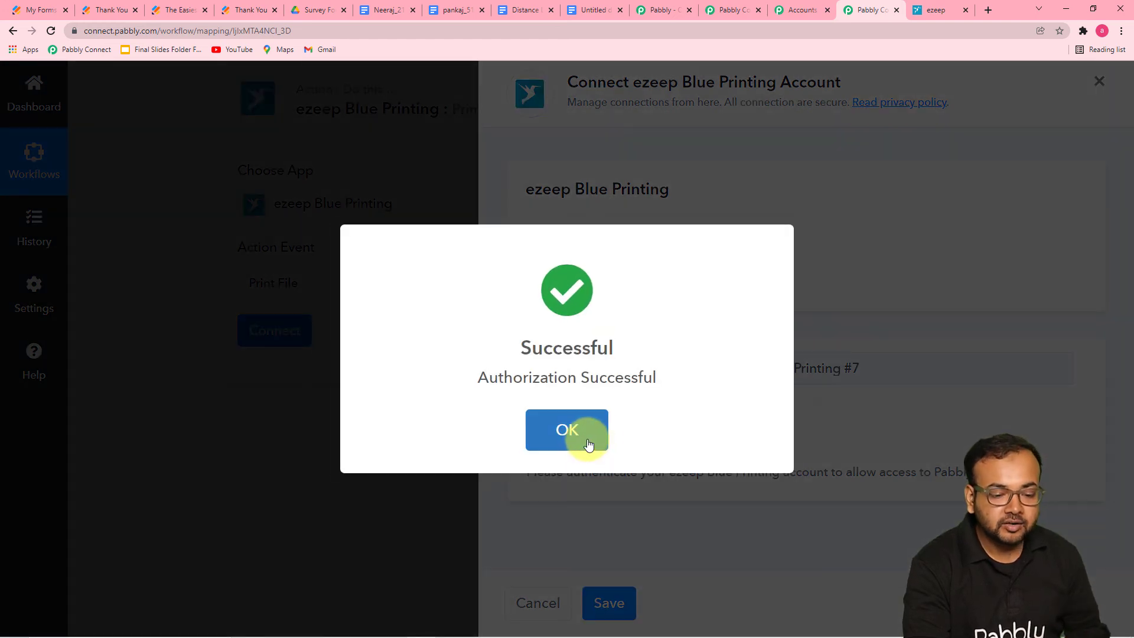
pyautogui.click(582, 432)
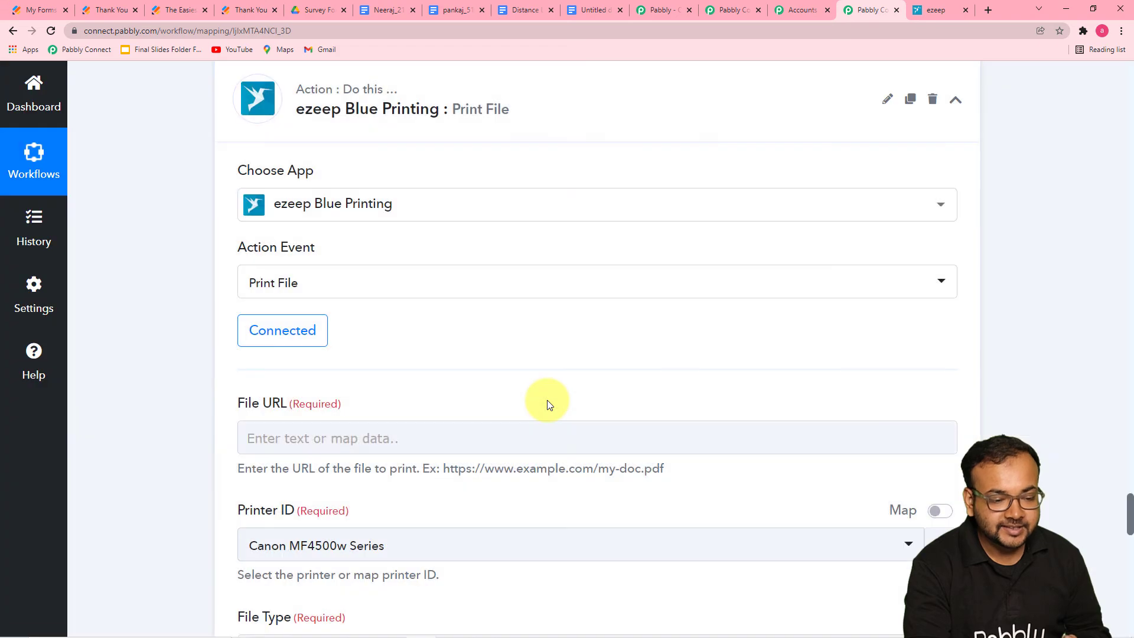
# - Review the Print File fields, then locate the PDF export link in the Google Drive step's response
pyautogui.scroll(-5, 547, 399)
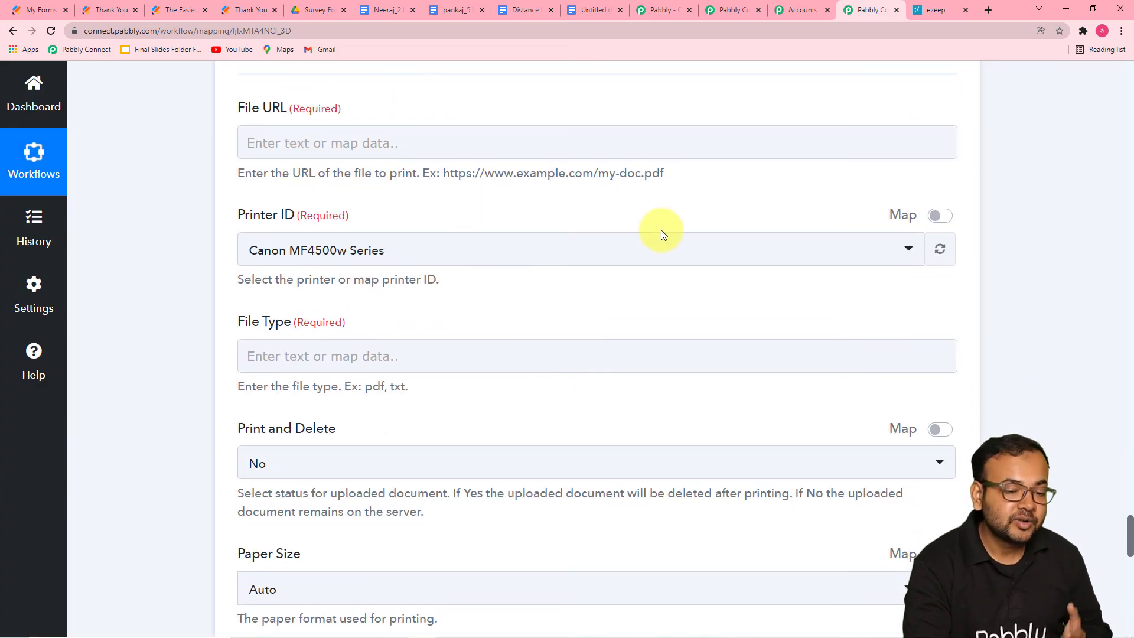
pyautogui.scroll(10, 669, 228)
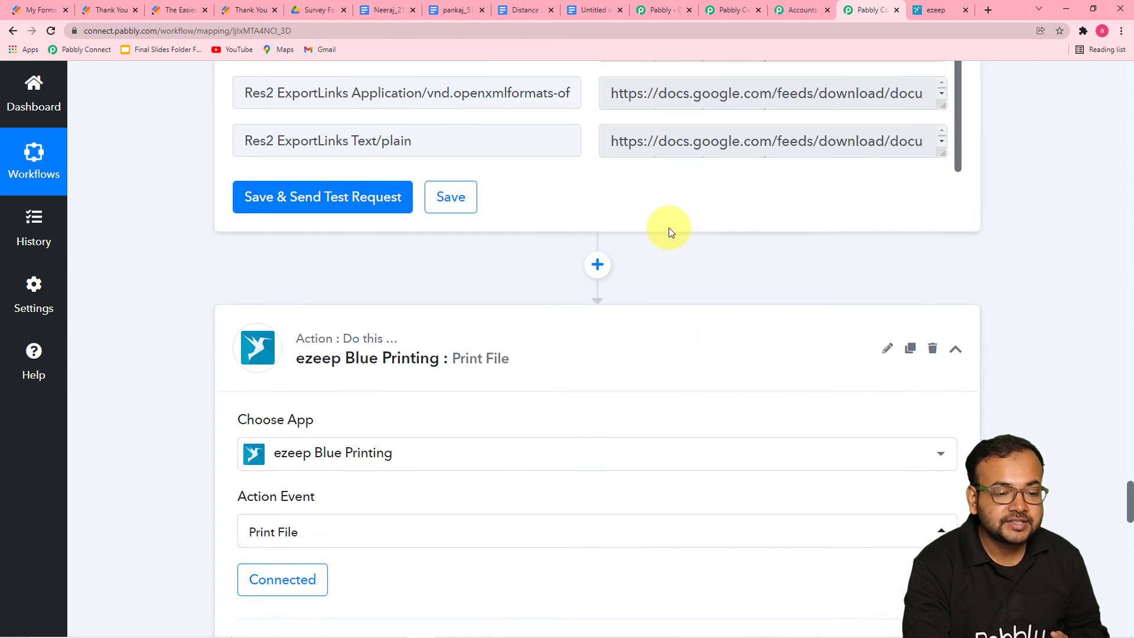
pyautogui.scroll(1, 668, 228)
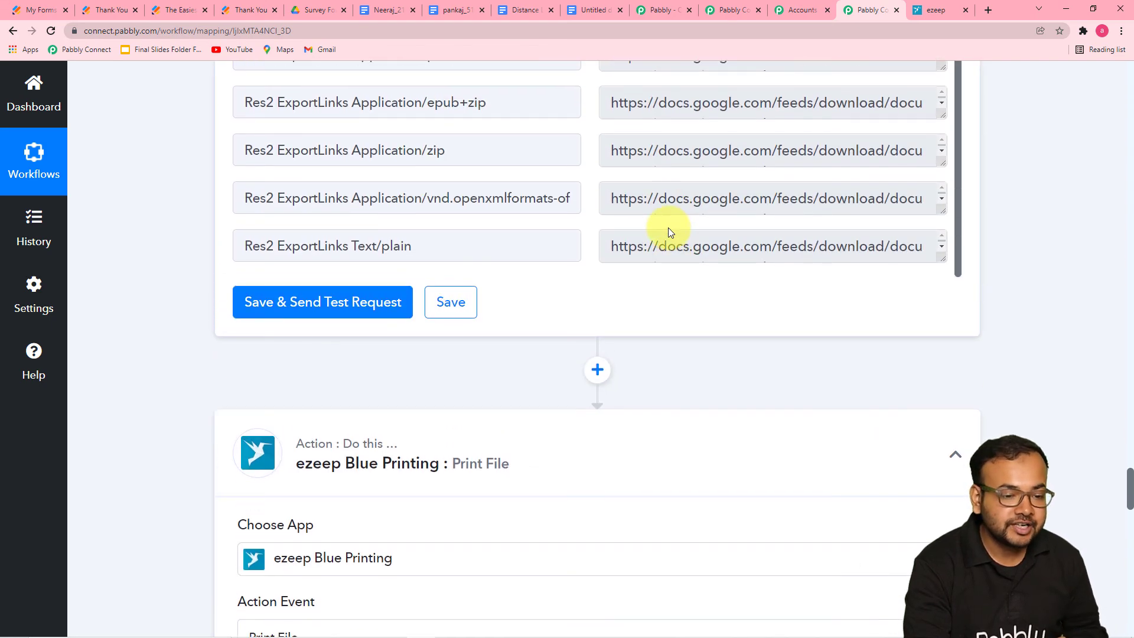
pyautogui.scroll(3, 195, 245)
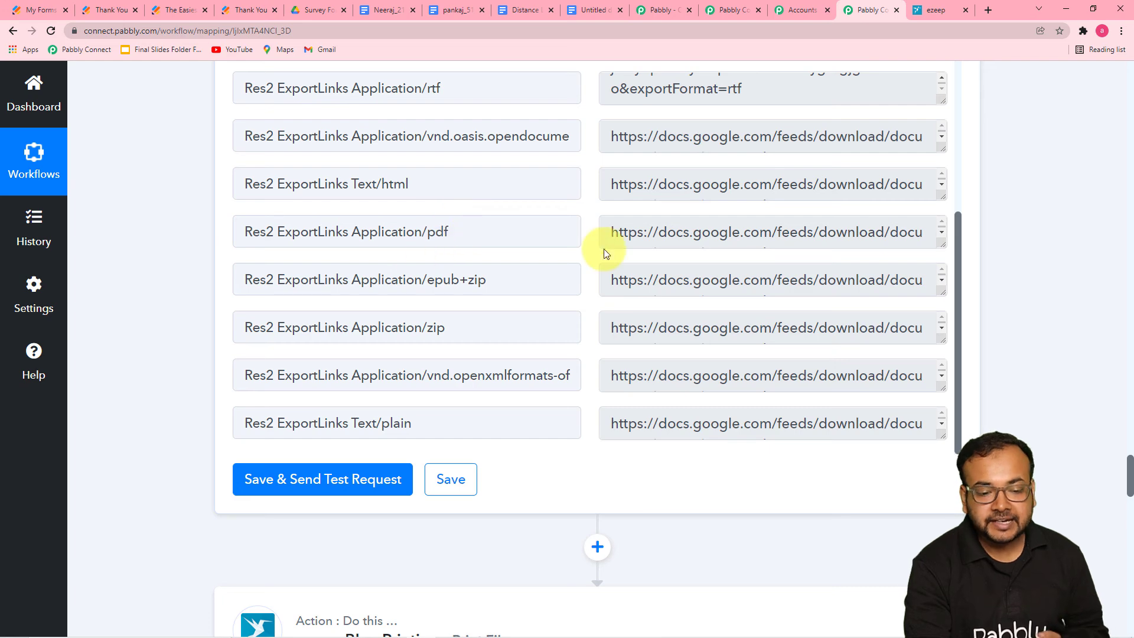
pyautogui.scroll(-9, 202, 291)
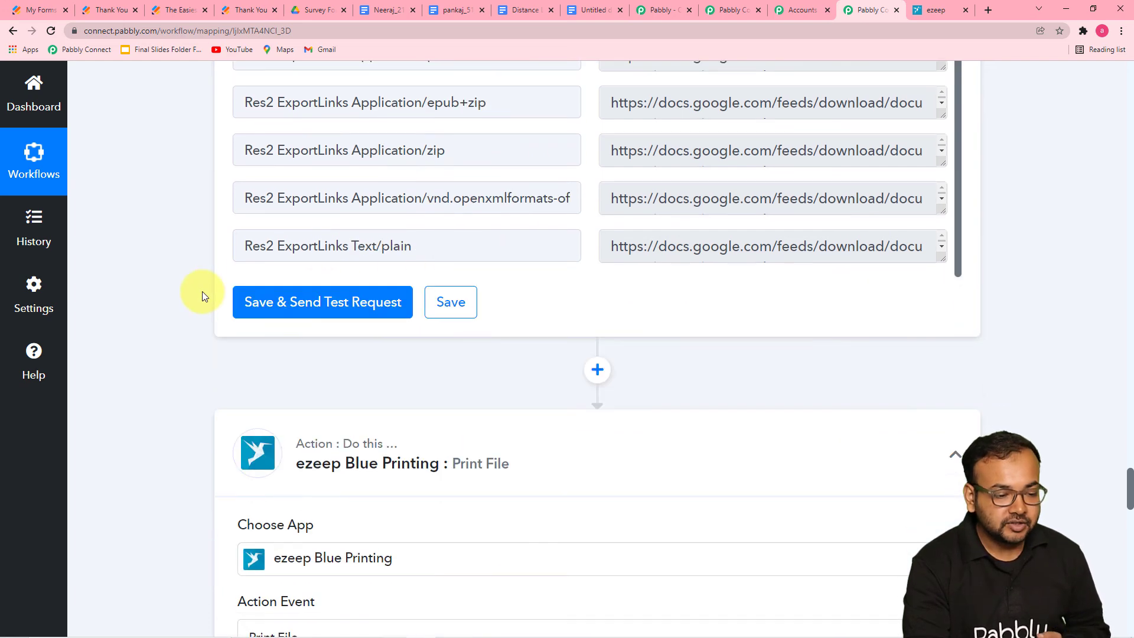
# - Map the Print File action's File URL to the Application/pdf export link from the Google Drive step
pyautogui.scroll(-5, 202, 292)
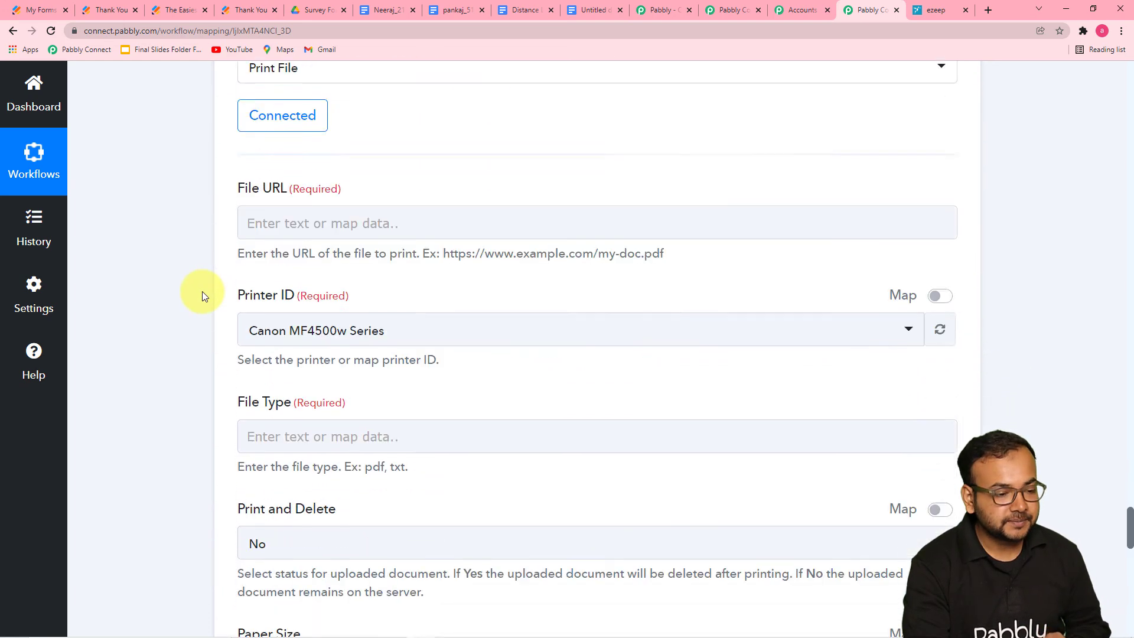
pyautogui.click(420, 142)
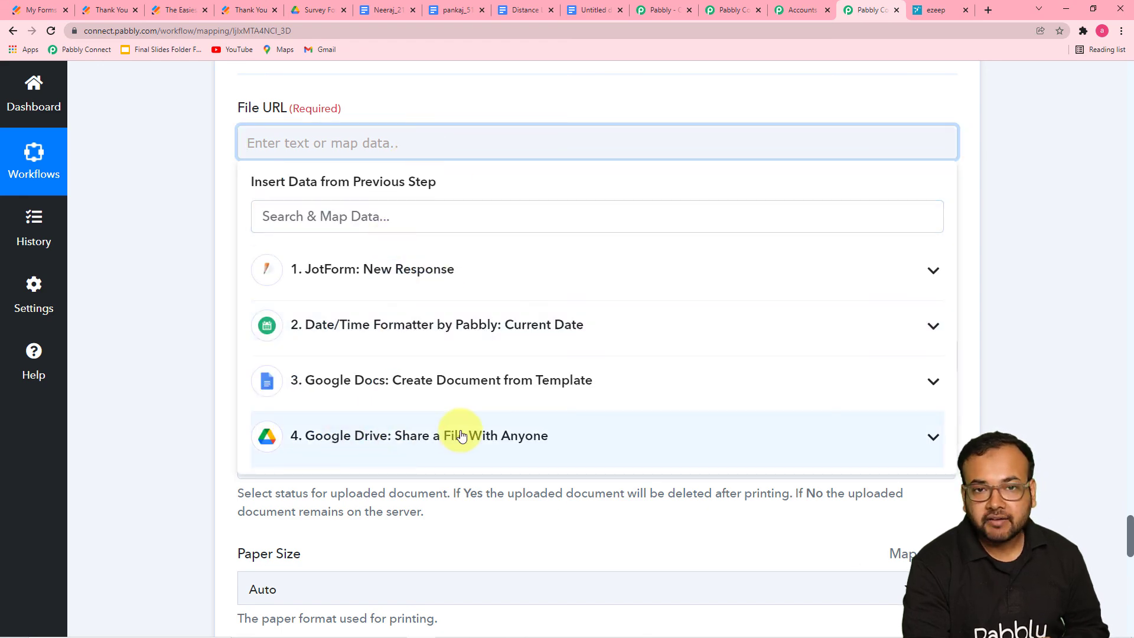
pyautogui.click(417, 436)
pyautogui.scroll(-3, 416, 437)
pyautogui.scroll(-2, 416, 438)
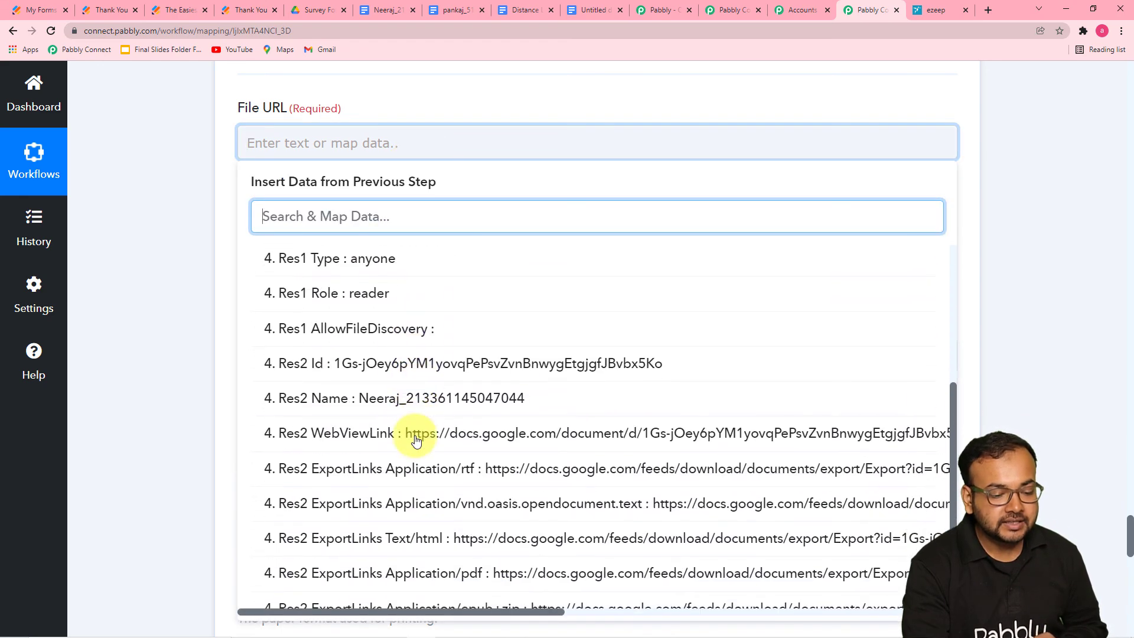
pyautogui.scroll(-1, 472, 481)
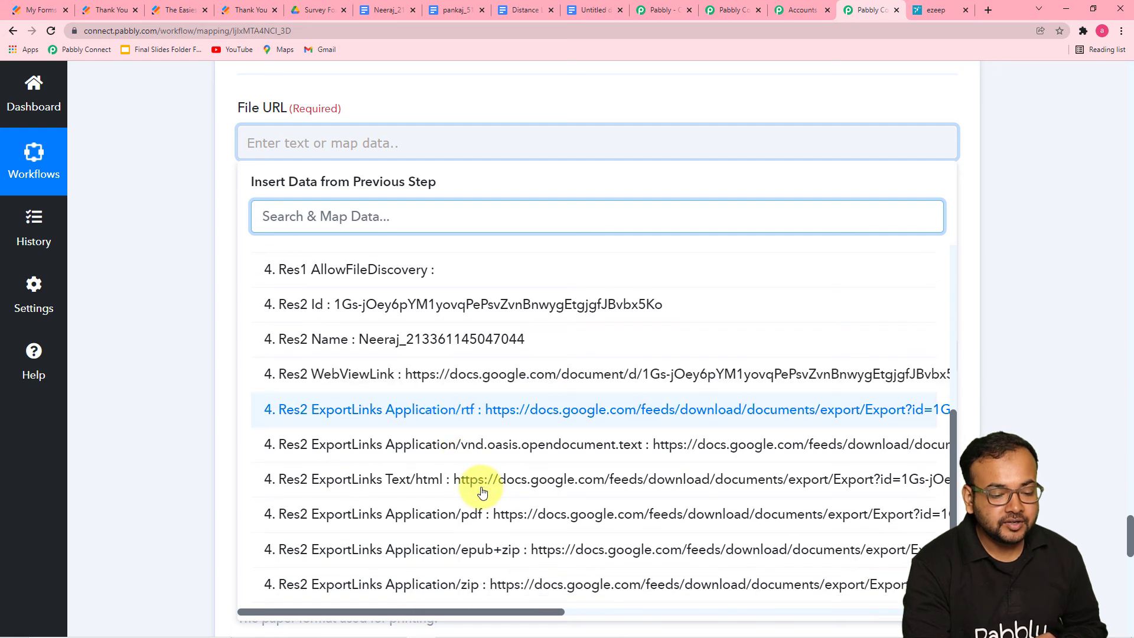
pyautogui.click(466, 528)
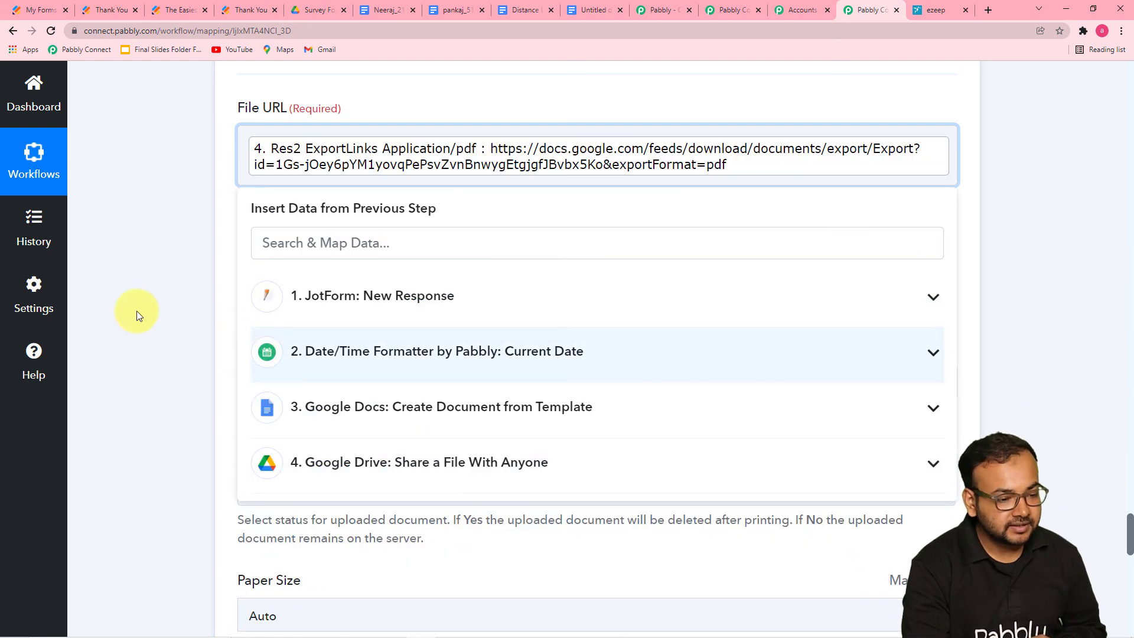
pyautogui.click(106, 297)
# - Set the Print File action's File Type to pdf
pyautogui.scroll(-2, 107, 296)
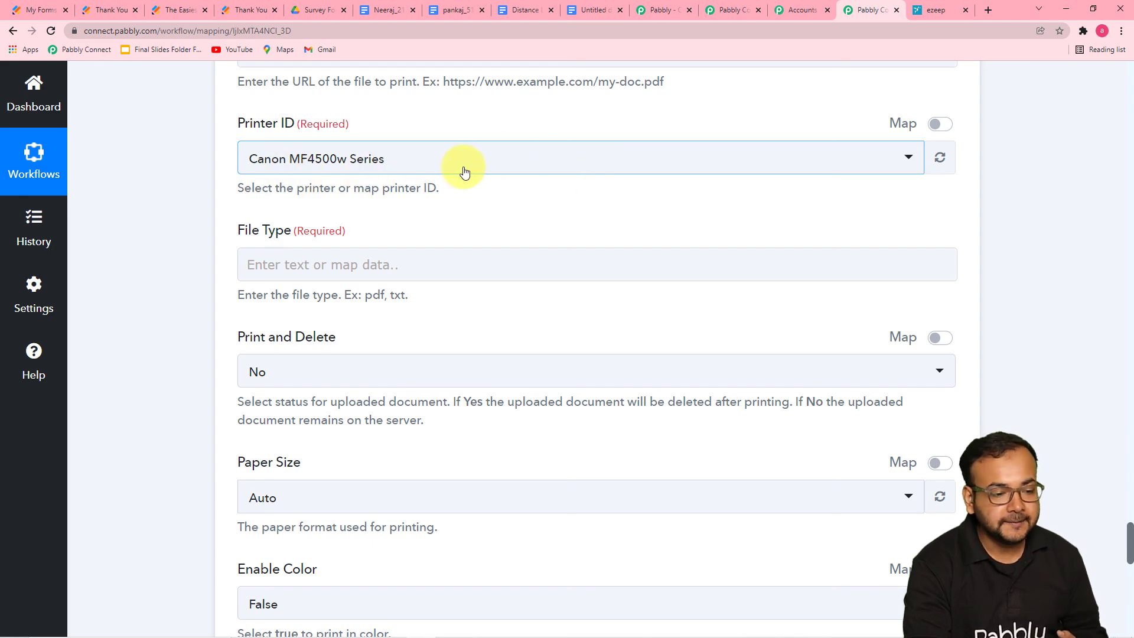
pyautogui.scroll(-4, 448, 183)
pyautogui.scroll(3, 431, 198)
pyautogui.click(425, 200)
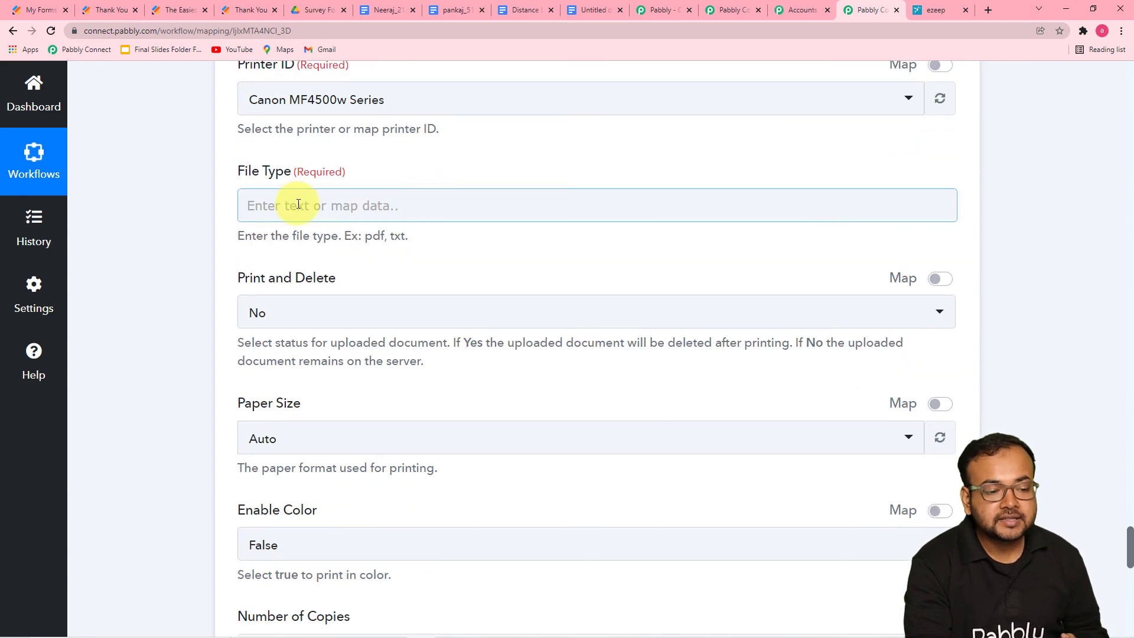
pyautogui.click(370, 205)
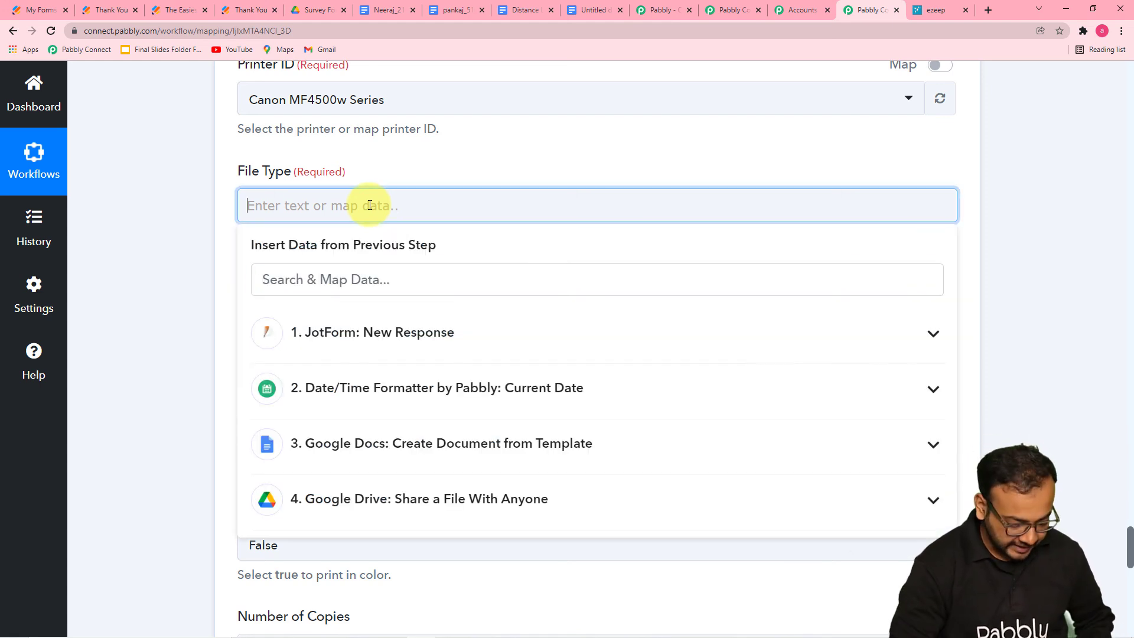
pyautogui.write('pdf')
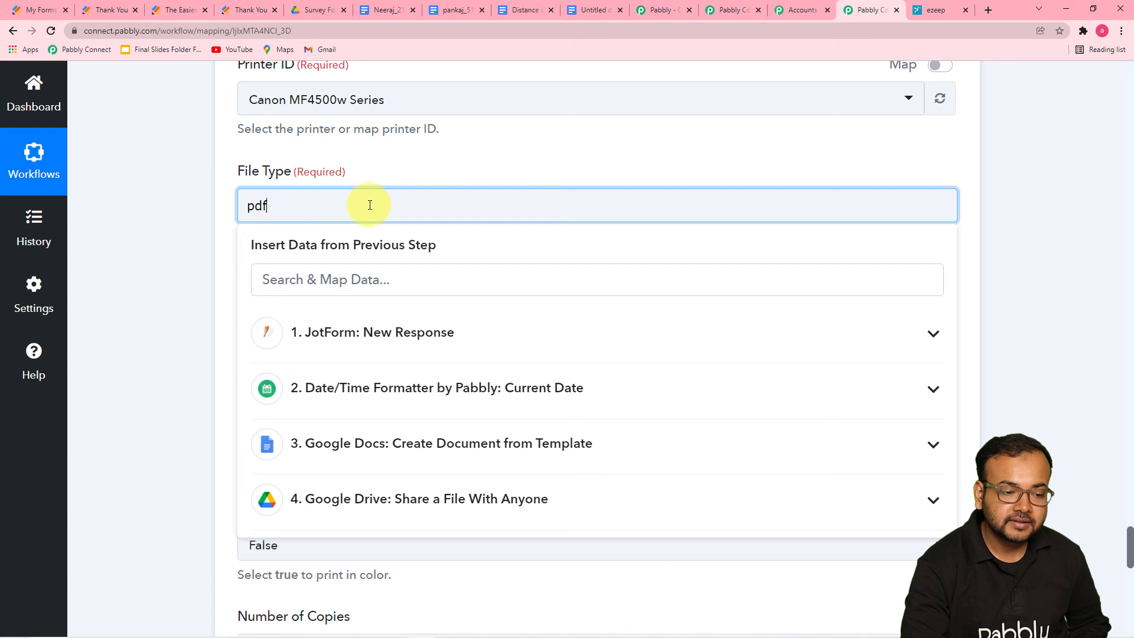
pyautogui.click(185, 211)
# - Set Print and Delete to Yes and Enable Color to False for the Print File action
pyautogui.scroll(-3, 220, 234)
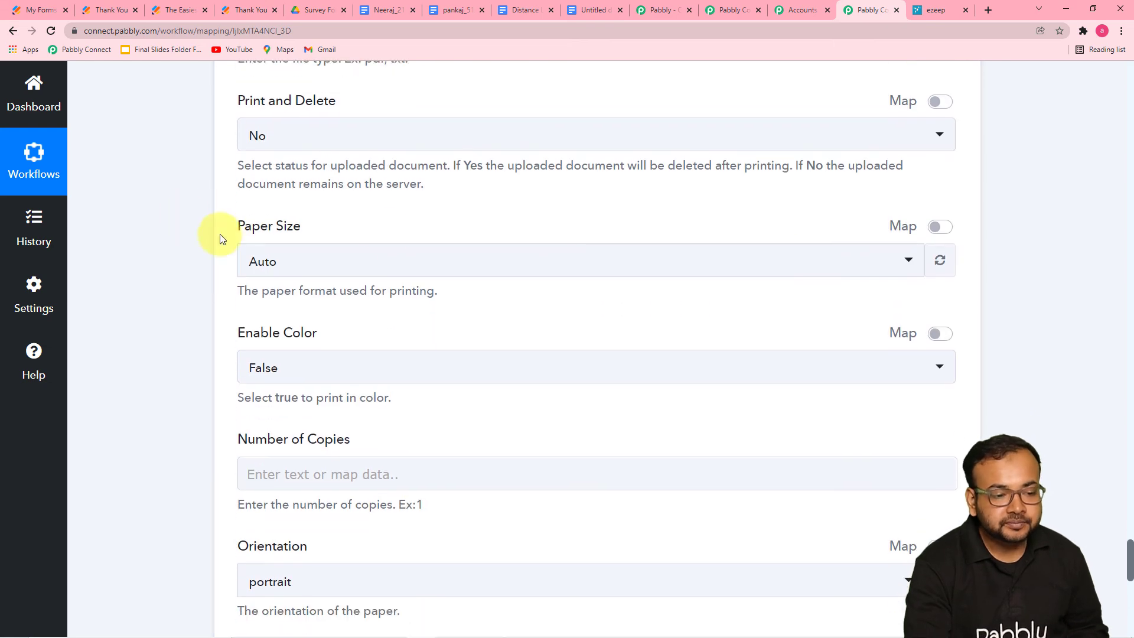
pyautogui.click(387, 147)
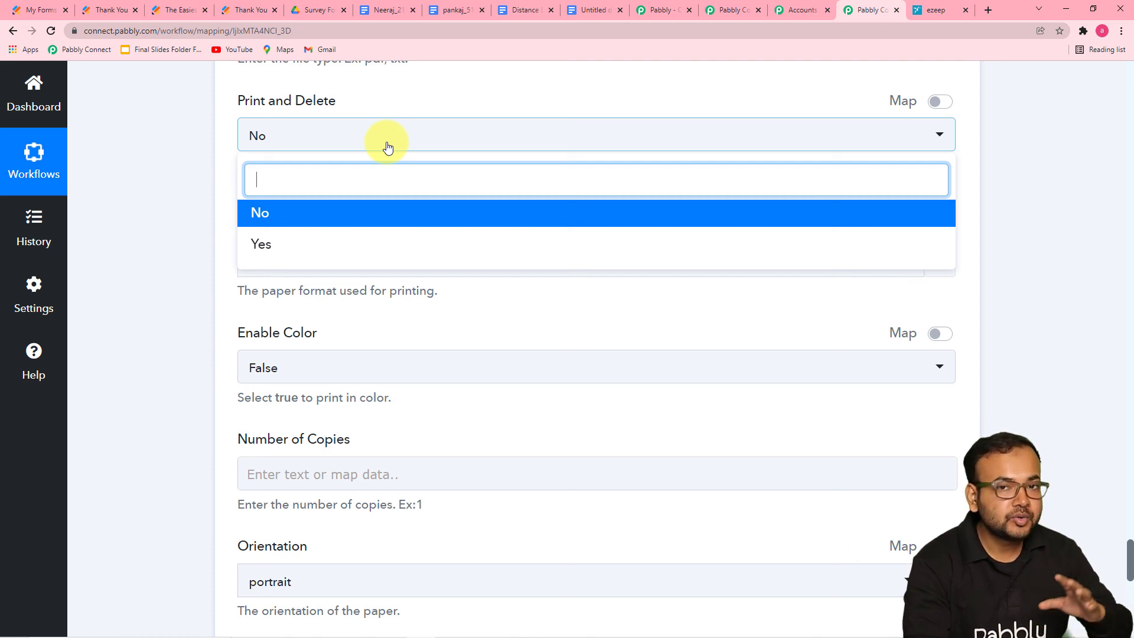
pyautogui.click(256, 247)
pyautogui.scroll(-2, 201, 236)
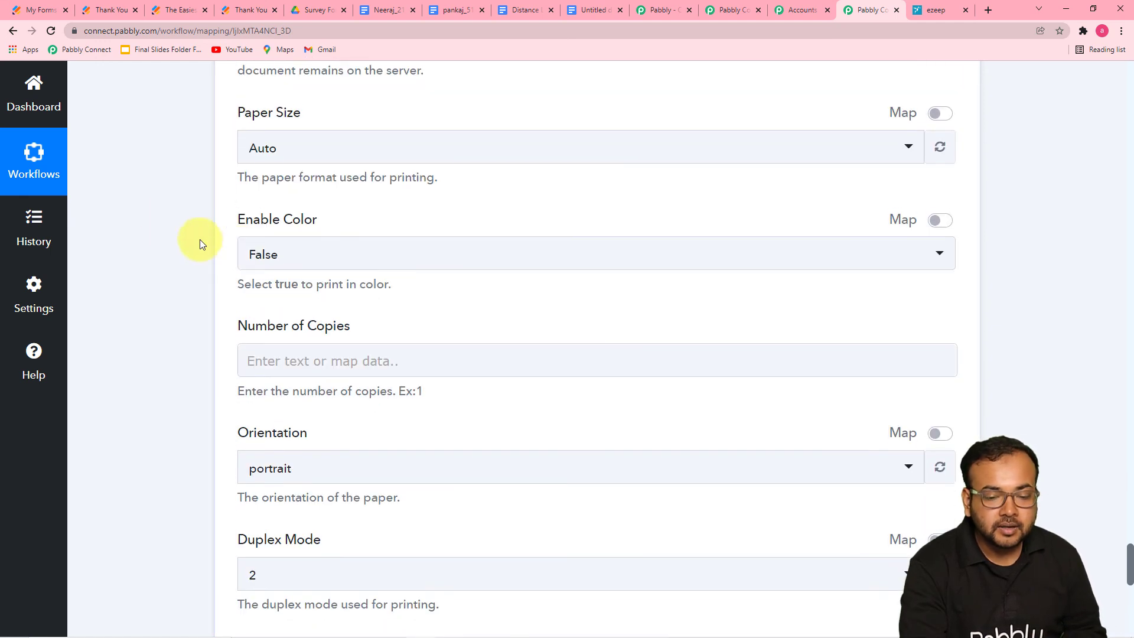
pyautogui.scroll(-1, 464, 217)
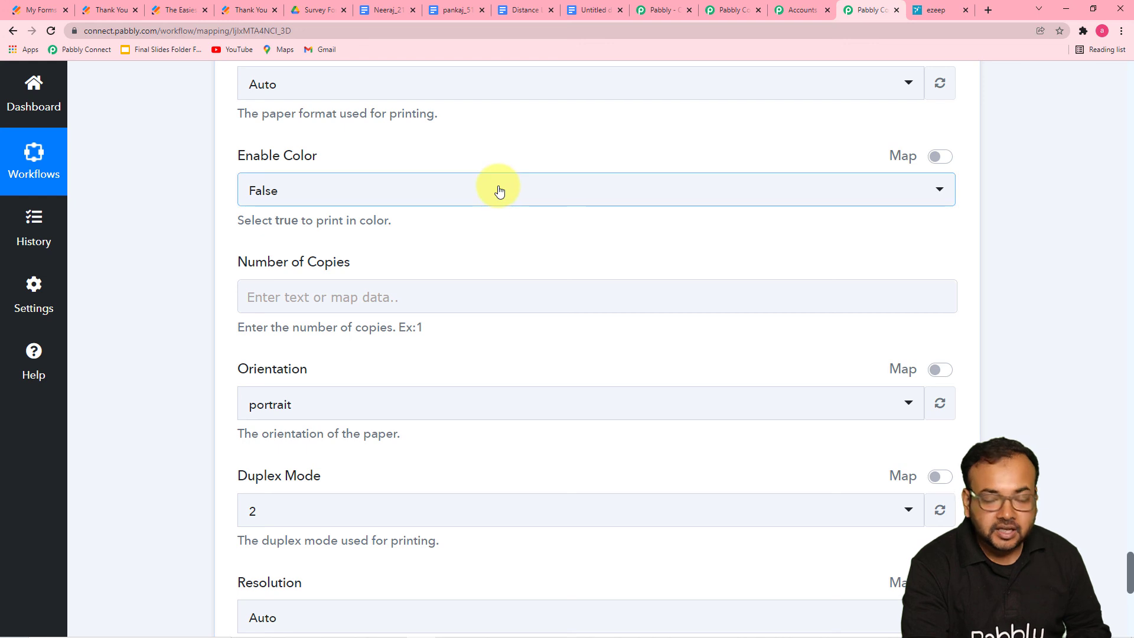
pyautogui.scroll(-1, 499, 190)
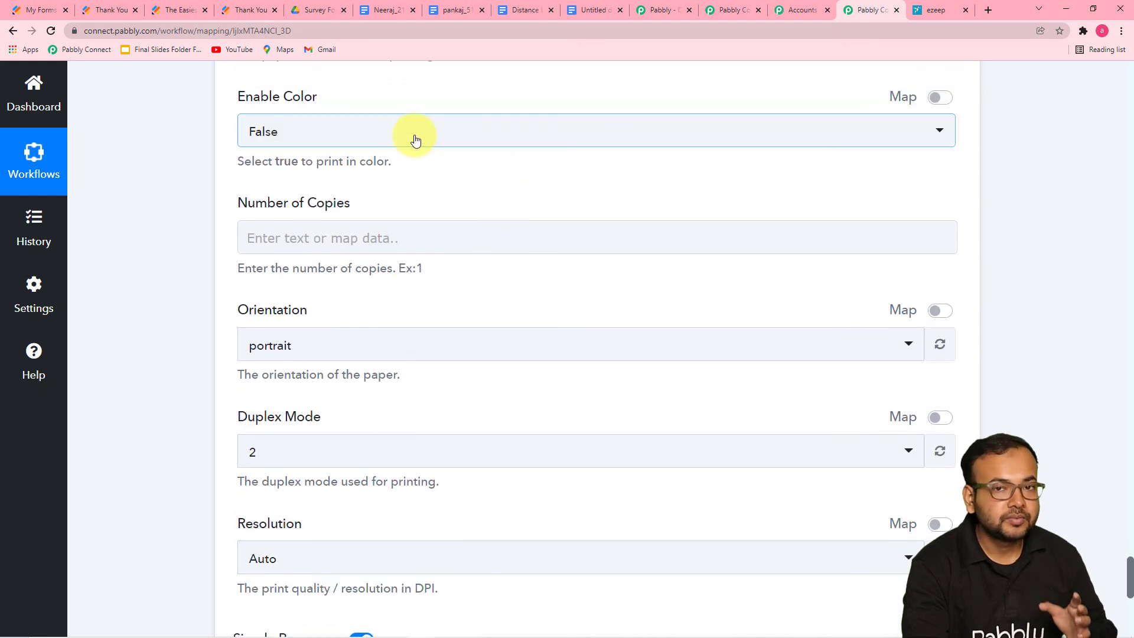
pyautogui.click(370, 141)
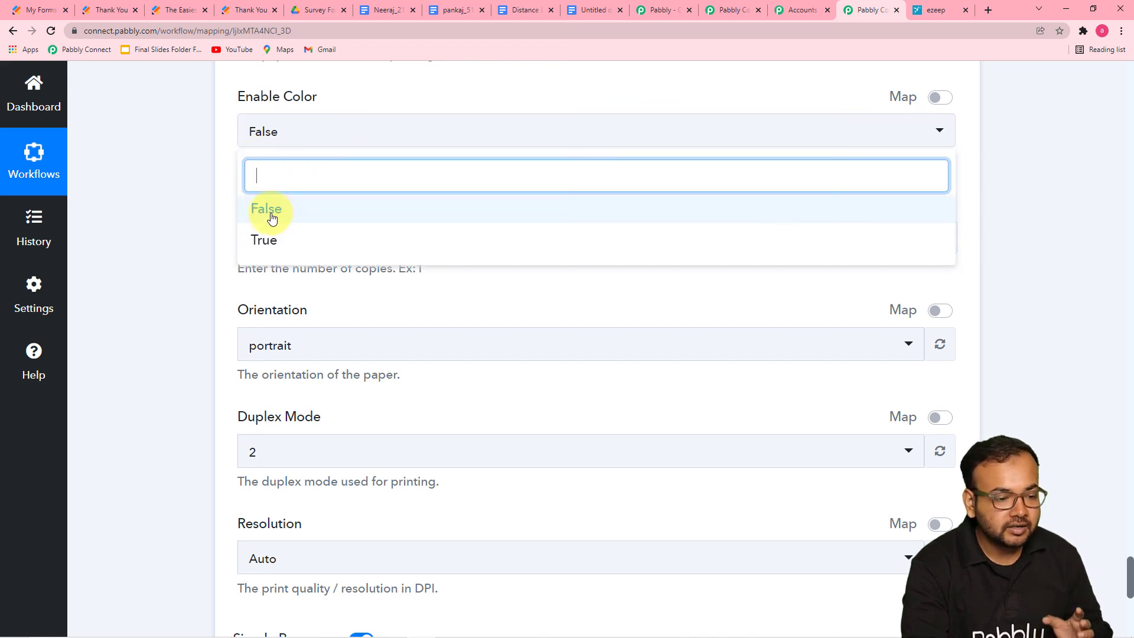
pyautogui.click(271, 221)
pyautogui.click(162, 179)
# - Set the Number of Copies for the print job to 1
pyautogui.scroll(-2, 171, 184)
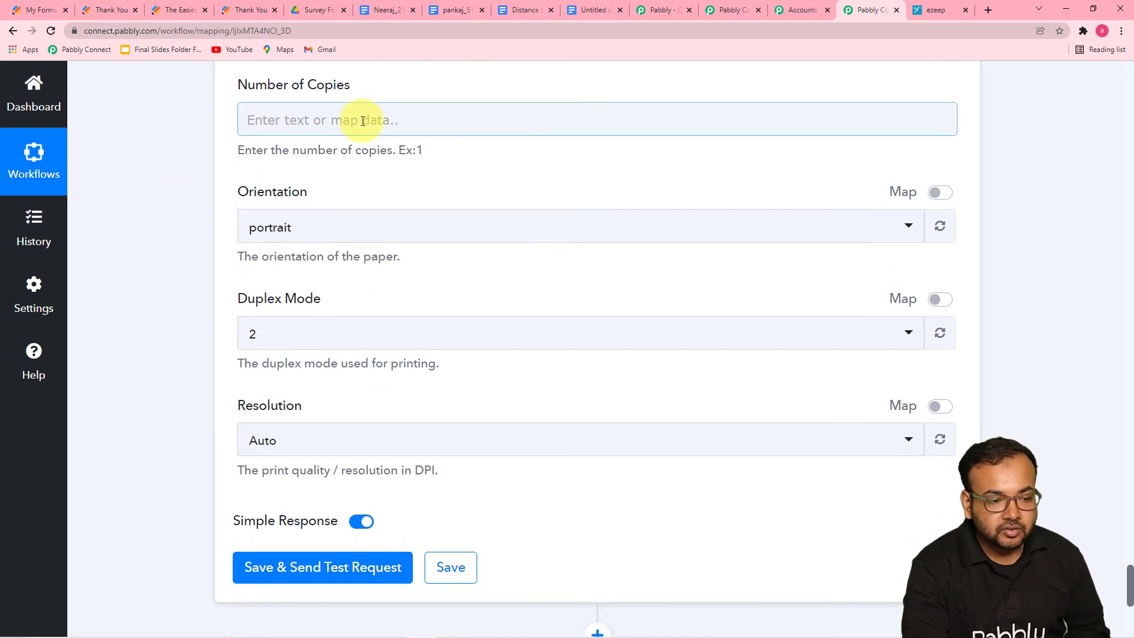
pyautogui.click(362, 120)
pyautogui.write('1')
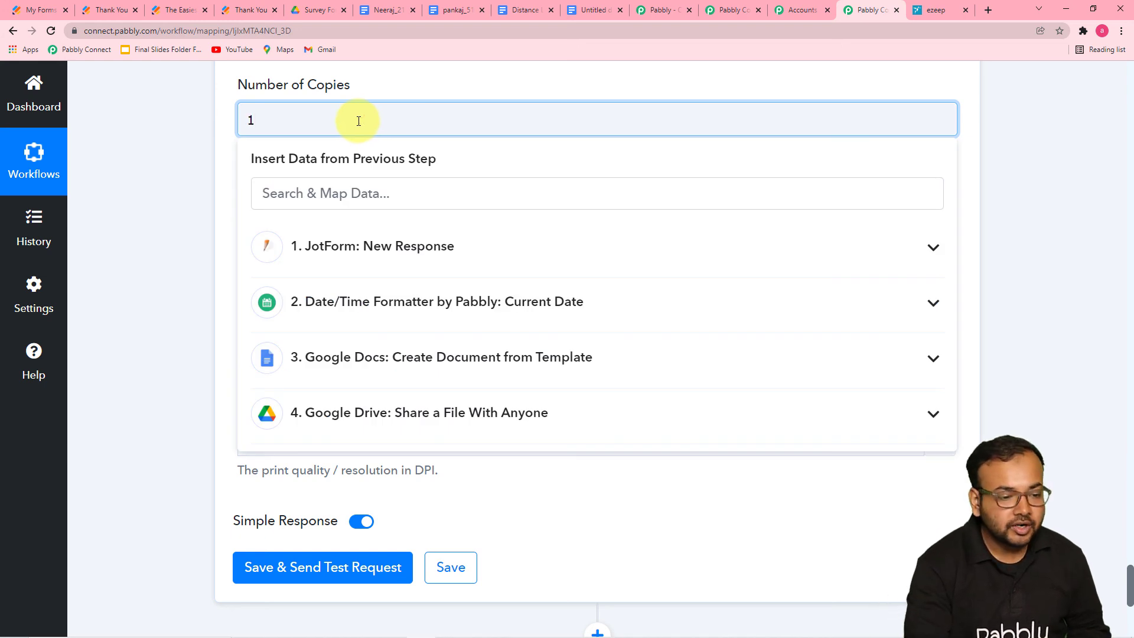
pyautogui.click(201, 152)
# - Save the ezeep Blue Print File action and send a test request to the printer
pyautogui.scroll(-1, 413, 210)
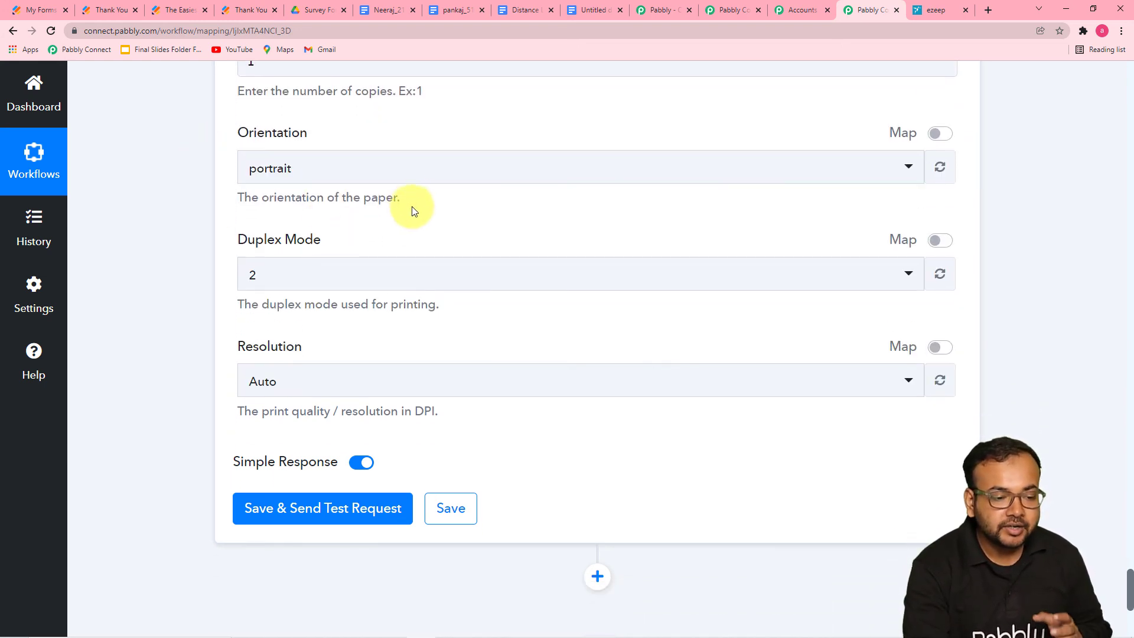
pyautogui.scroll(-1, 412, 201)
pyautogui.scroll(-4, 414, 276)
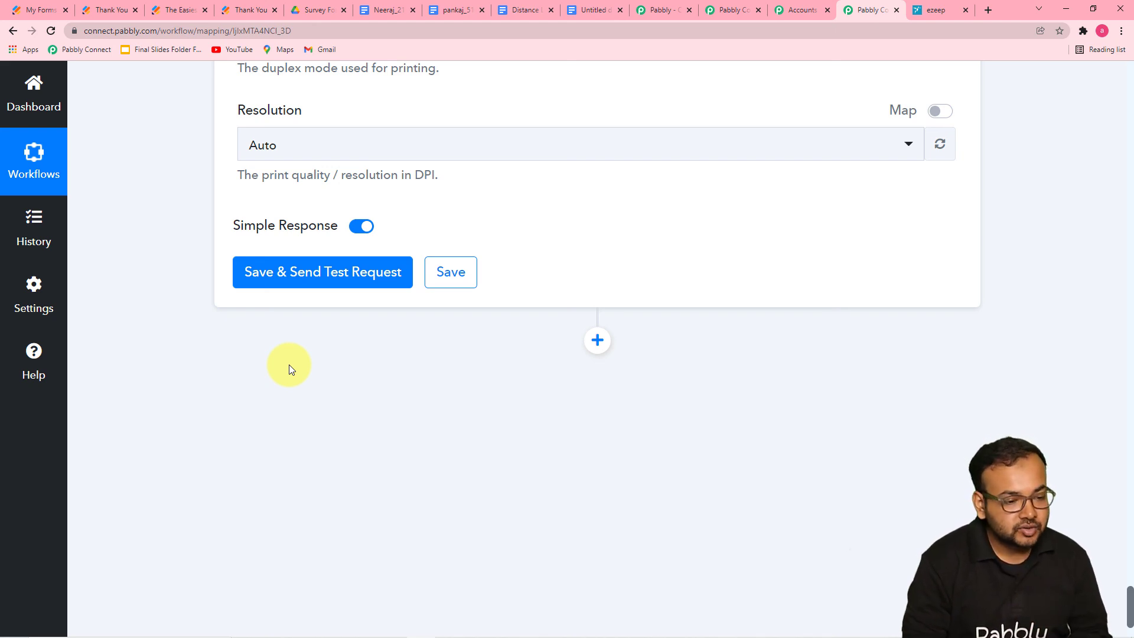
pyautogui.click(305, 276)
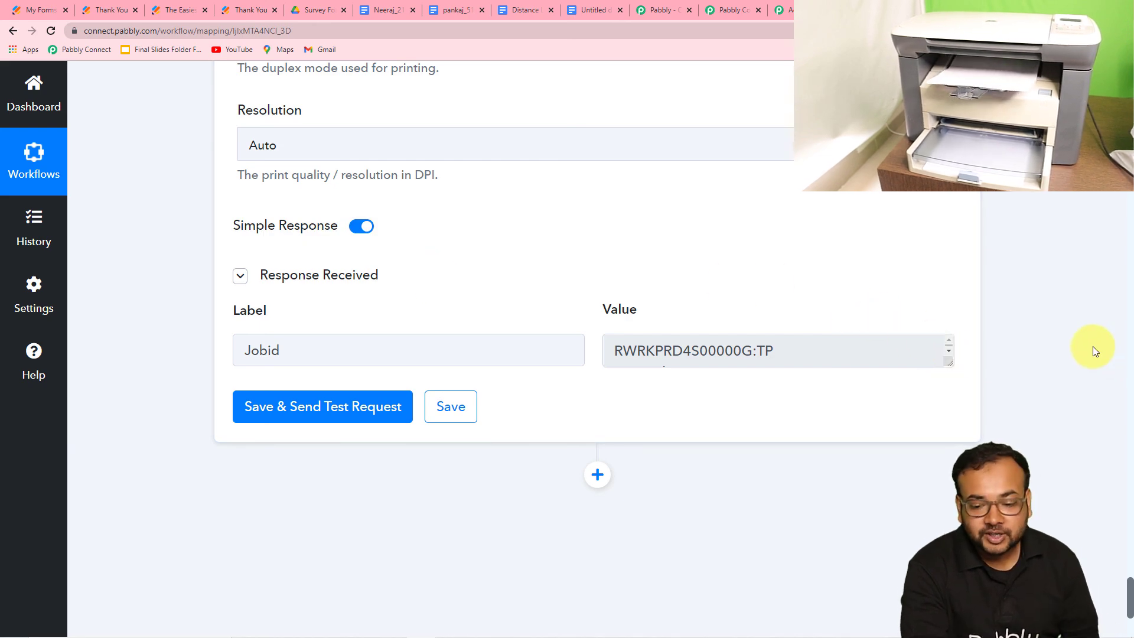
# - Return to the start of the workflow and review the JotForm New Response trigger with its captured survey response
pyautogui.scroll(5, 1092, 346)
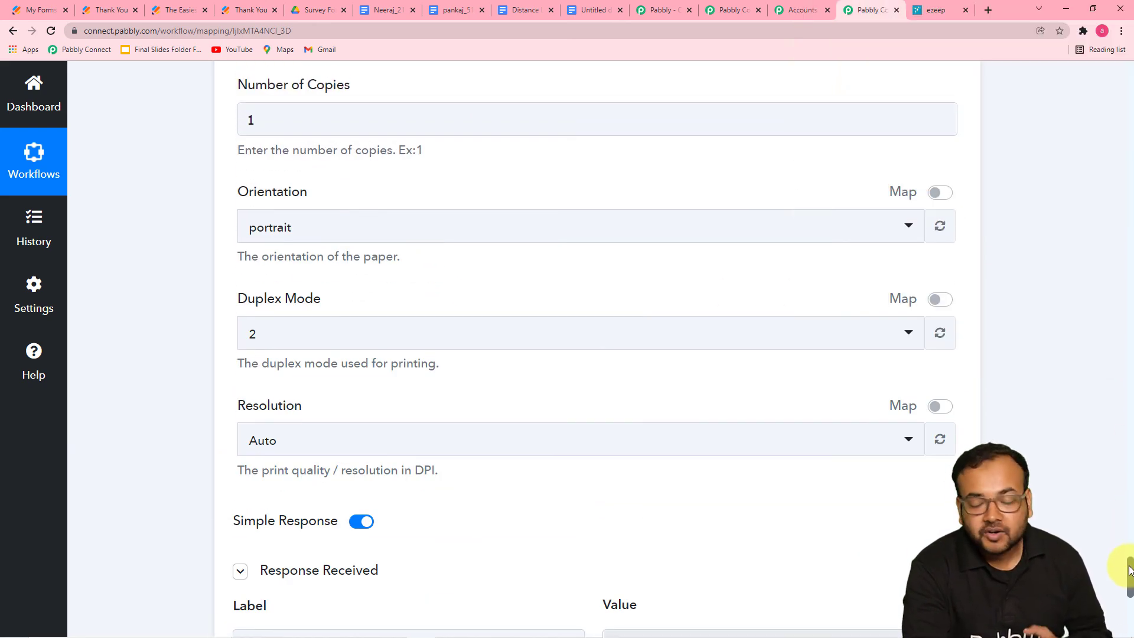
pyautogui.moveTo(1129, 573); pyautogui.dragTo(1129, 71)
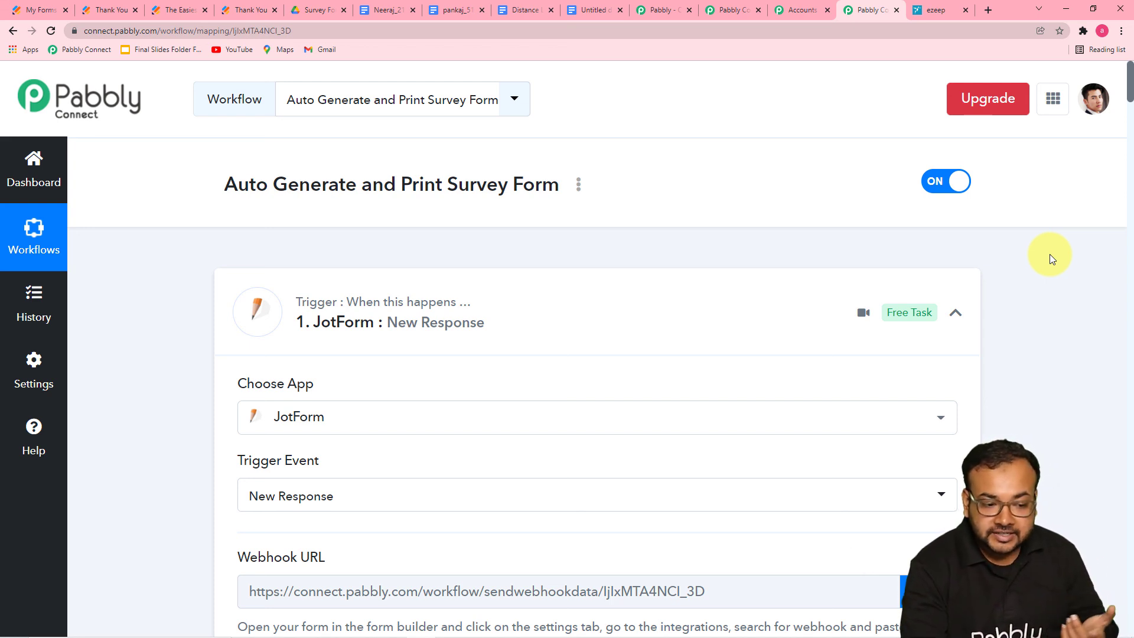
pyautogui.scroll(-2, 1050, 254)
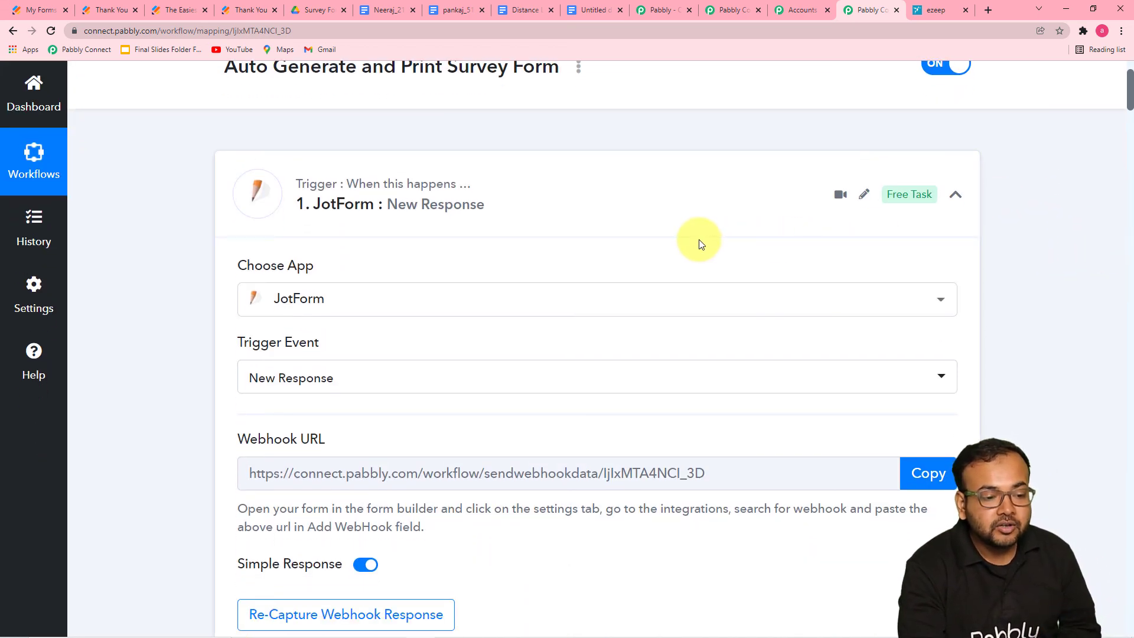
pyautogui.scroll(-3, 563, 248)
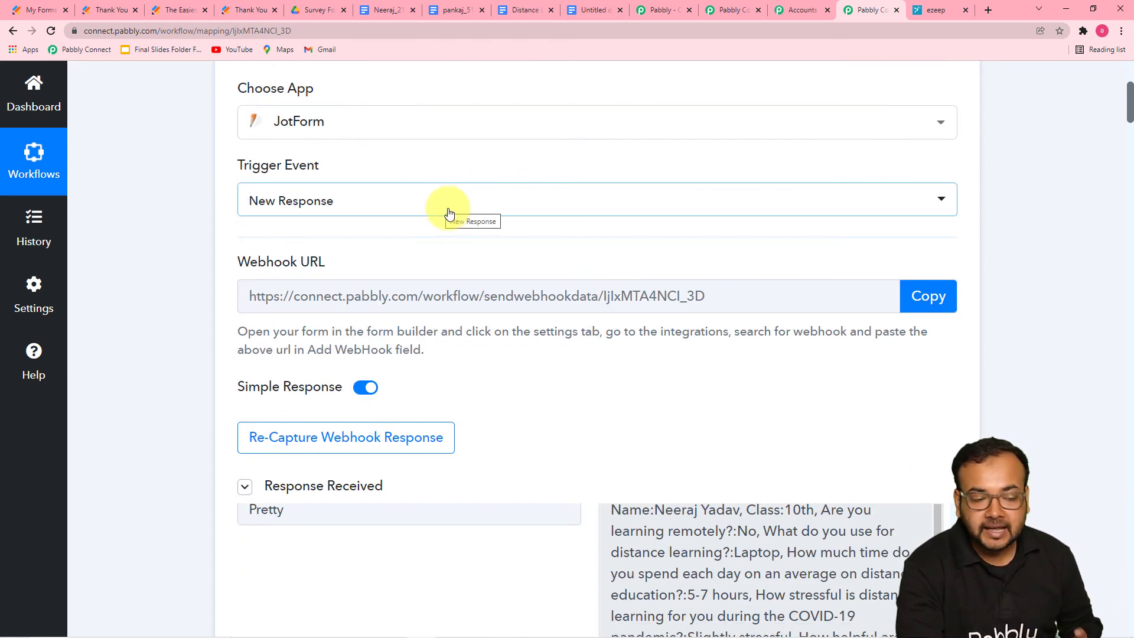
pyautogui.scroll(-1, 449, 213)
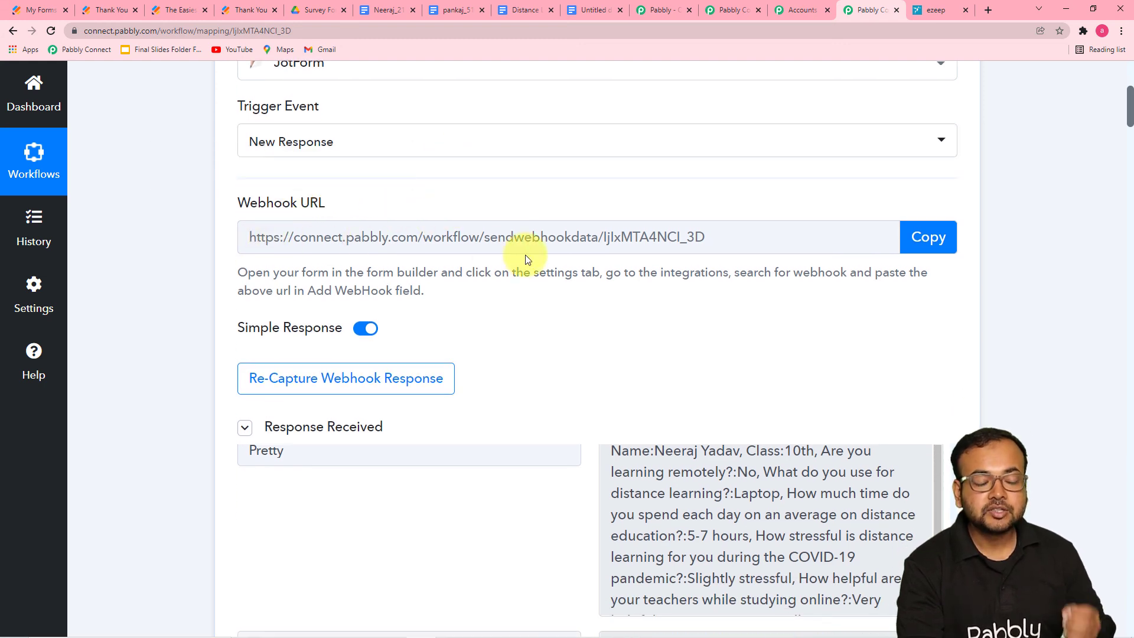
pyautogui.scroll(-3, 635, 293)
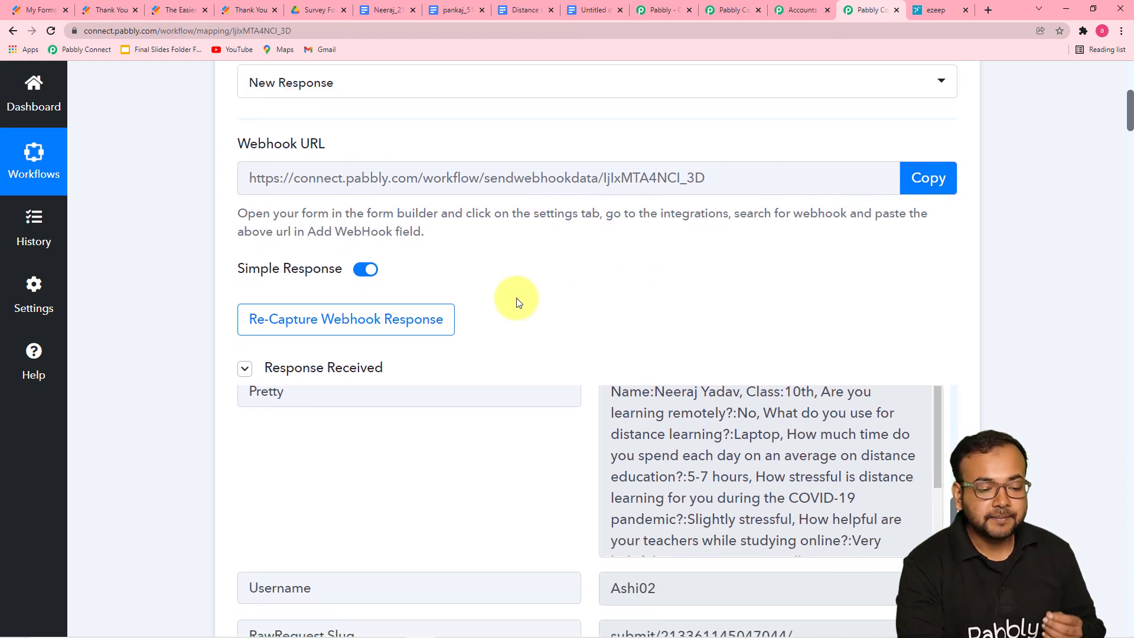
pyautogui.scroll(-3, 502, 312)
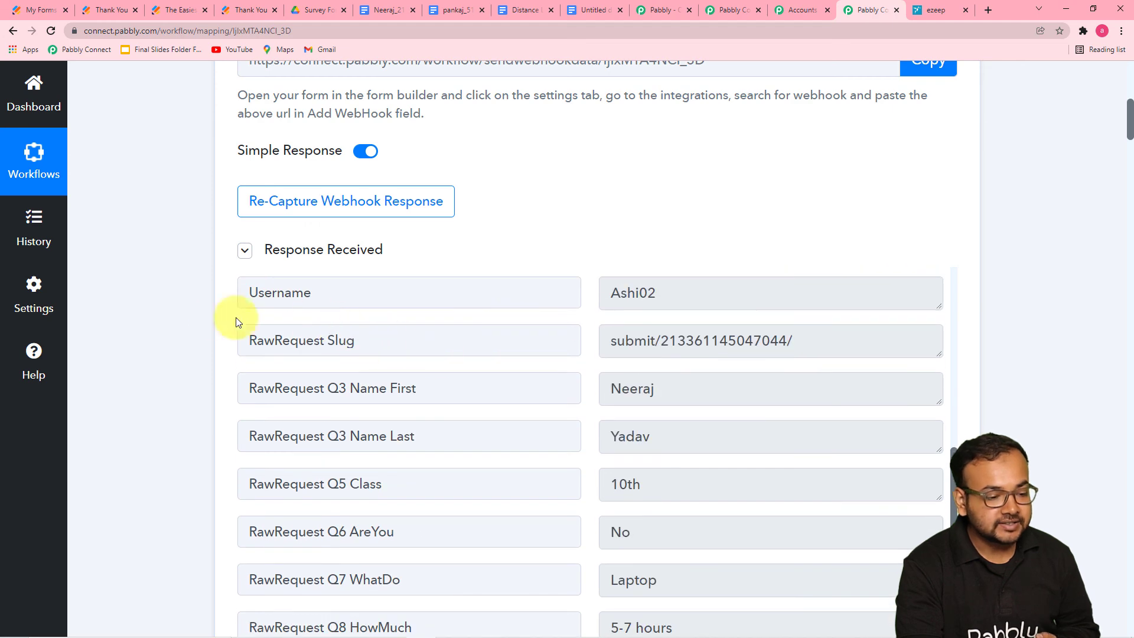
pyautogui.scroll(-5, 189, 322)
pyautogui.scroll(-3, 190, 322)
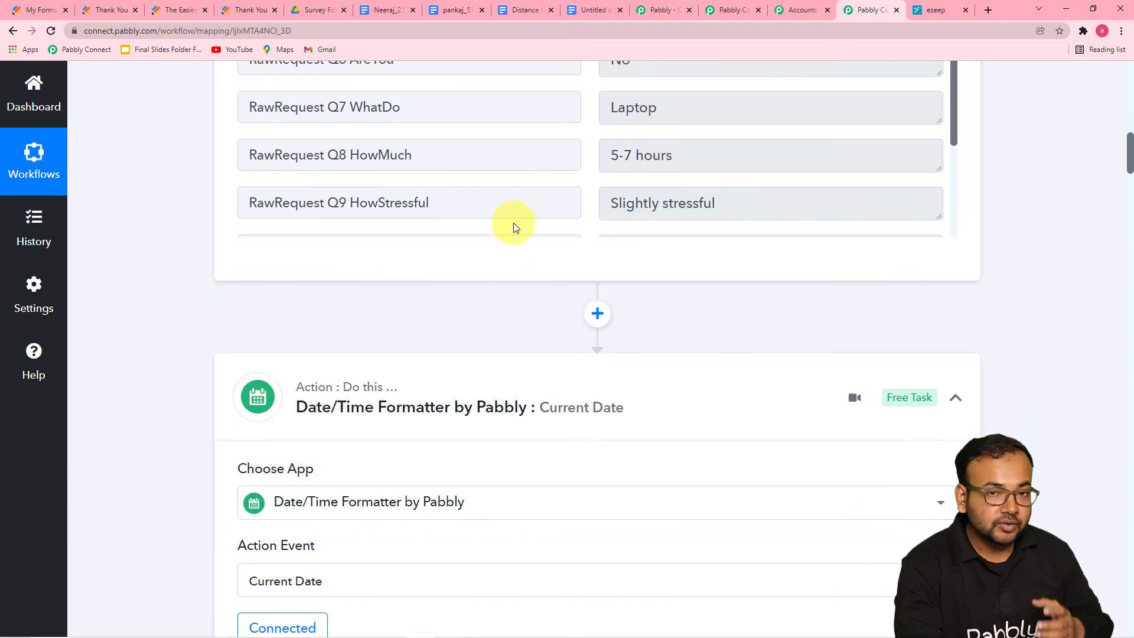
pyautogui.scroll(-2, 534, 211)
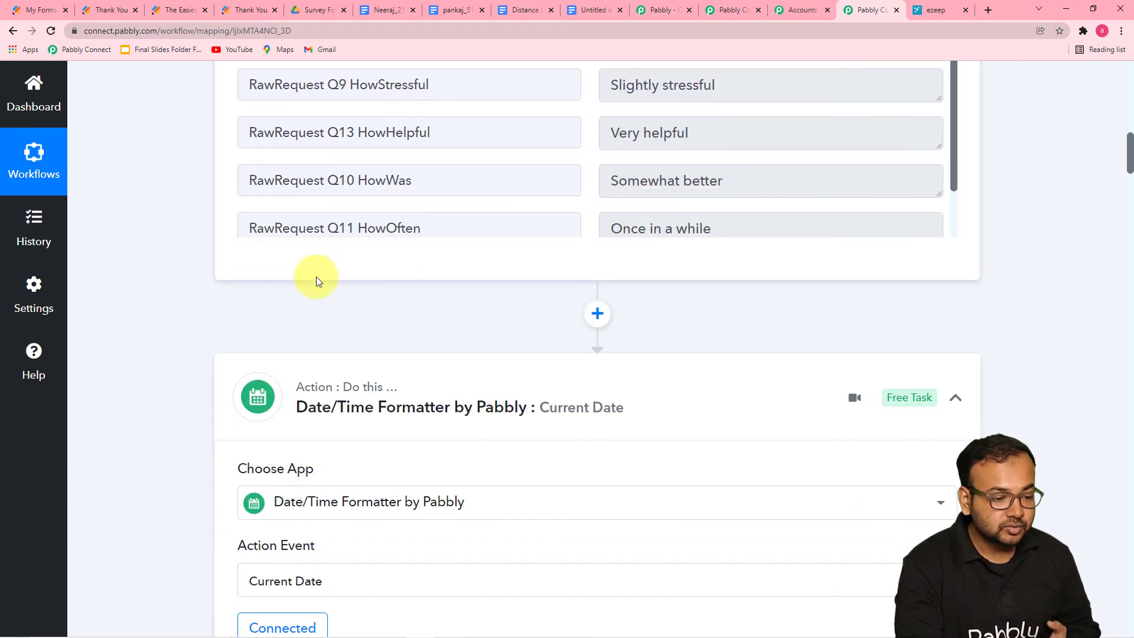
# - Review the Date/Time Formatter action that supplies the current date in the workflow
pyautogui.scroll(-5, 215, 302)
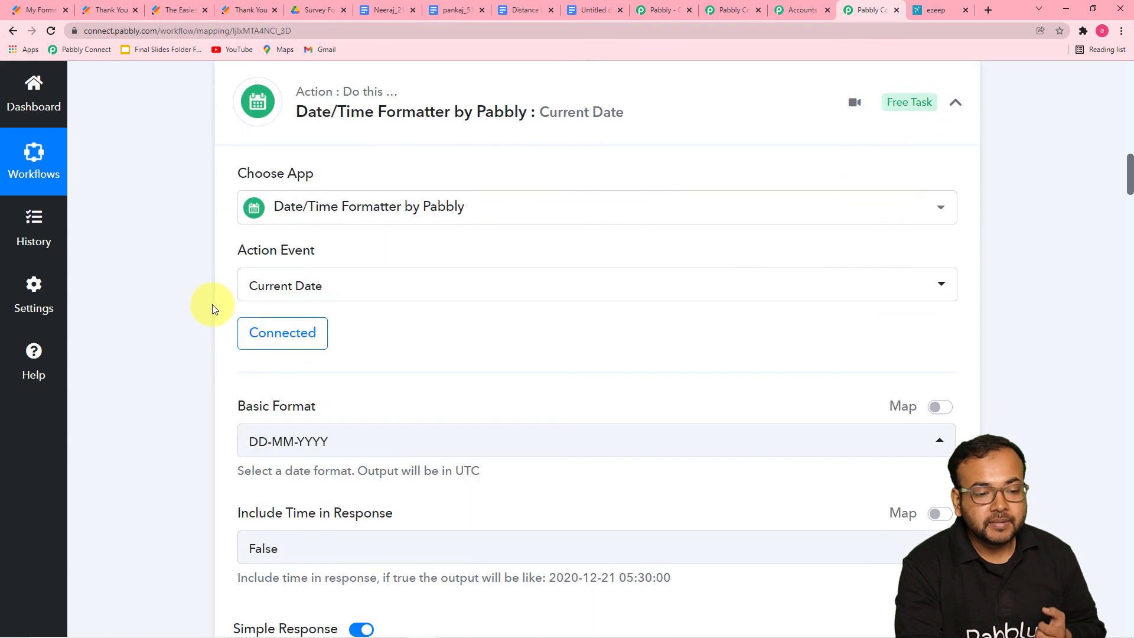
pyautogui.scroll(2, 612, 265)
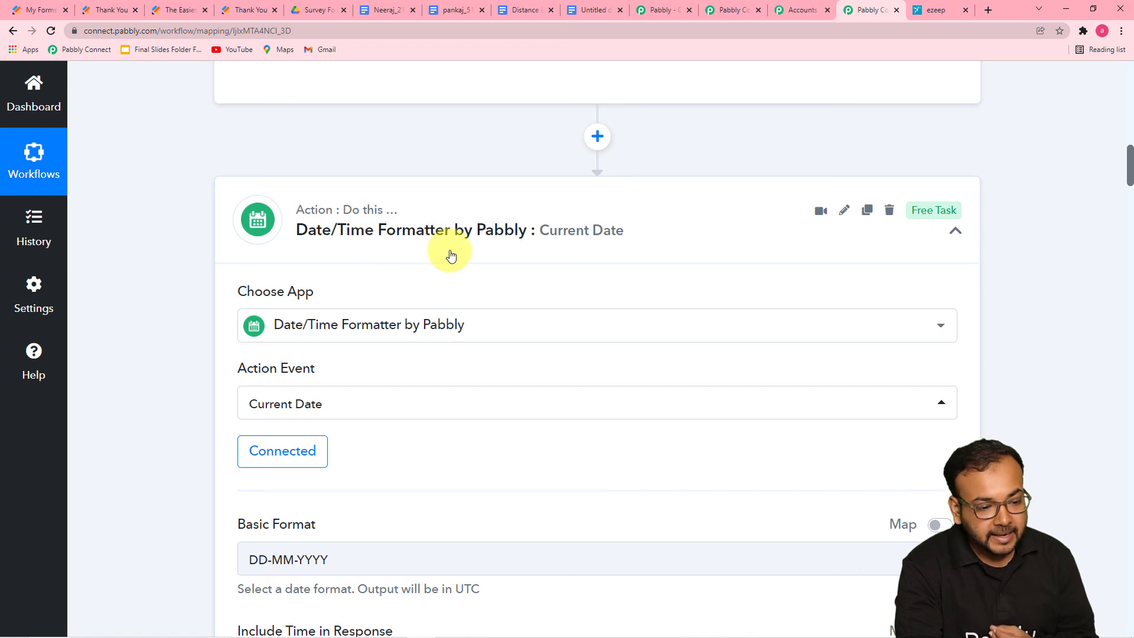
pyautogui.scroll(-2, 450, 255)
pyautogui.scroll(1, 214, 277)
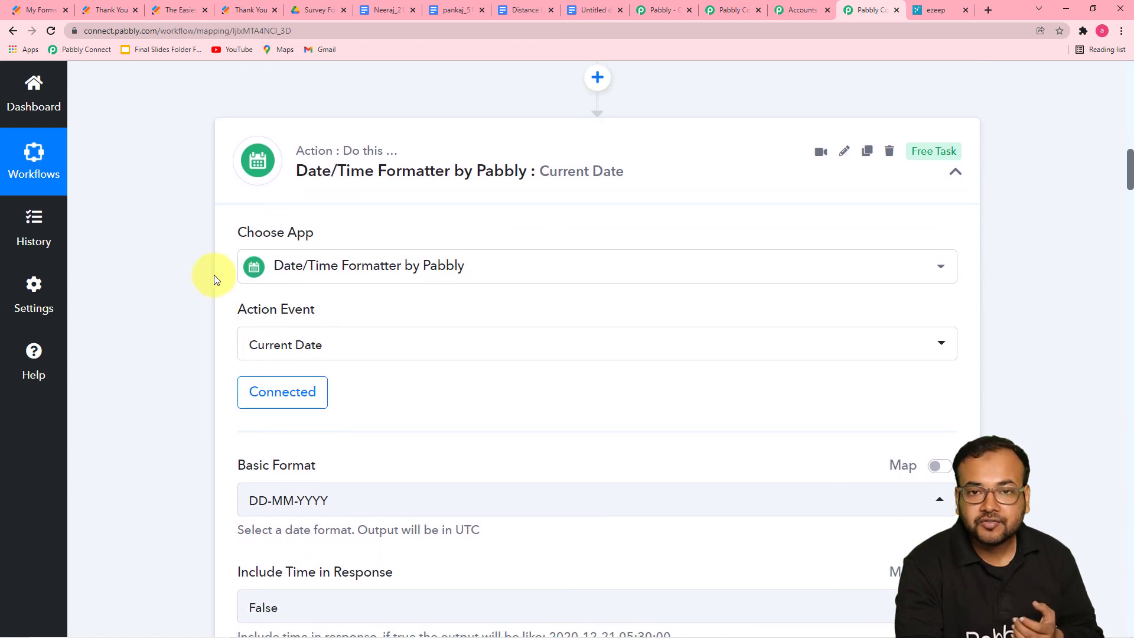
pyautogui.scroll(-8, 184, 288)
pyautogui.scroll(-6, 184, 288)
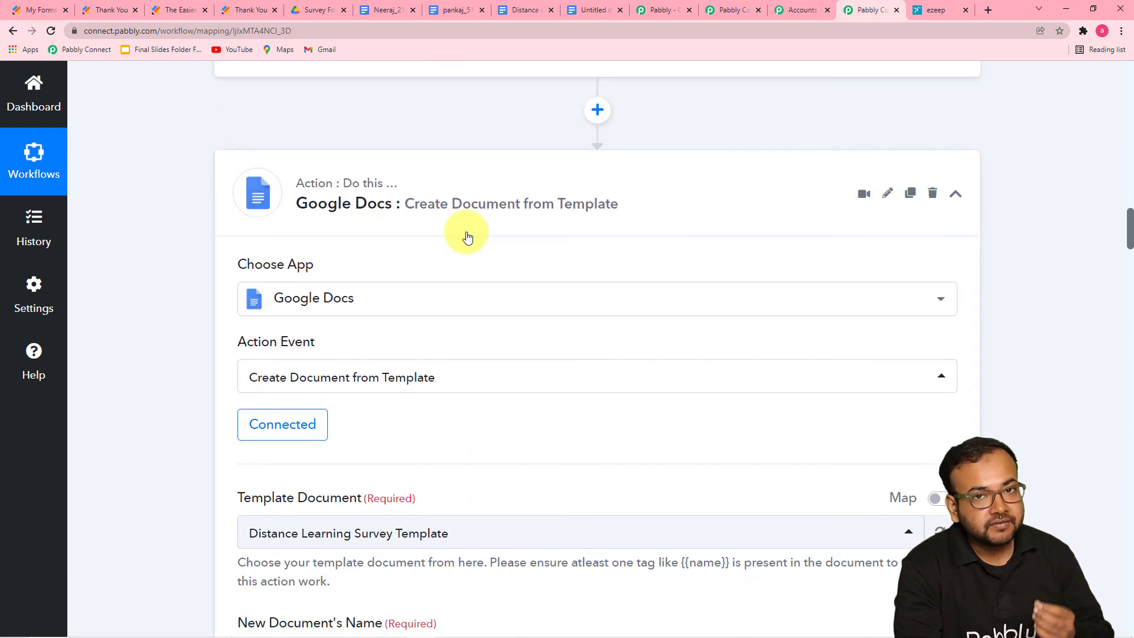
# - Review the Google Docs Create Document from Template action, including its template, save location and mapped survey fields
pyautogui.scroll(-1, 472, 233)
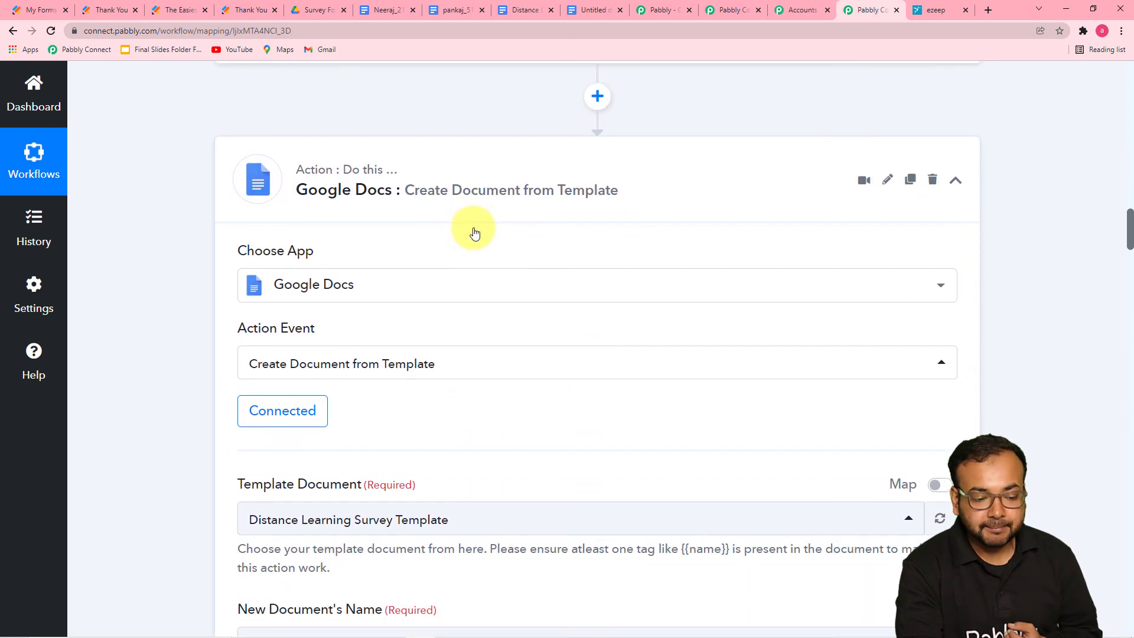
pyautogui.scroll(-5, 428, 287)
pyautogui.scroll(-4, 420, 304)
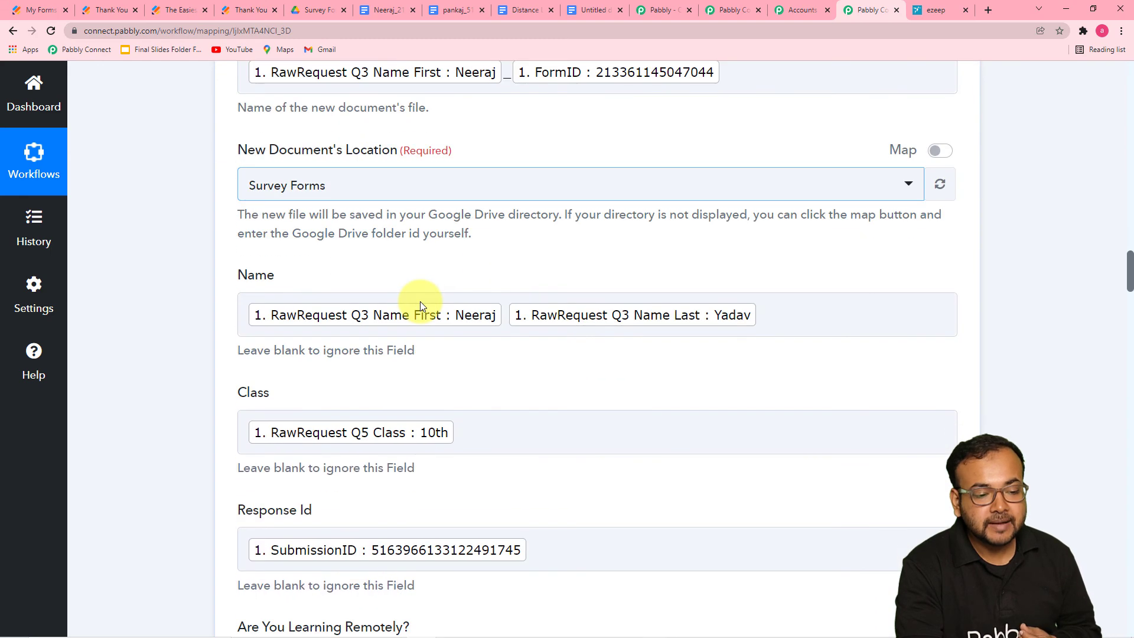
pyautogui.scroll(-7, 435, 220)
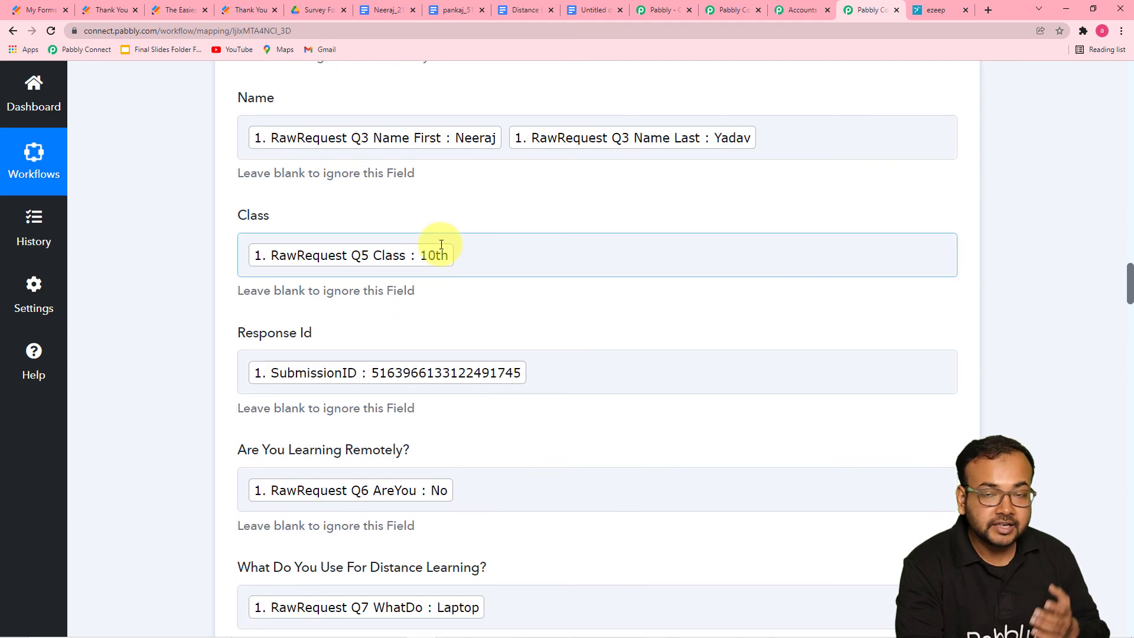
pyautogui.scroll(1, 292, 306)
pyautogui.scroll(-8, 235, 312)
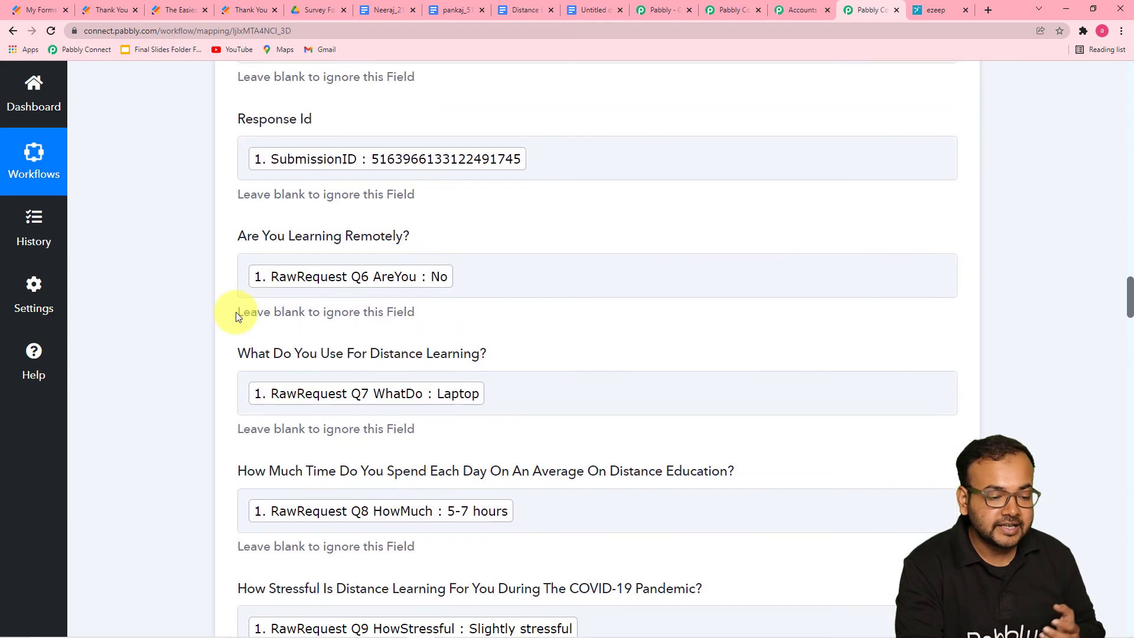
pyautogui.scroll(-7, 197, 313)
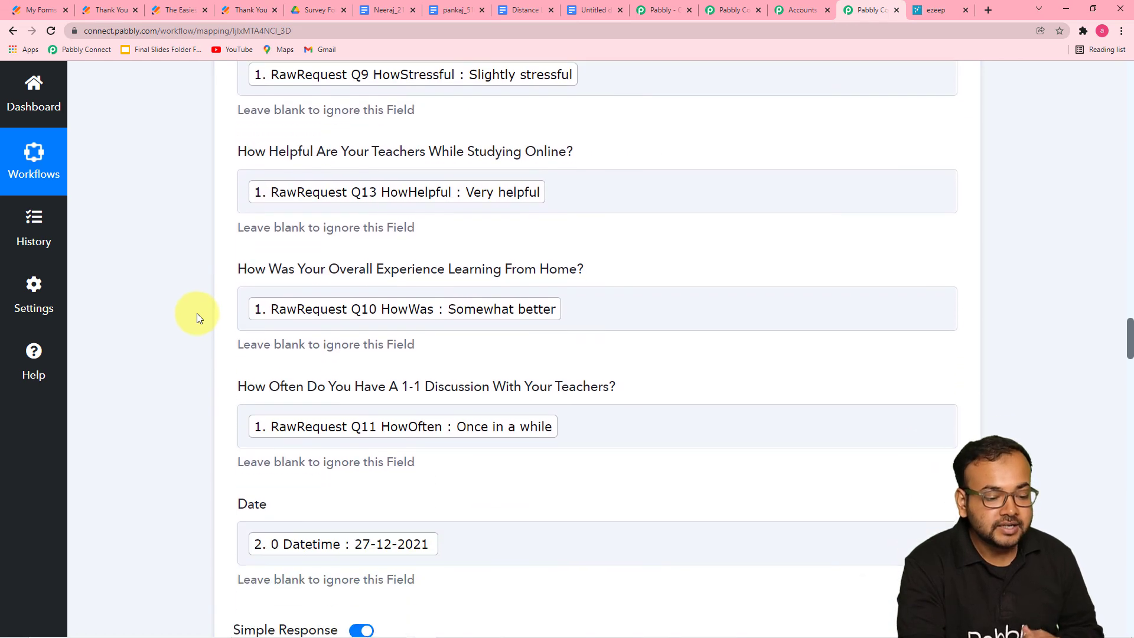
pyautogui.scroll(-10, 197, 313)
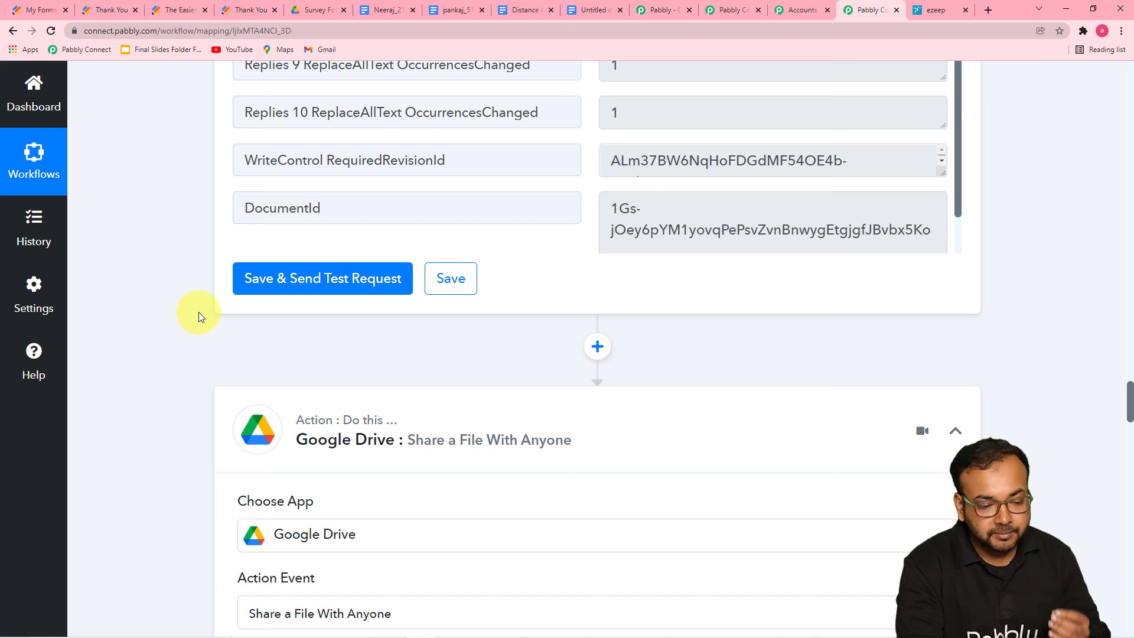
# - Review the Google Drive Share a File With Anyone action and the export links in its response
pyautogui.scroll(-3, 198, 312)
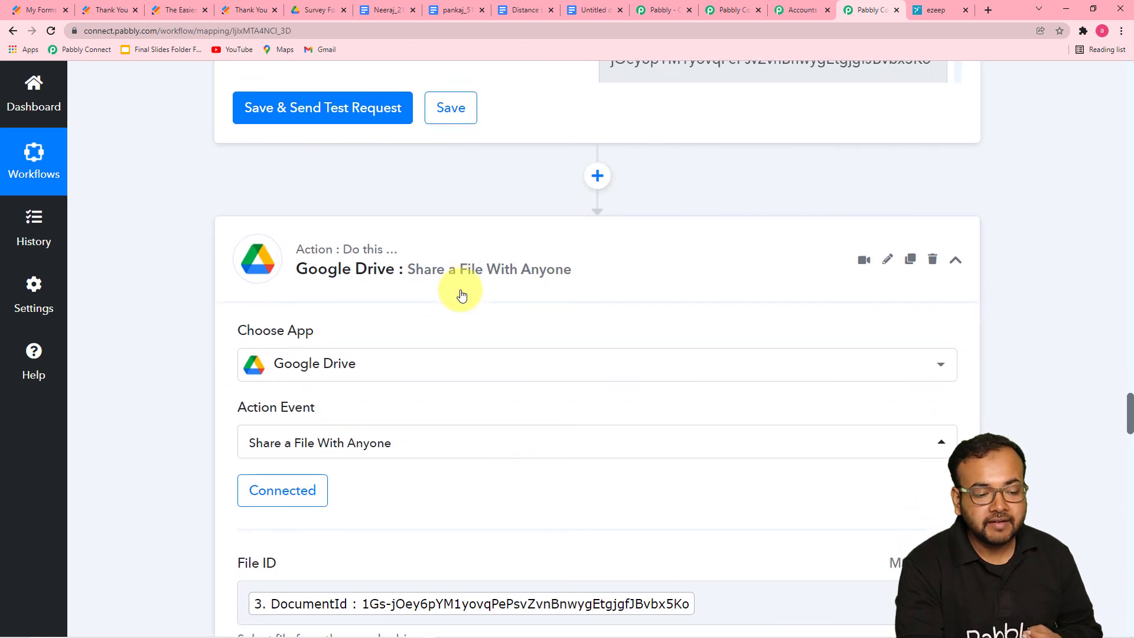
pyautogui.scroll(-1, 458, 294)
pyautogui.scroll(-13, 417, 324)
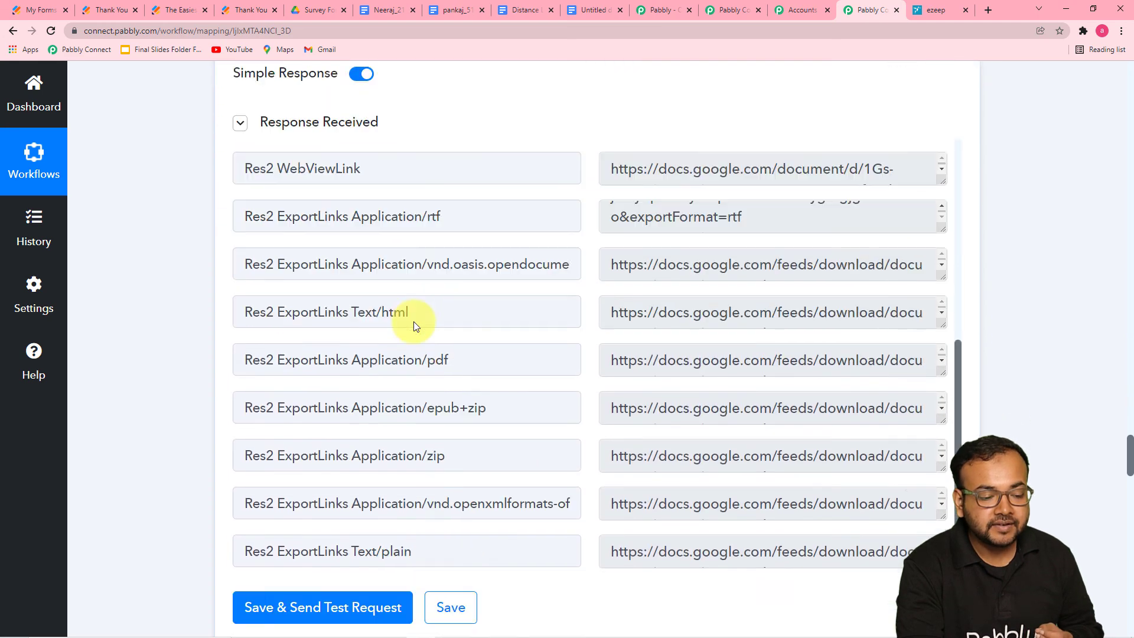
pyautogui.scroll(-4, 192, 310)
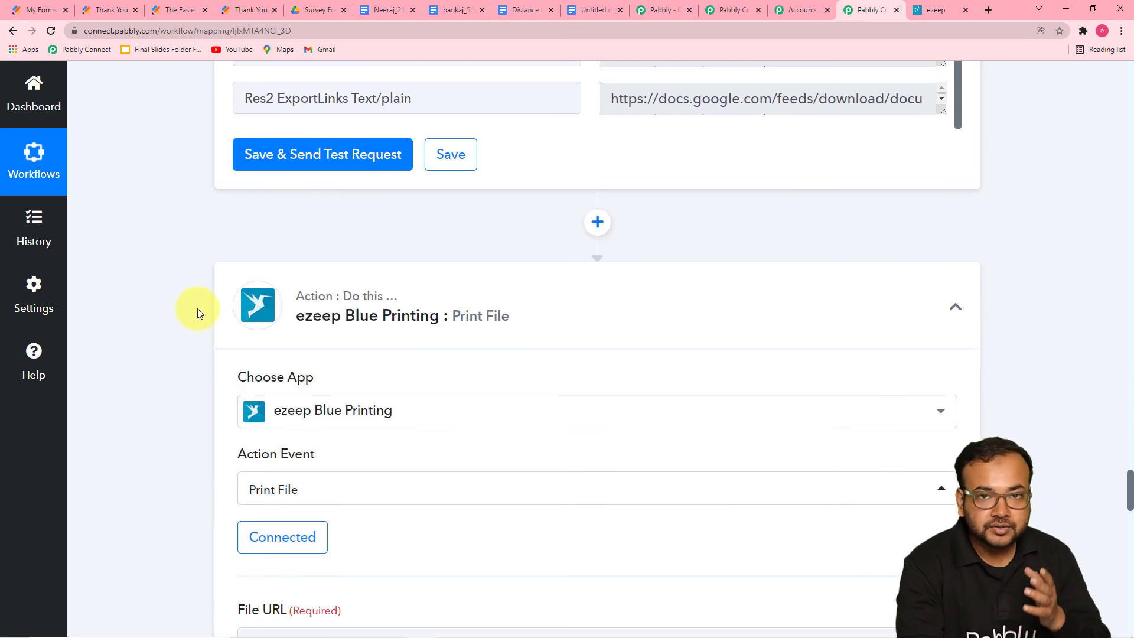
# - Check the settings of the ezeep Blue Print File action and save it without sending another test request
pyautogui.scroll(-4, 197, 308)
pyautogui.scroll(-4, 197, 308)
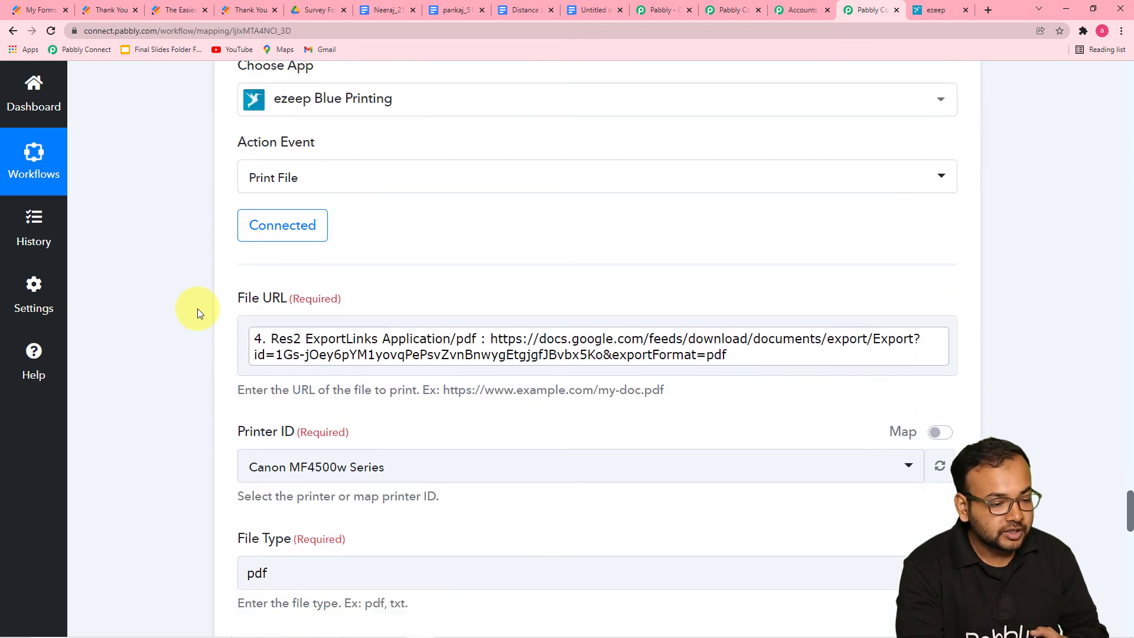
pyautogui.scroll(1, 482, 263)
pyautogui.scroll(-7, 482, 264)
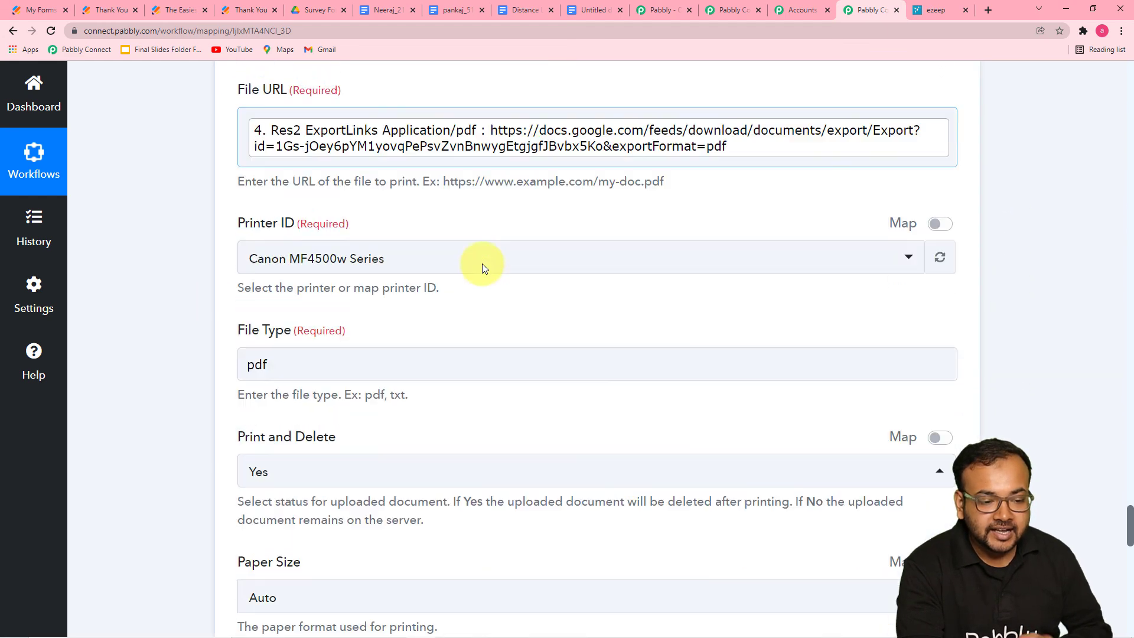
pyautogui.scroll(-3, 658, 281)
pyautogui.scroll(-9, 509, 301)
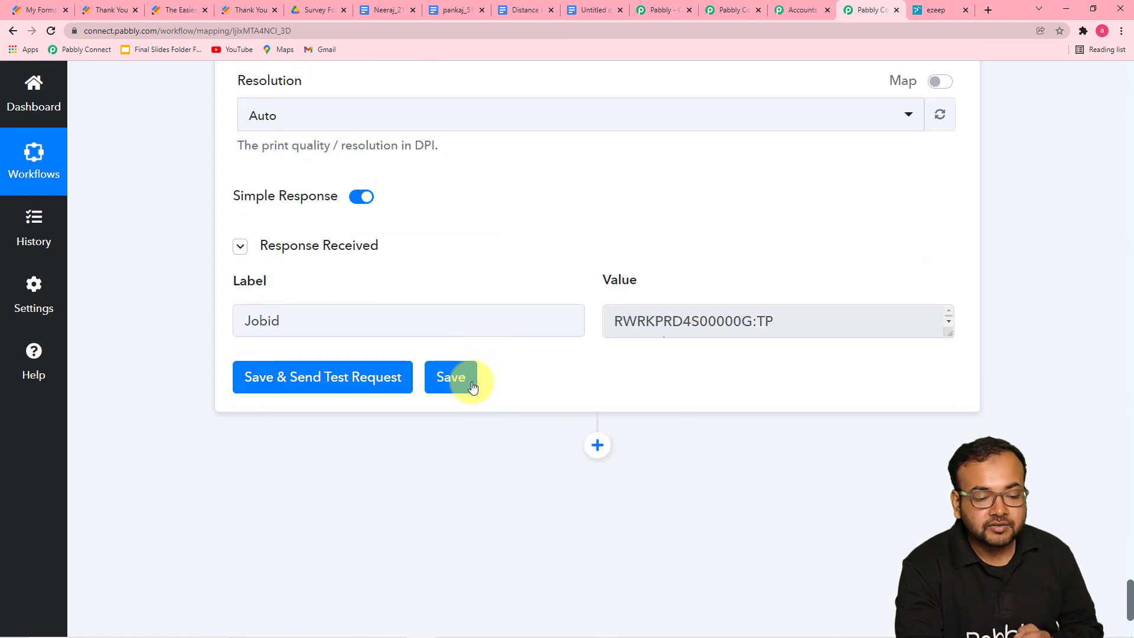
pyautogui.click(472, 387)
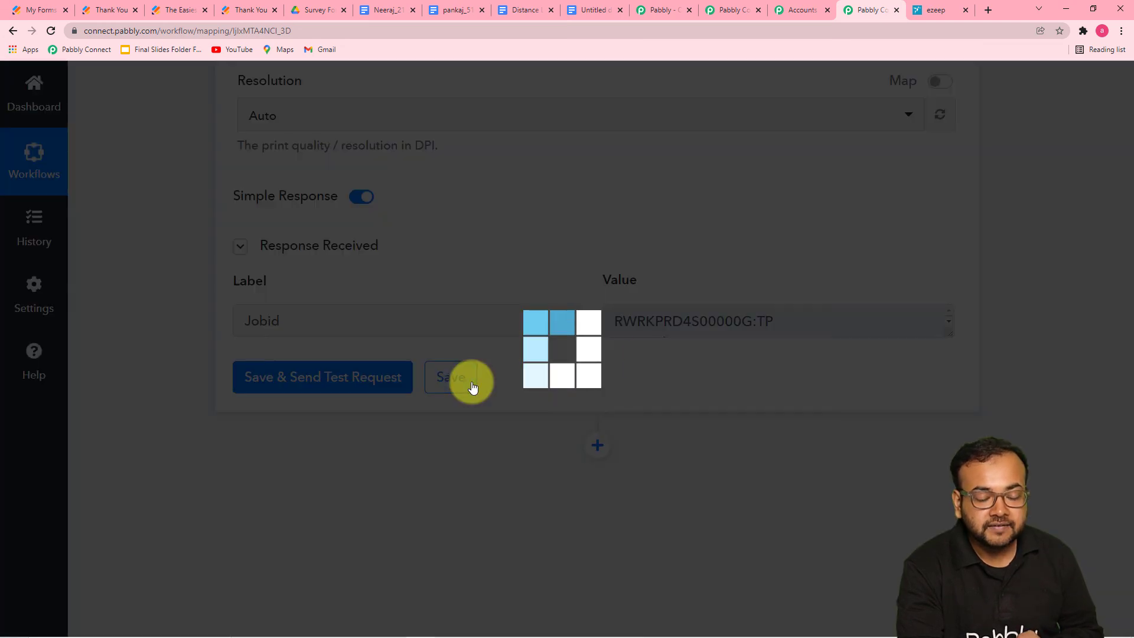